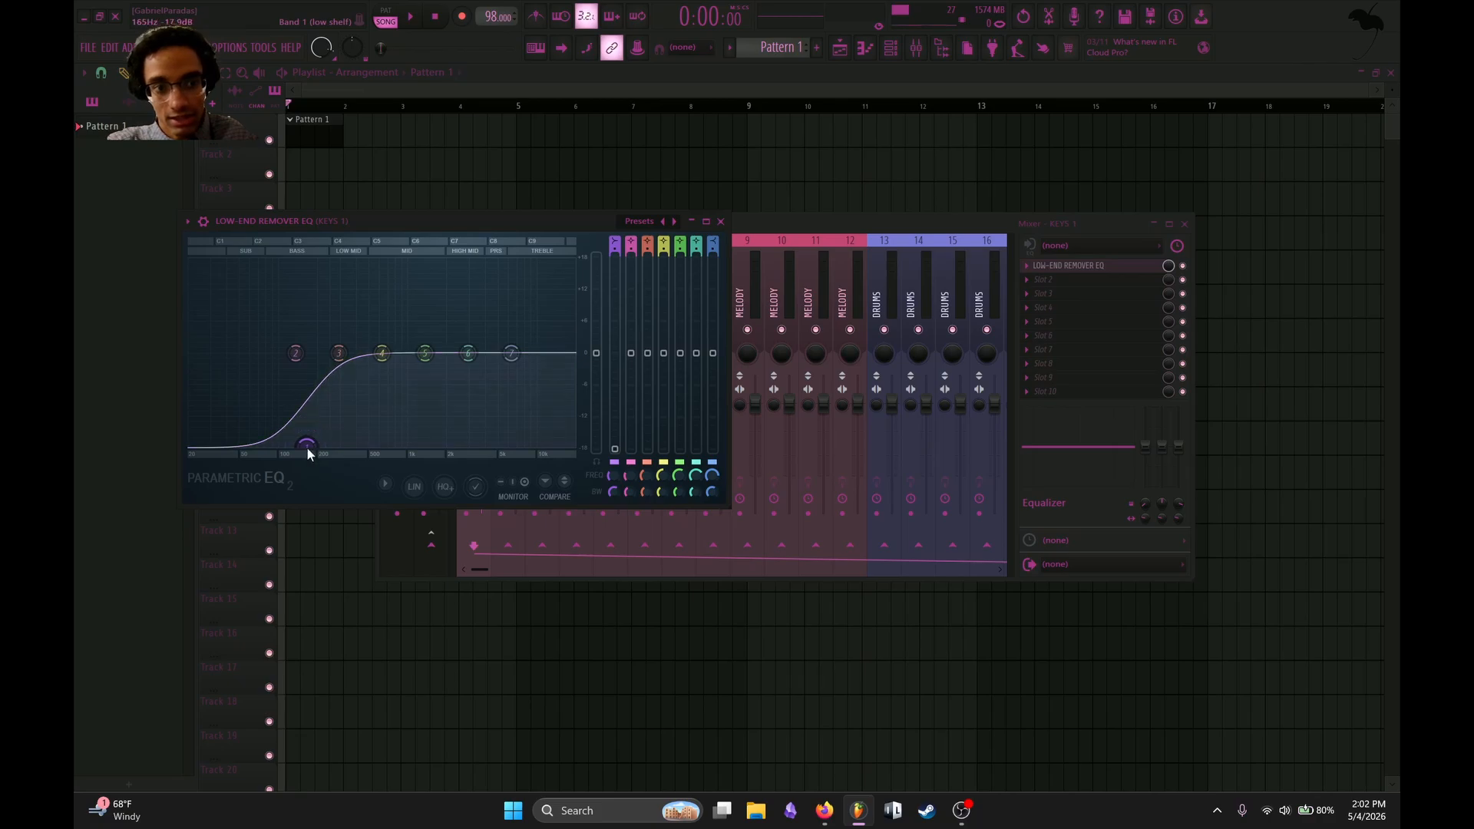
Close the Low-End Remover EQ and the mixer, and open the FL Keys channel's piano roll.
click(720, 221)
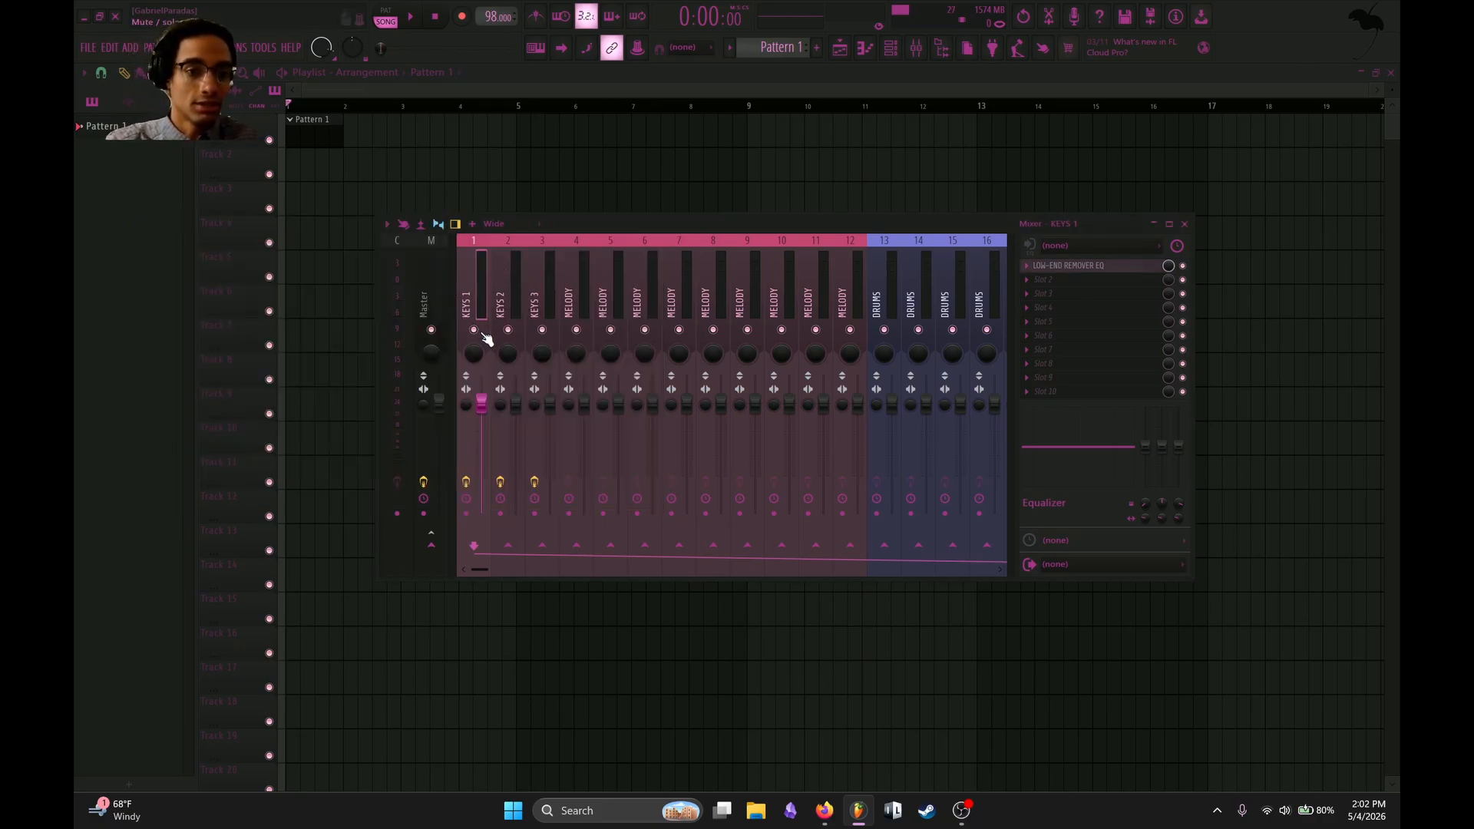
key(F9)
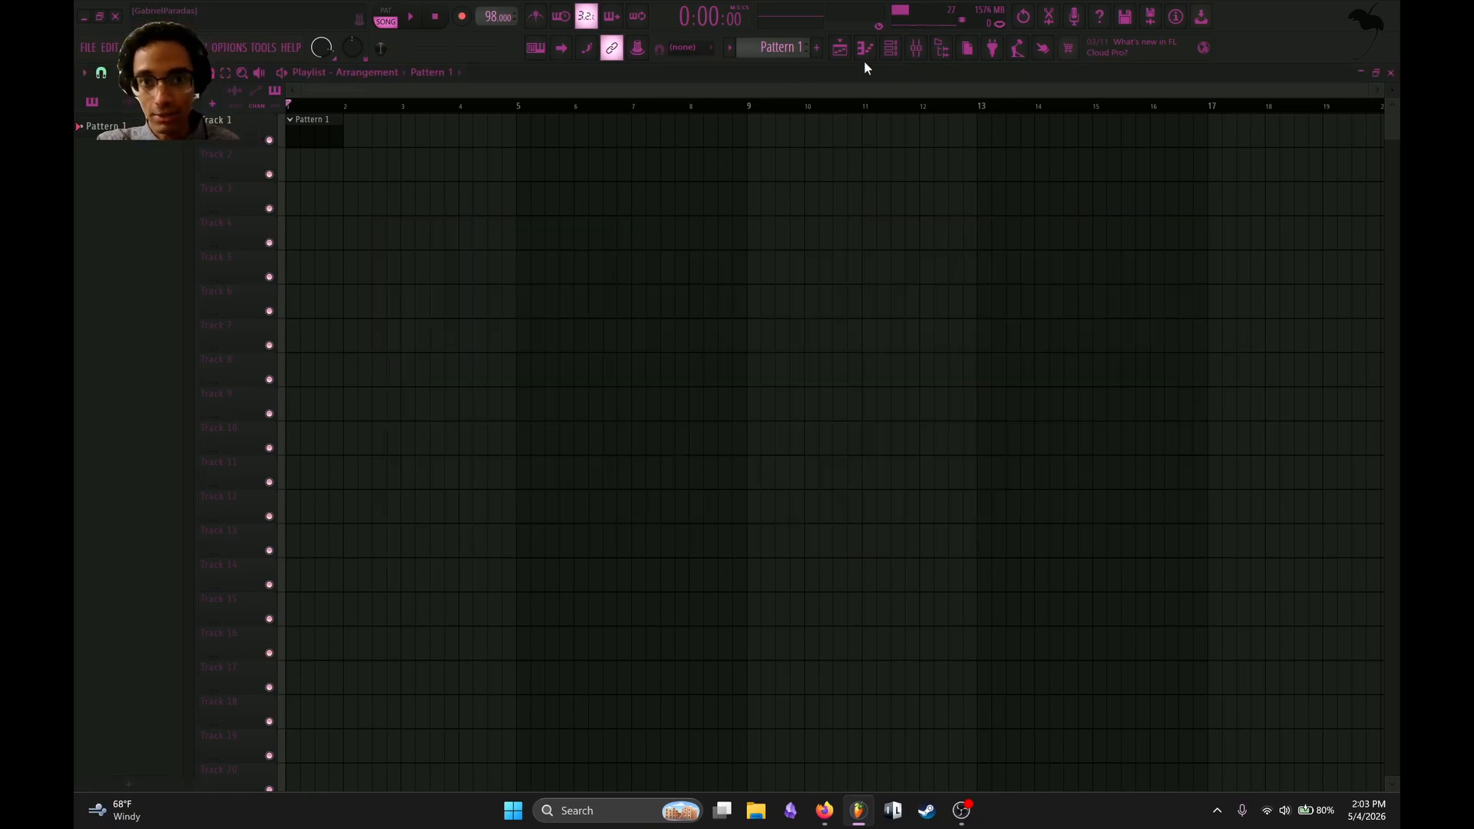
click(897, 57)
click(494, 115)
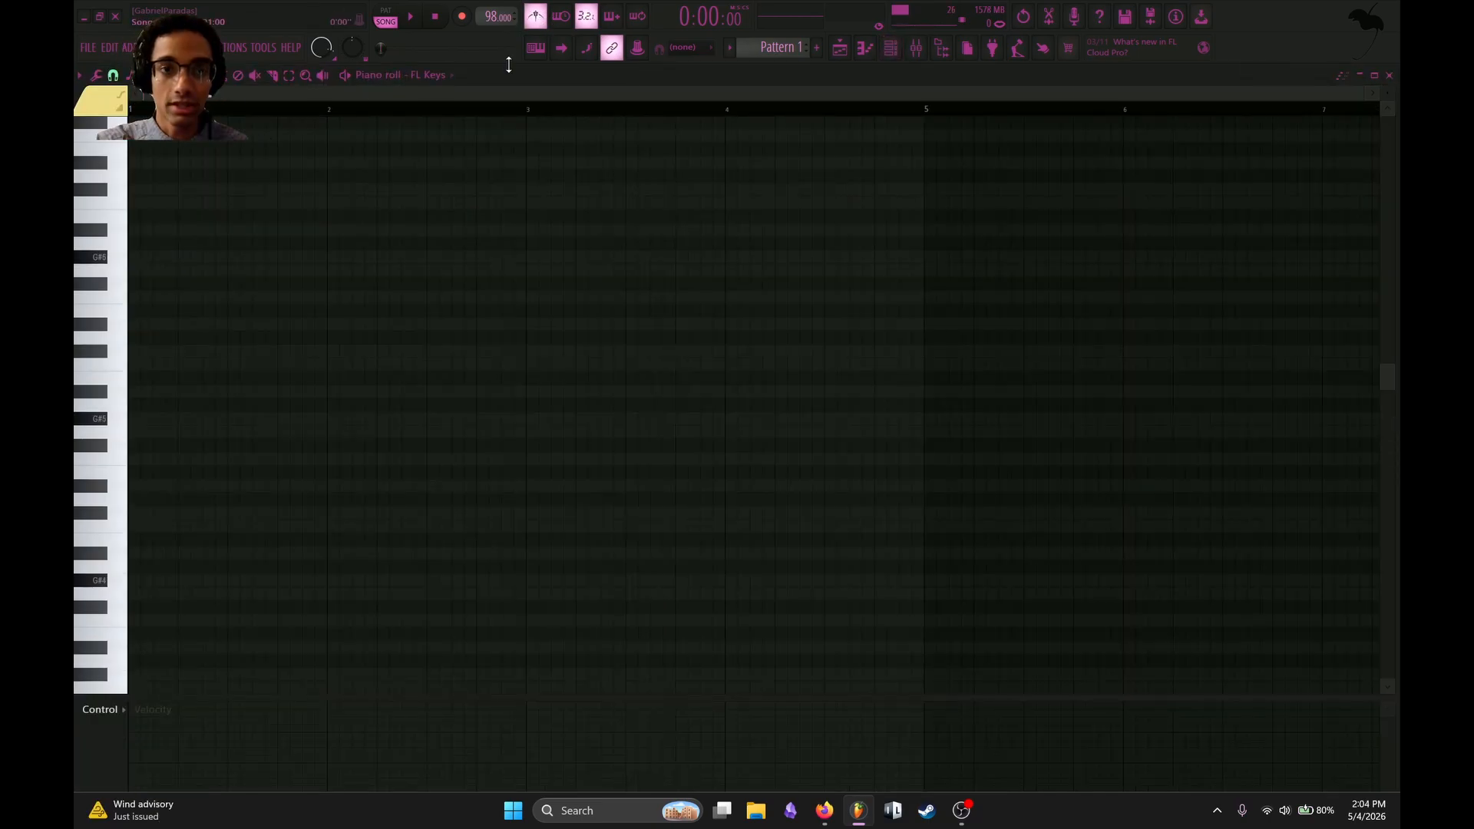
Draw stacked one-bar G#5 and E6 notes in bar 1 of the FL Keys piano roll.
drag(158, 428, 126, 418)
key(space)
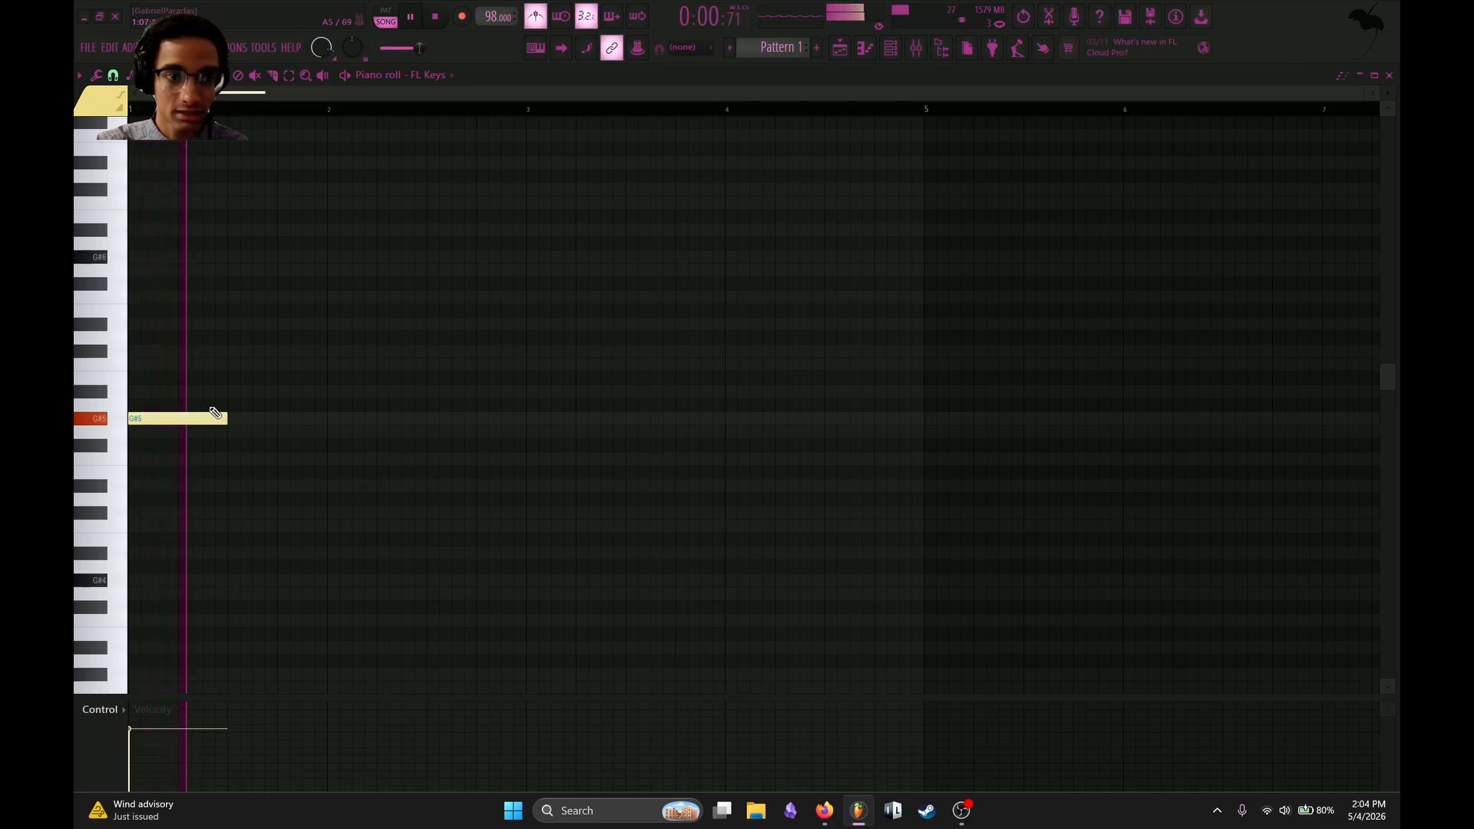
key(space)
click(149, 351)
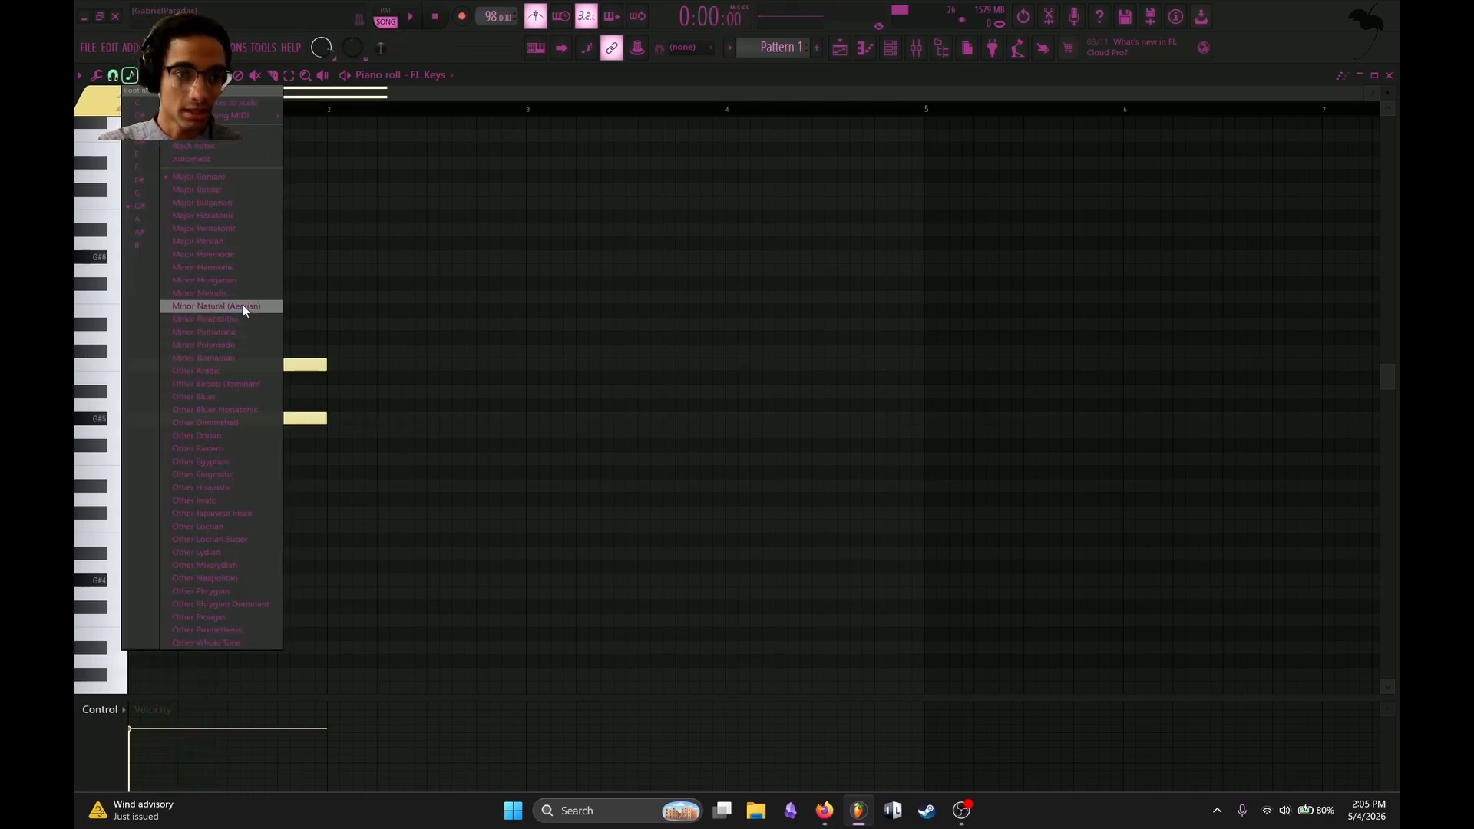
click(243, 305)
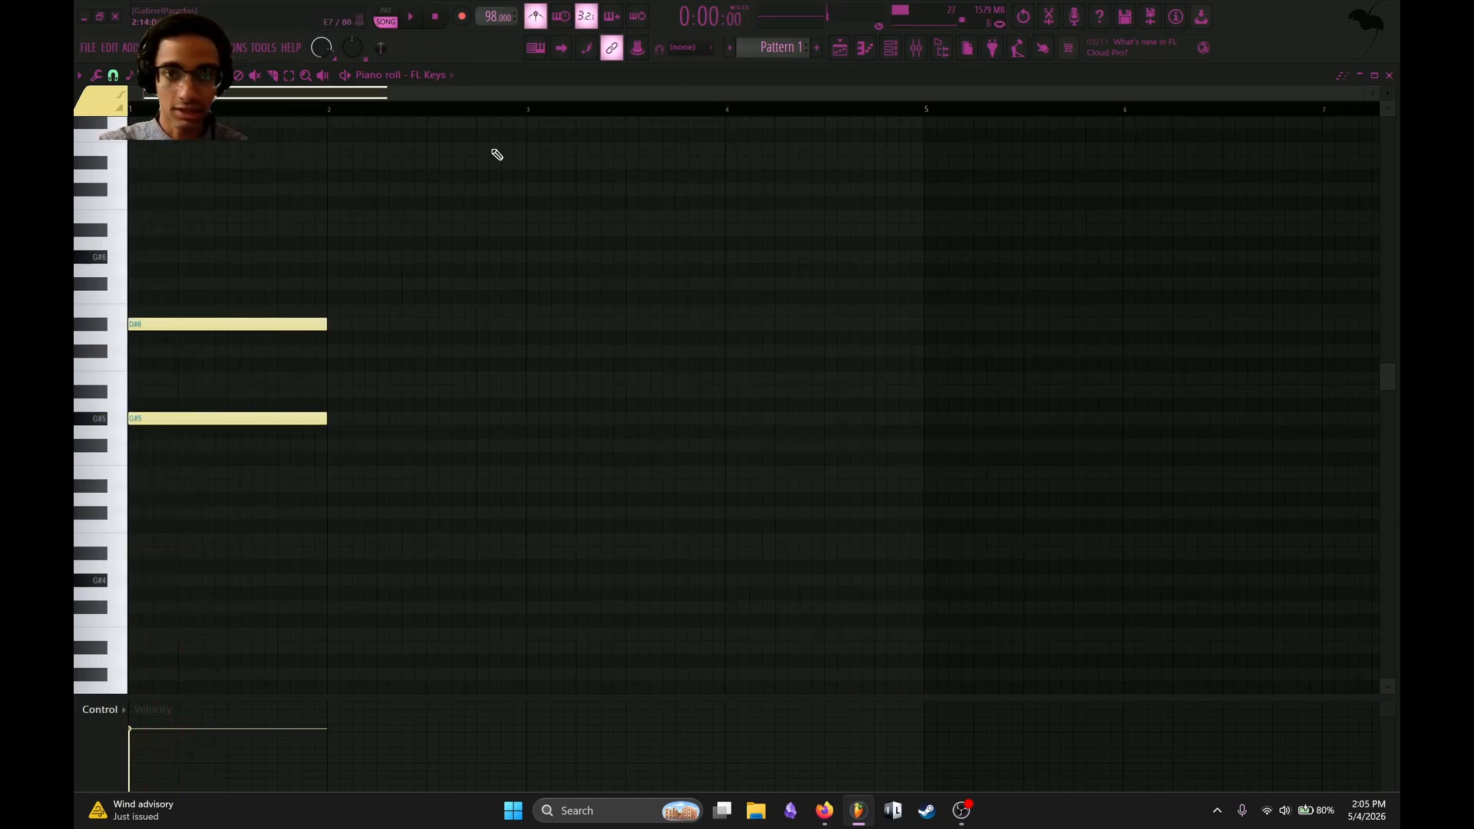
key(space)
drag(263, 321, 265, 308)
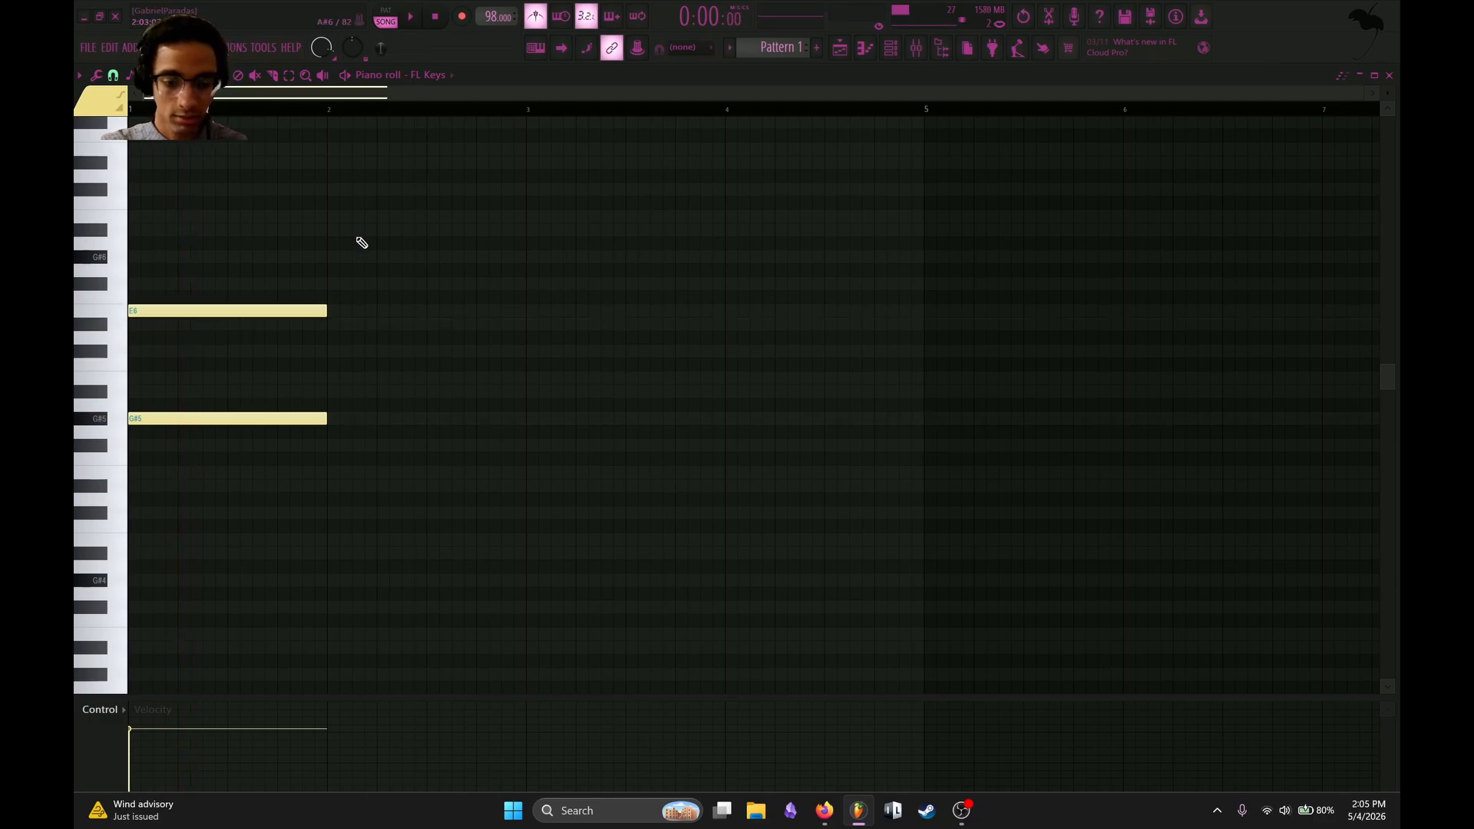
Duplicate the bar 1 notes and shorten bar 2's E6 to half a bar.
key(ctrl+b)
drag(524, 310, 426, 311)
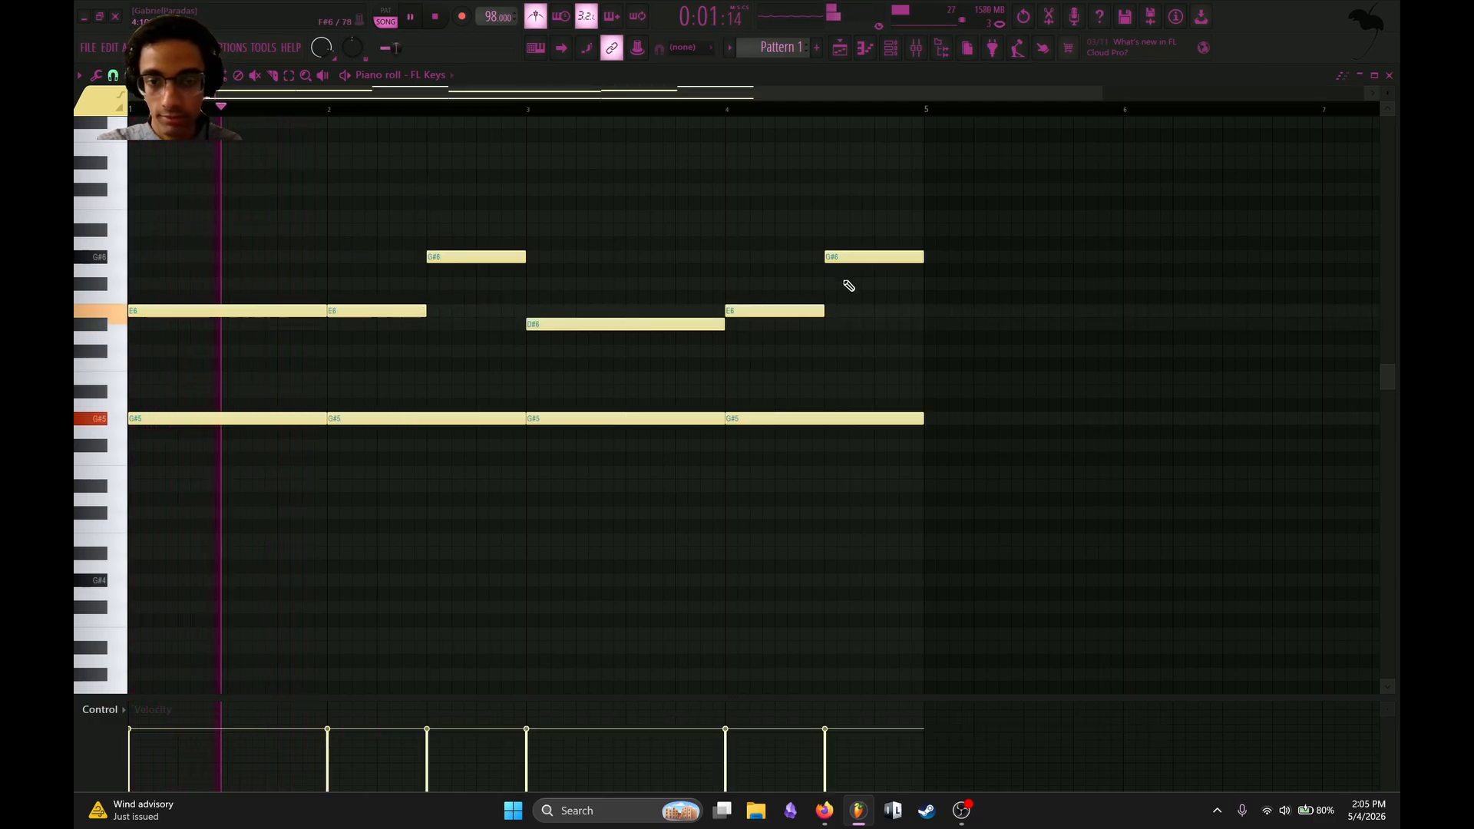
Replace bar 4's notes with a copy of bar 2's, lowering its upper notes to C#6 and E6.
right_click(841, 256)
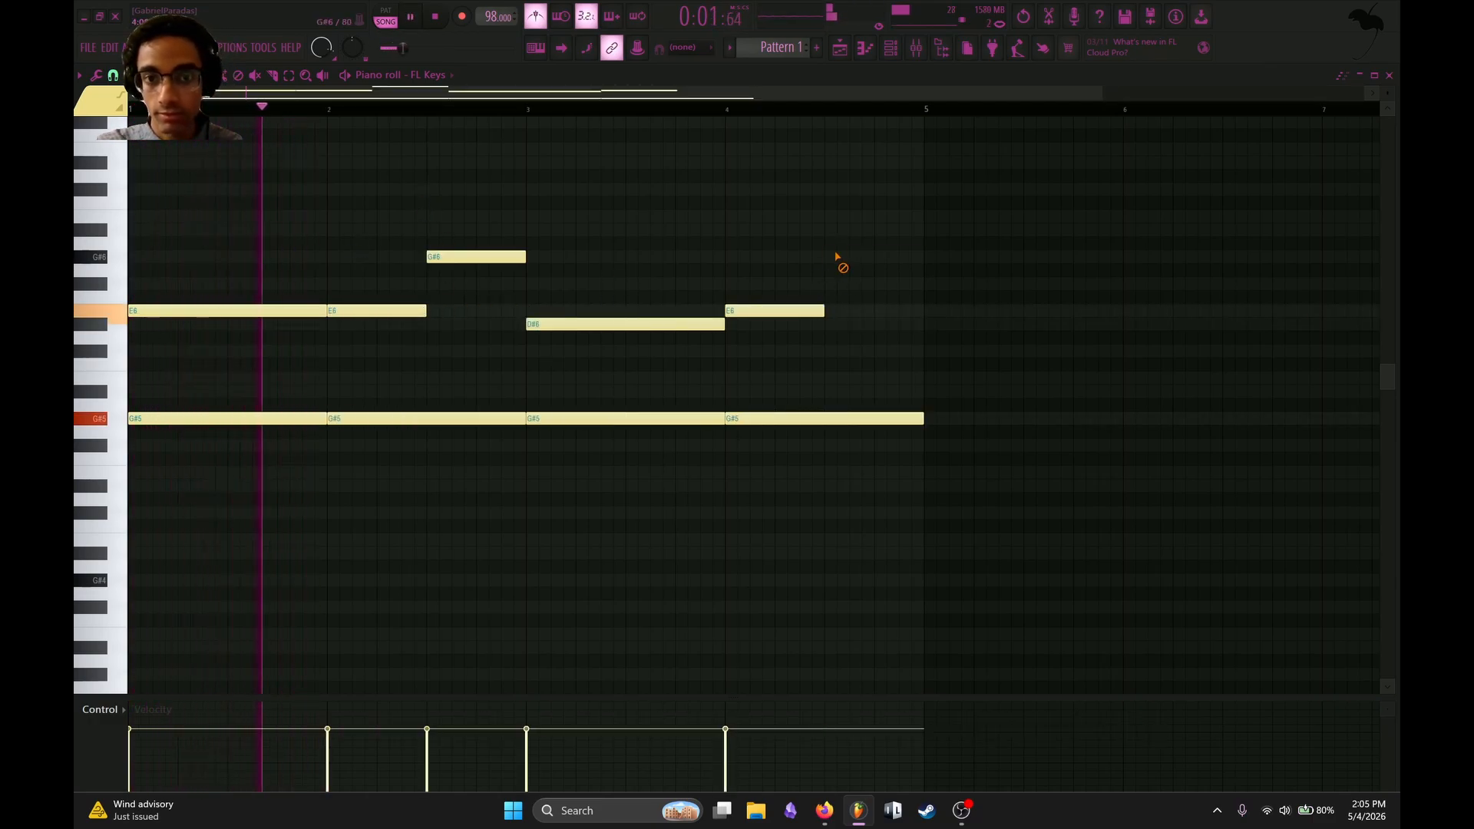
right_click(820, 310)
right_click(826, 418)
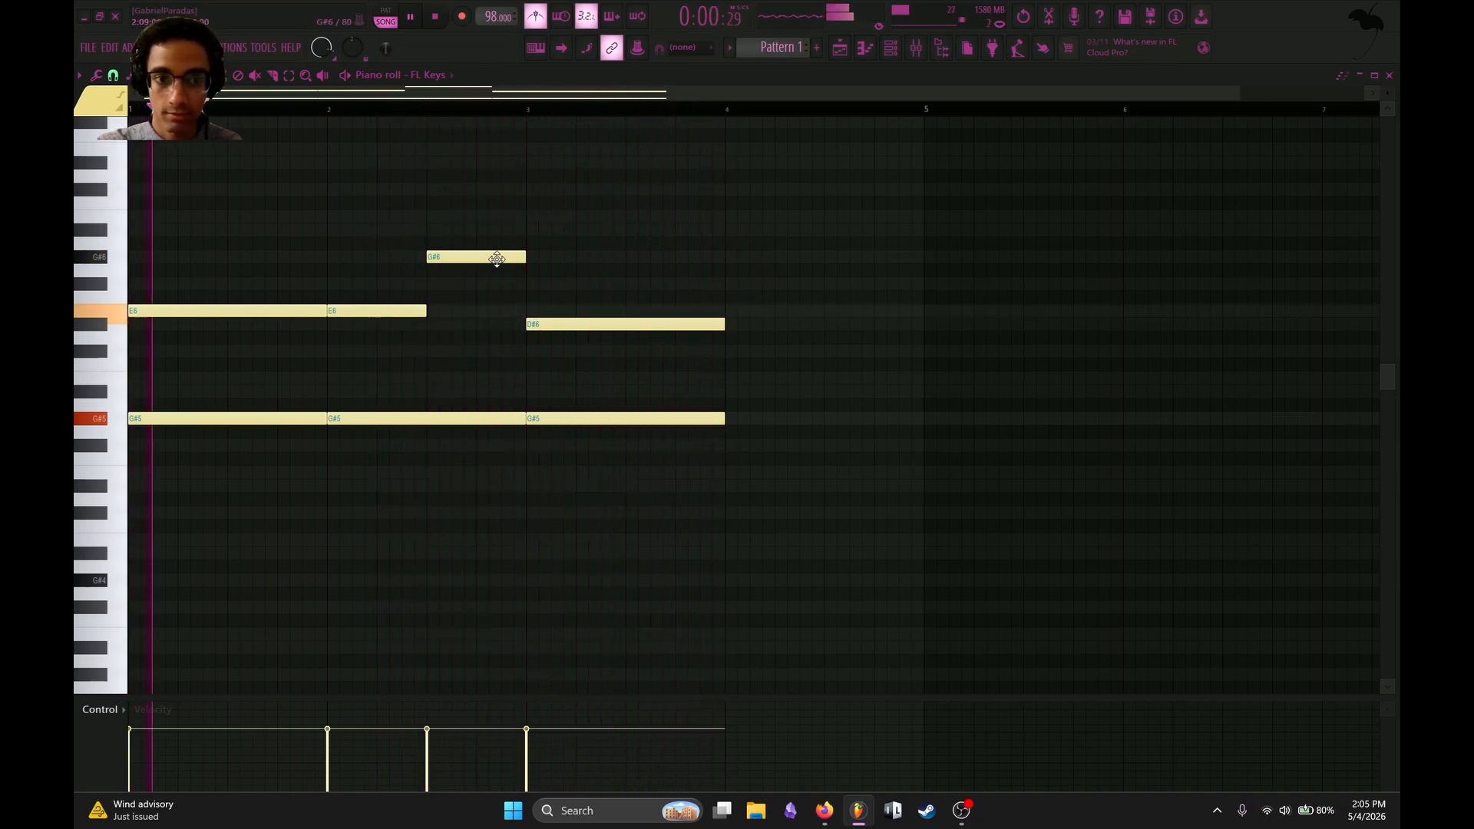
drag(506, 198, 347, 530)
key(ctrl+b)
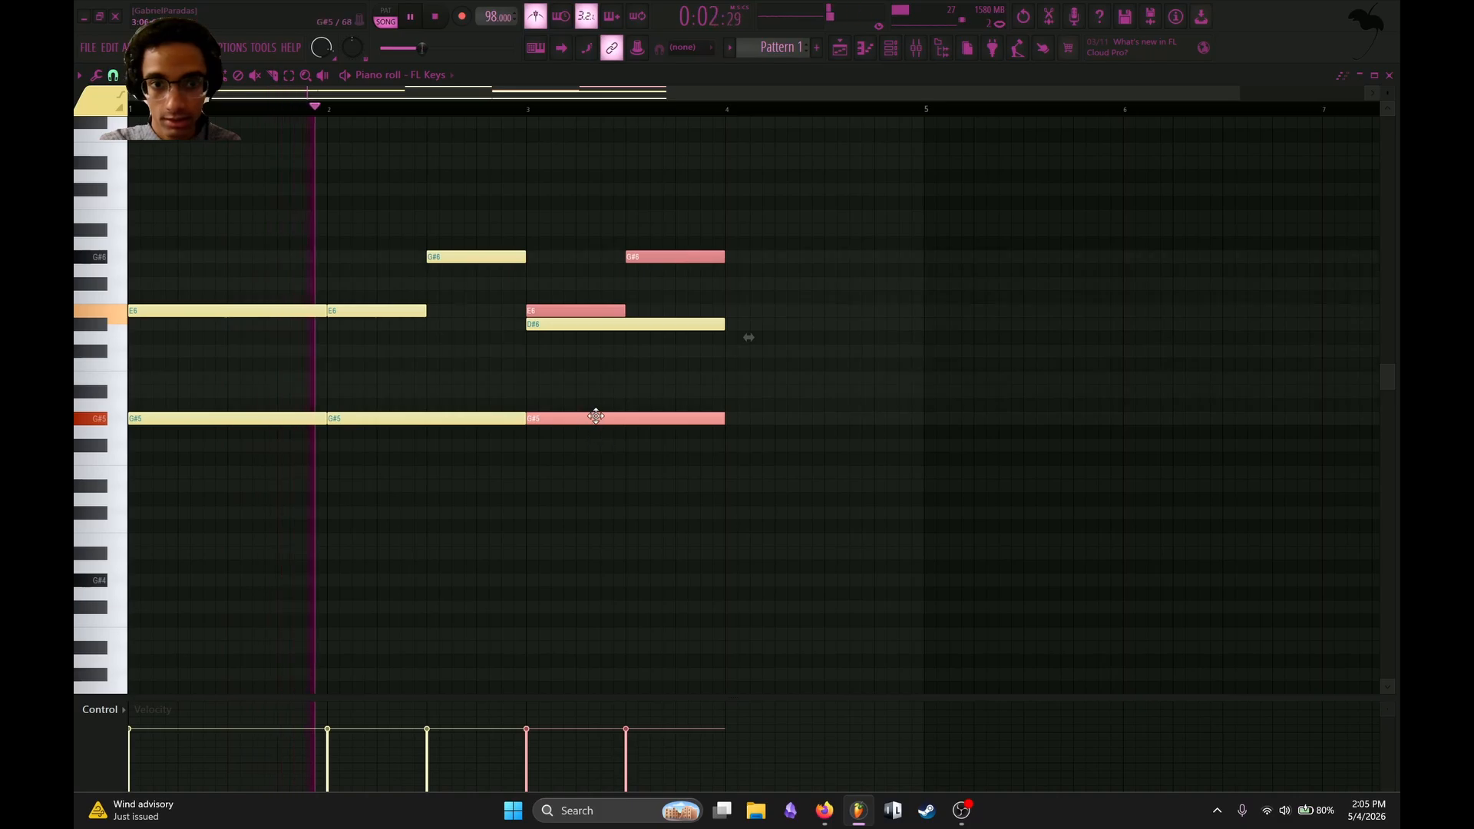
drag(596, 417, 800, 421)
click(836, 348)
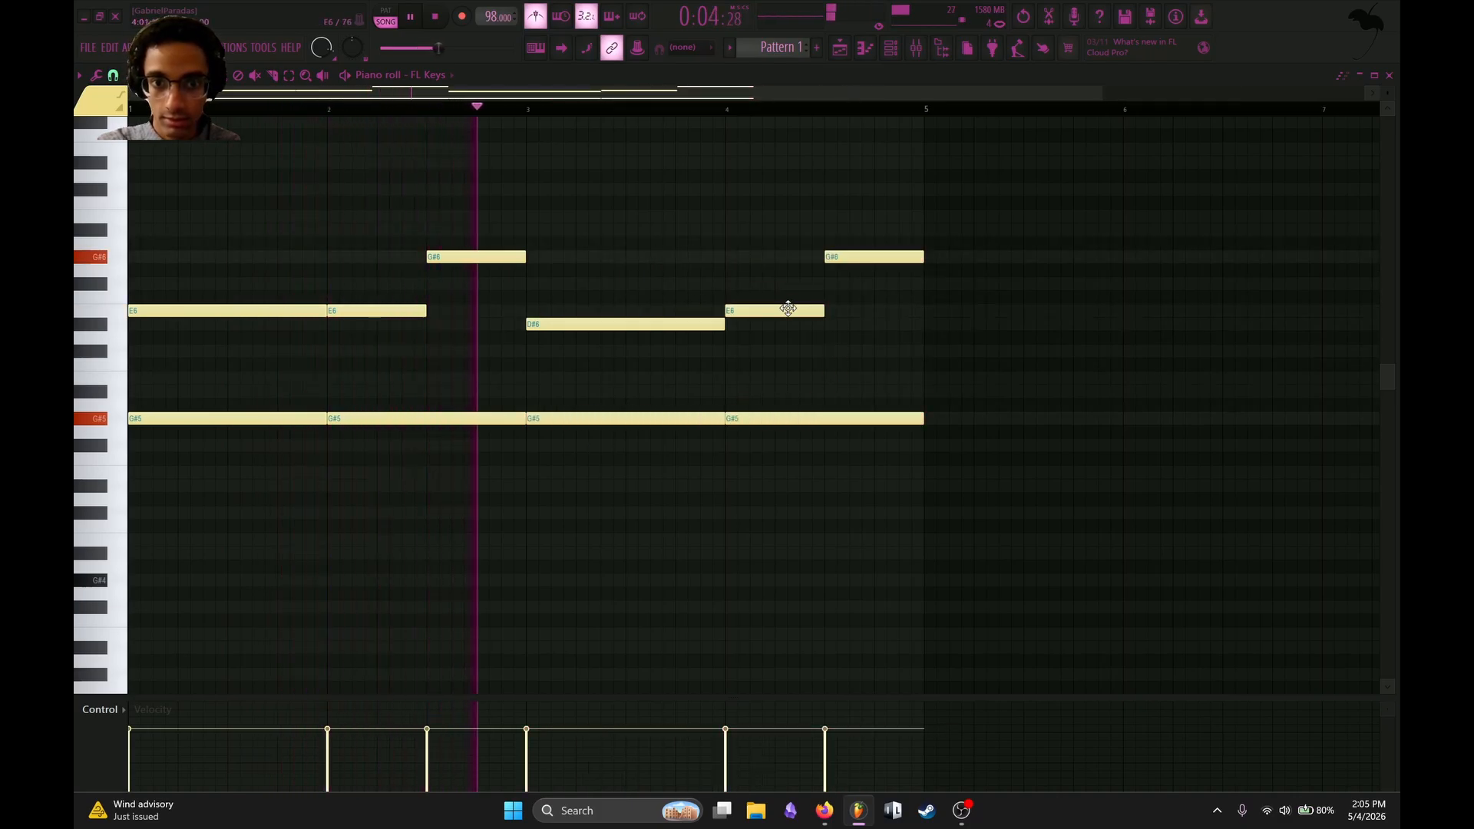
drag(783, 308, 785, 357)
drag(906, 258, 901, 311)
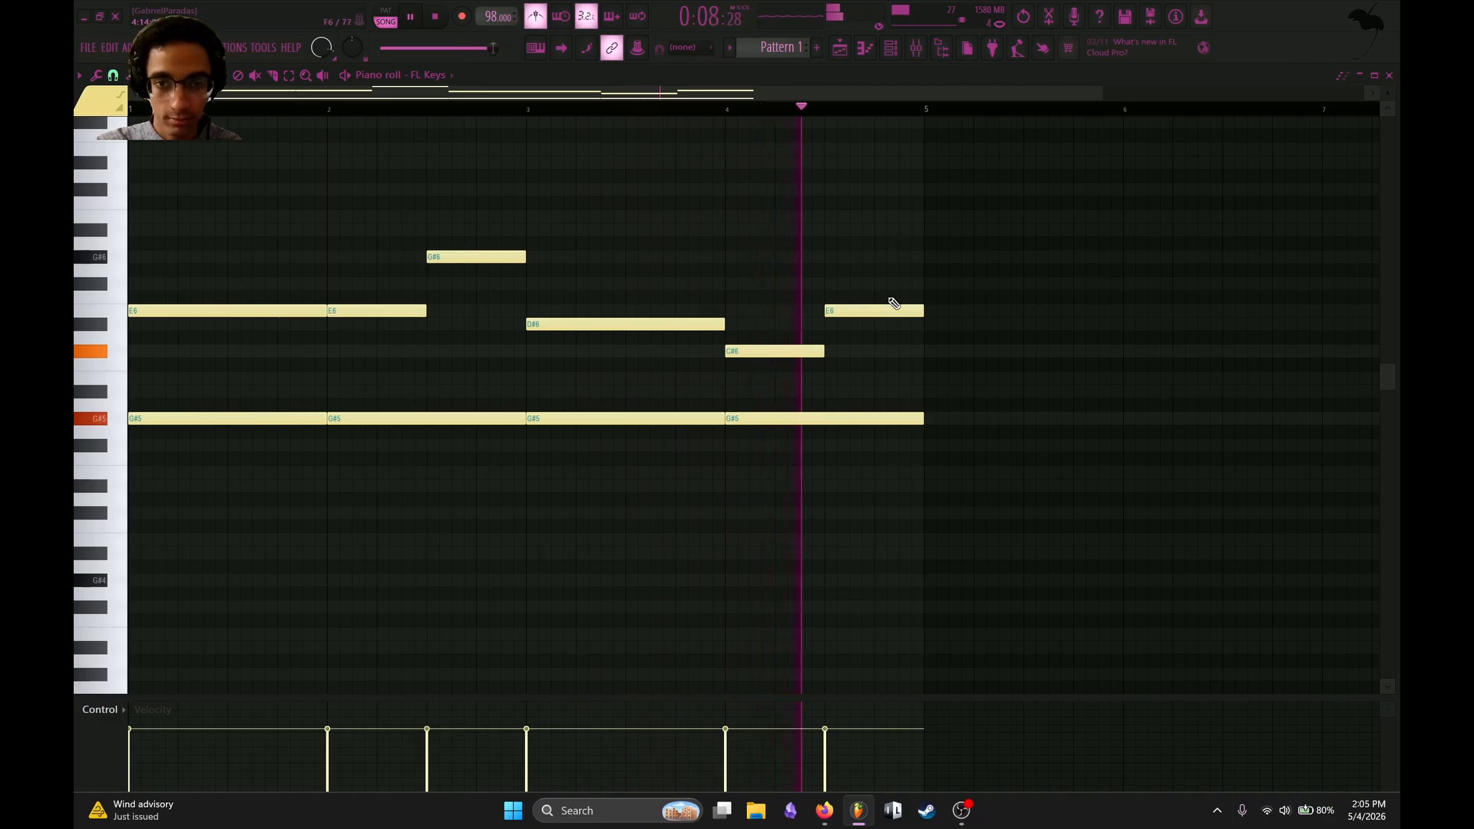
Duplicate the four-bar FL Keys melody into bars 5 to 8 and raise bar 5's upper note to F#6.
key(ctrl+b)
scroll(875, 310, down, 3)
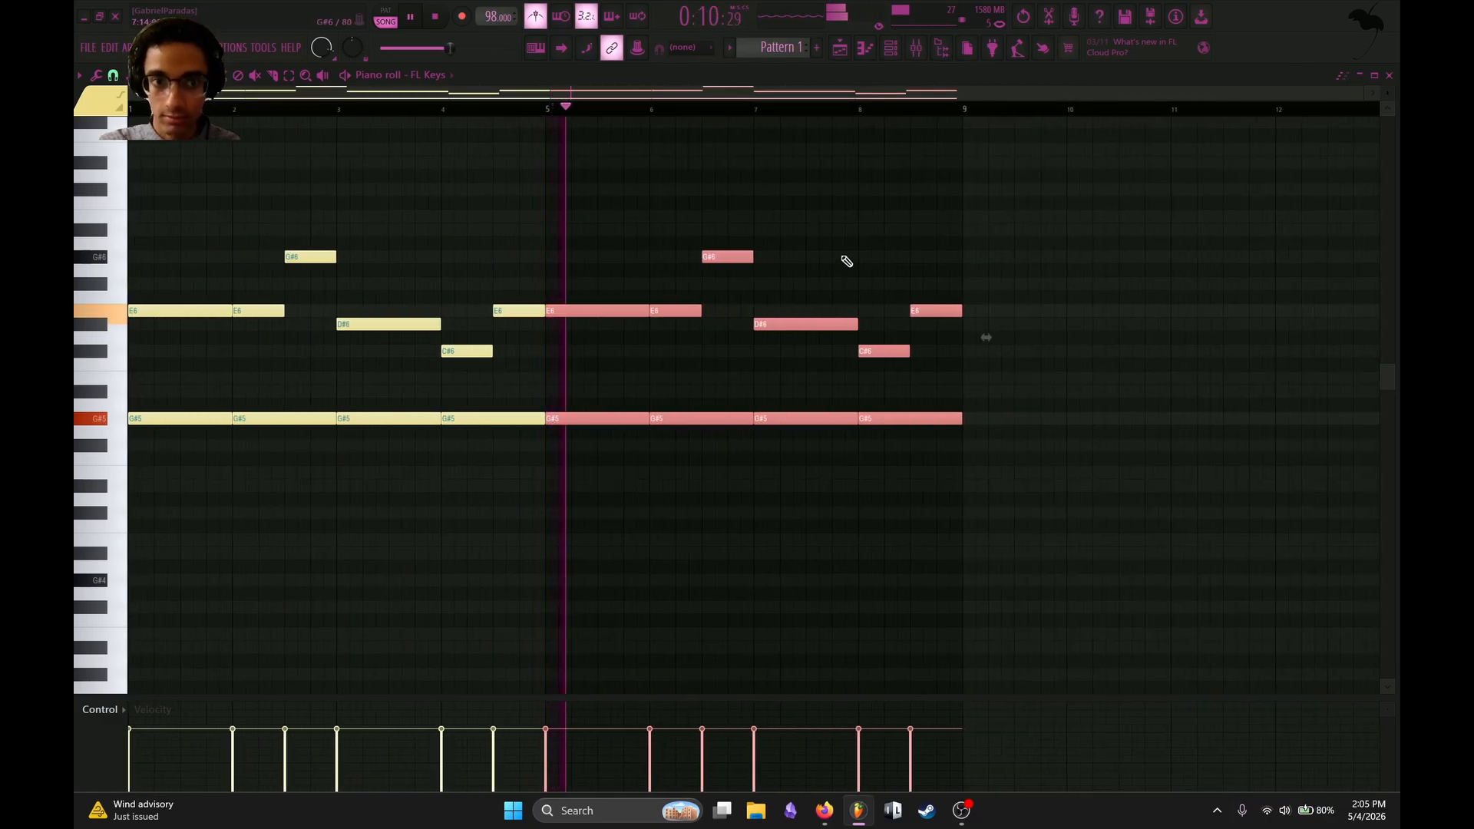
click(843, 261)
mouse_move(571, 307)
mouse_down()
mouse_move(575, 268)
mouse_move(574, 285)
mouse_up()
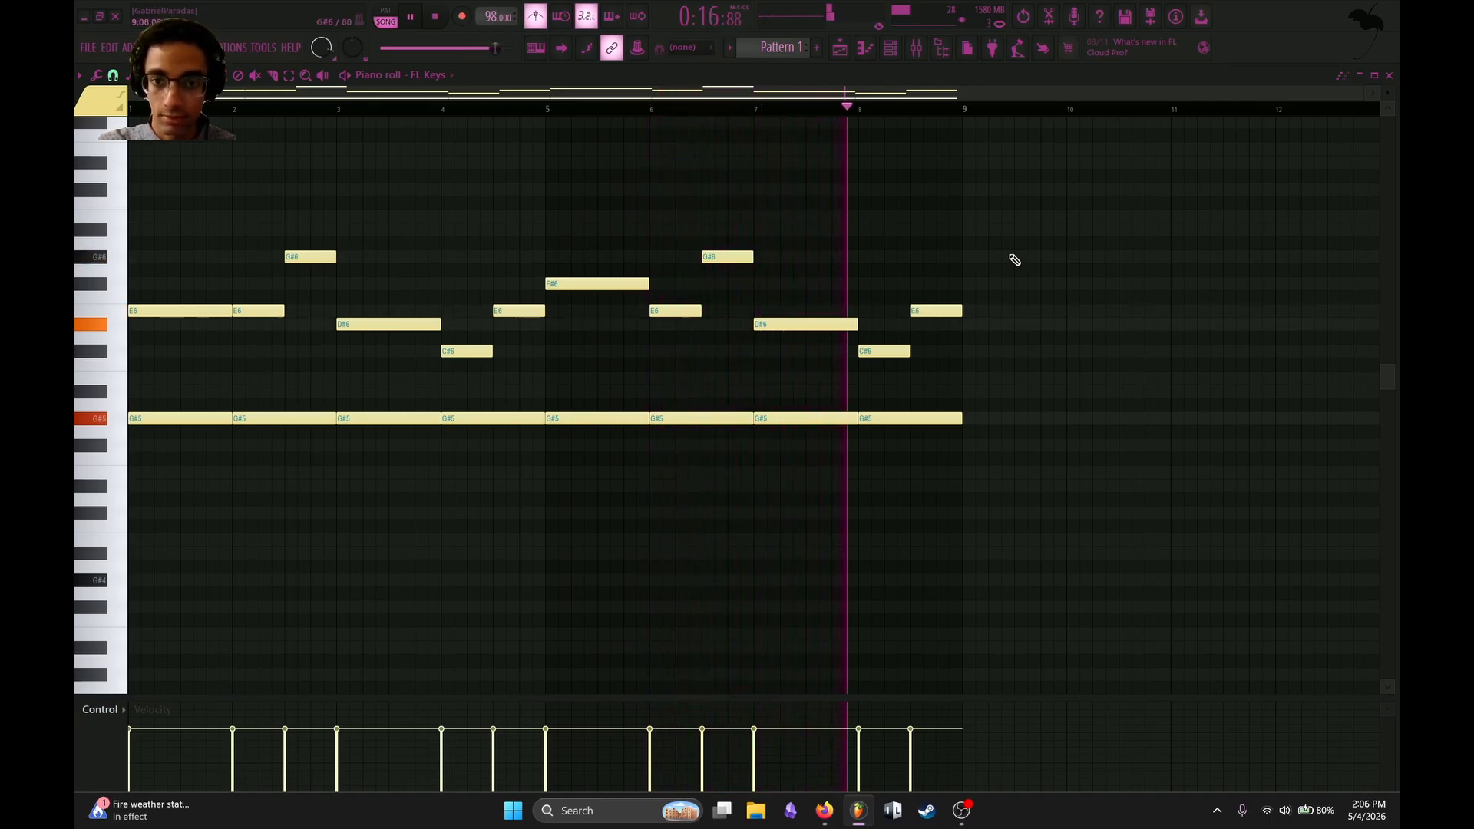
Stop playback and add an Xpand!2 instrument channel to the channel rack.
click(890, 48)
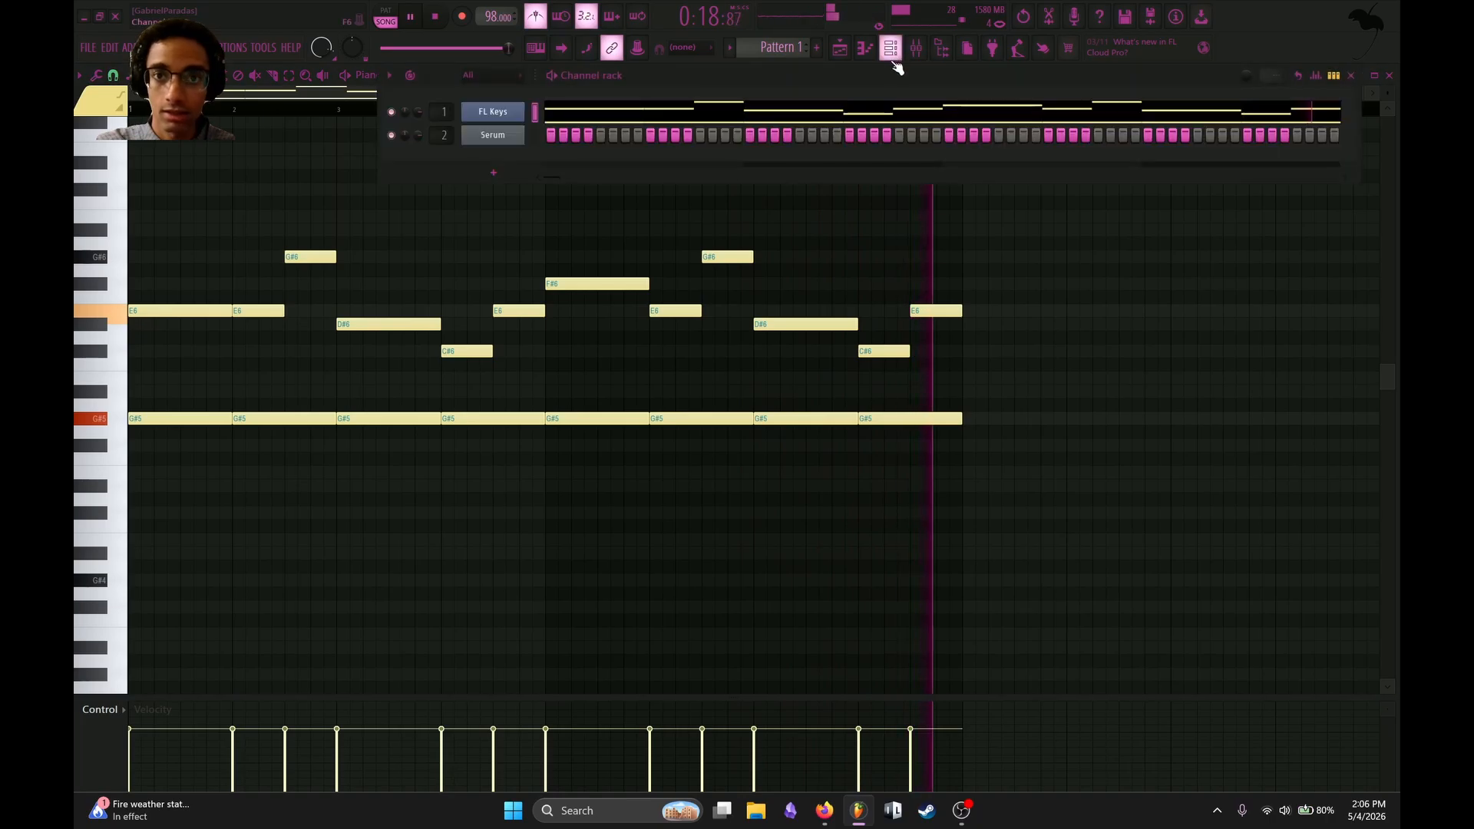
key(space)
click(503, 176)
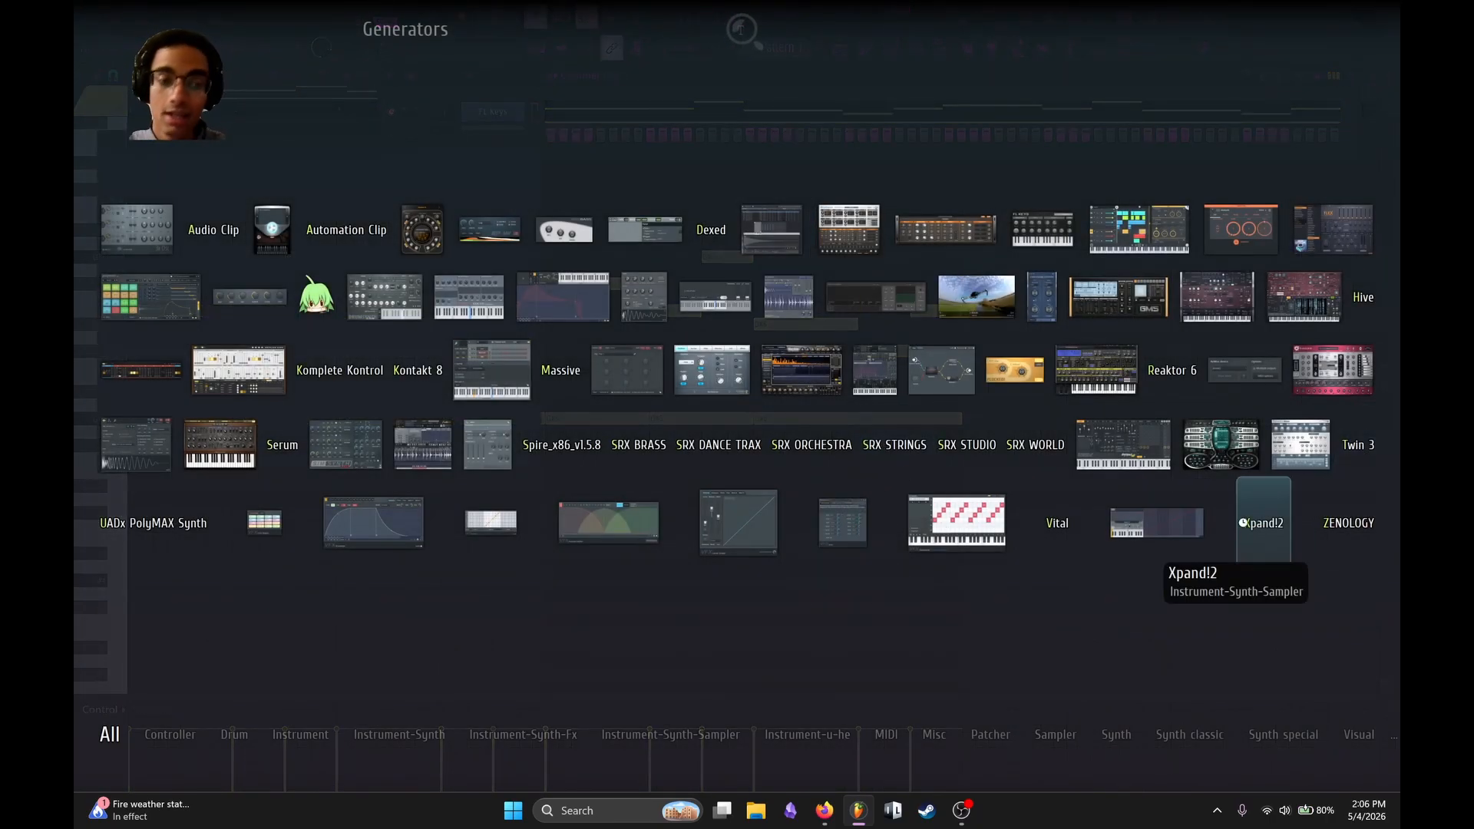
click(1254, 526)
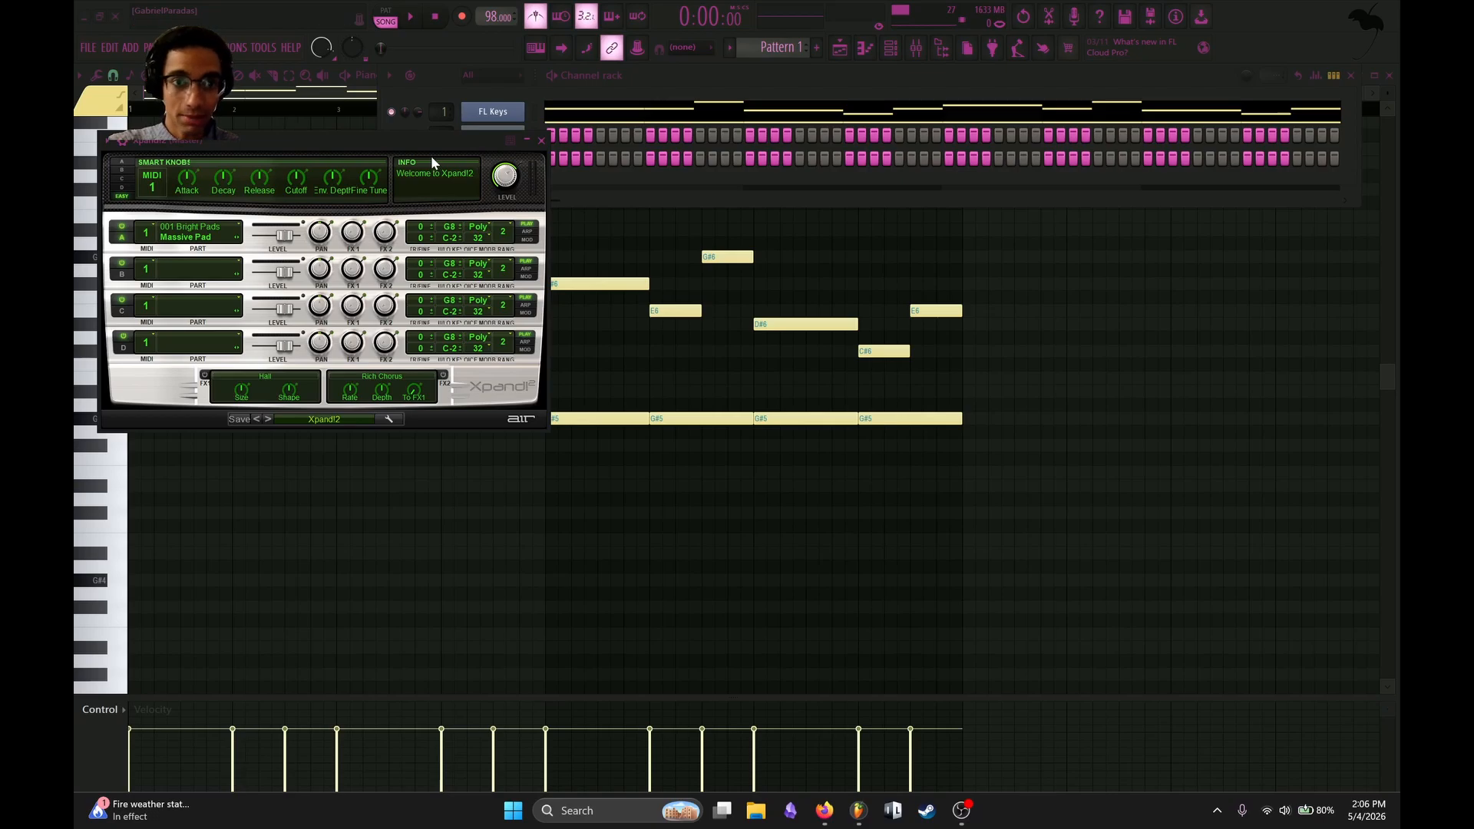
drag(421, 145, 444, 207)
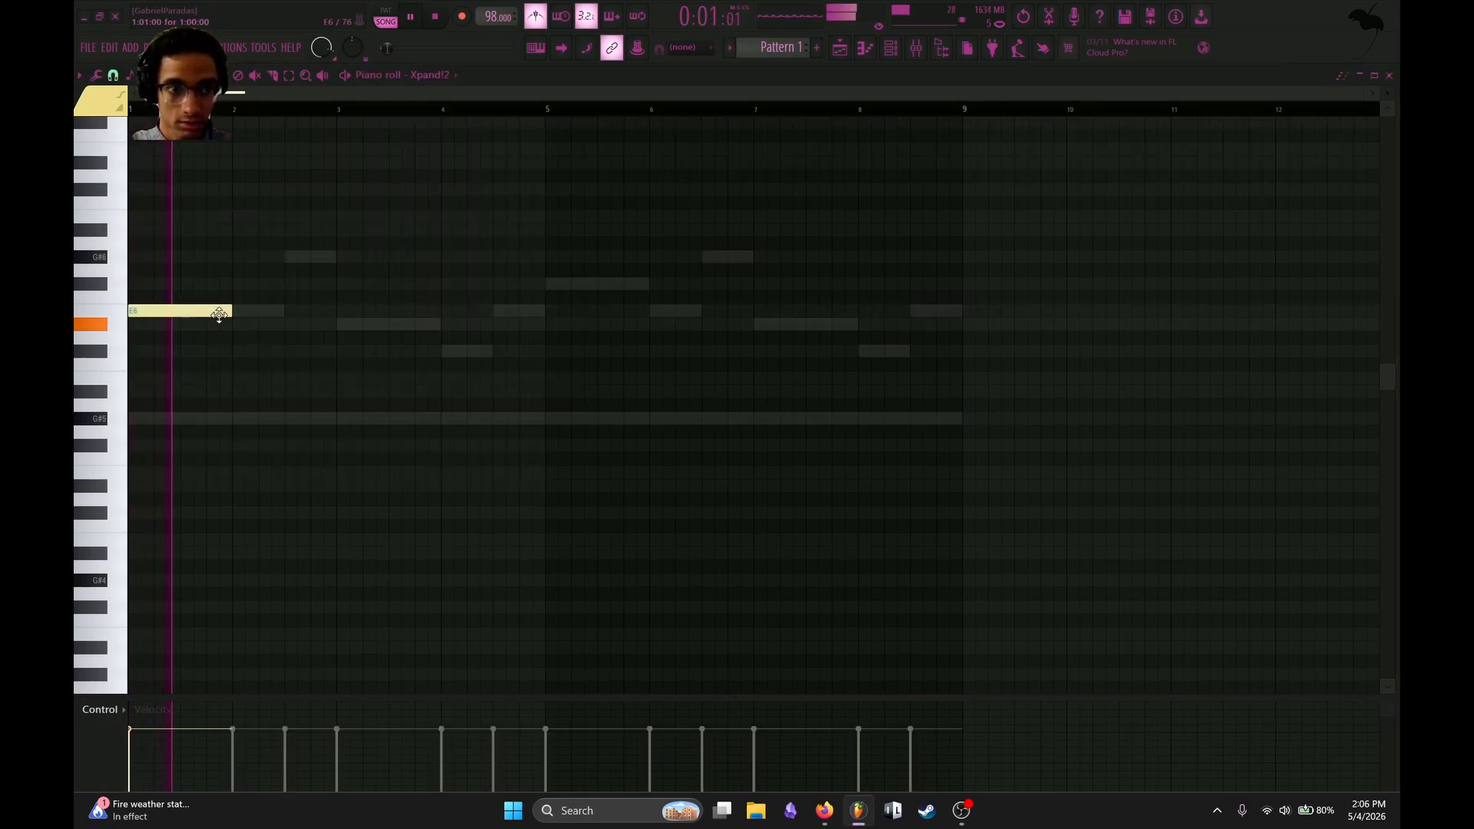
Draw the Xpand!2 melody over bars 1 to 4: D#6, half-bar E6 and G#6, D#6, then C#6.
click(234, 324)
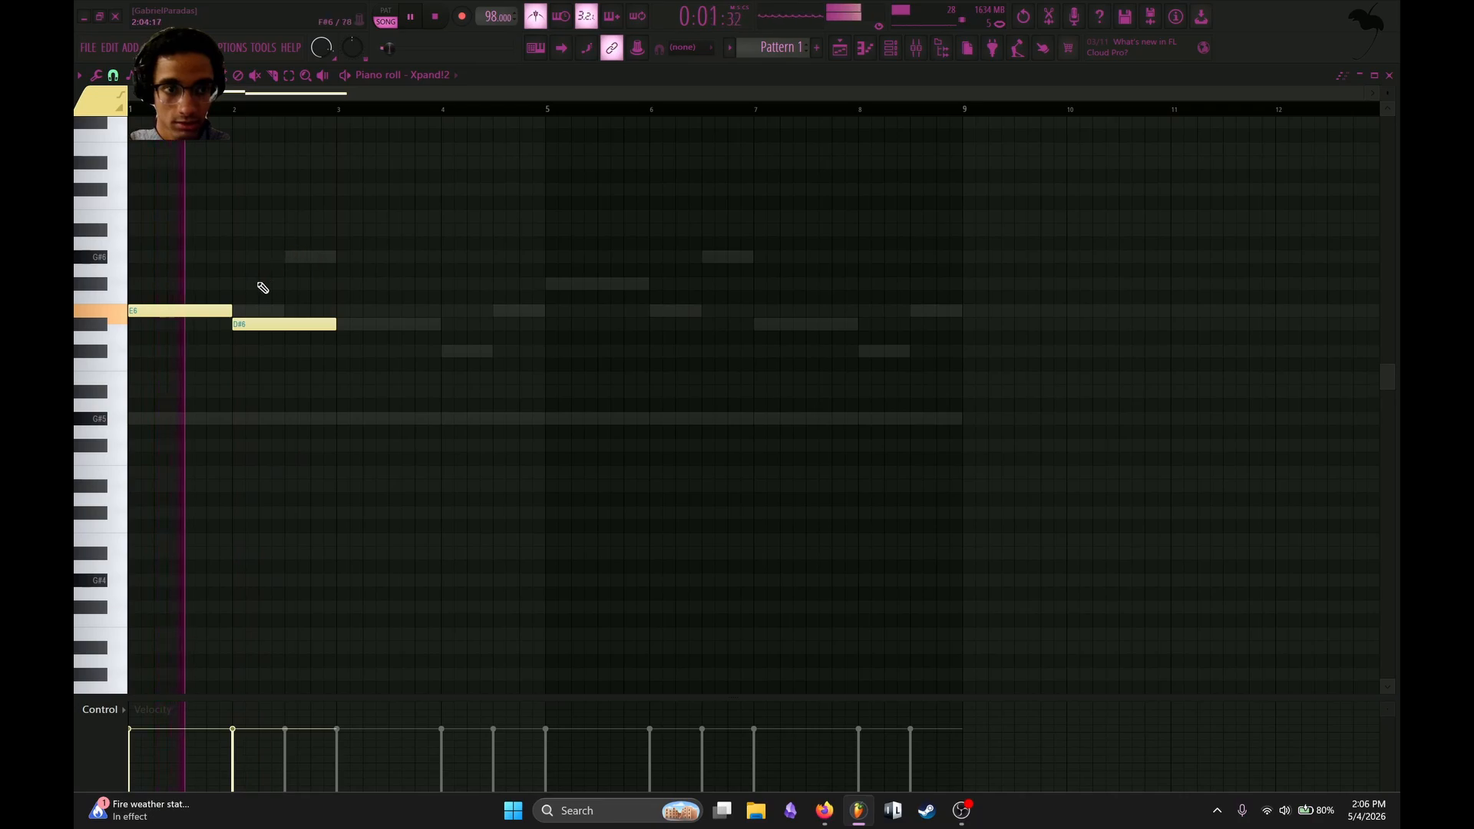
drag(197, 310, 257, 310)
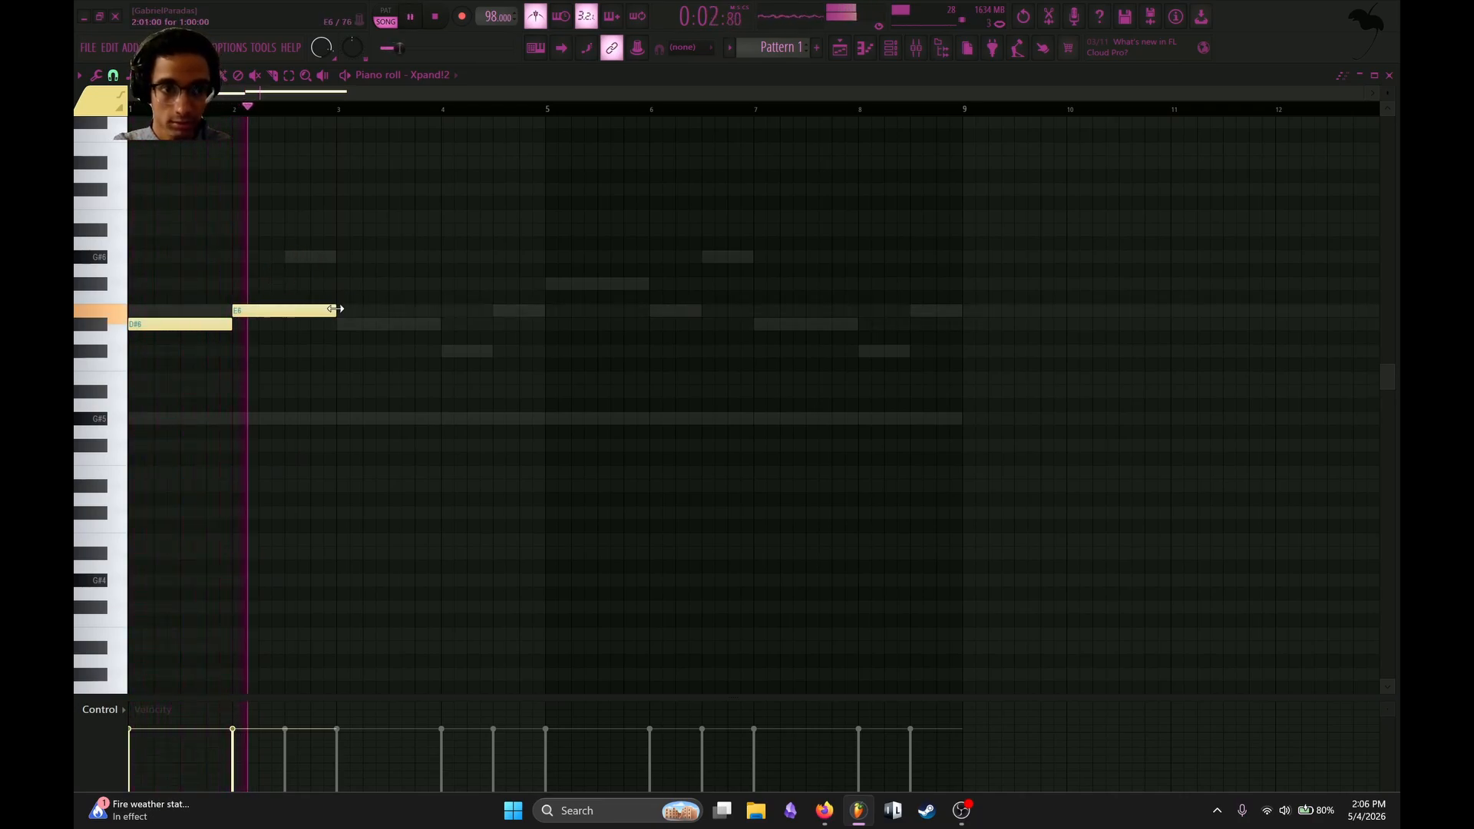
drag(335, 309, 285, 309)
click(303, 257)
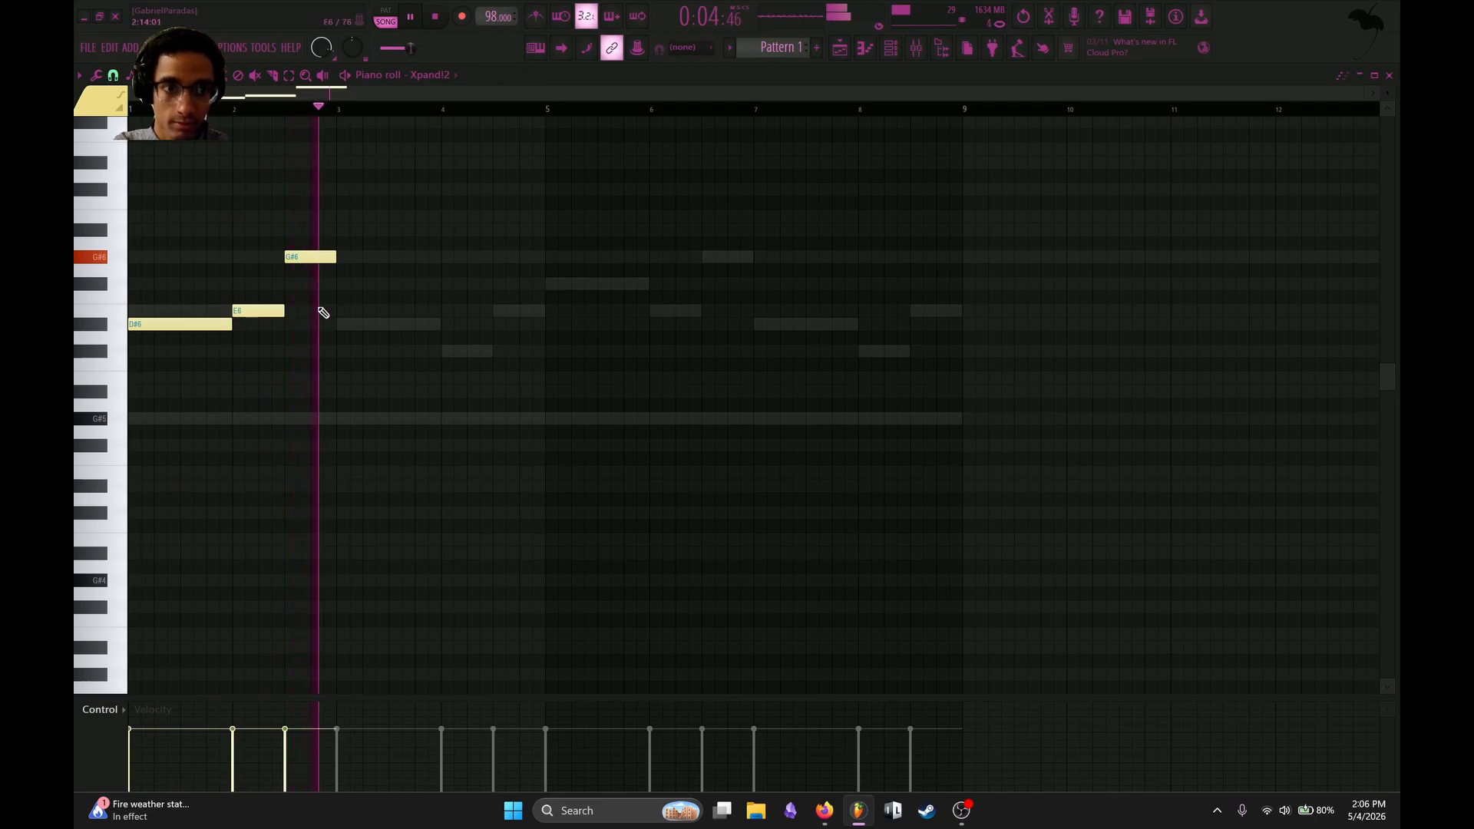
click(338, 324)
drag(388, 326, 431, 326)
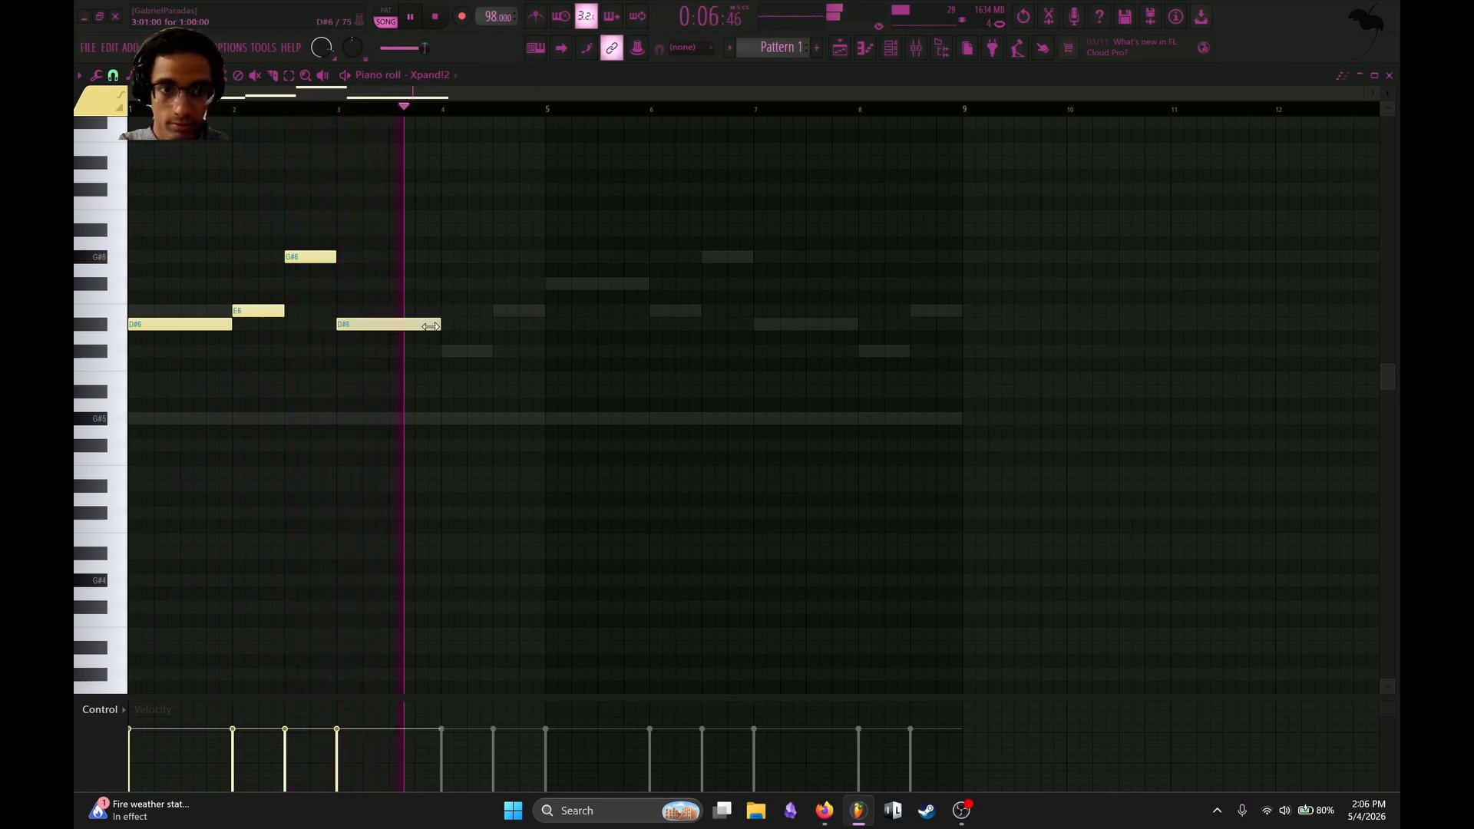
click(447, 350)
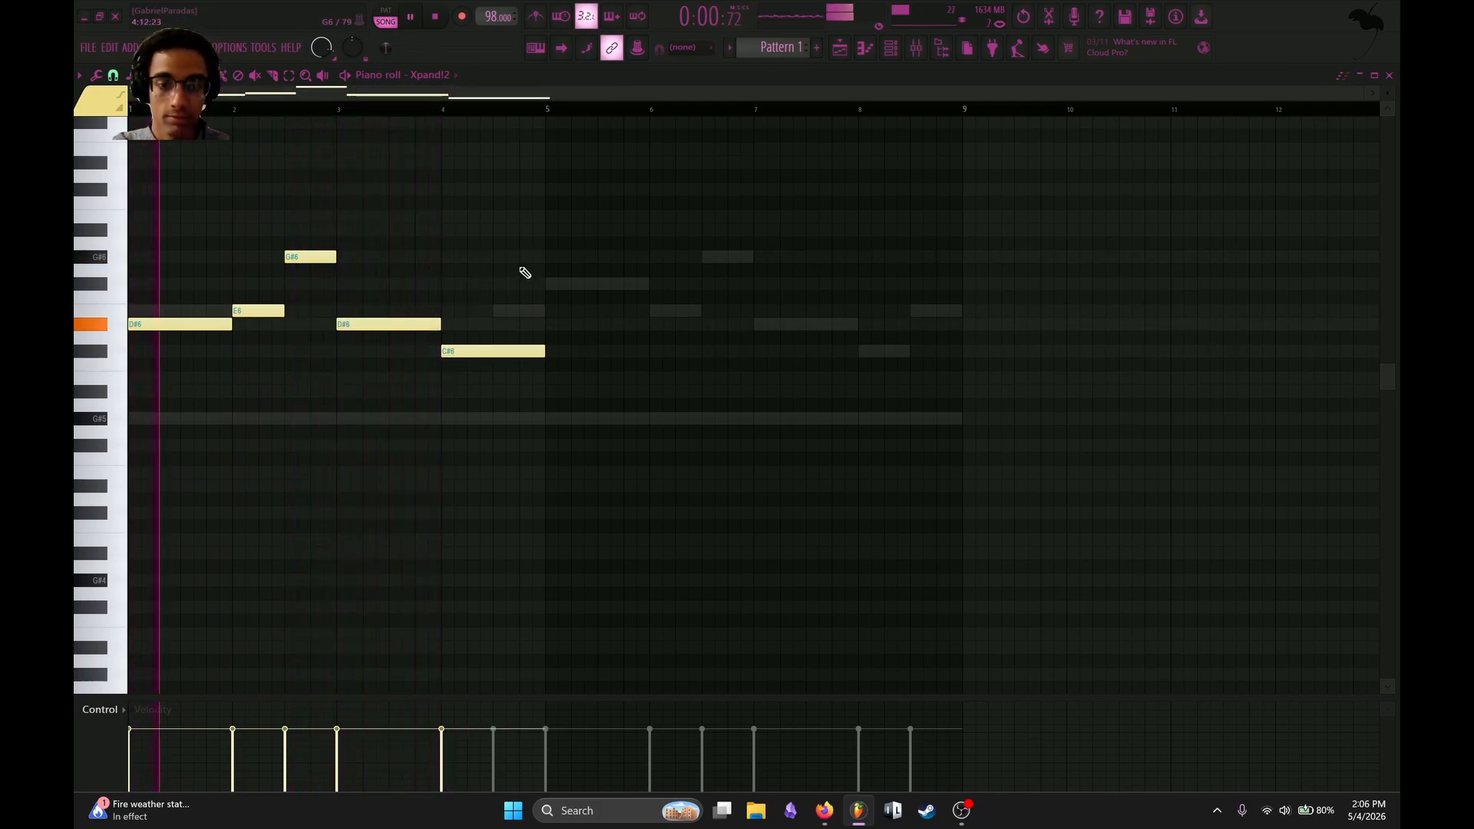
Duplicate the Xpand!2 melody into bars 5 to 8 and make bar 4 a half-bar C#6 followed by a half-bar D#6.
key(ctrl+b)
drag(543, 351, 493, 350)
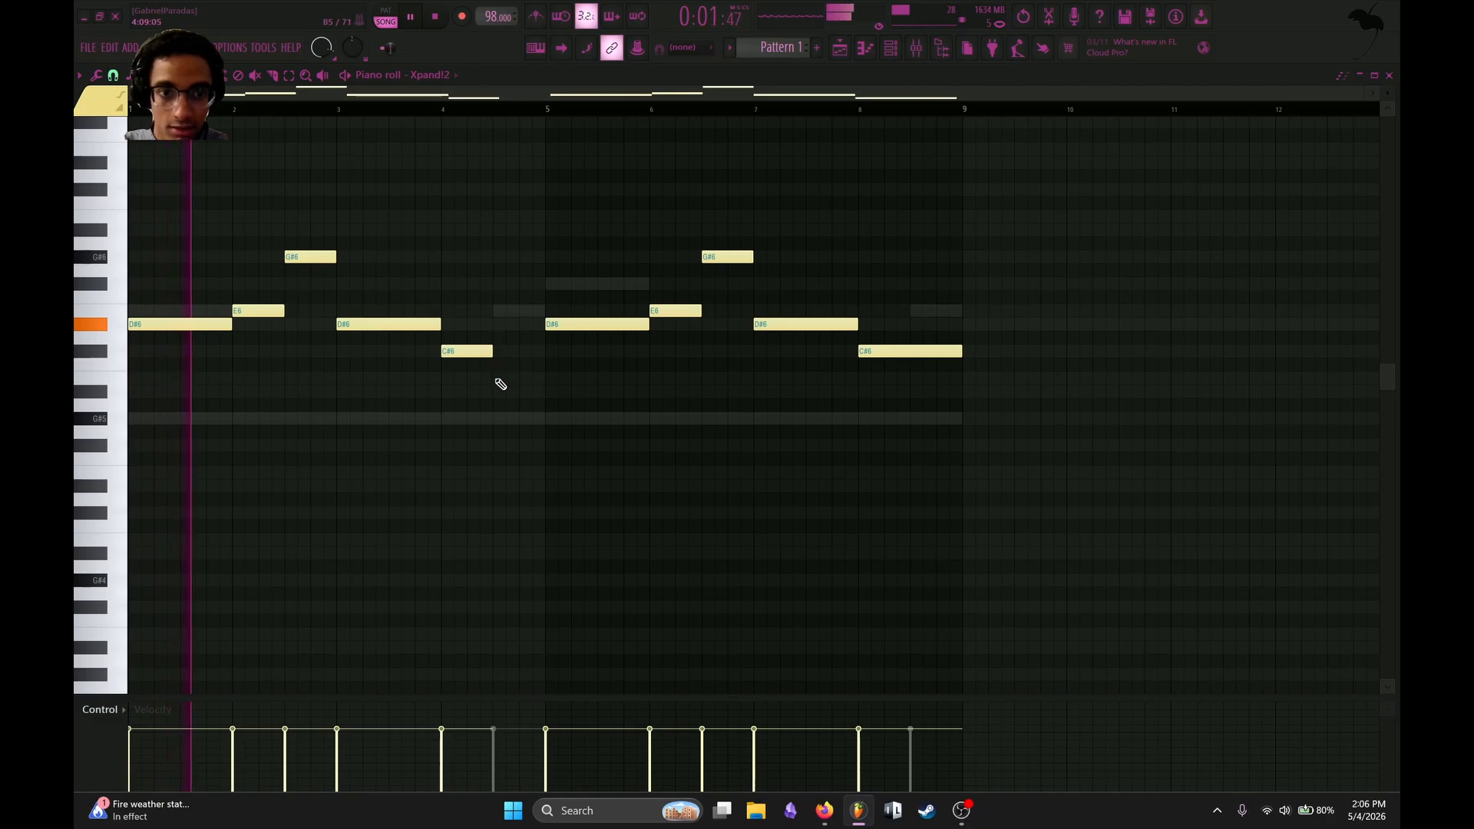
click(507, 324)
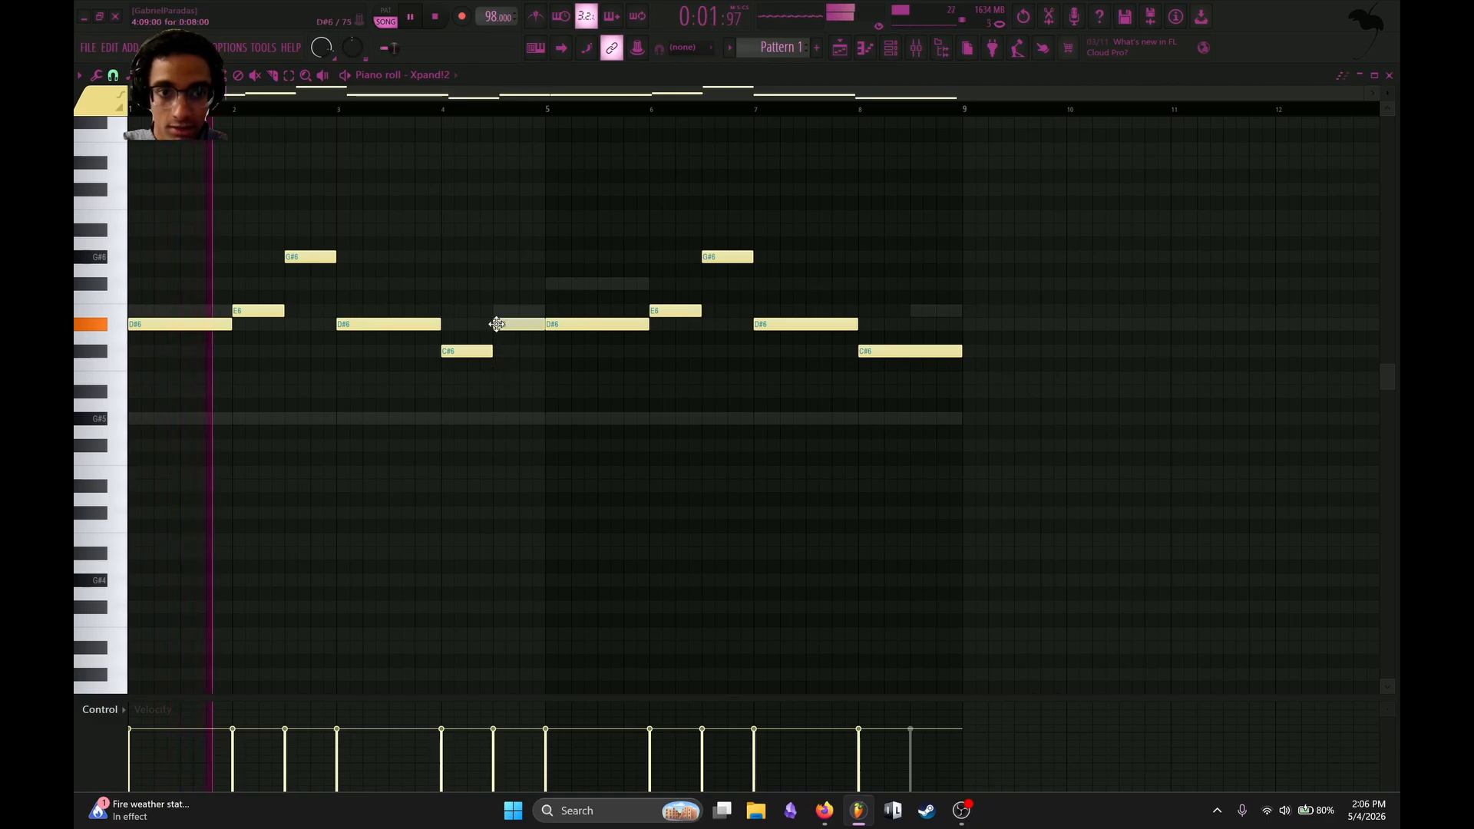
Replace the one-bar C#6 in bar 8 with half-bar C#6 and E6 notes.
right_click(900, 351)
click(864, 351)
click(915, 310)
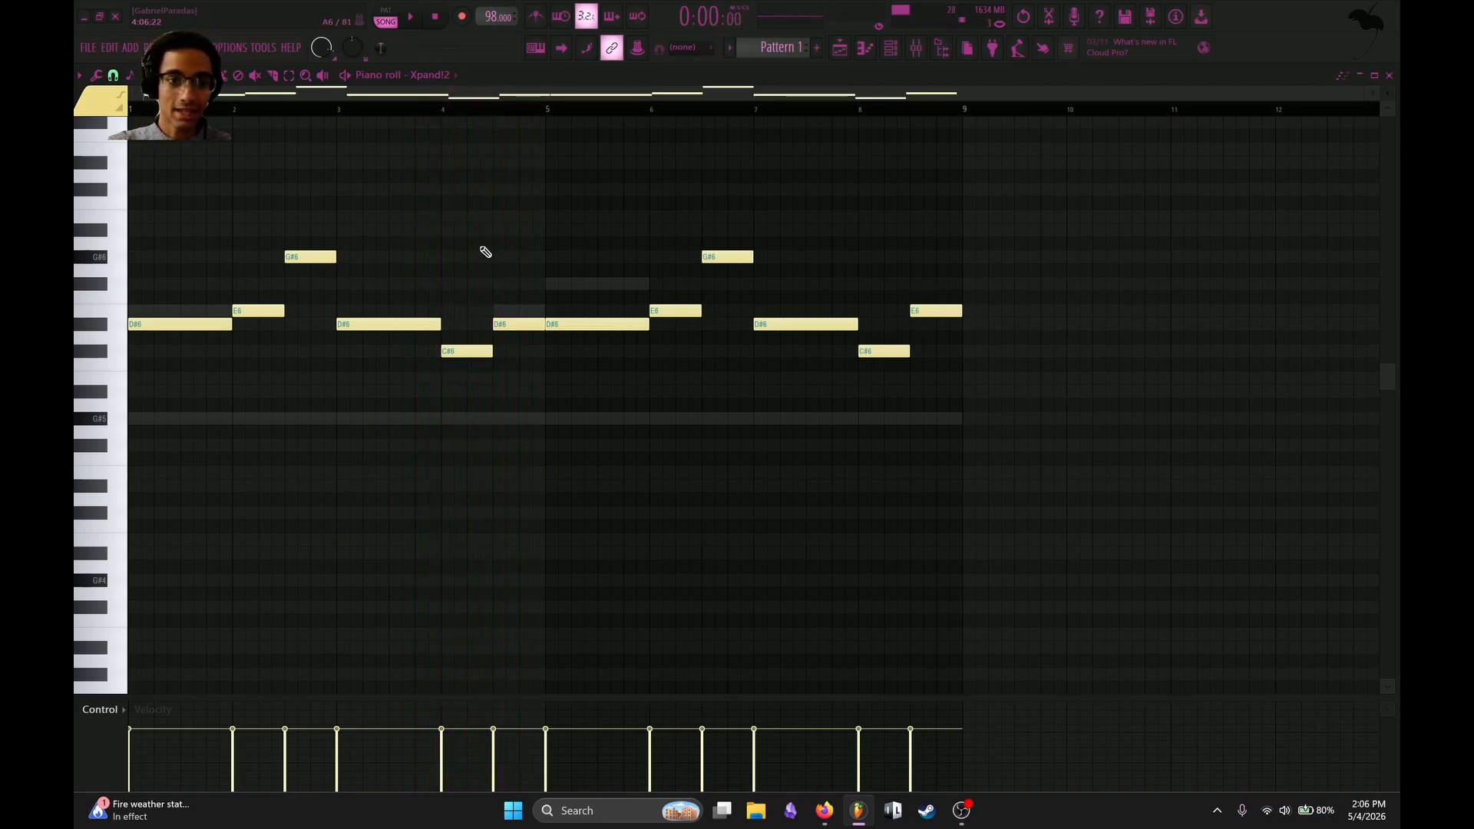
Open the mixer, solo the KEYS 1 track and audition it.
key(F6)
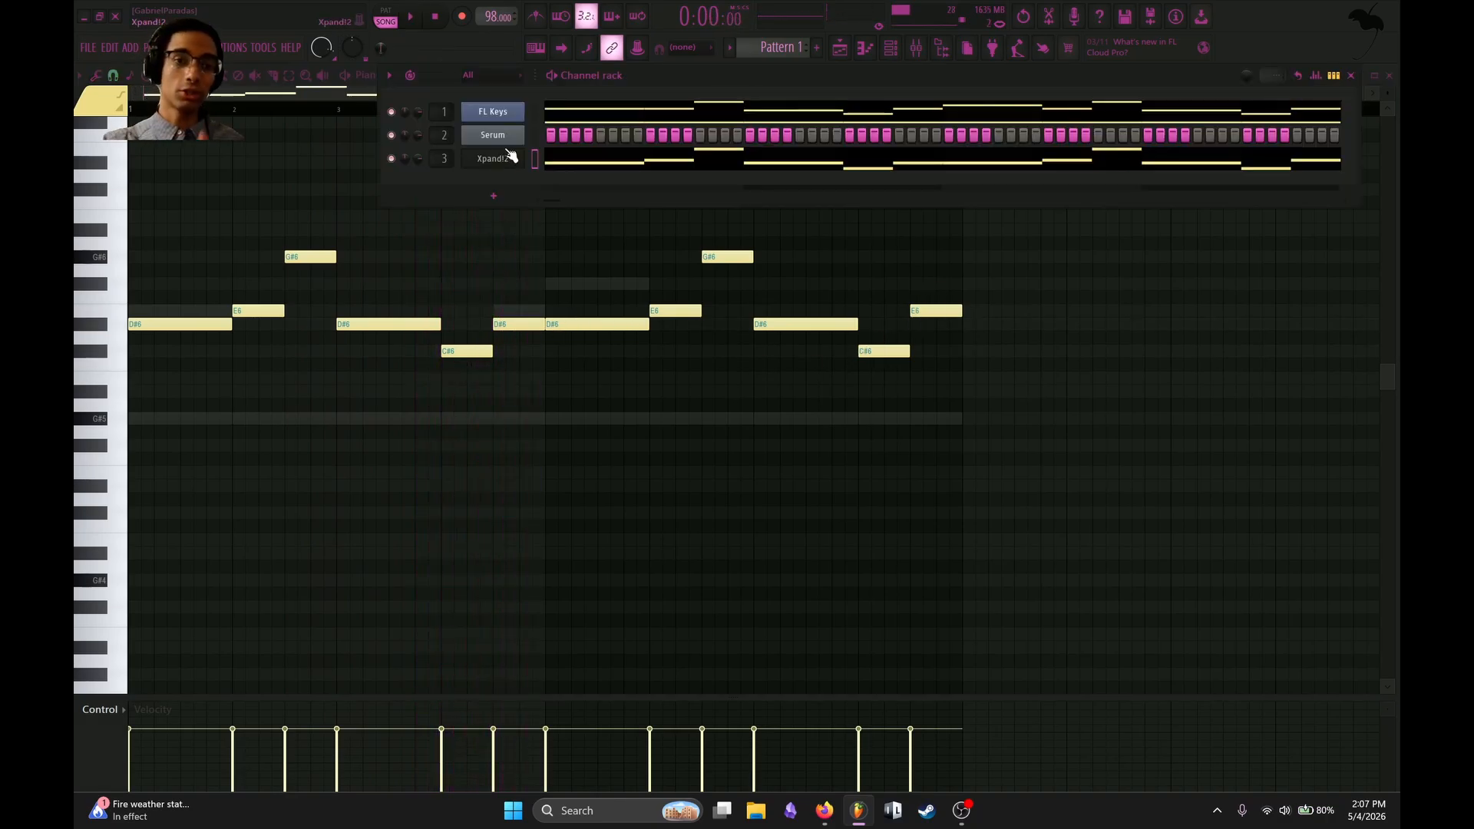
click(918, 47)
click(466, 251)
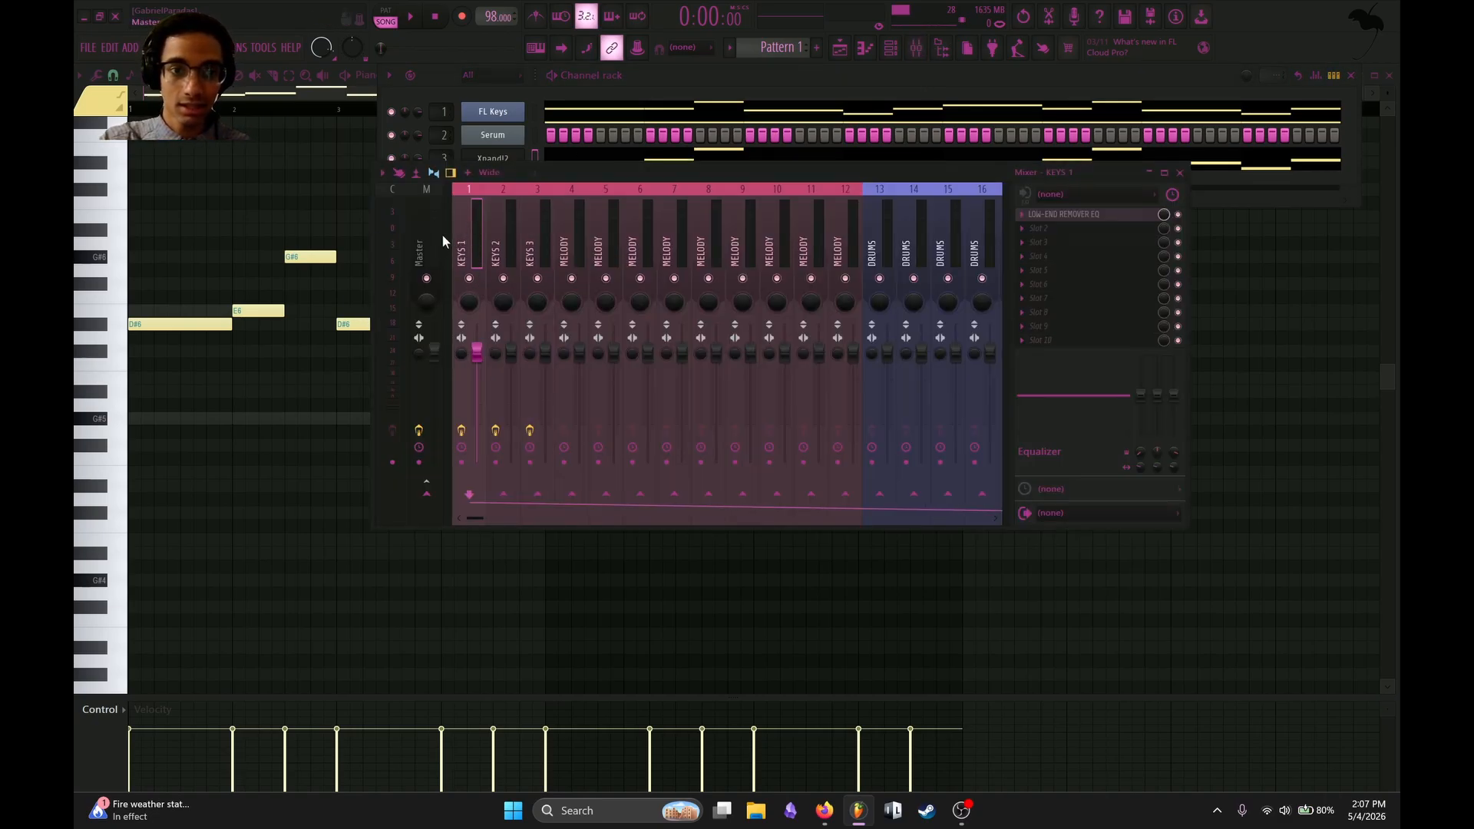
key(space)
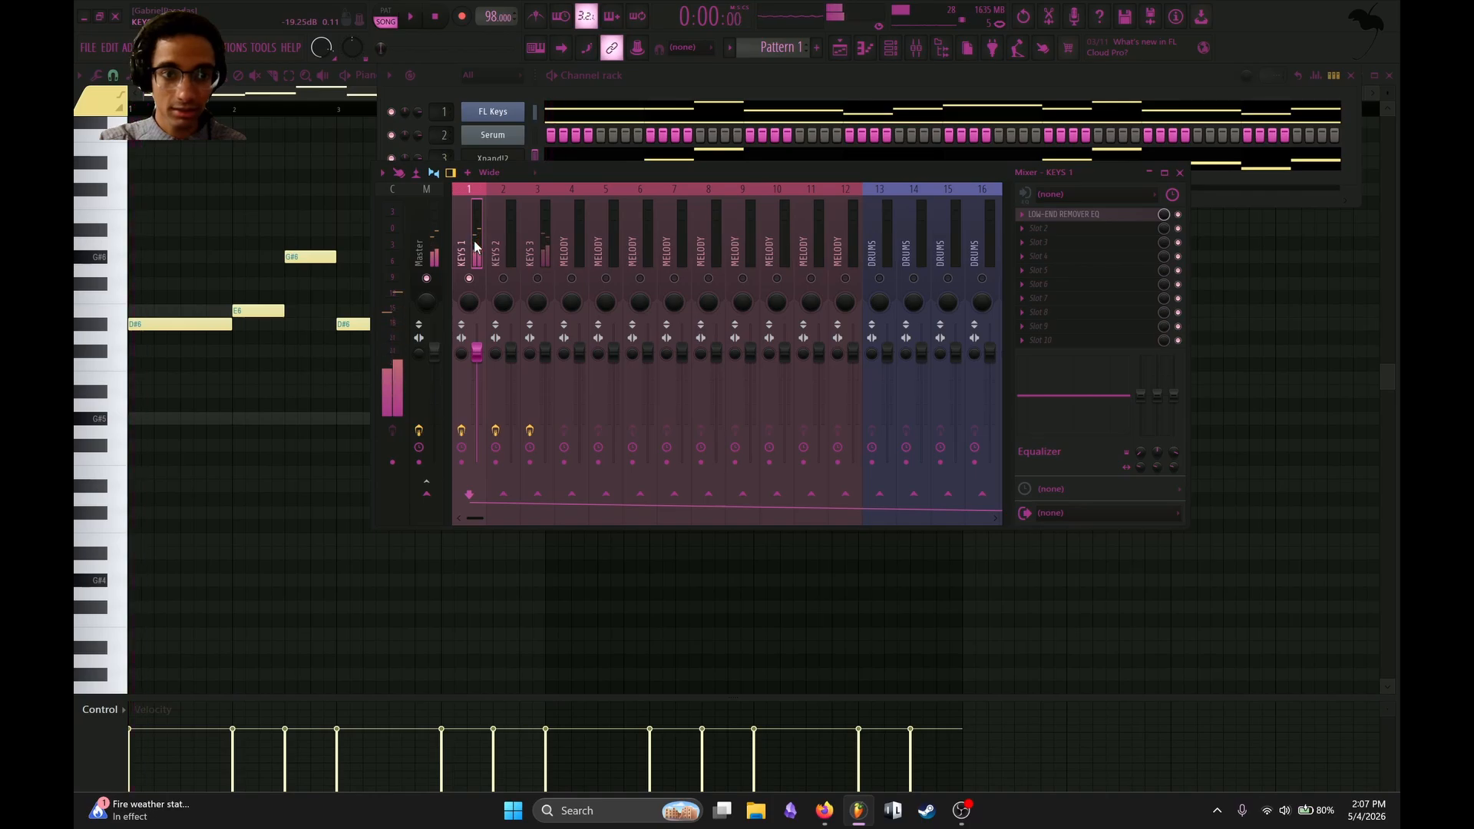
key(space)
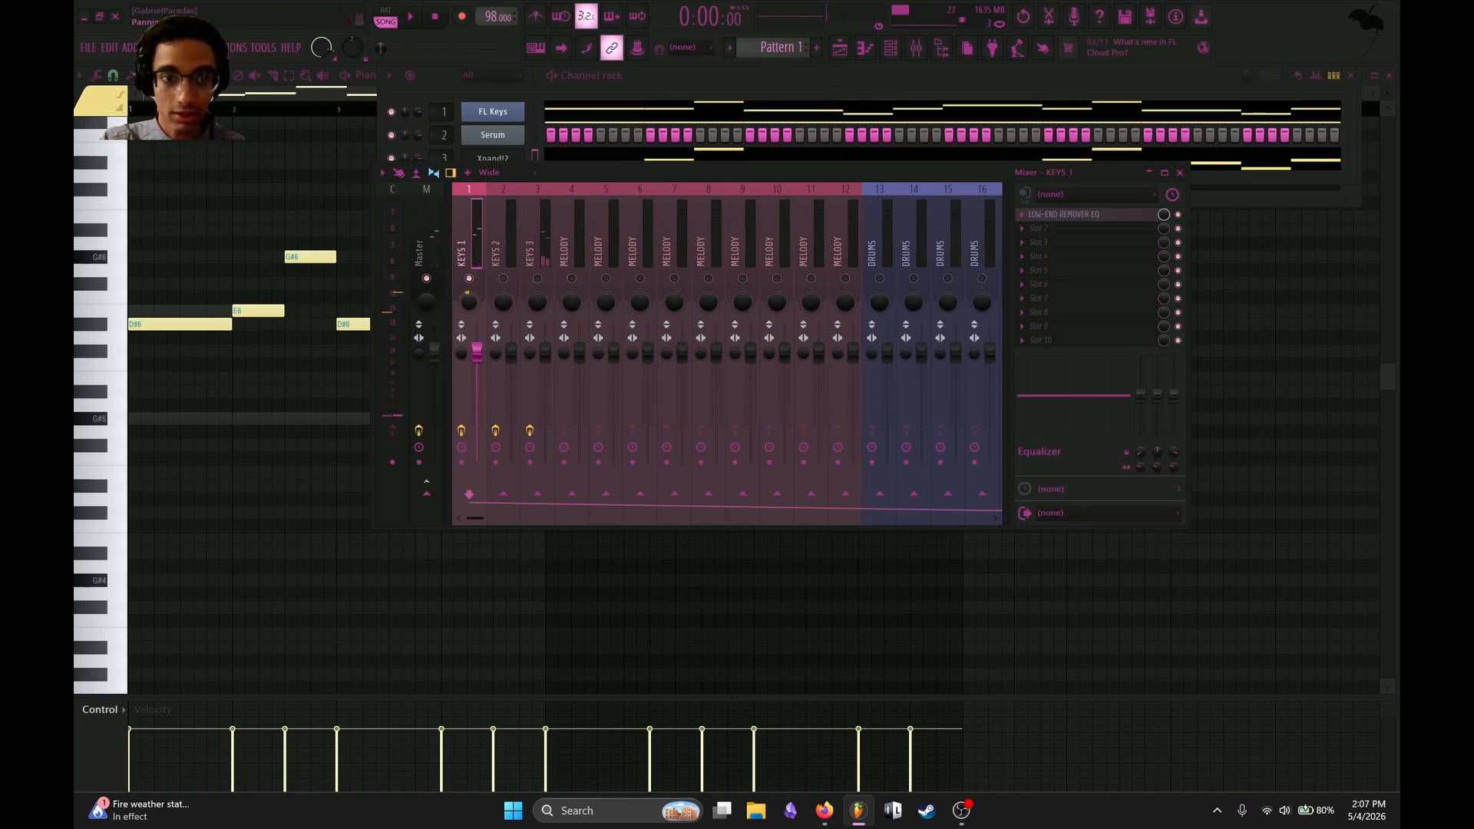
Pan the soloed KEYS 1 track far left and play the loop to compare its position.
key(space)
key(space)
drag(470, 305, 470, 337)
key(space)
key(space)
key(space)
key(space)
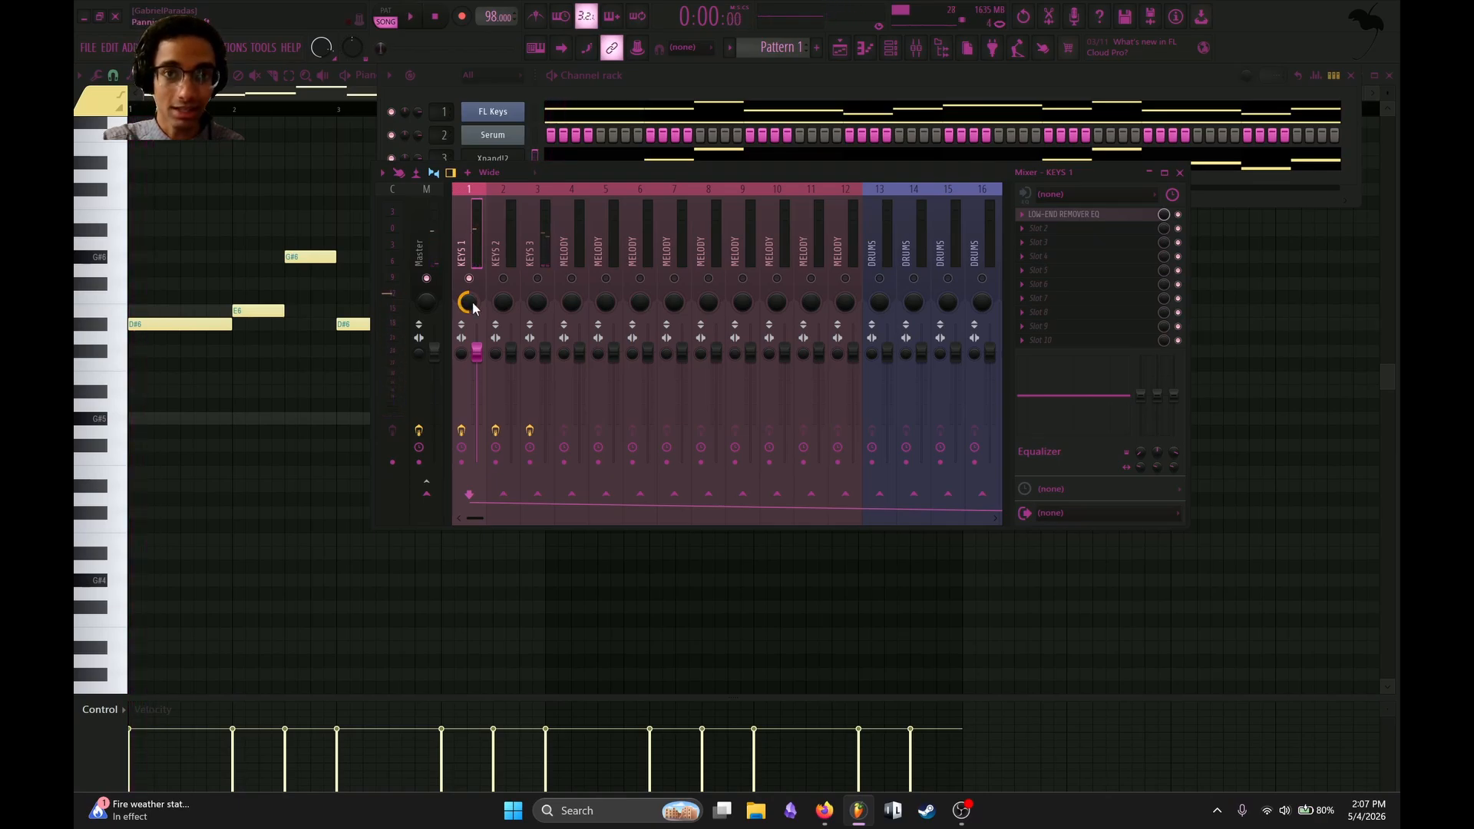
key(space)
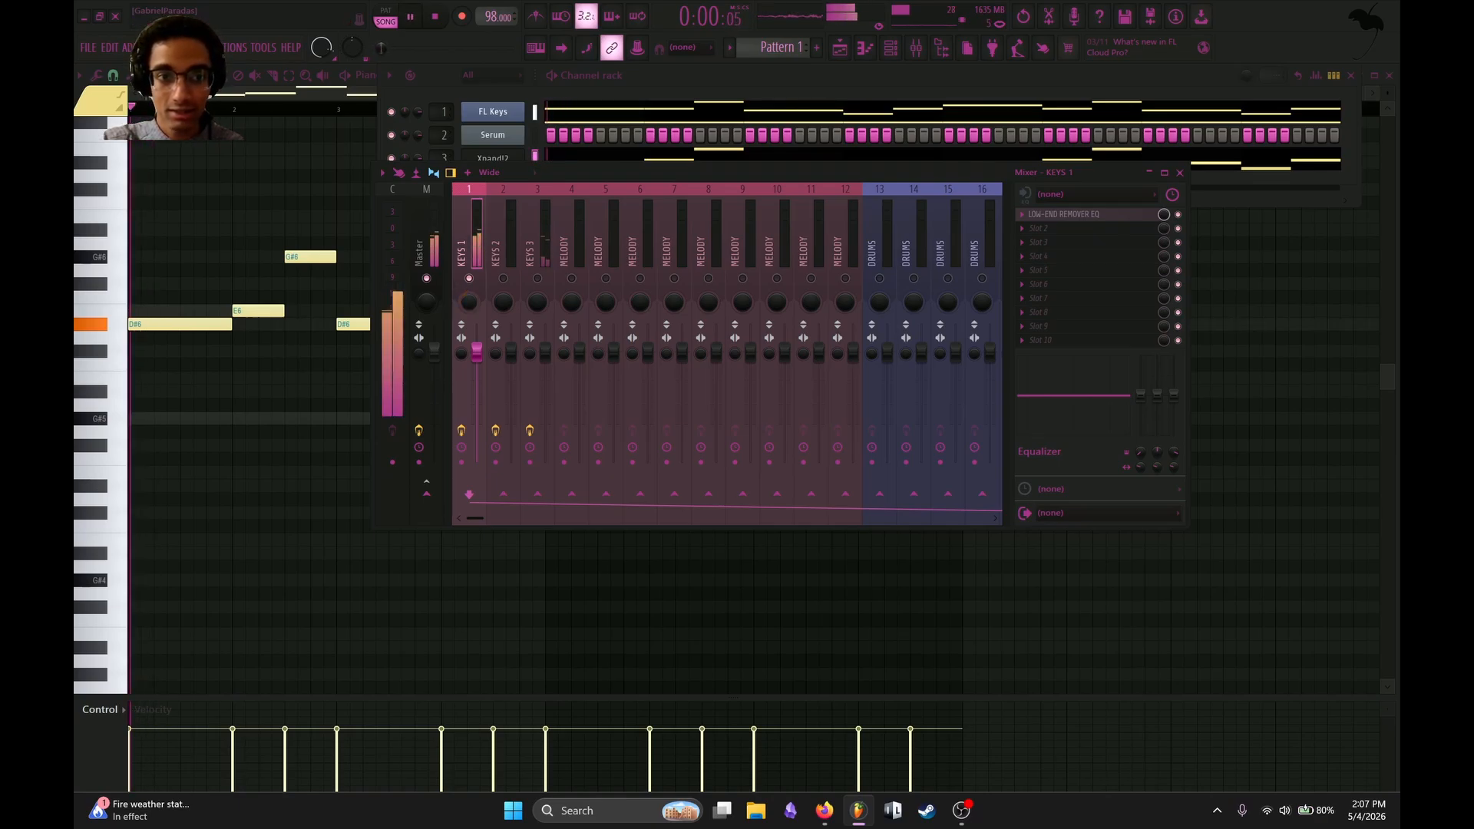
Audition KEYS 1 with centred panning, then pan the track slightly left.
key(space)
key(space)
key(space)
key(space)
key(space)
key(space)
drag(472, 304, 461, 358)
key(space)
key(space)
key(space)
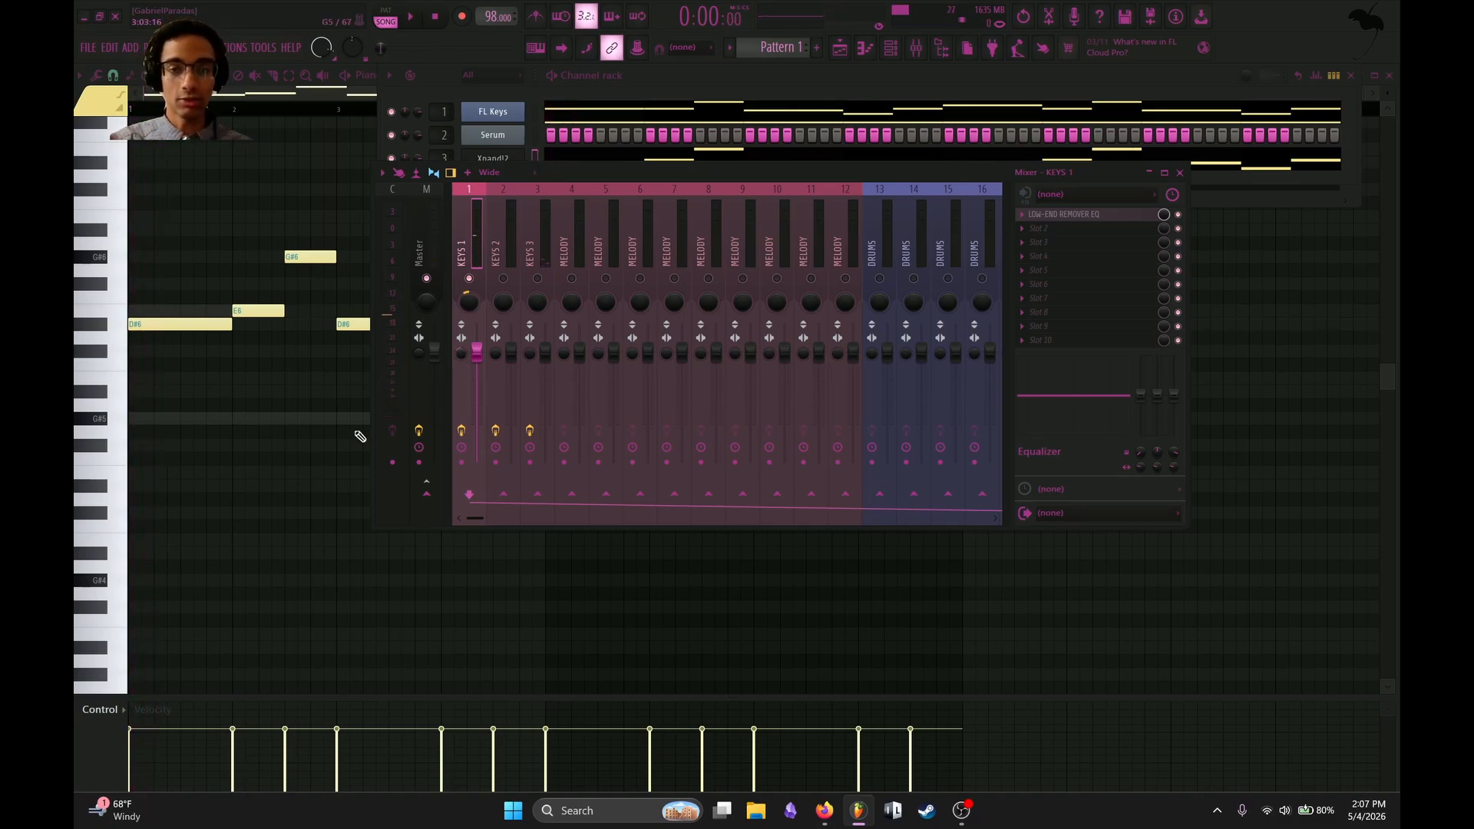
Play the loop to listen to KEYS 1 with its slight left panning.
key(space)
key(space)
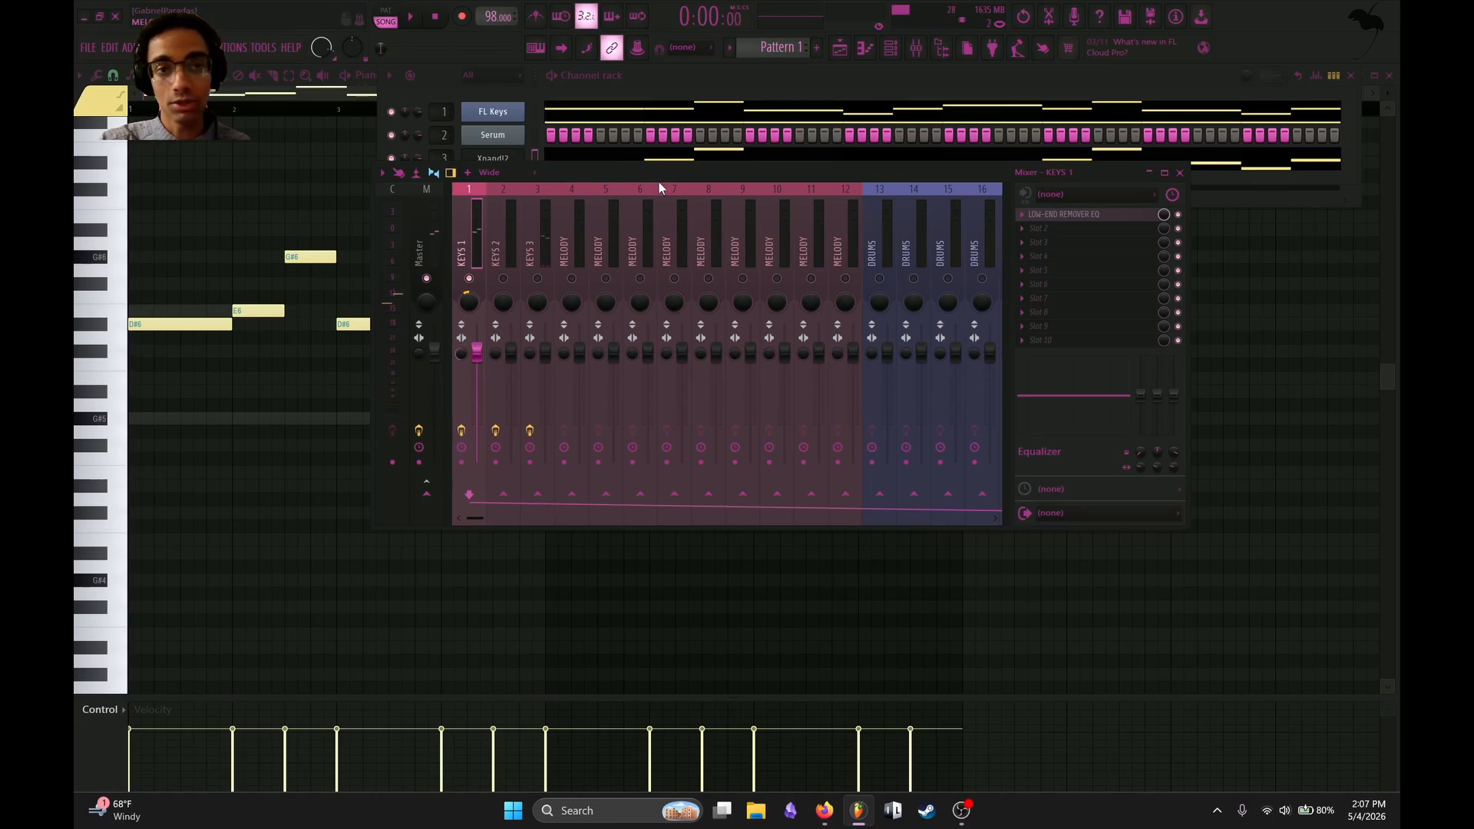
key(space)
key(space)
key(space)
key(space)
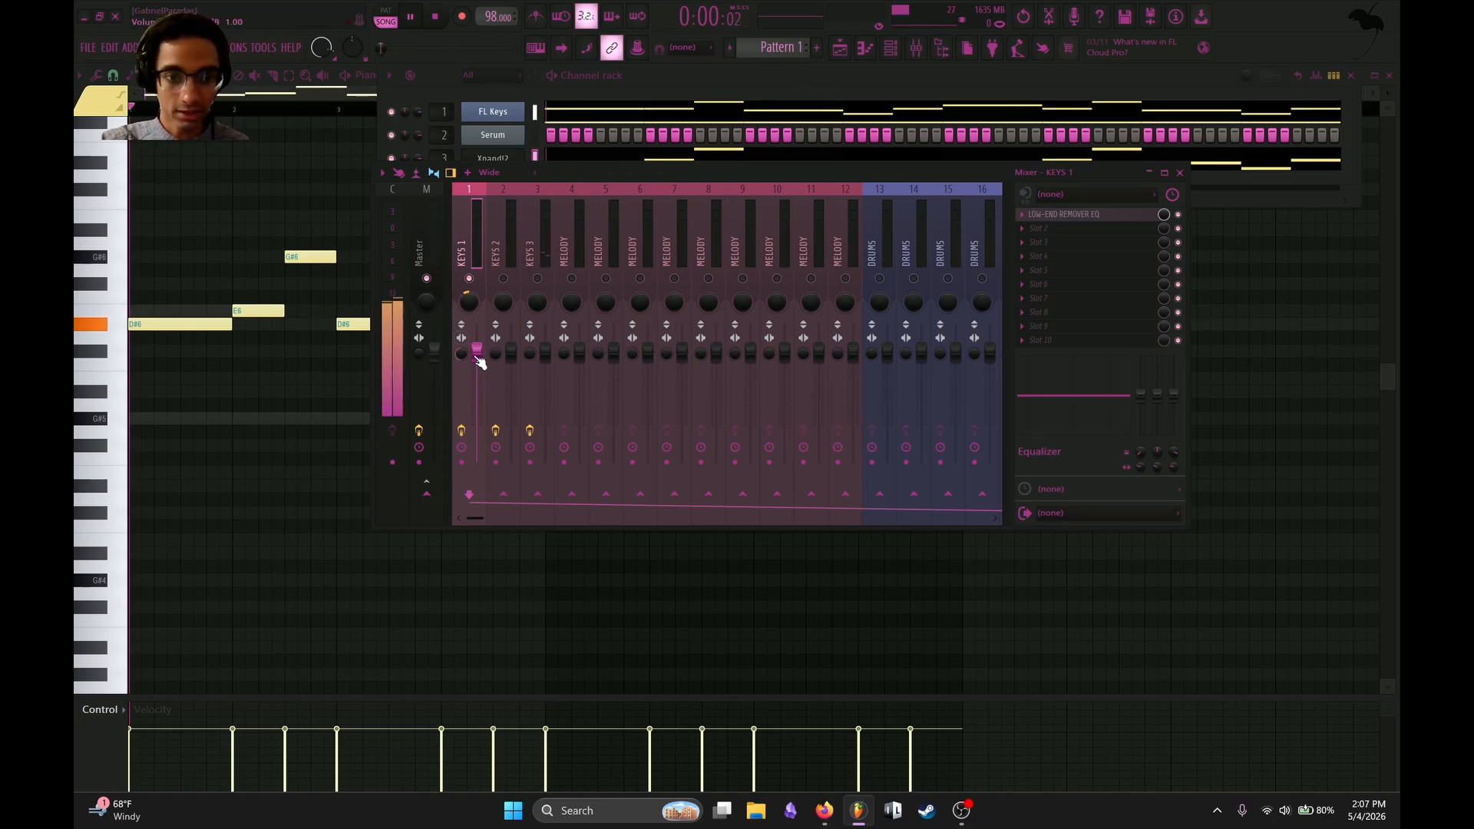
Try merged and separated stereo settings on the KEYS 1 track while auditioning the loop.
drag(461, 355, 459, 357)
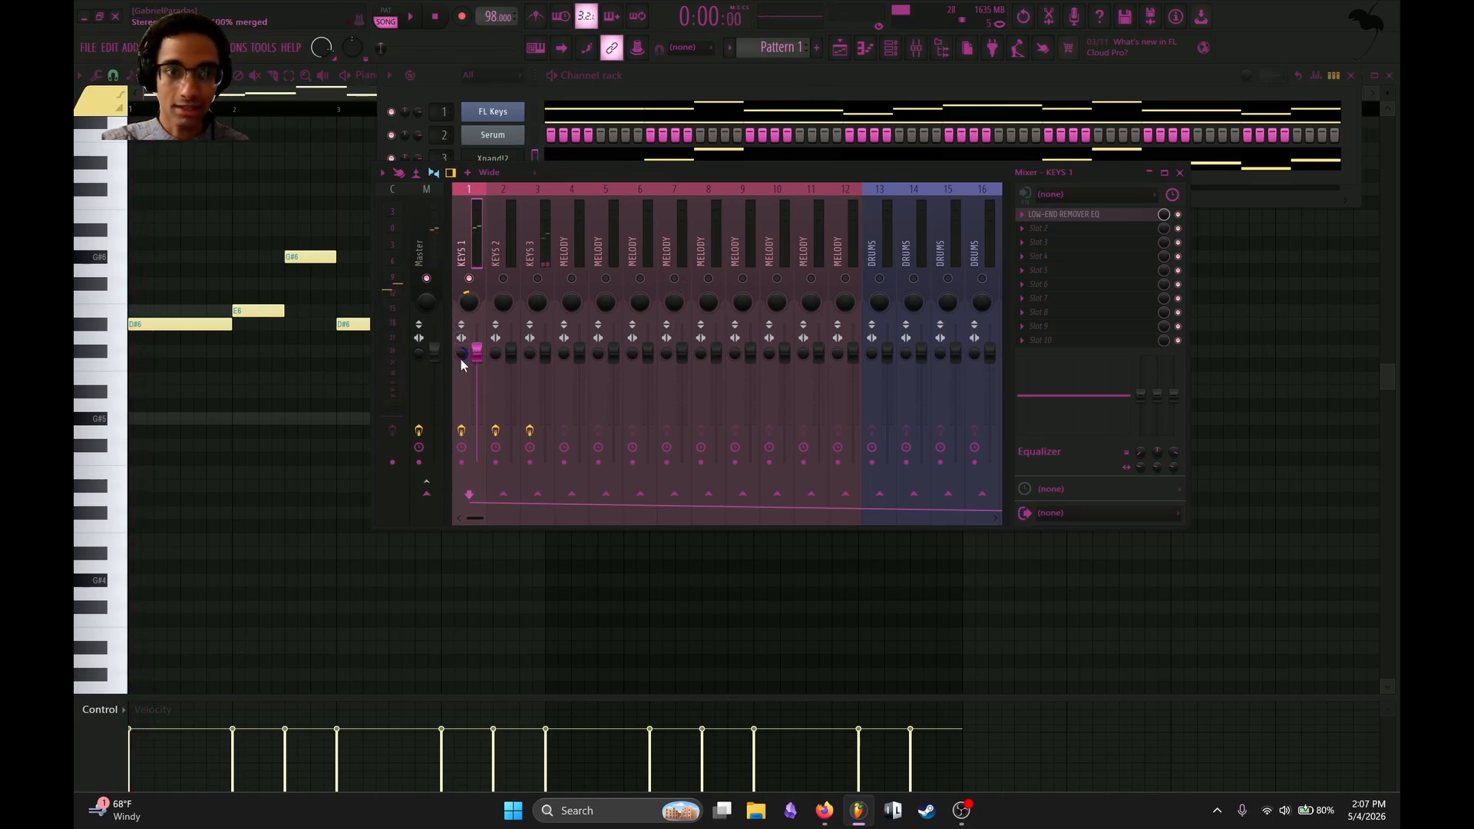
key(space)
key(space)
key(space)
key(space)
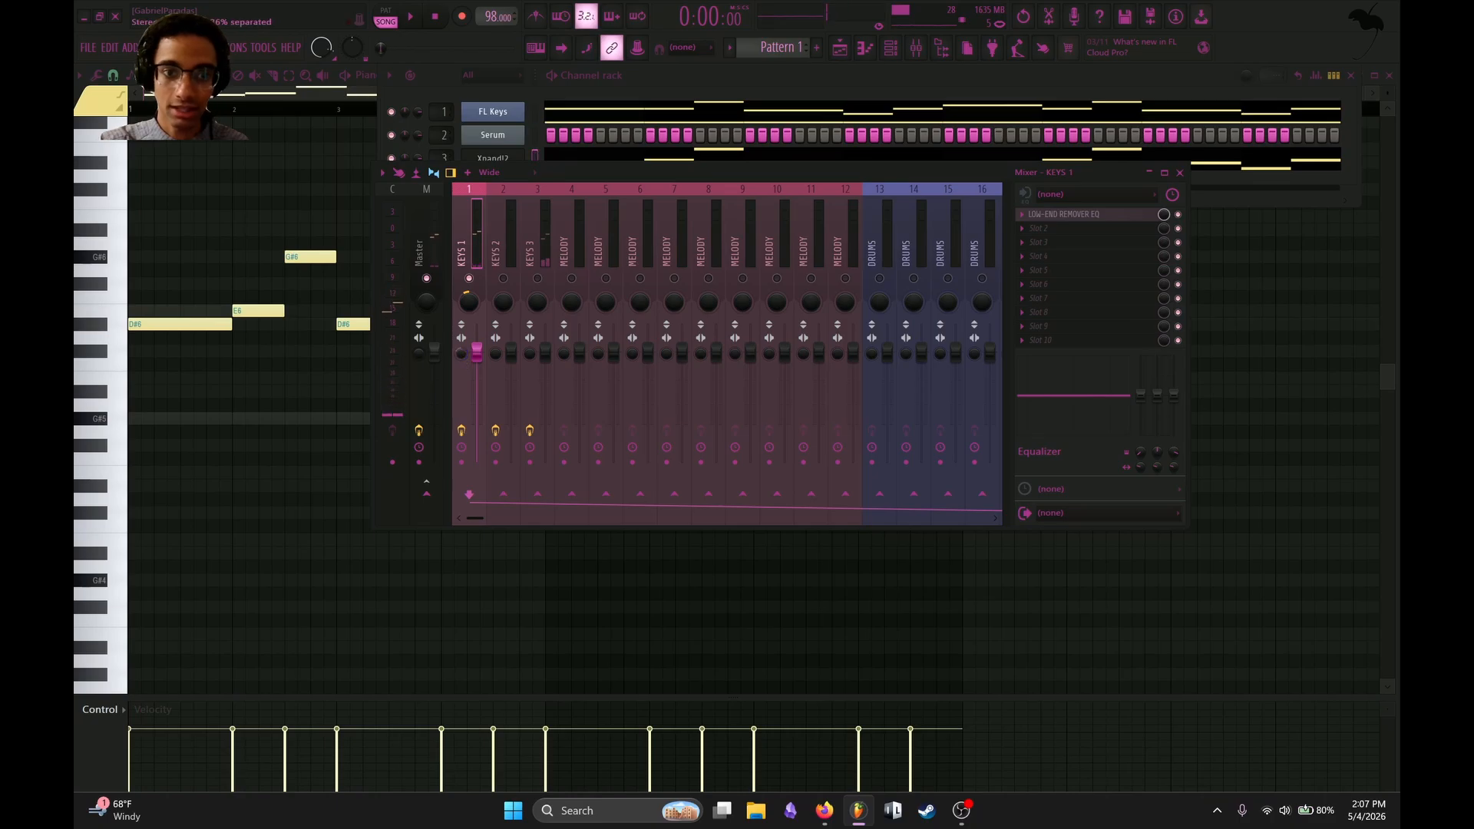
Audition the KEYS 1 track and bring its panning from the left back toward centre.
key(space)
key(space)
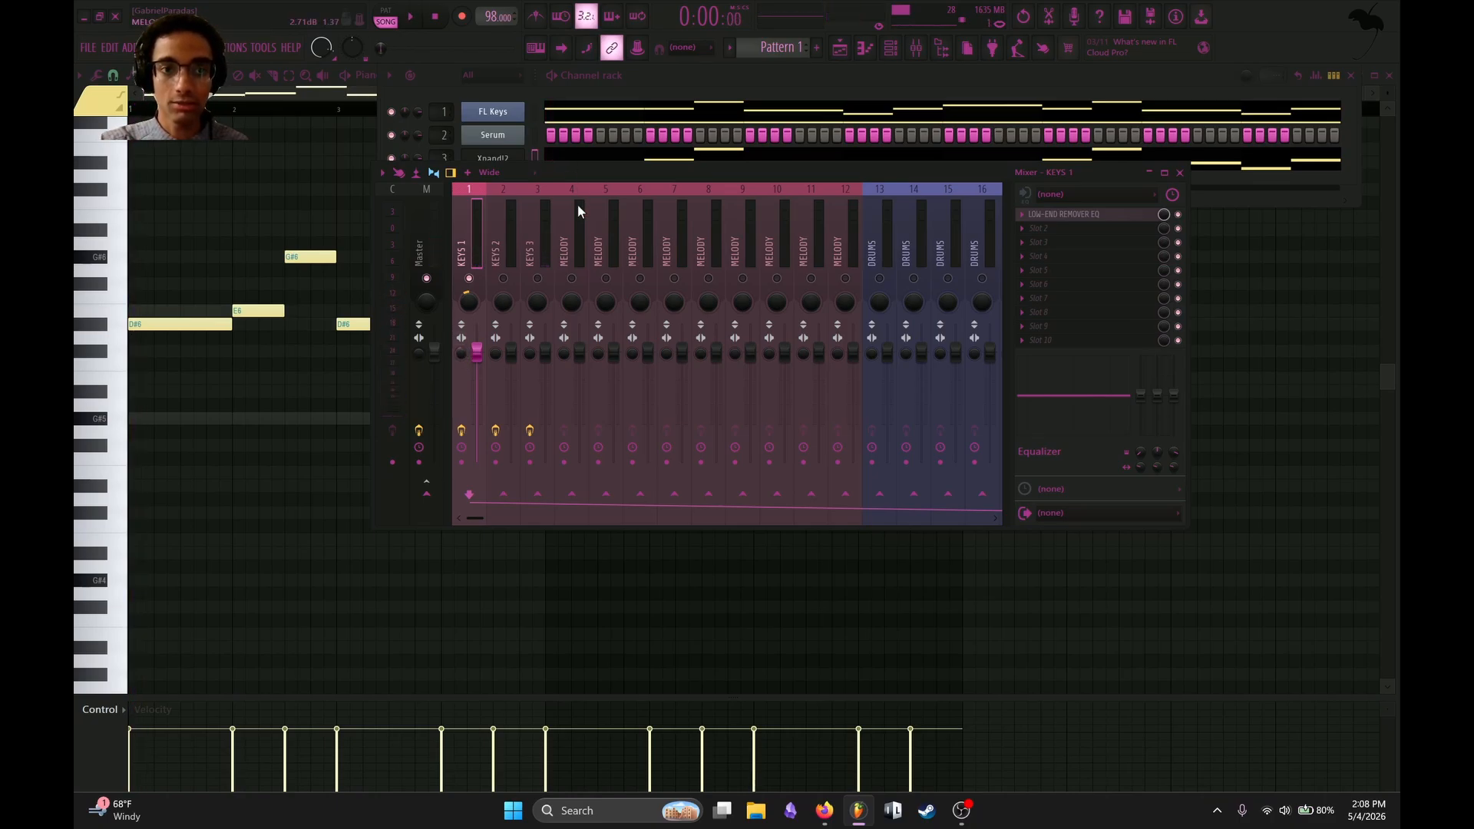
scroll(579, 212, down, 6)
scroll(579, 214, up, 6)
key(space)
key(space)
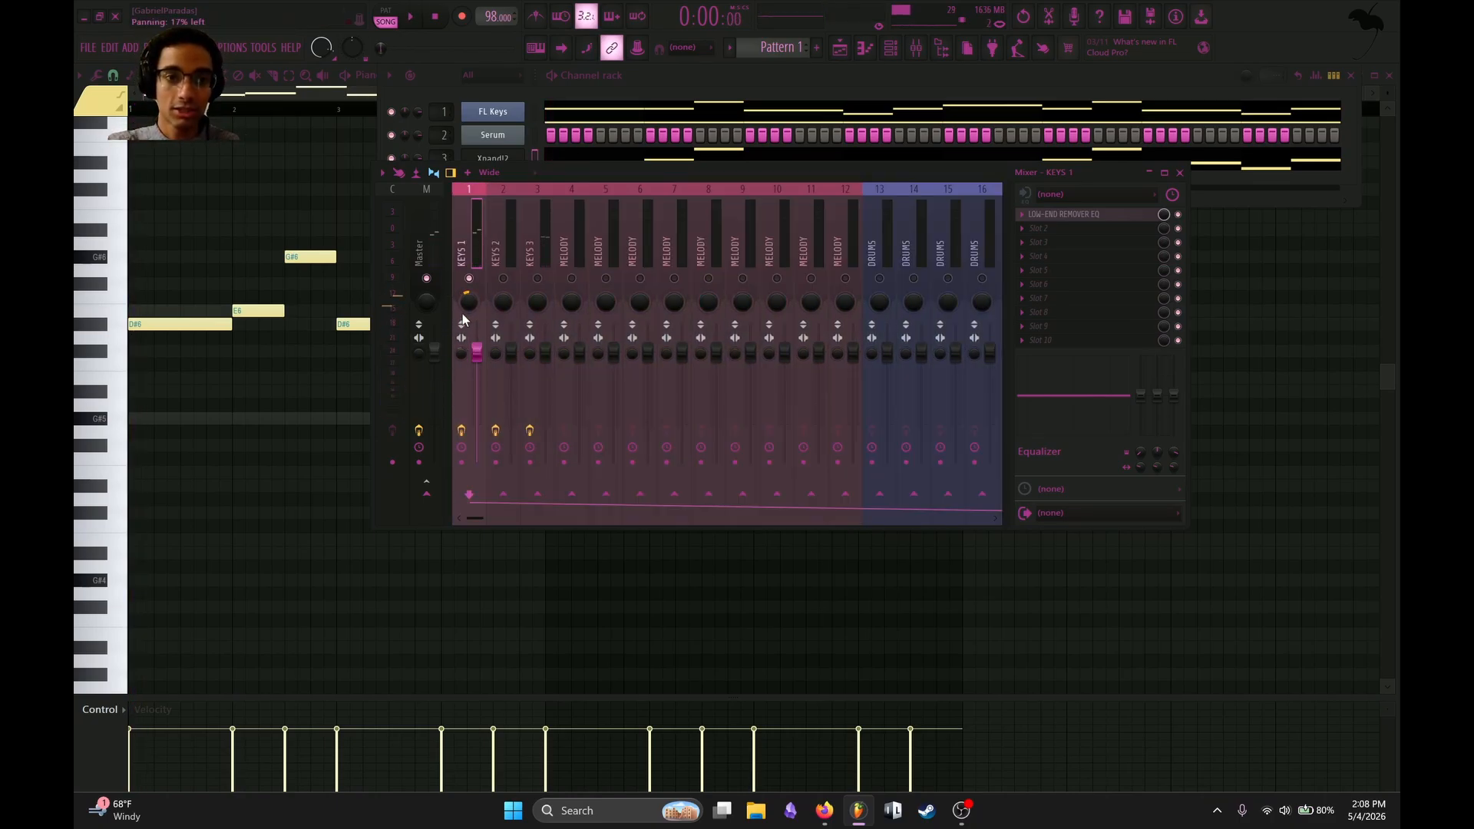
scroll(462, 313, up, 5)
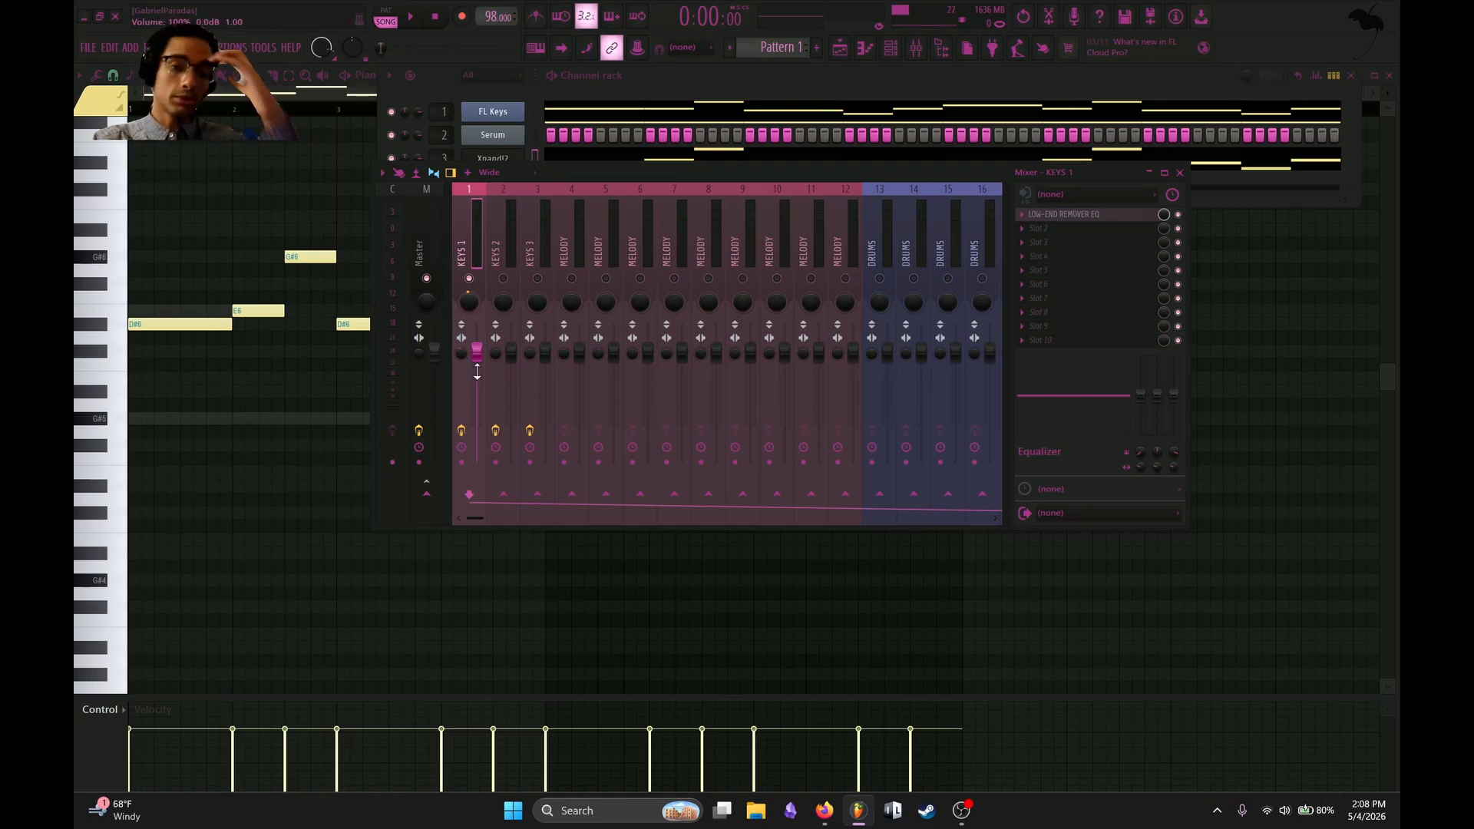
Try raising and lowering the volume levels of the KEYS 1 and KEYS 2 tracks.
drag(511, 353, 511, 324)
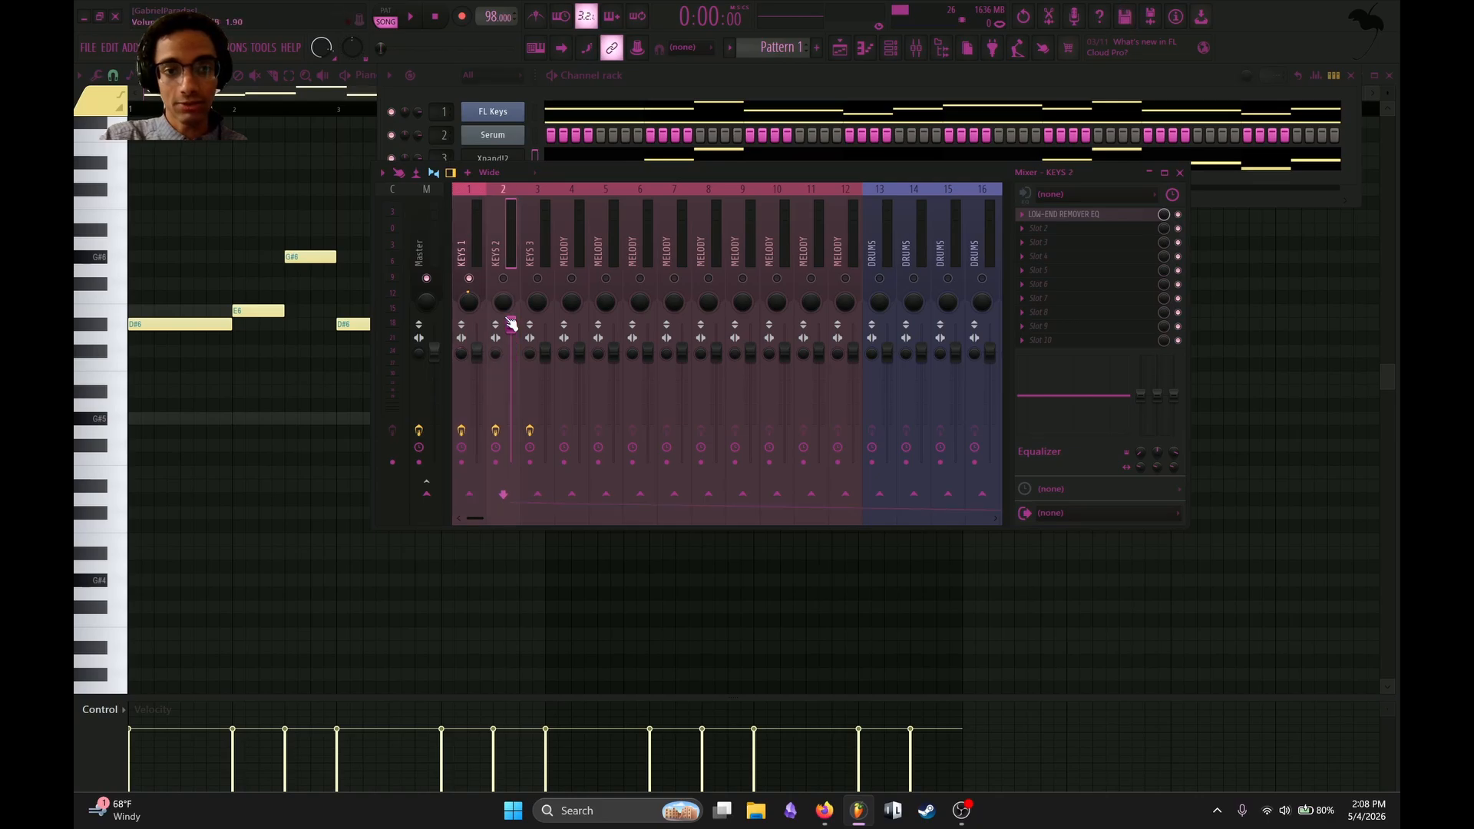
drag(474, 371, 475, 342)
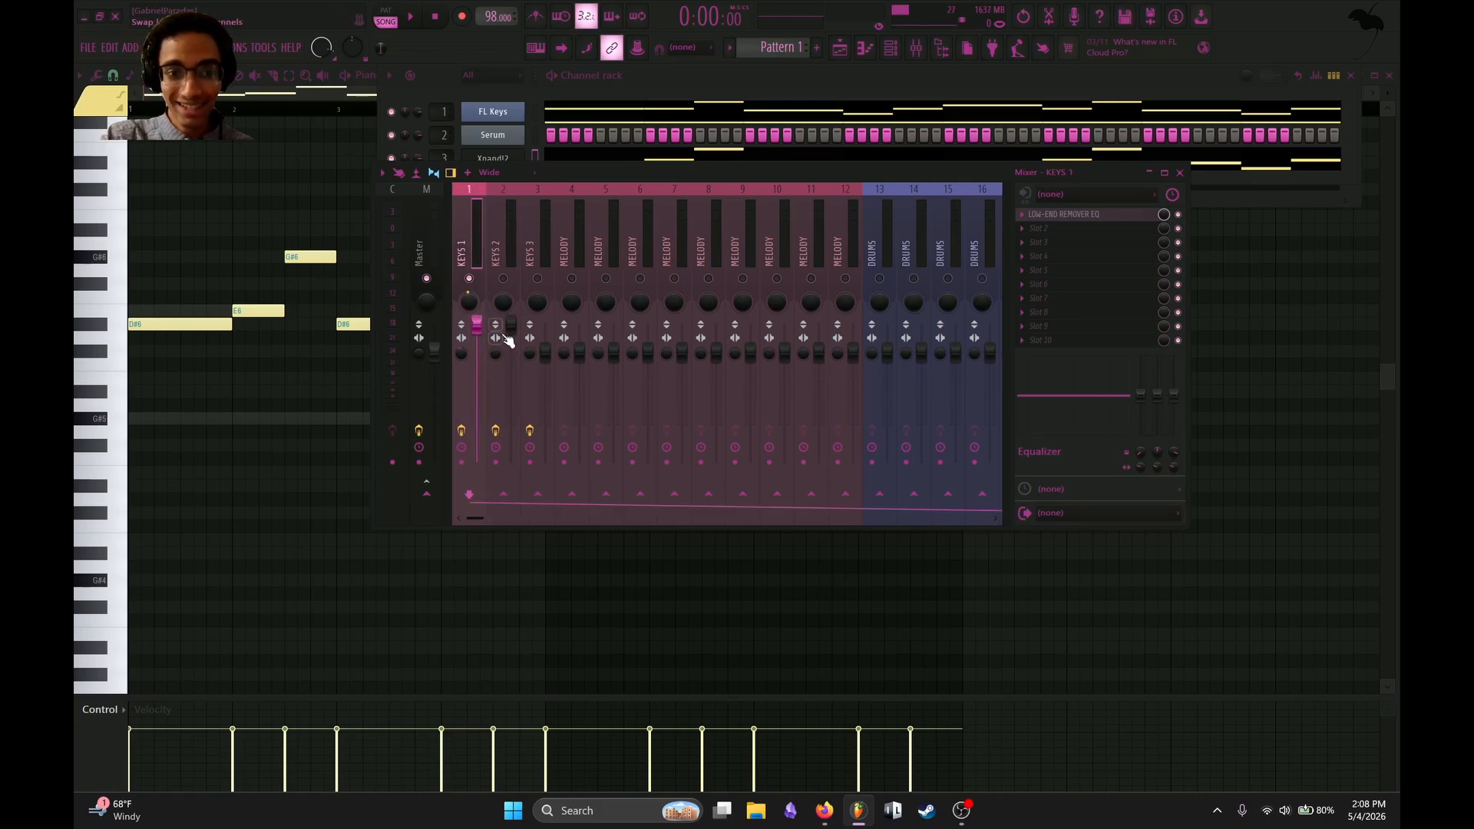
click(430, 230)
drag(476, 325, 477, 371)
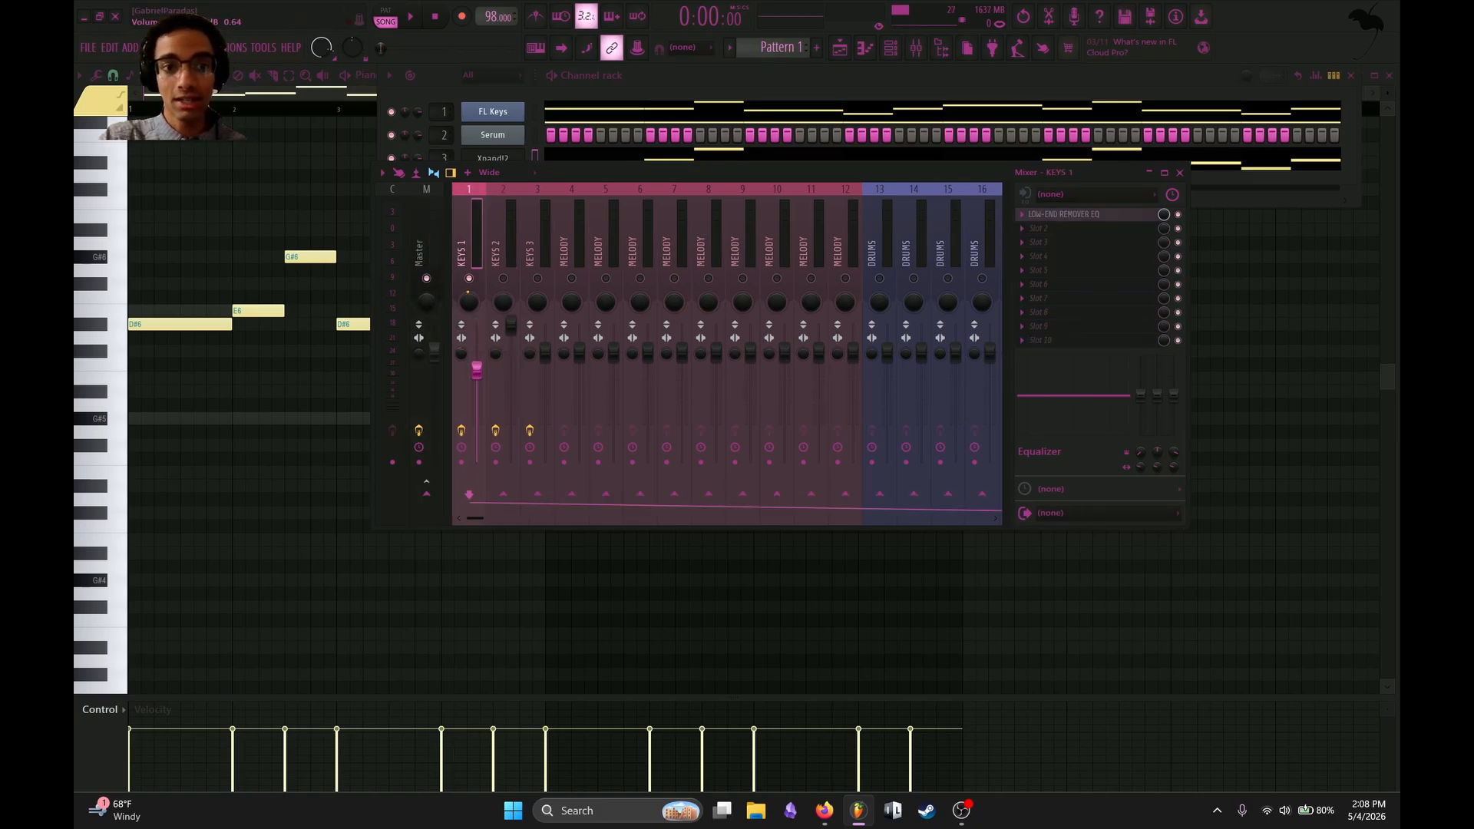
drag(511, 323, 510, 337)
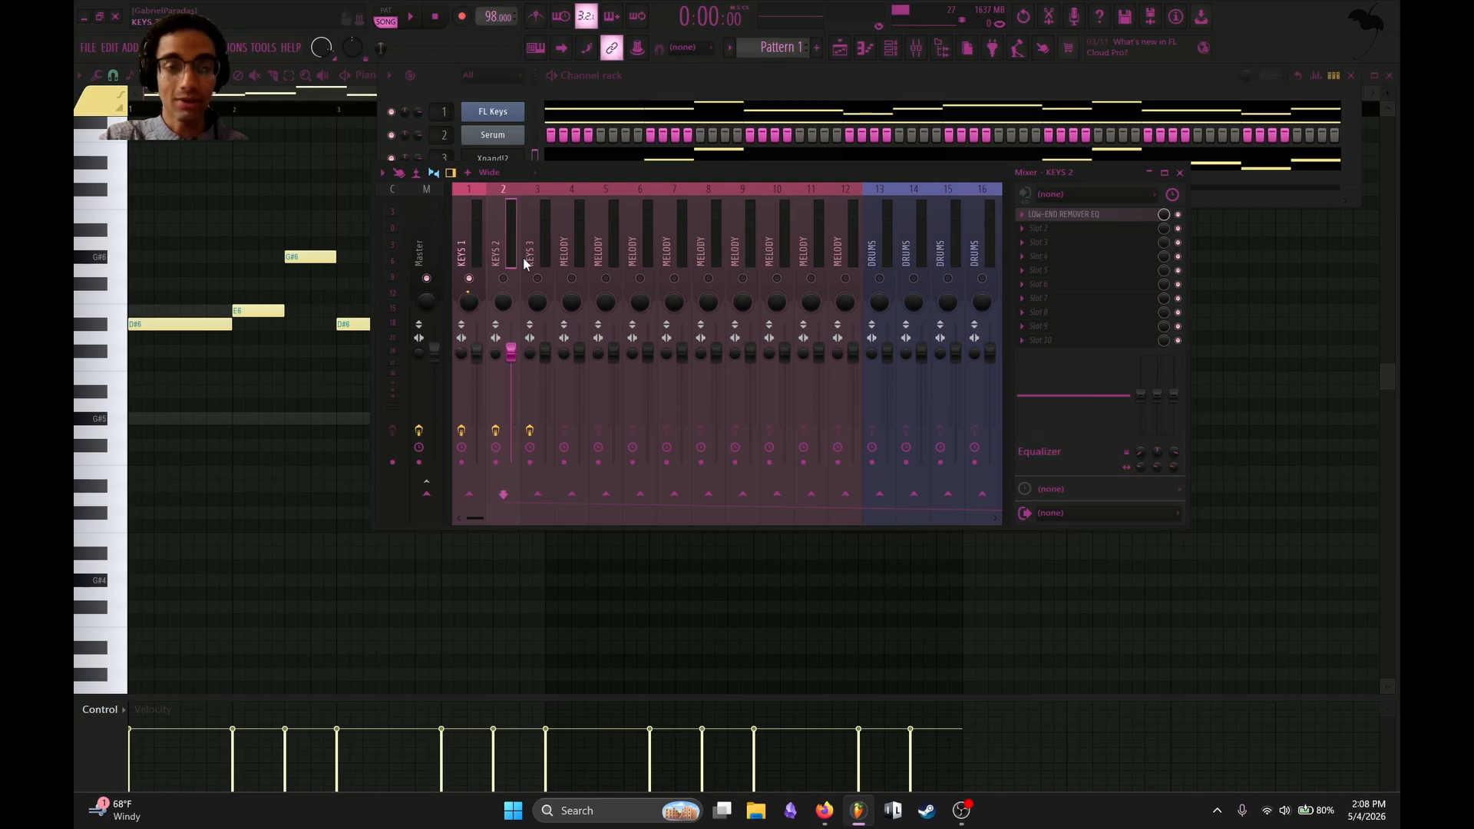
Select the KEYS 1 track and lower its volume while playing the loop.
click(472, 245)
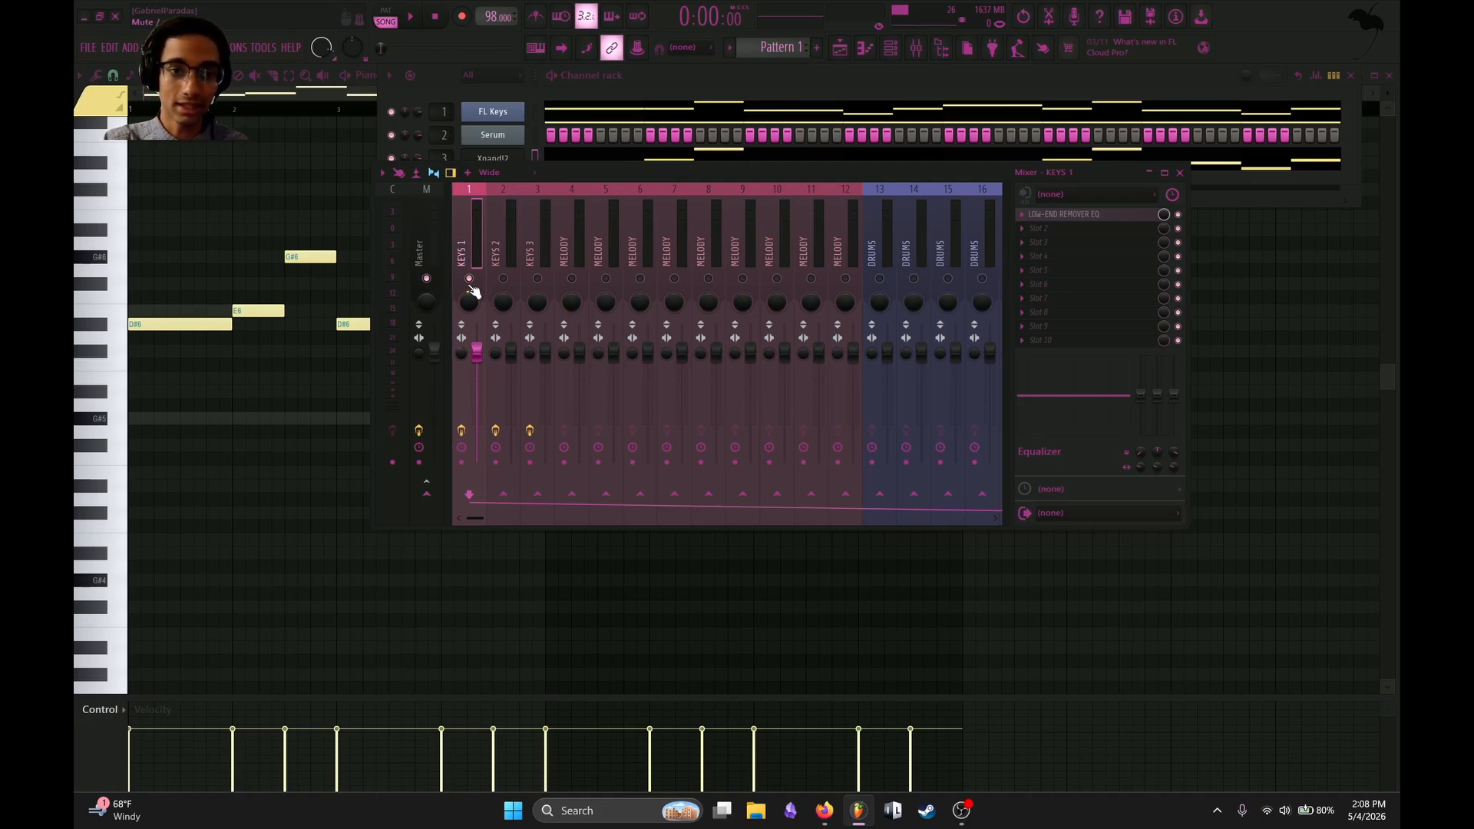
key(space)
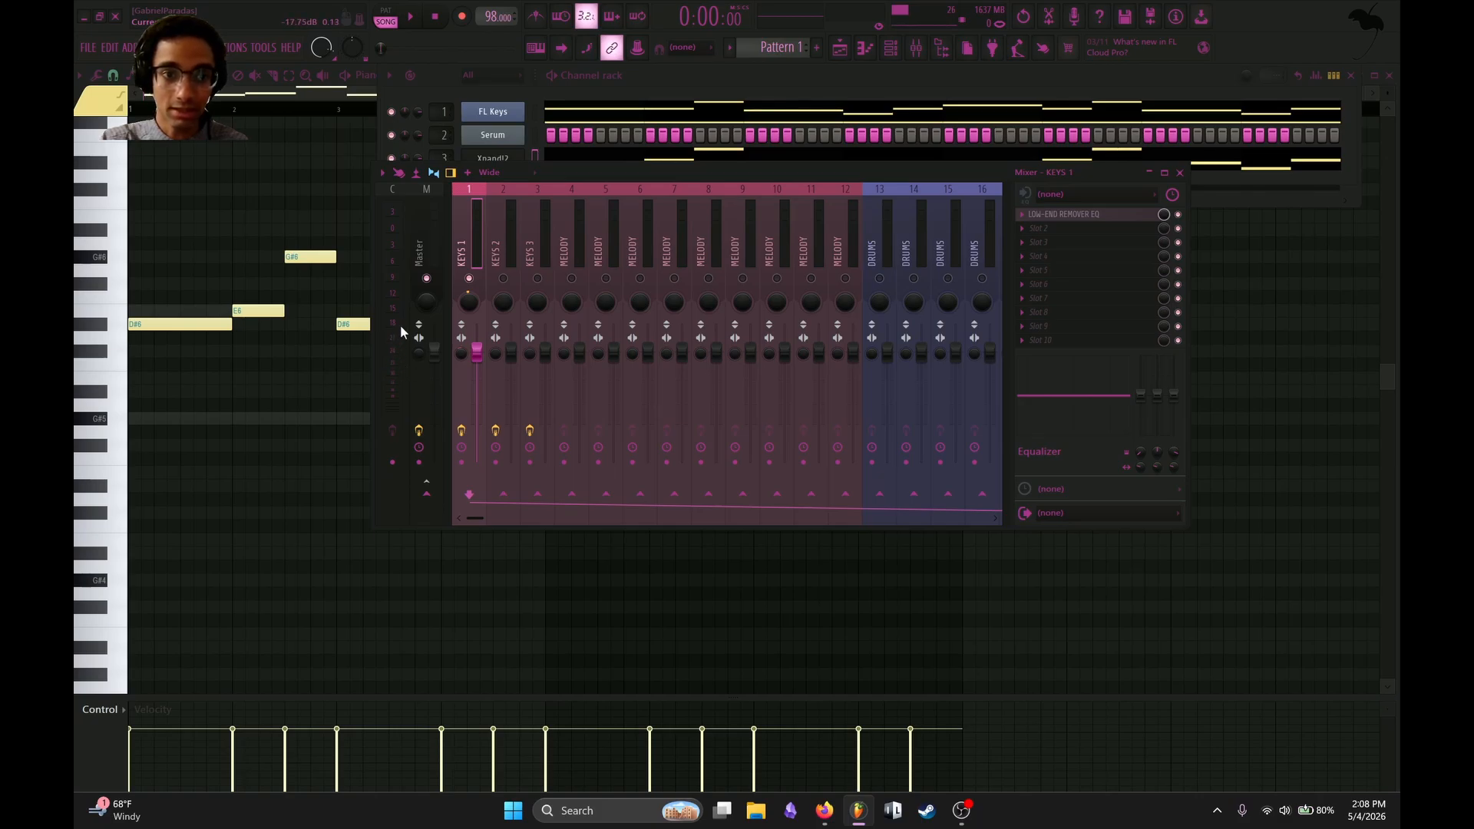
drag(488, 364, 488, 390)
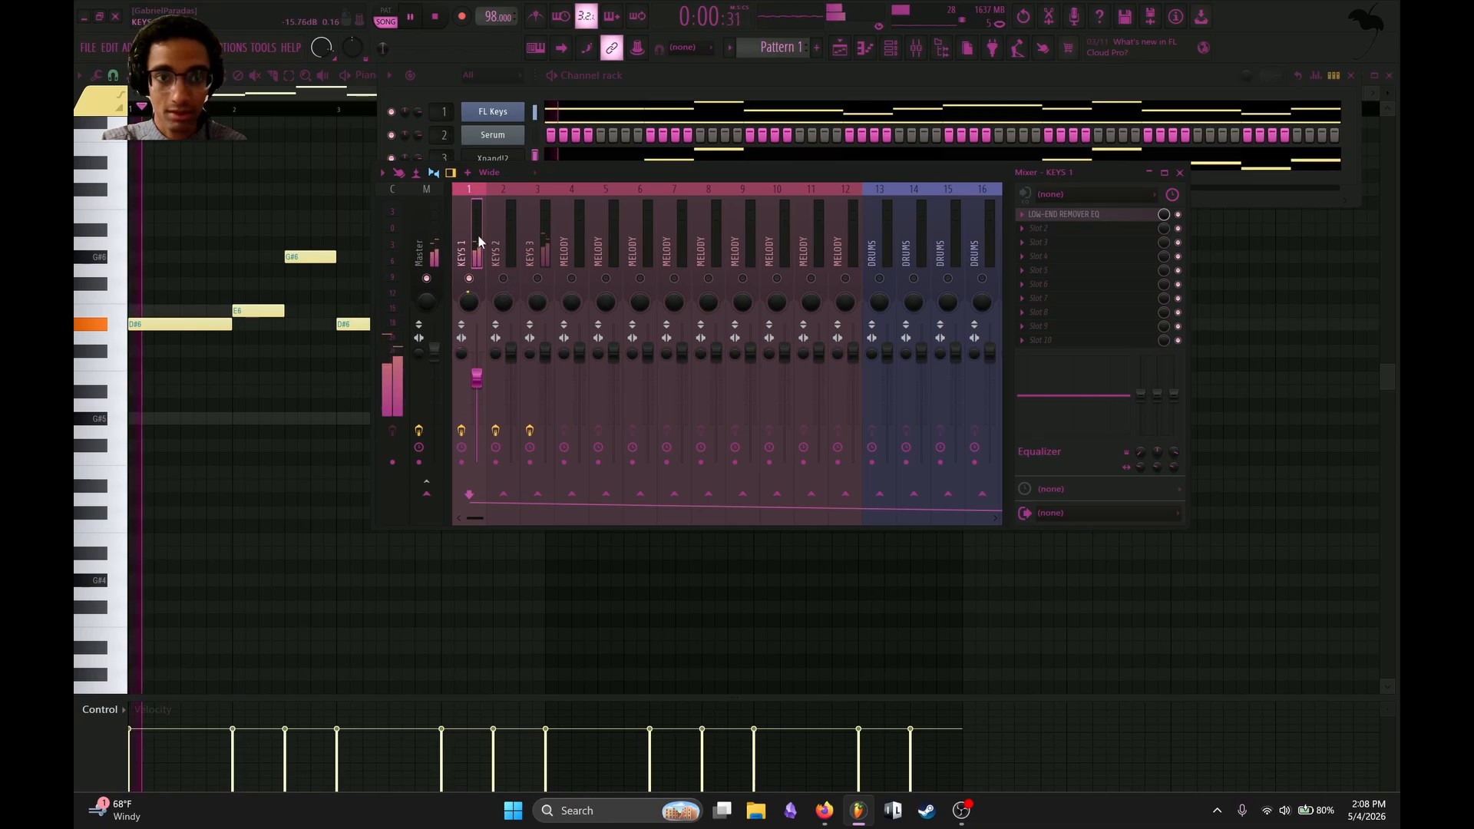
Load the UADx LA-2A Tube Compressor into slot 7 of KEYS 1 and audition it with the loop.
click(1087, 298)
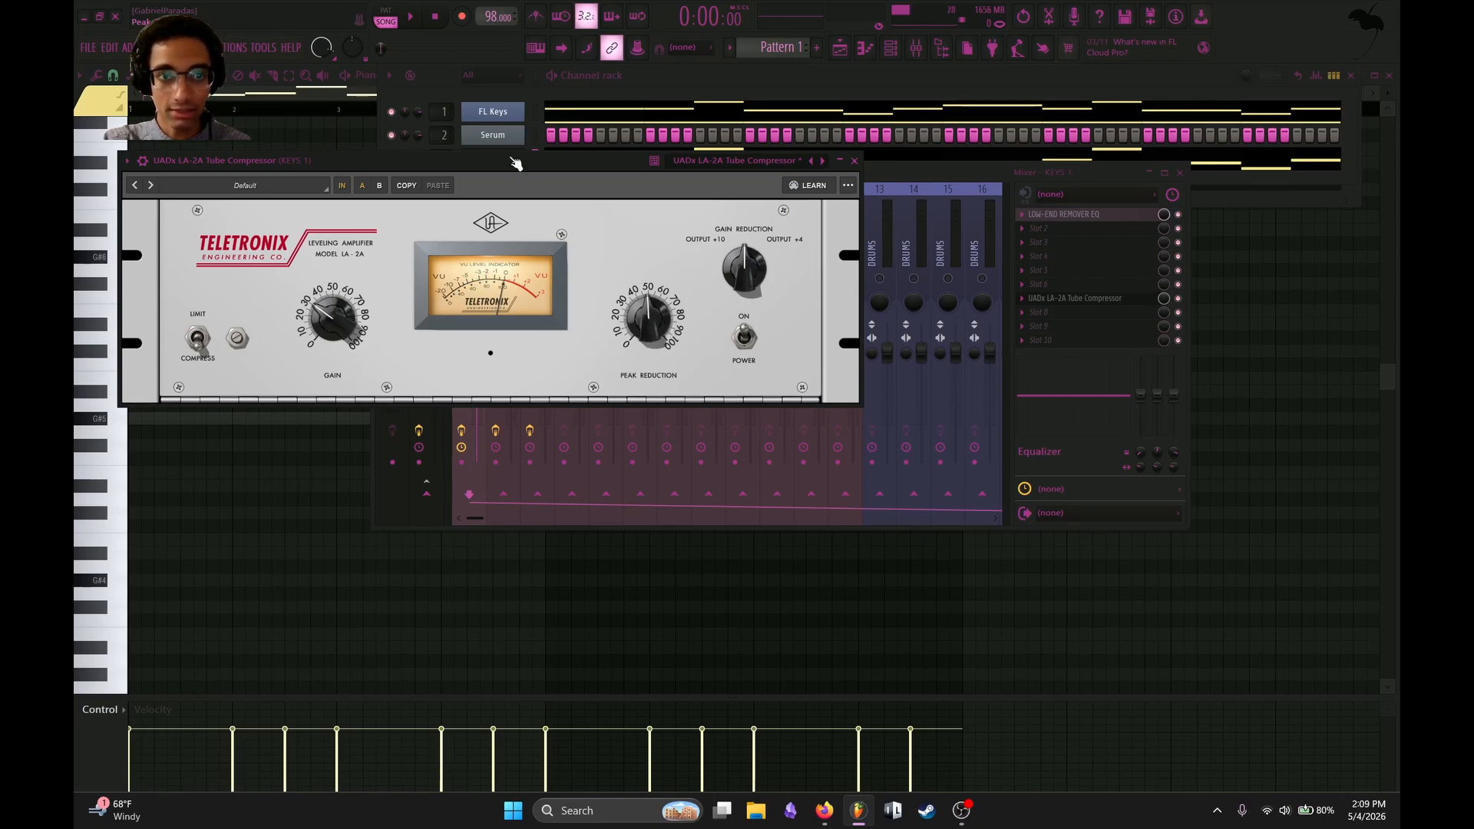
click(419, 18)
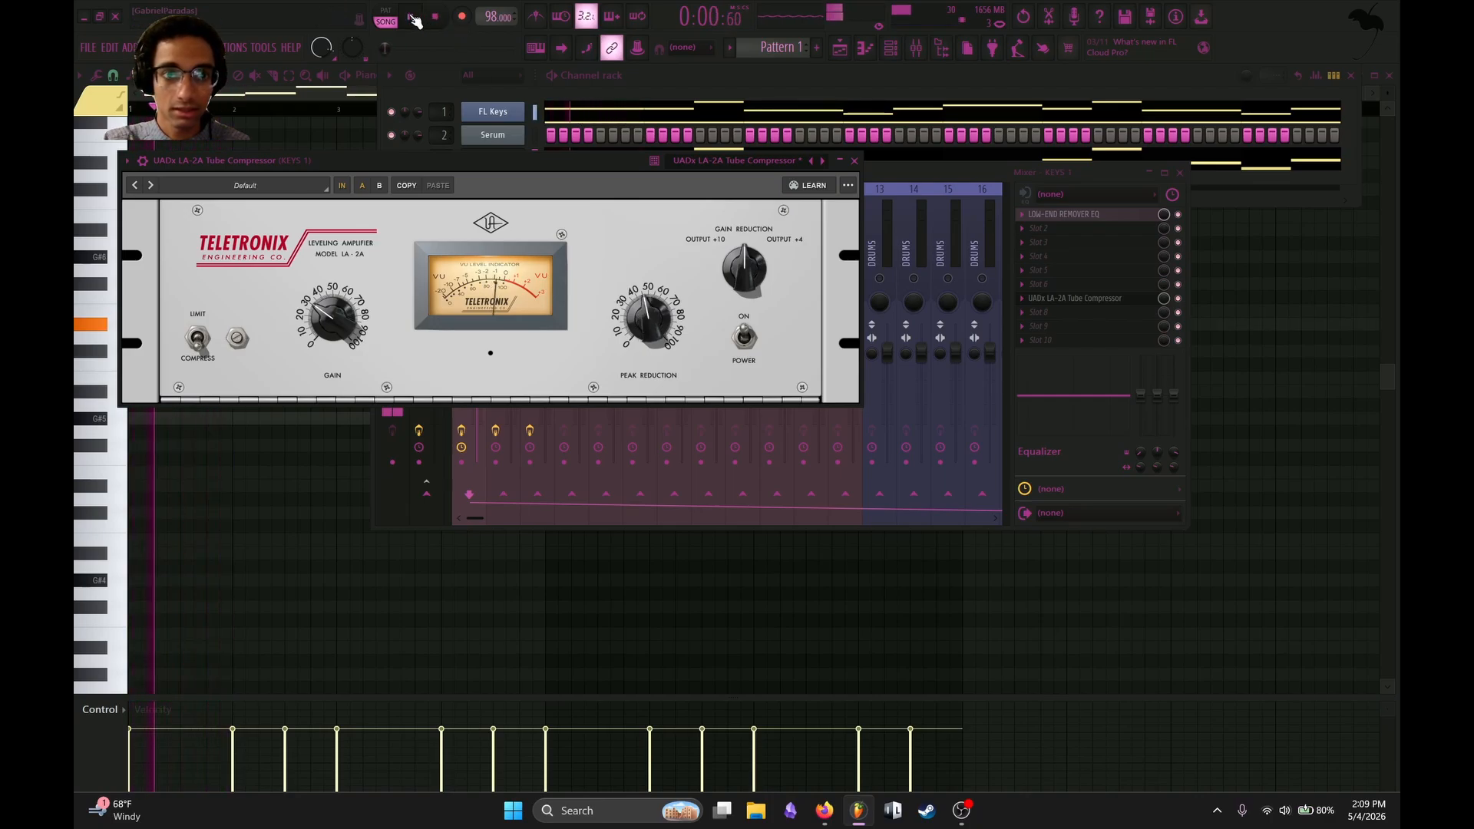
click(854, 160)
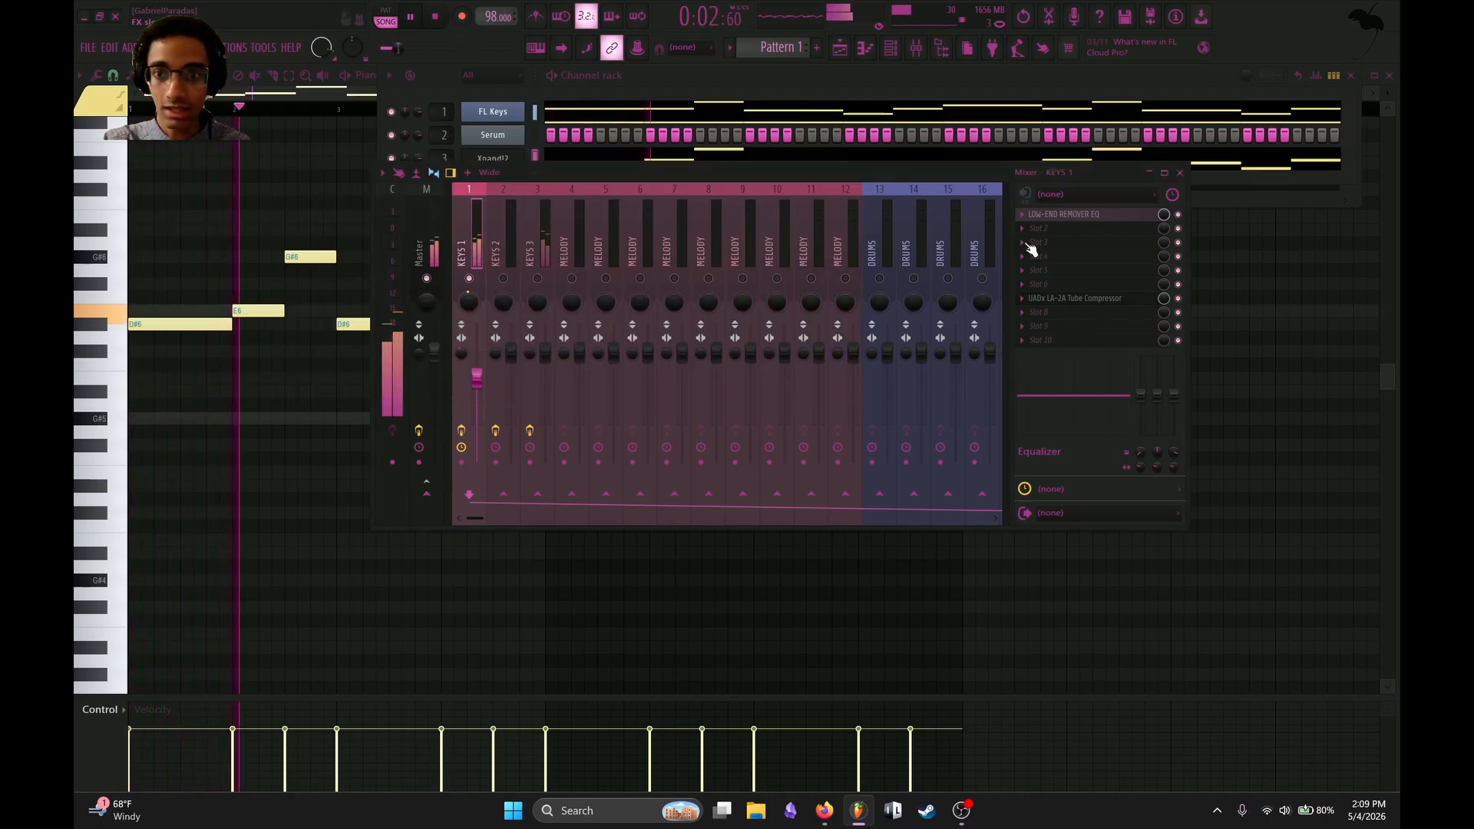
key(space)
Bypass the LA-2A and load Fruity Limiter into slot 6 of KEYS 1, adjusting its threshold and ratio in compressor mode.
click(1108, 283)
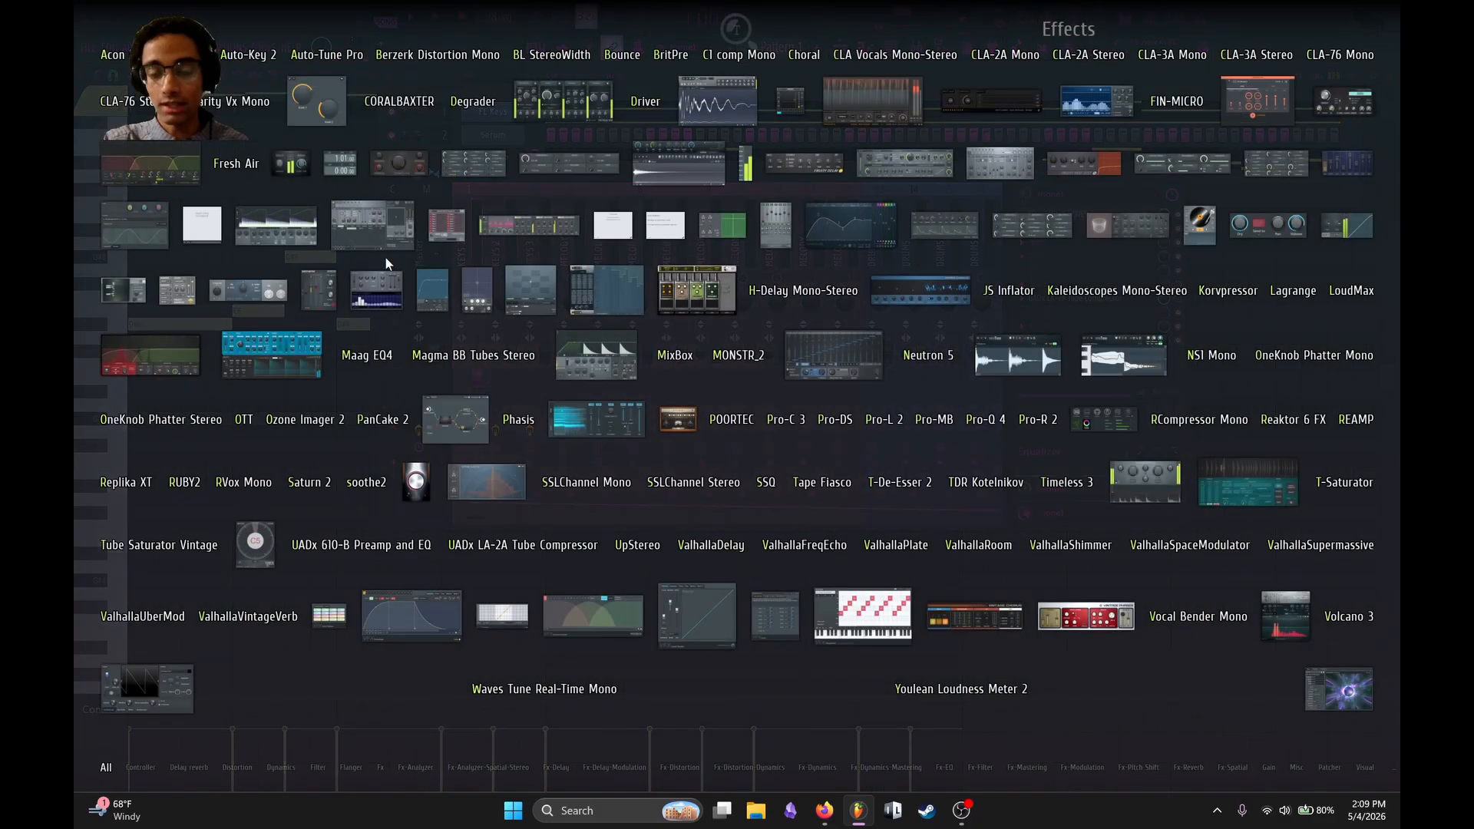
click(378, 270)
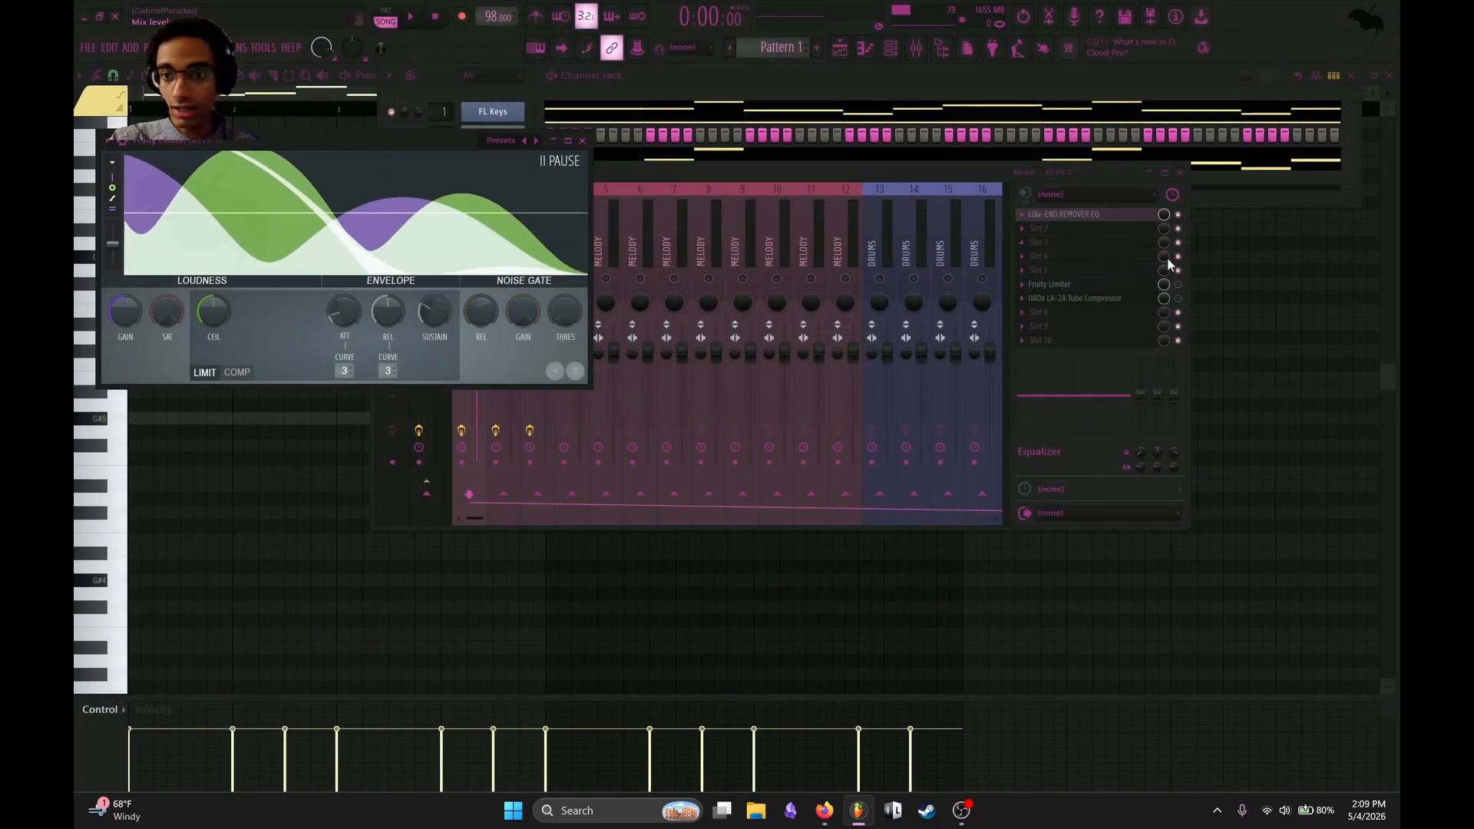
click(237, 372)
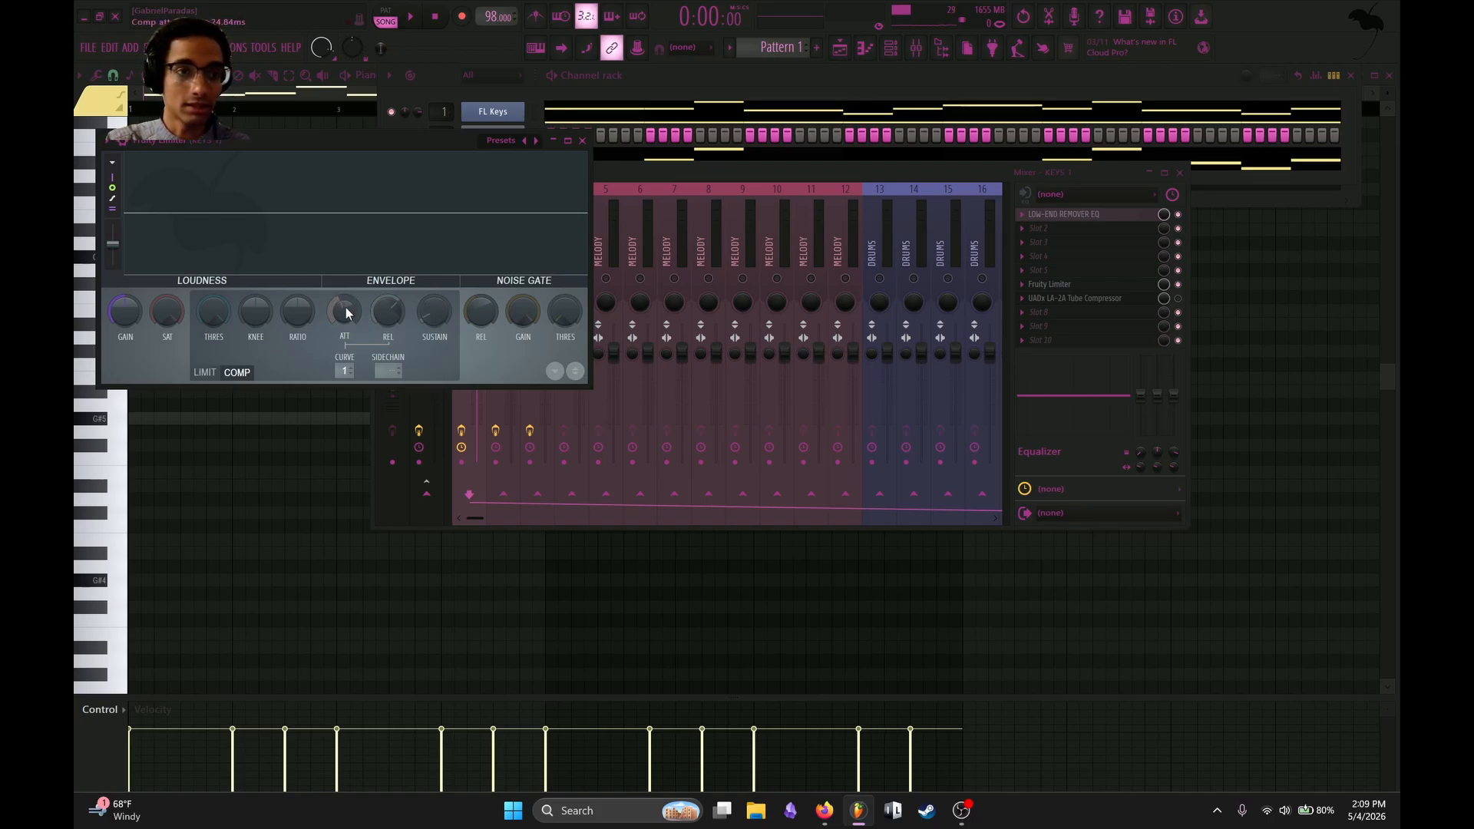
key(space)
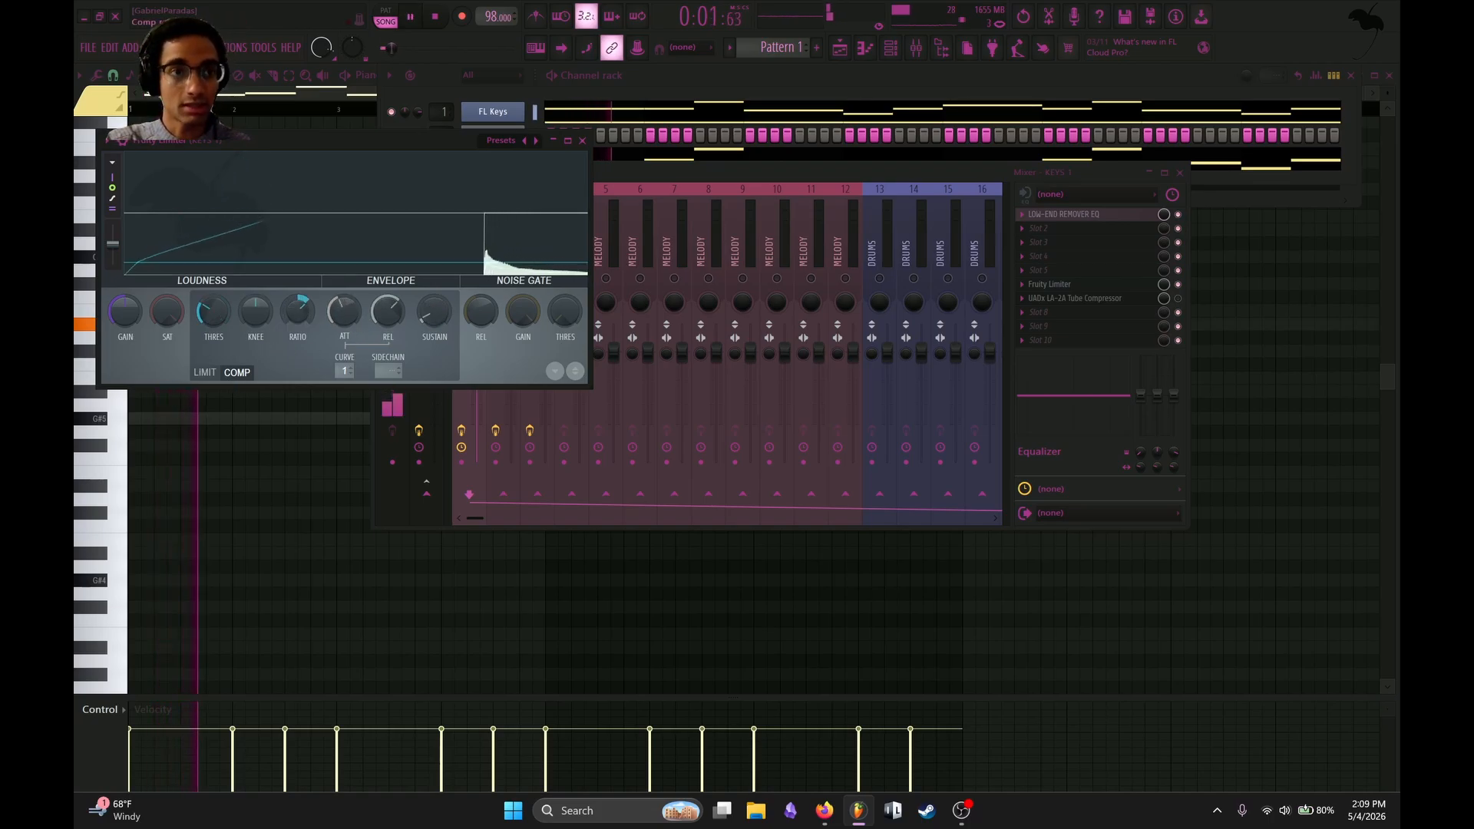
click(484, 213)
key(space)
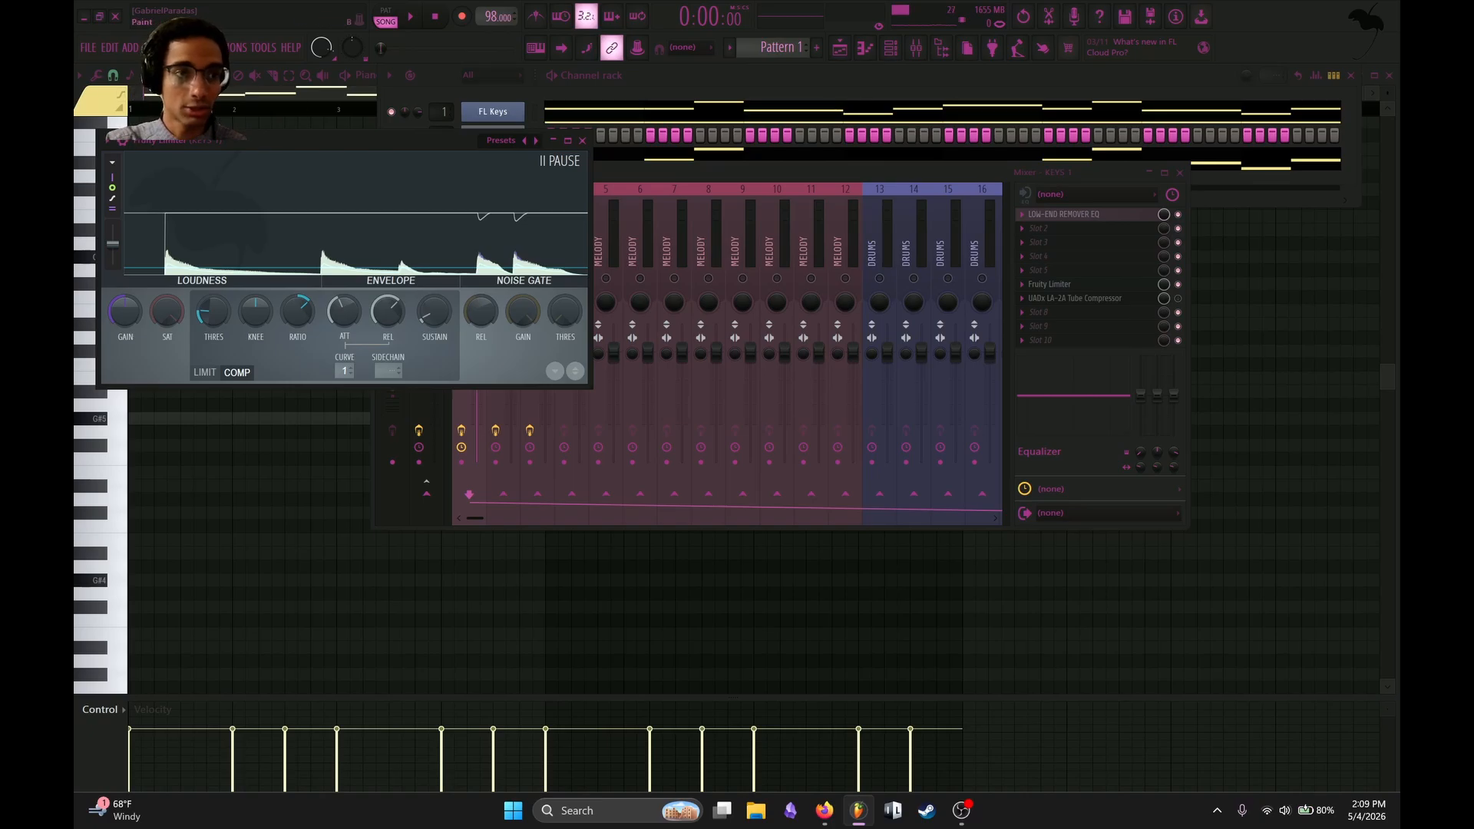
Lower the KEYS 1 volume slightly more while listening to the compressed sound.
key(space)
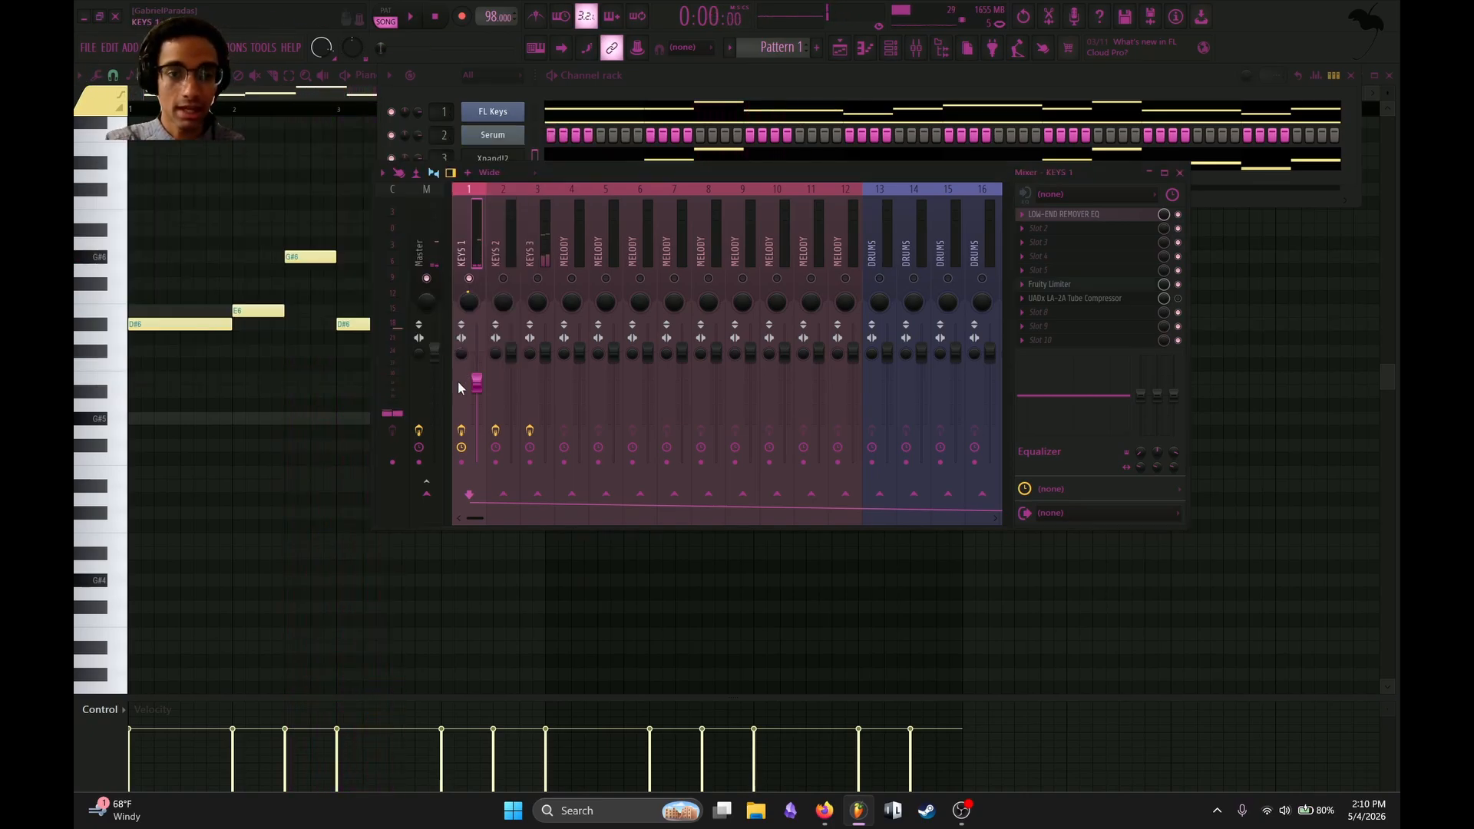
key(space)
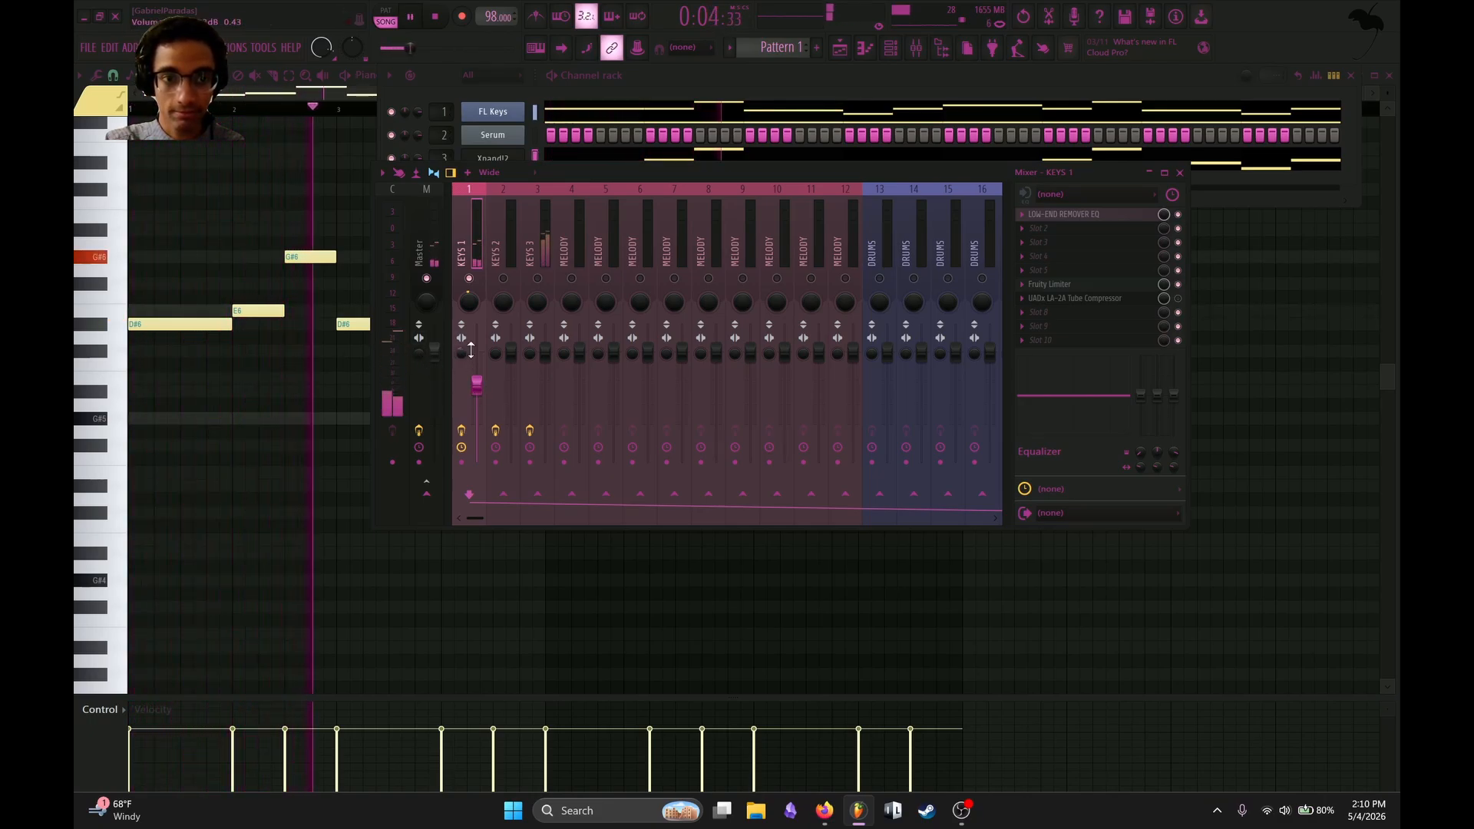
key(space)
Enable KEYS 3 alongside KEYS 1, lower its volume against the playing loop and pan it 10% right.
click(539, 260)
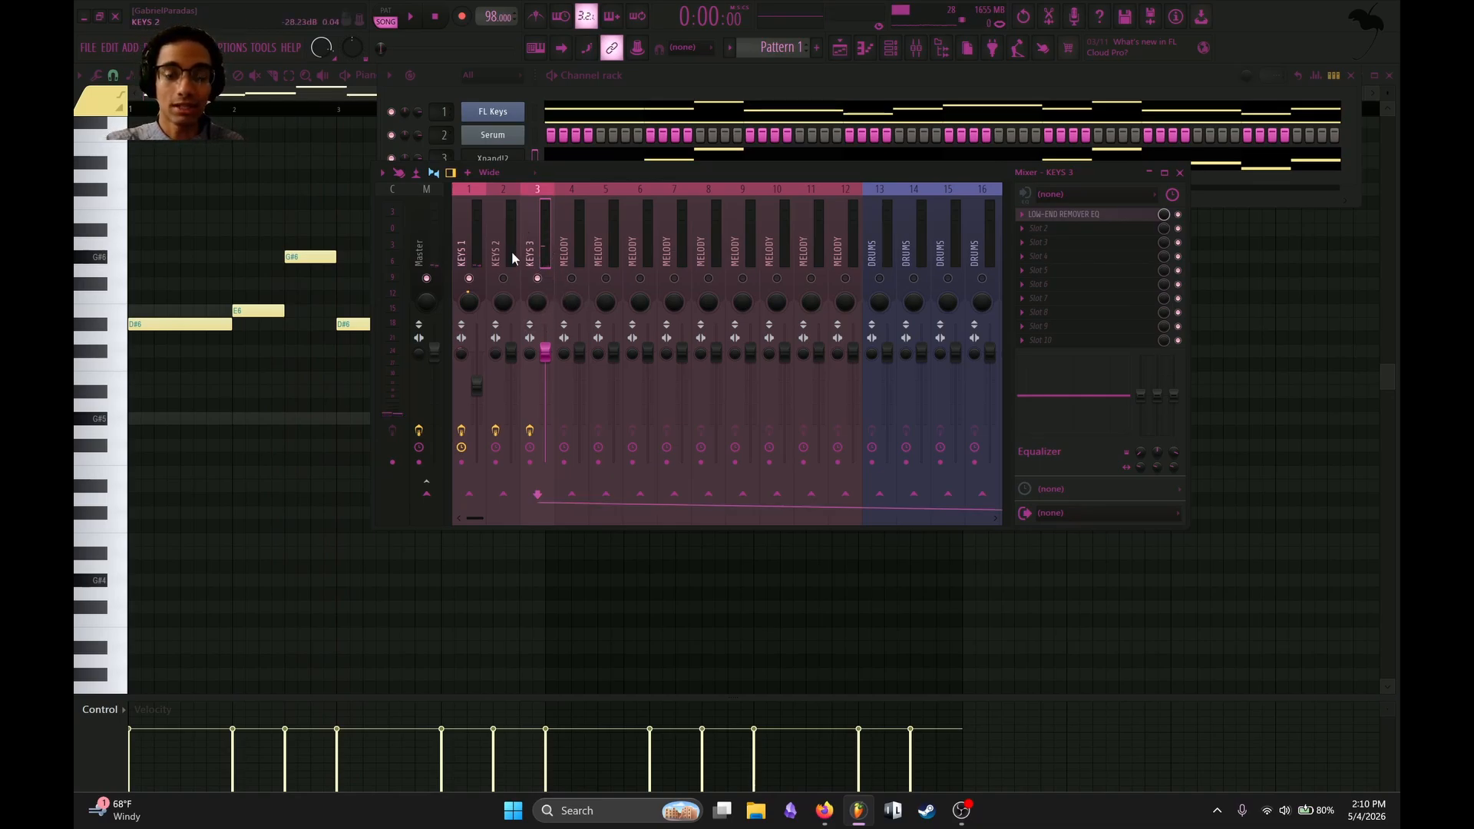
key(space)
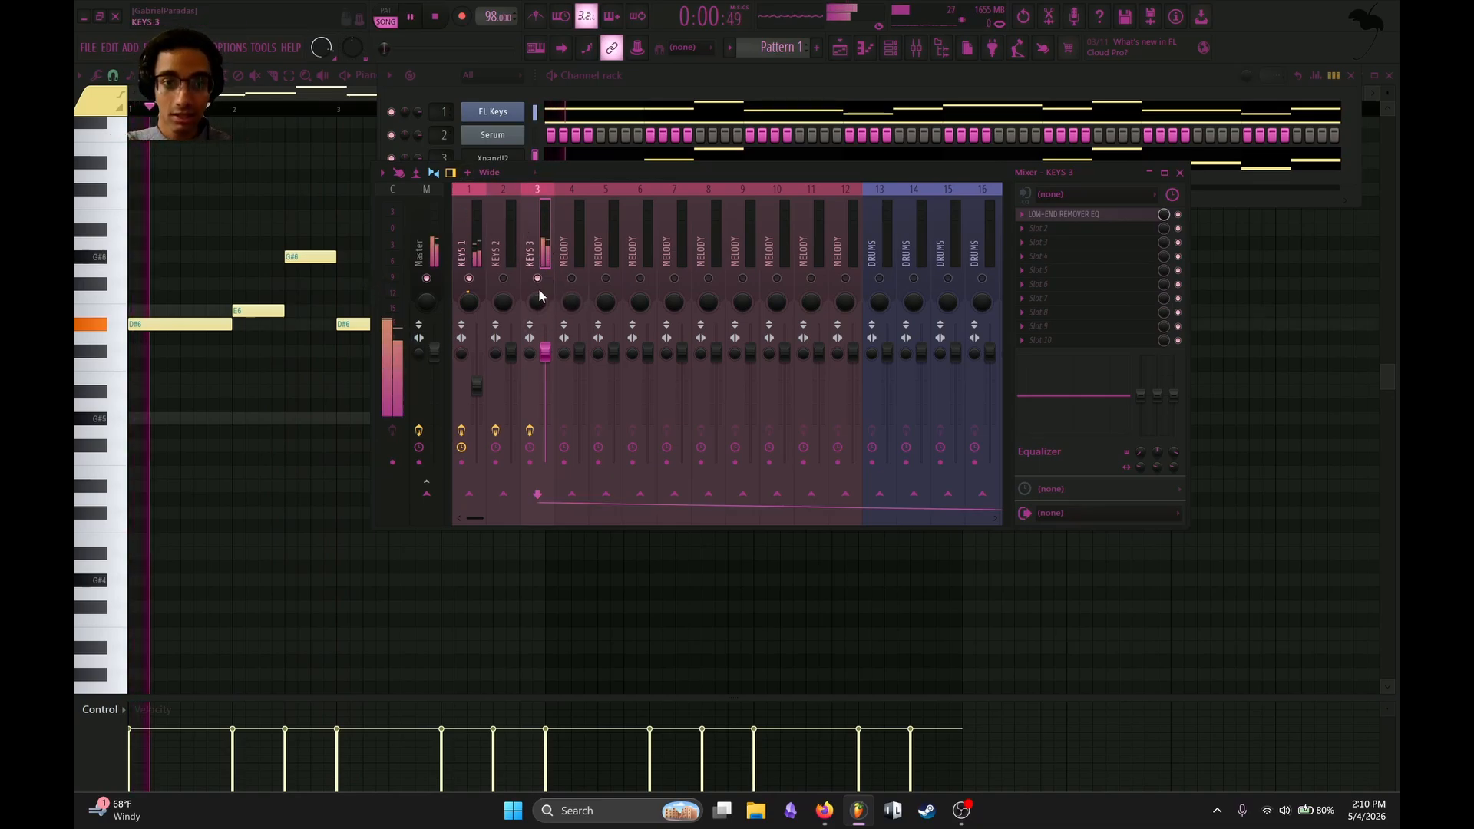
drag(545, 350, 545, 395)
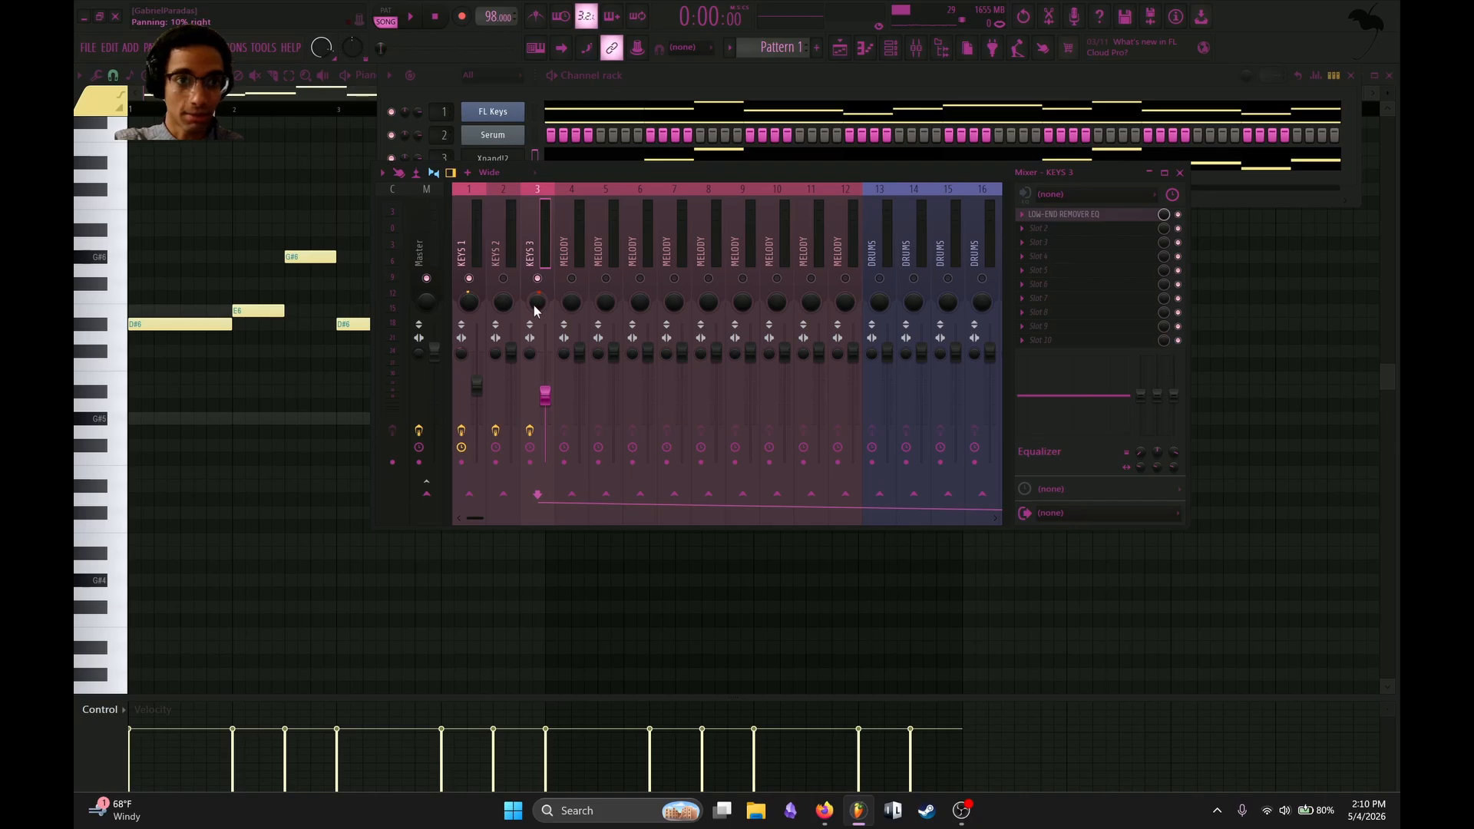
Widen the KEYS 3 stereo image to about 36% separated and fine-tune it during playback.
key(space)
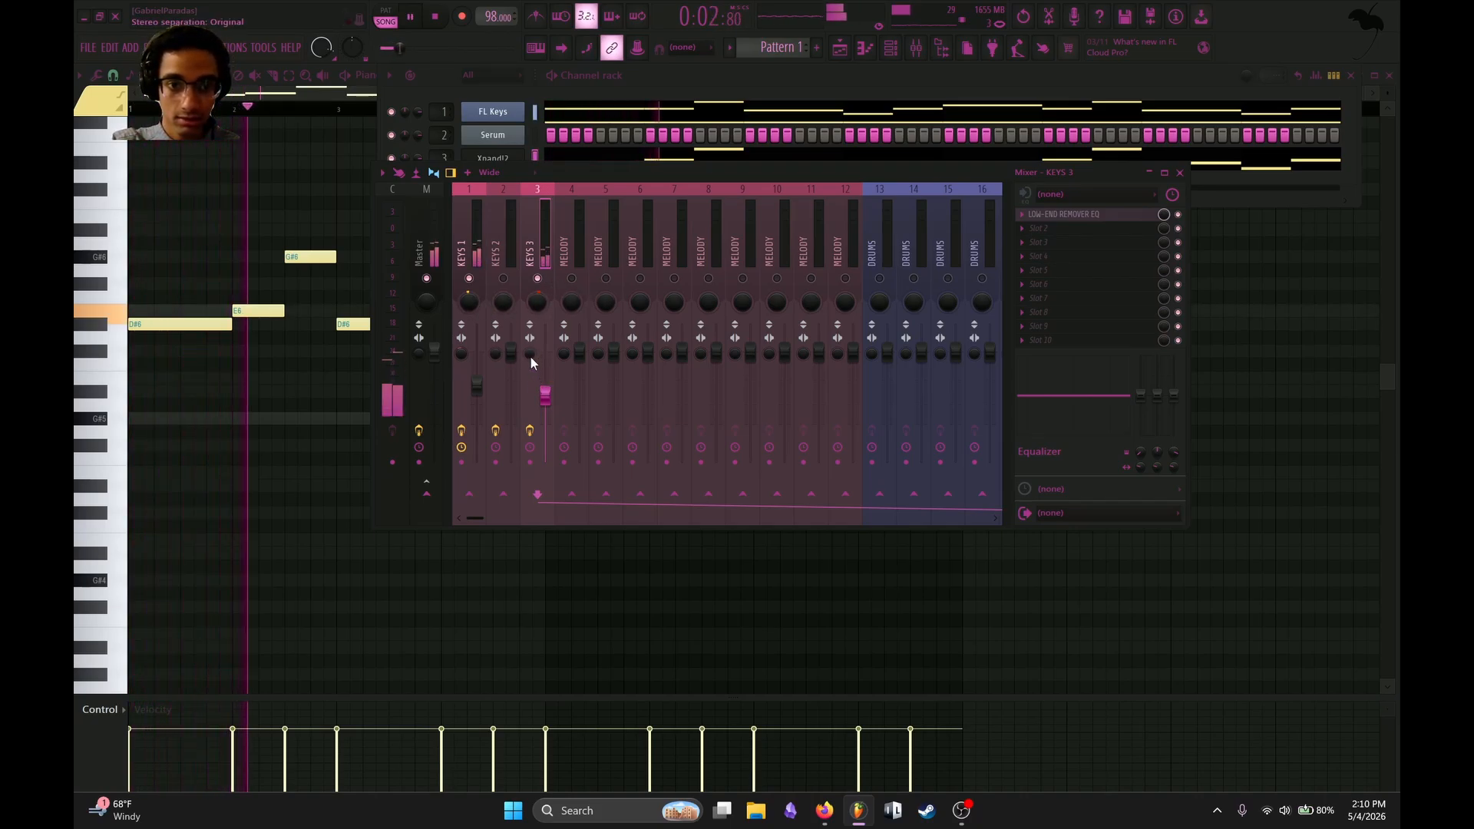
drag(530, 356, 531, 410)
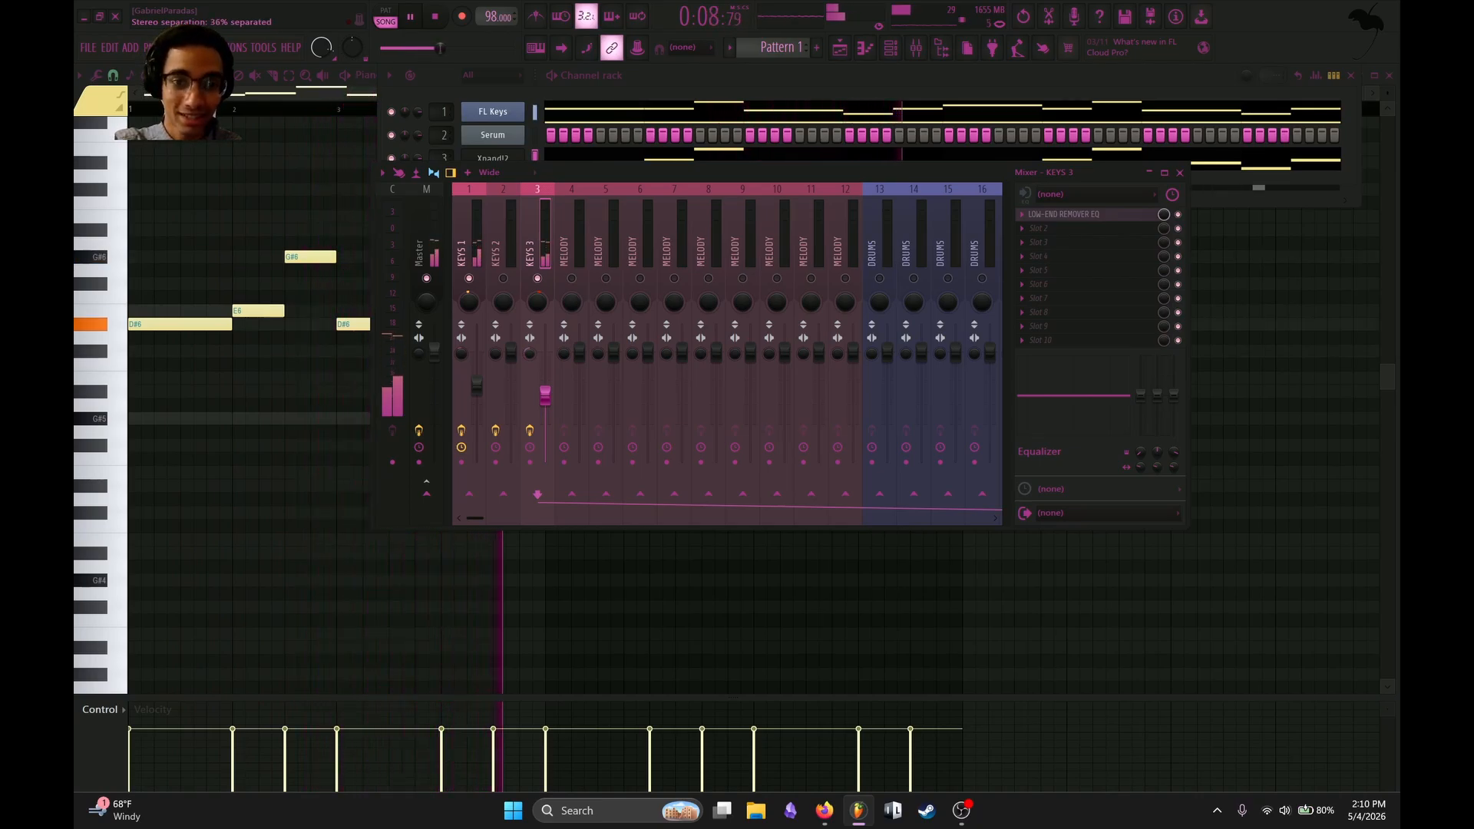
drag(530, 356, 531, 371)
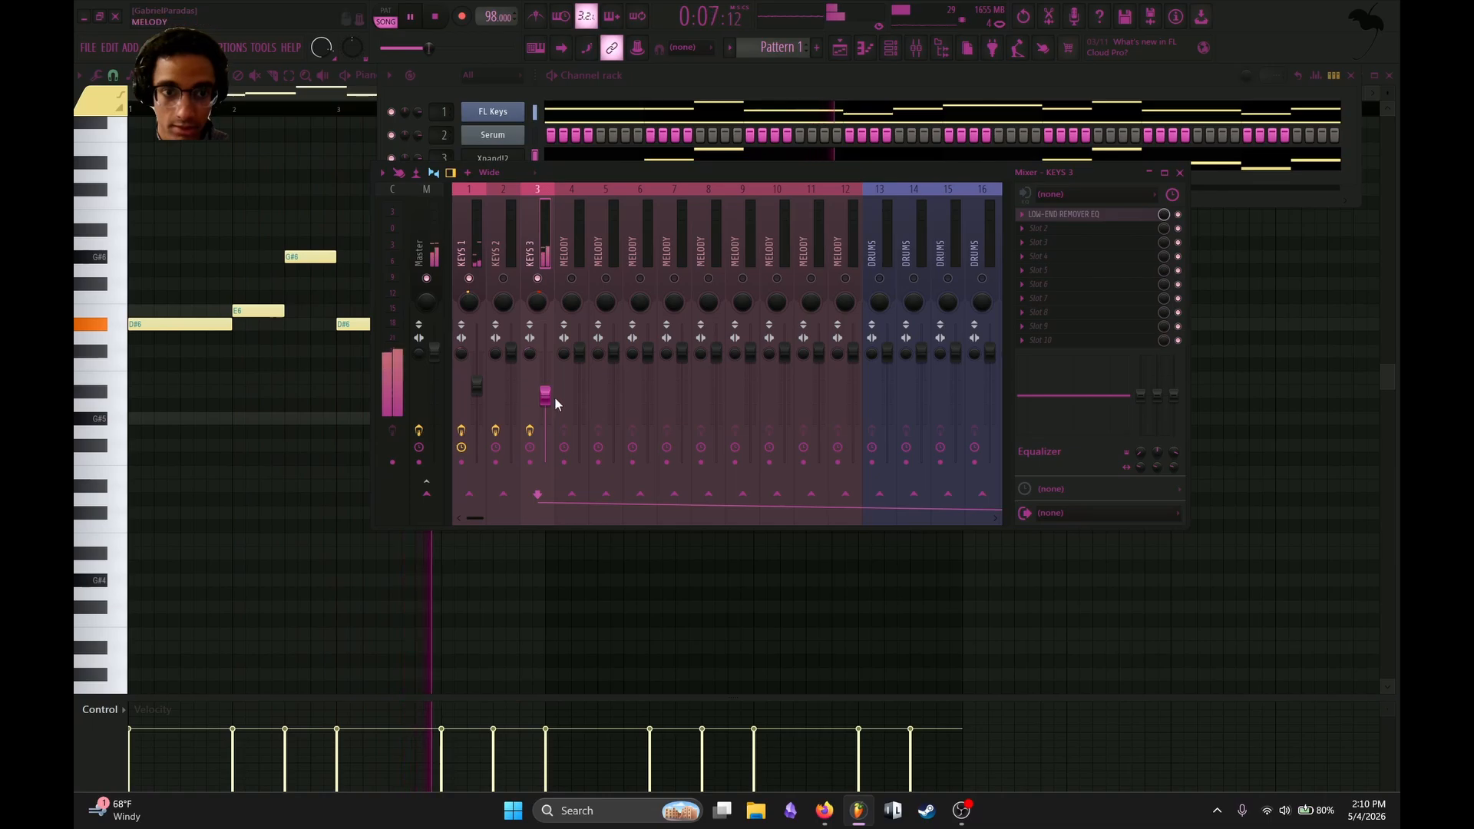
Load the UADx LA-2A Tube Compressor into slot 5 of KEYS 3 and set its peak reduction to 44.
key(F8)
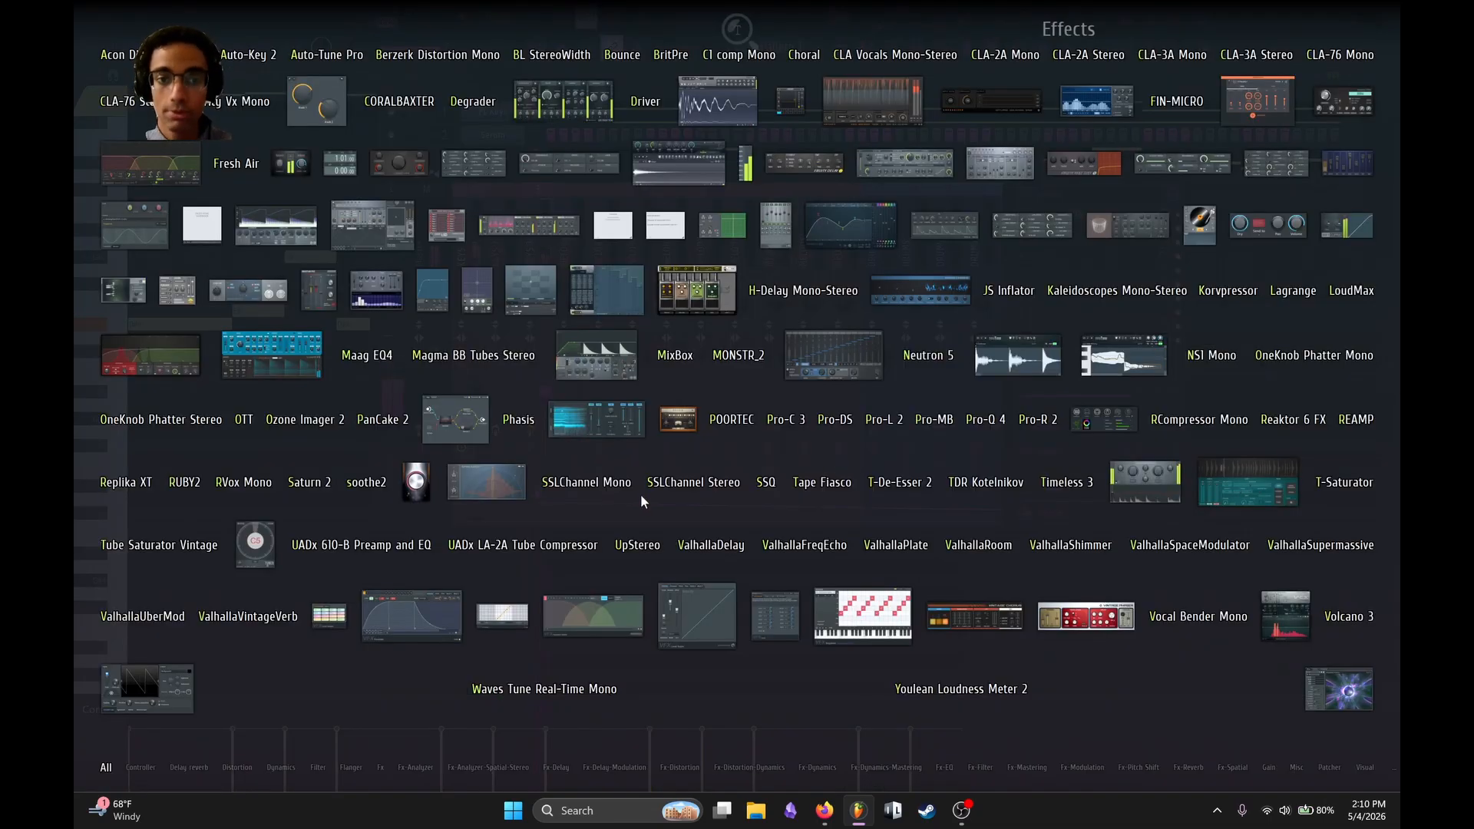
click(505, 545)
drag(690, 367, 694, 355)
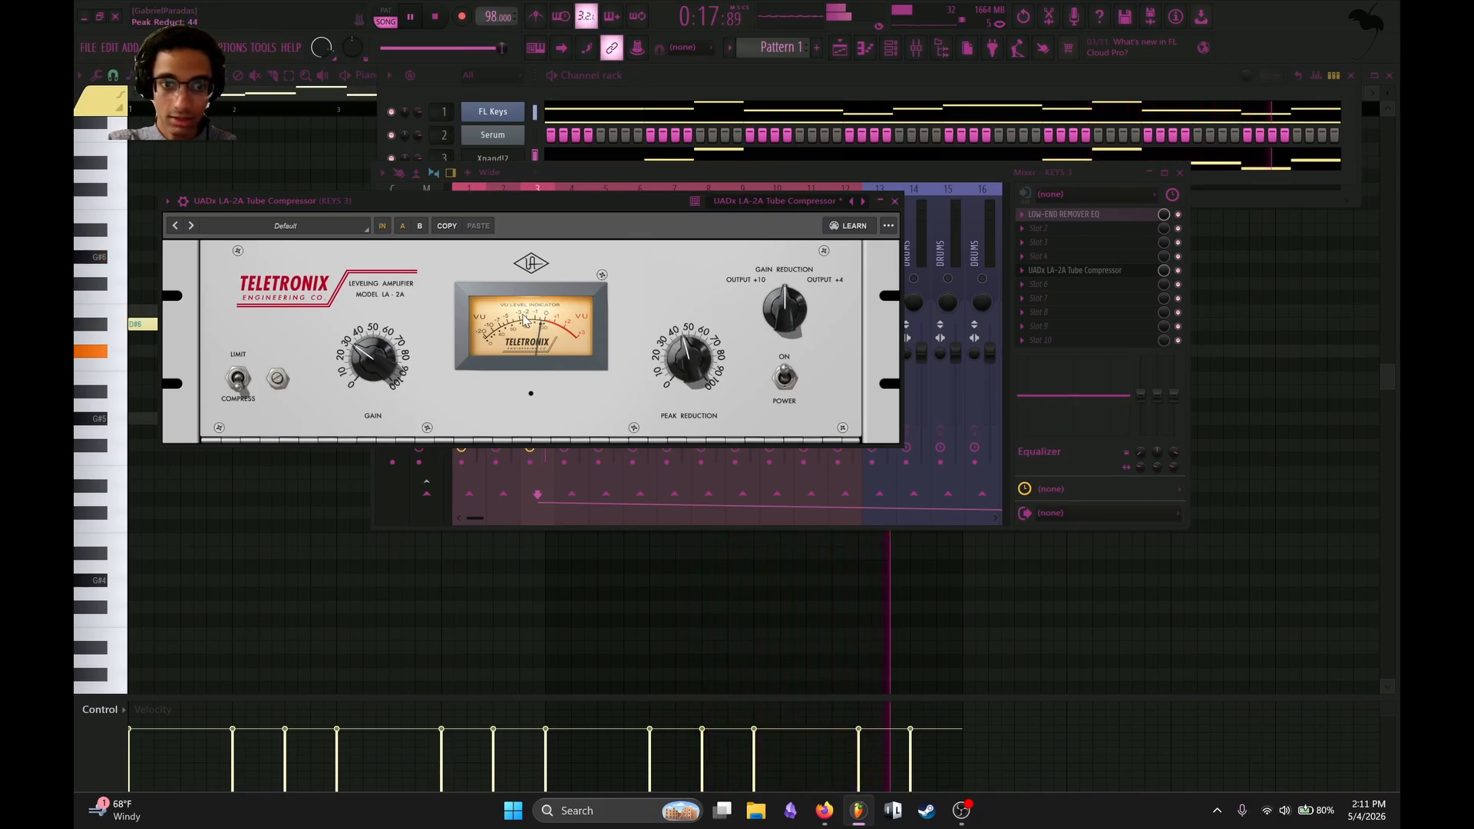
key(space)
click(894, 202)
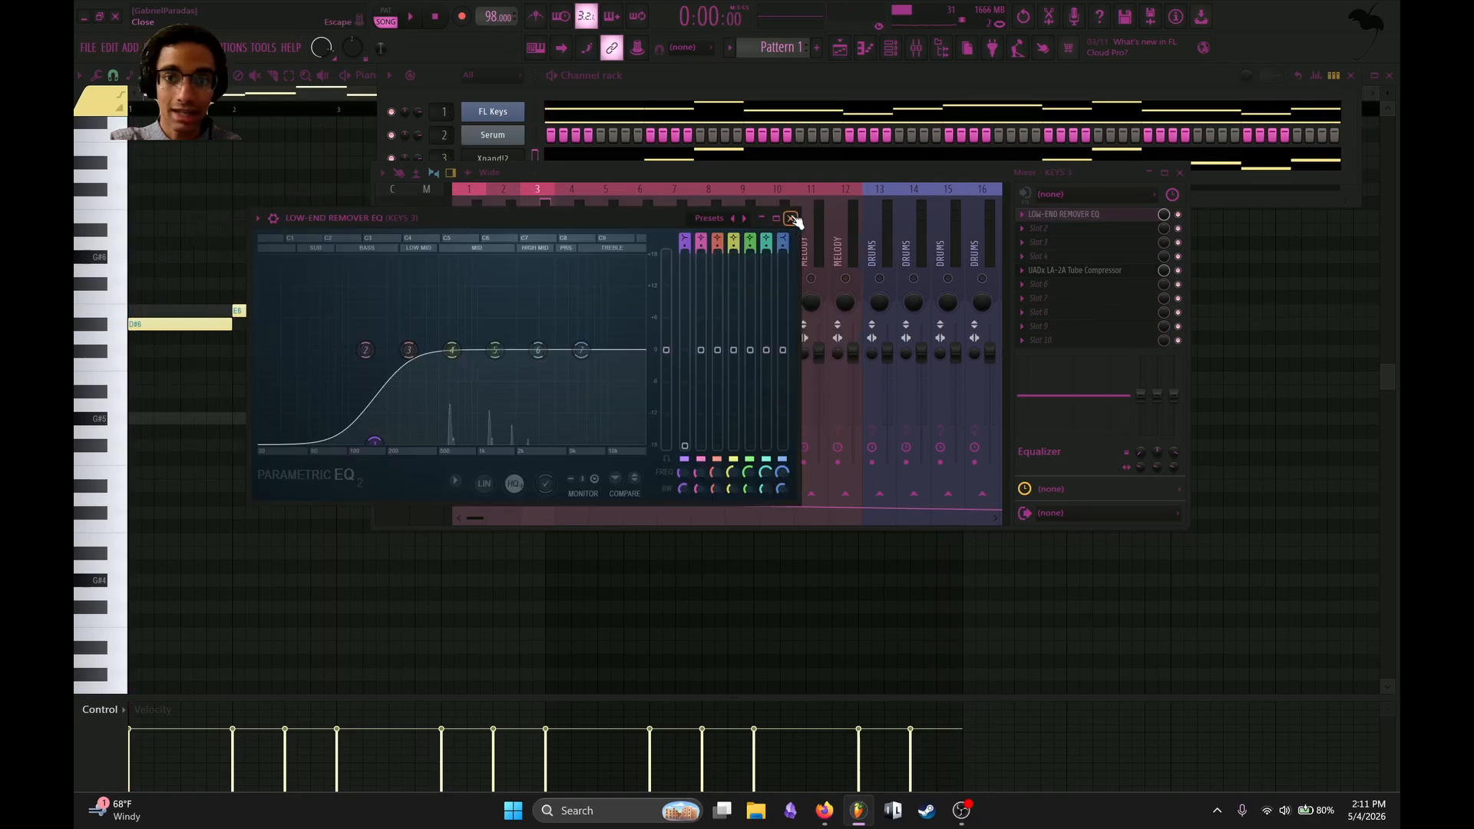
click(795, 217)
Boost the highs of KEYS 1 with bands 6 and 7 of its low-end remover EQ while the loop plays.
click(471, 240)
click(1100, 215)
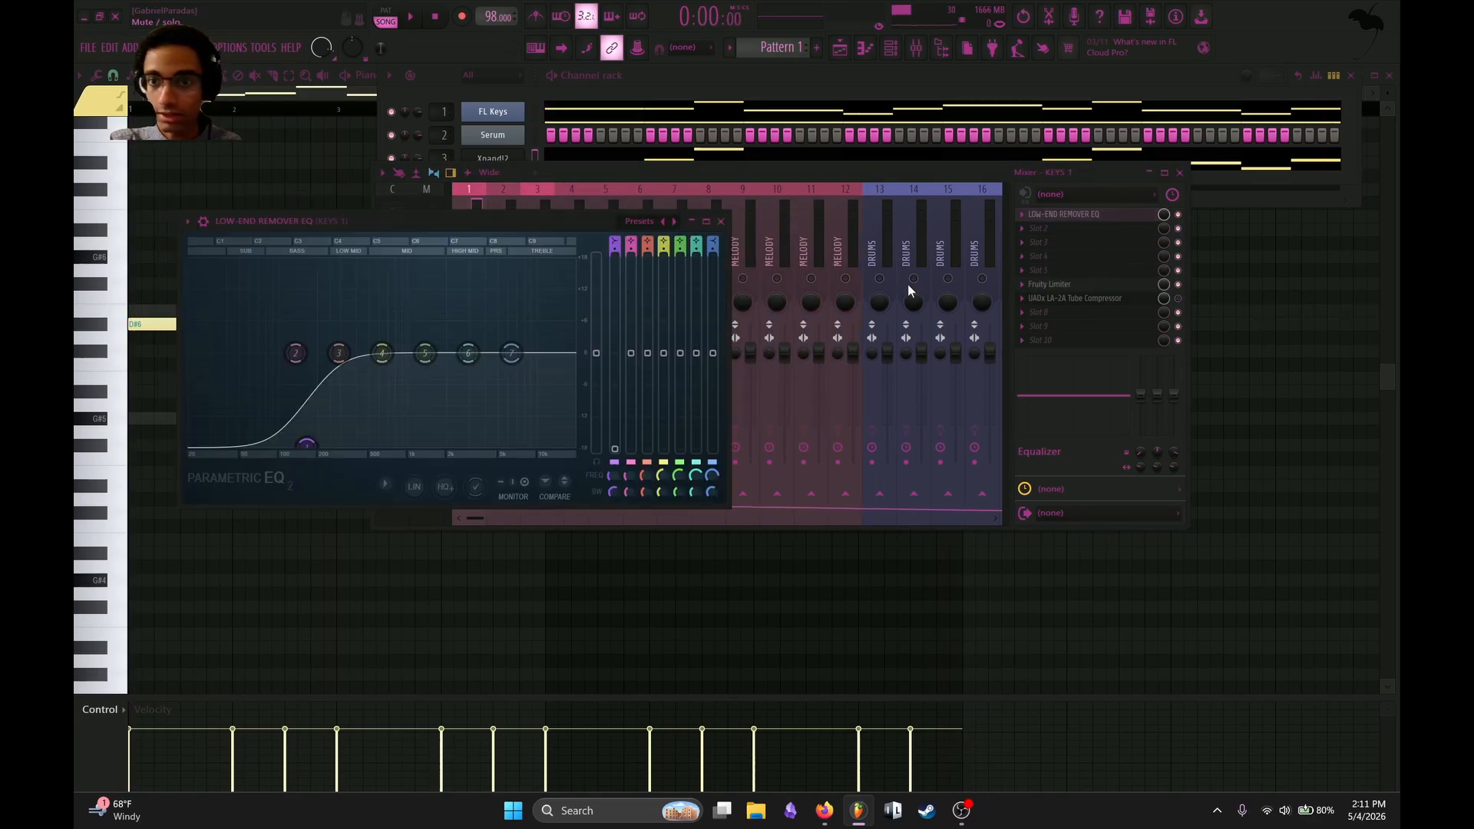
key(space)
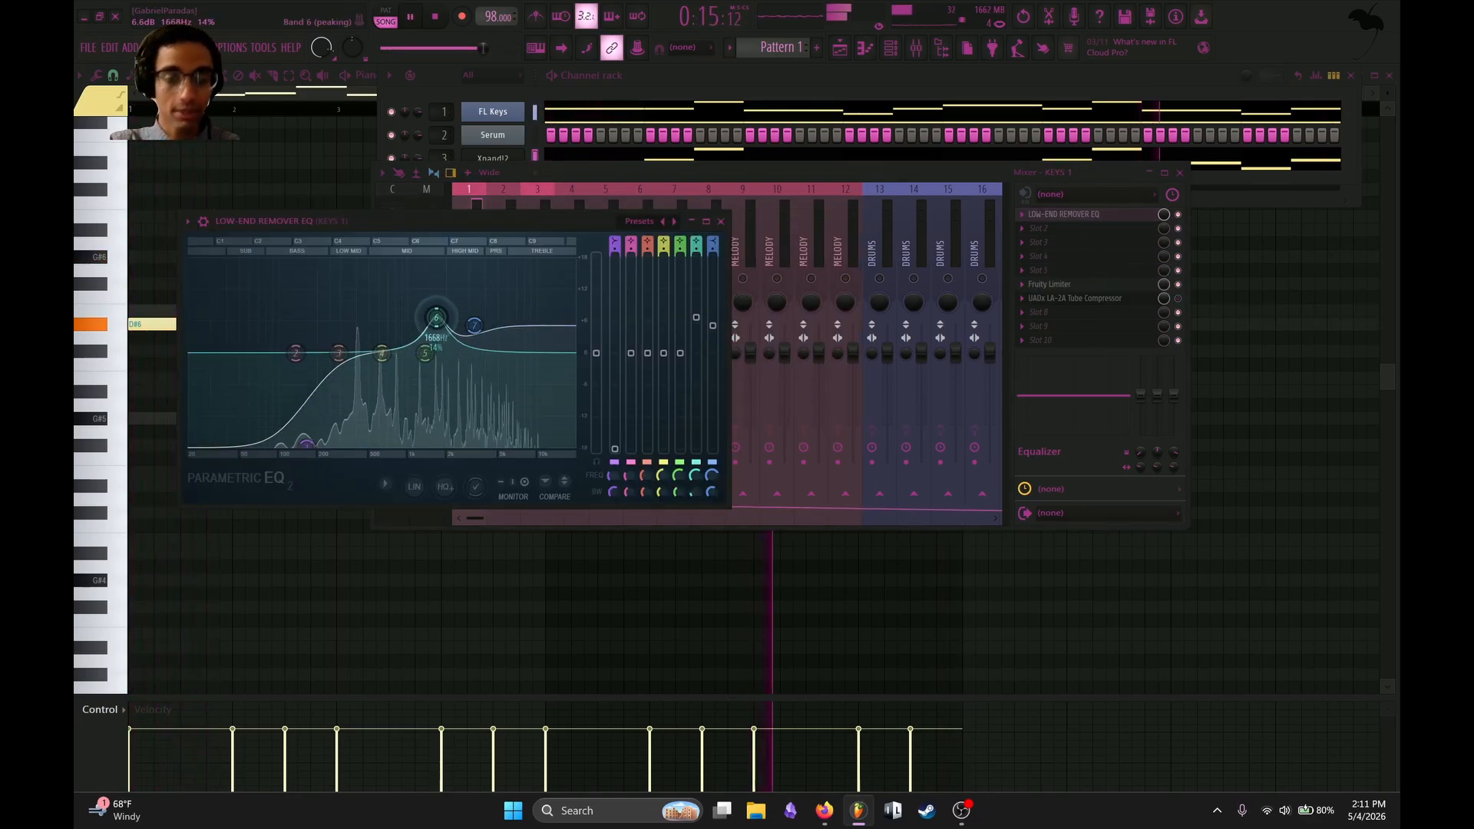
drag(436, 317, 478, 331)
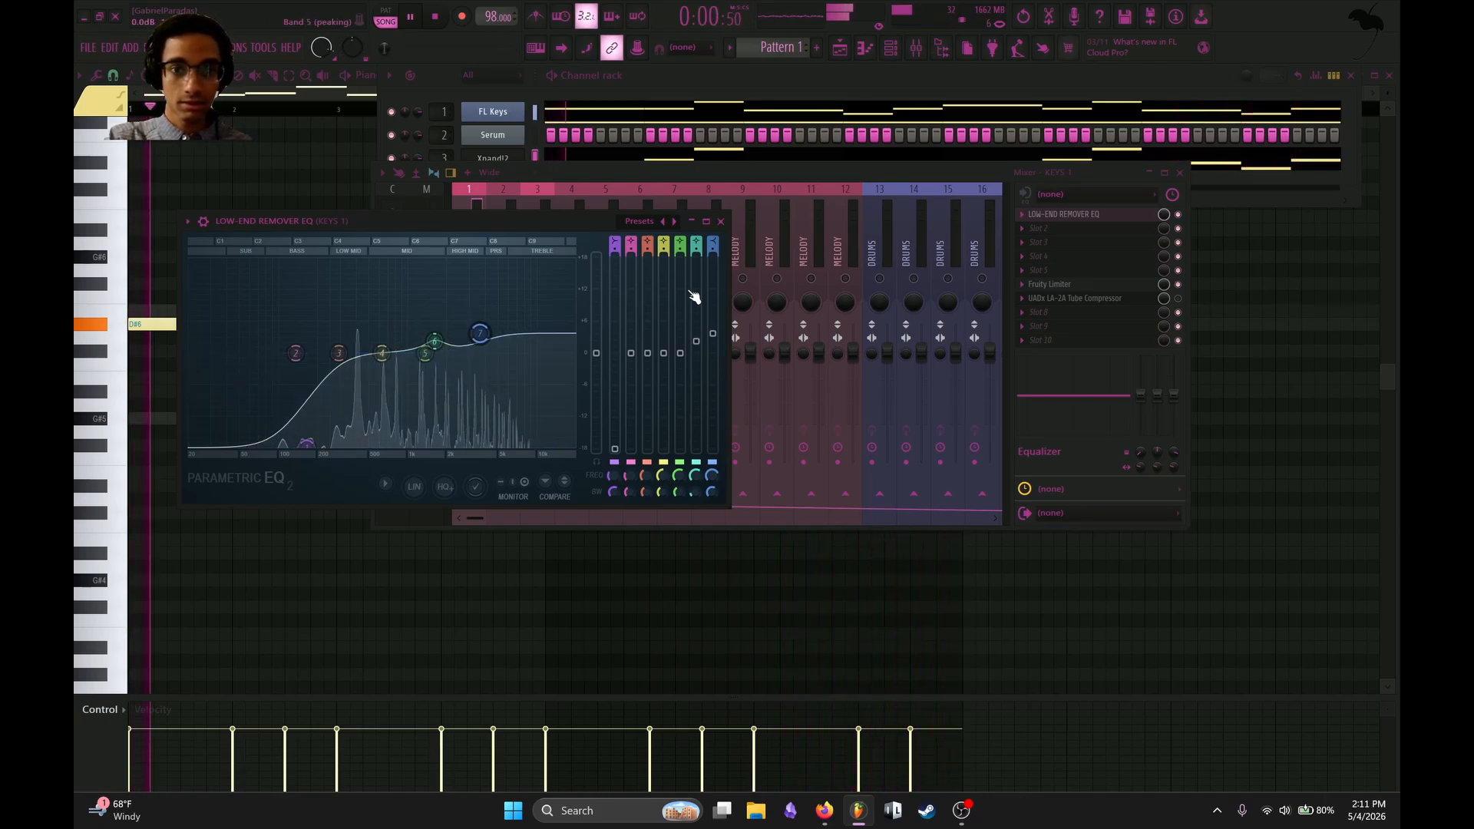
drag(481, 332, 483, 330)
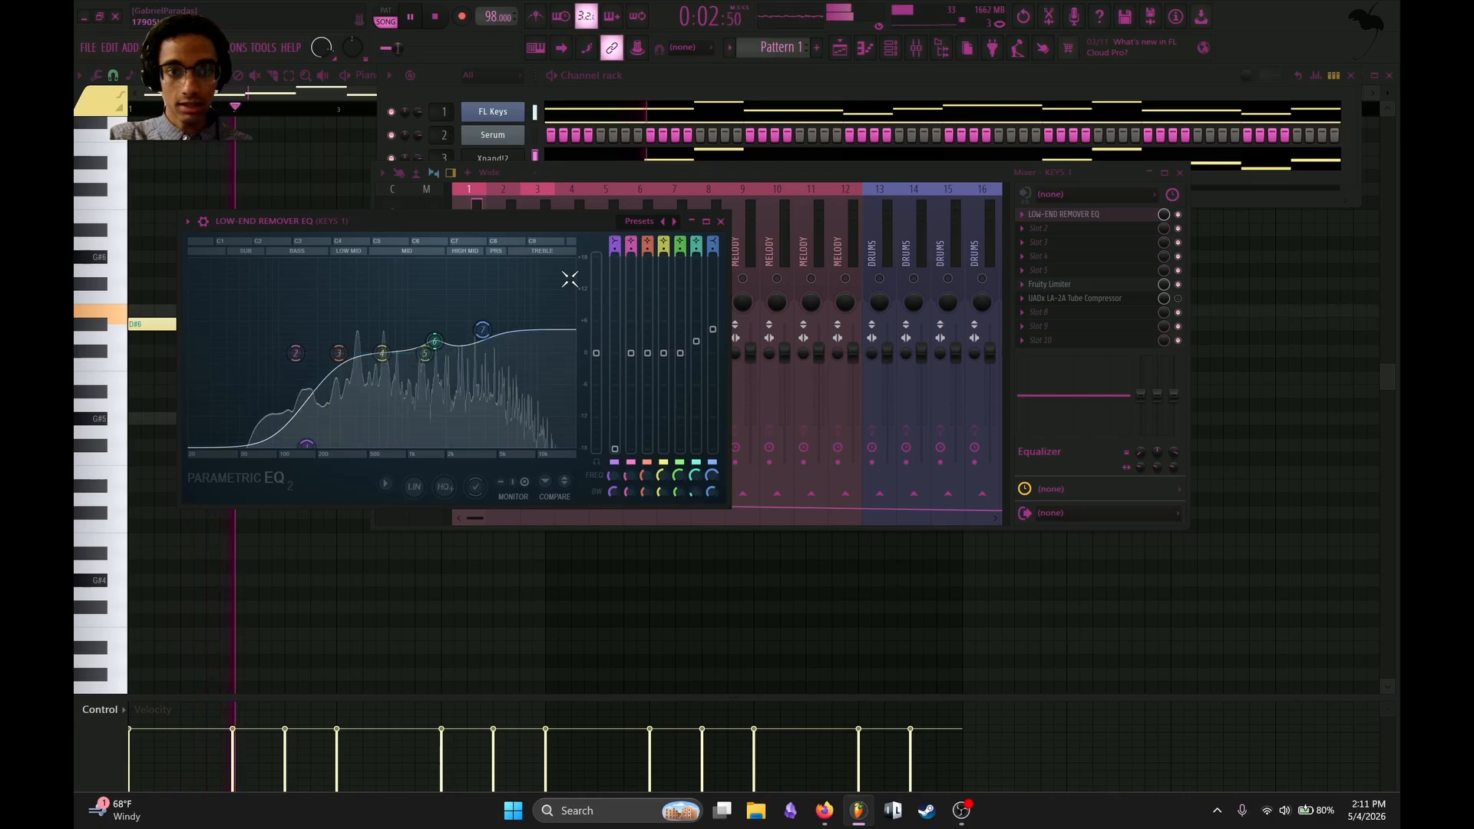
Boost the highs of KEYS 3 with bands 6 and 7 of its low-end remover EQ while the loop plays.
click(722, 221)
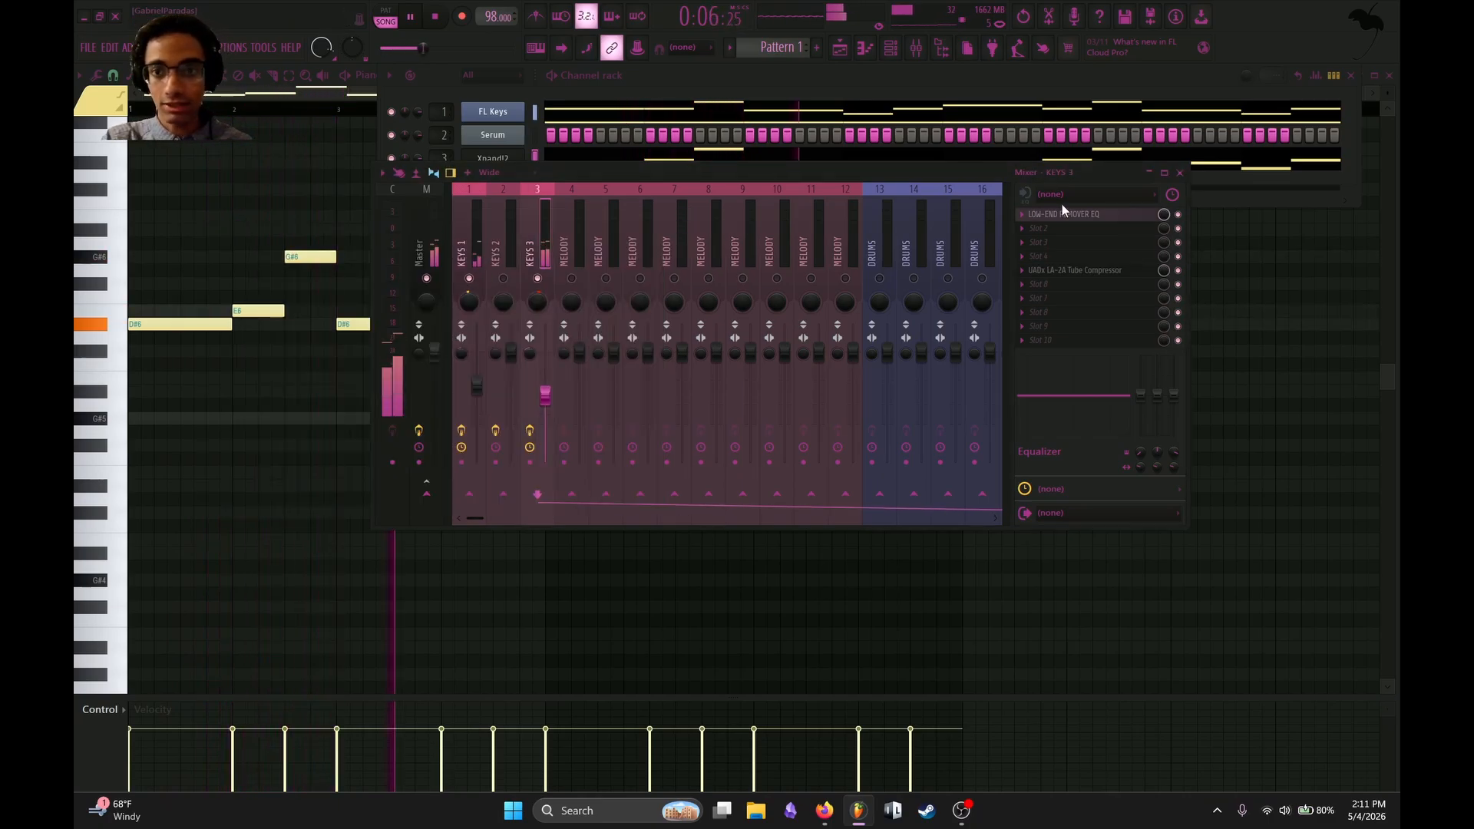
click(1061, 215)
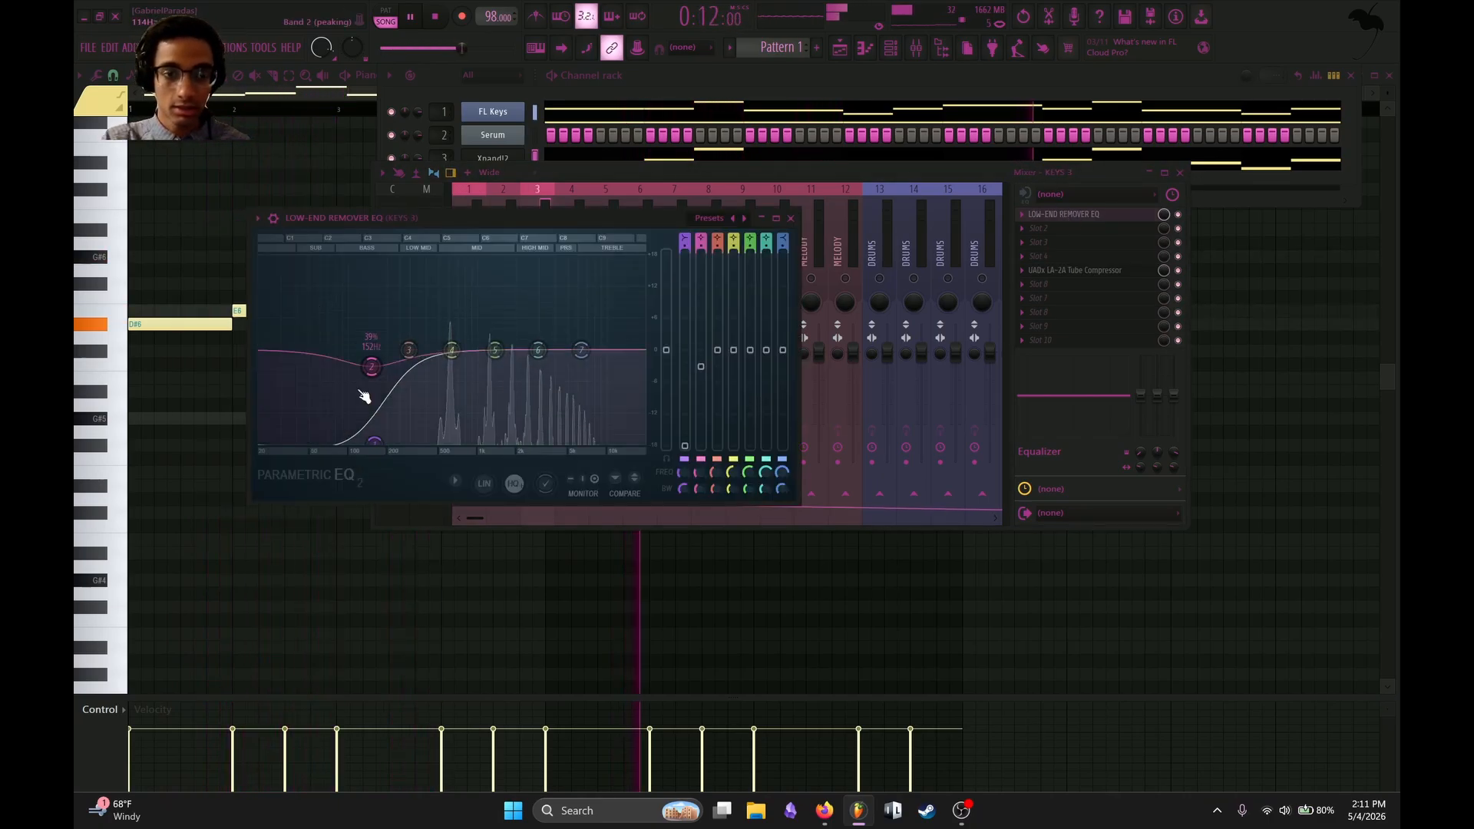
drag(361, 393, 368, 388)
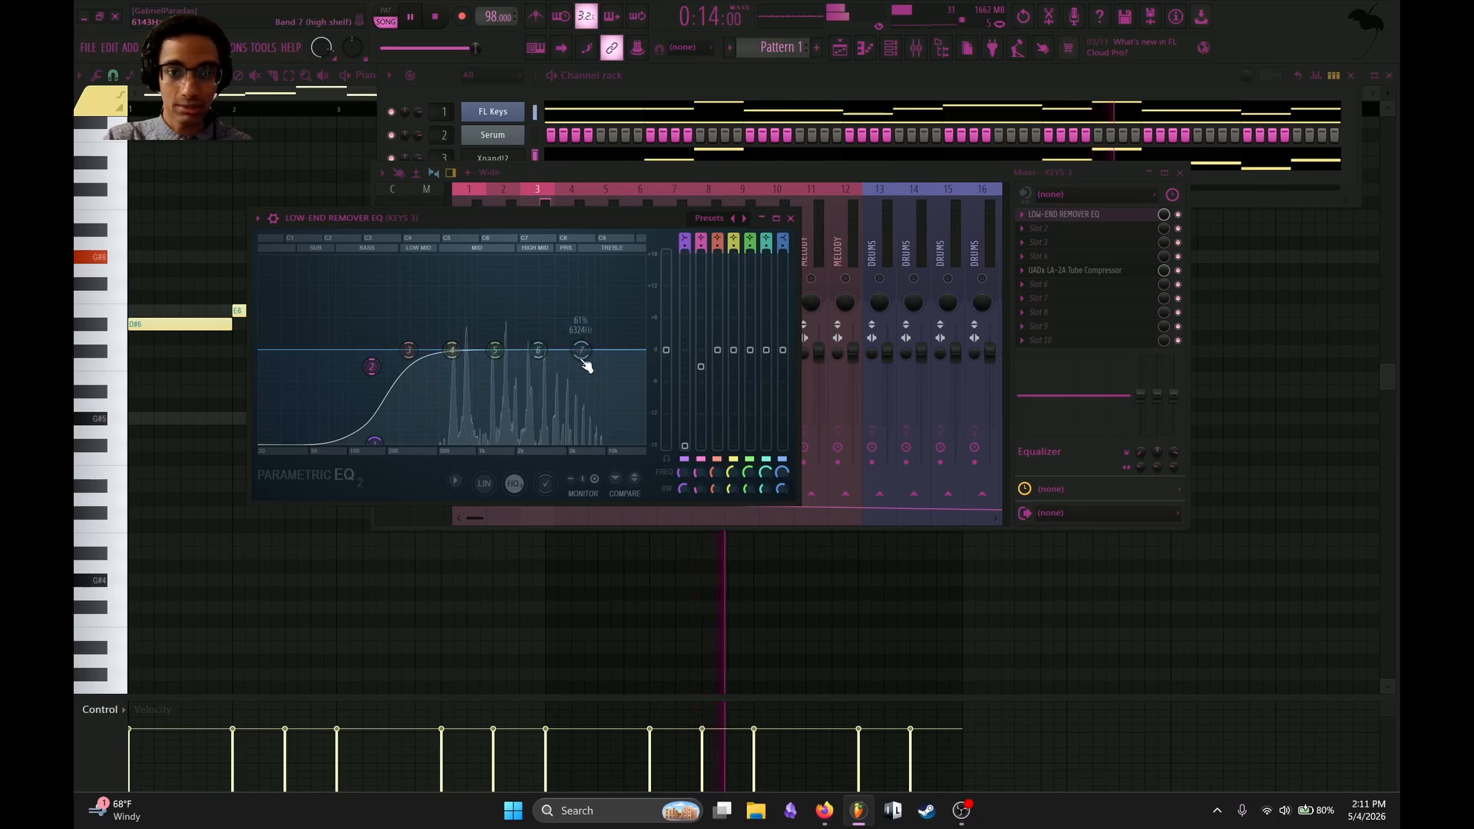
mouse_move(582, 351)
mouse_down()
mouse_move(592, 306)
mouse_move(591, 318)
mouse_move(494, 279)
mouse_move(527, 303)
mouse_move(533, 336)
mouse_move(589, 330)
mouse_up()
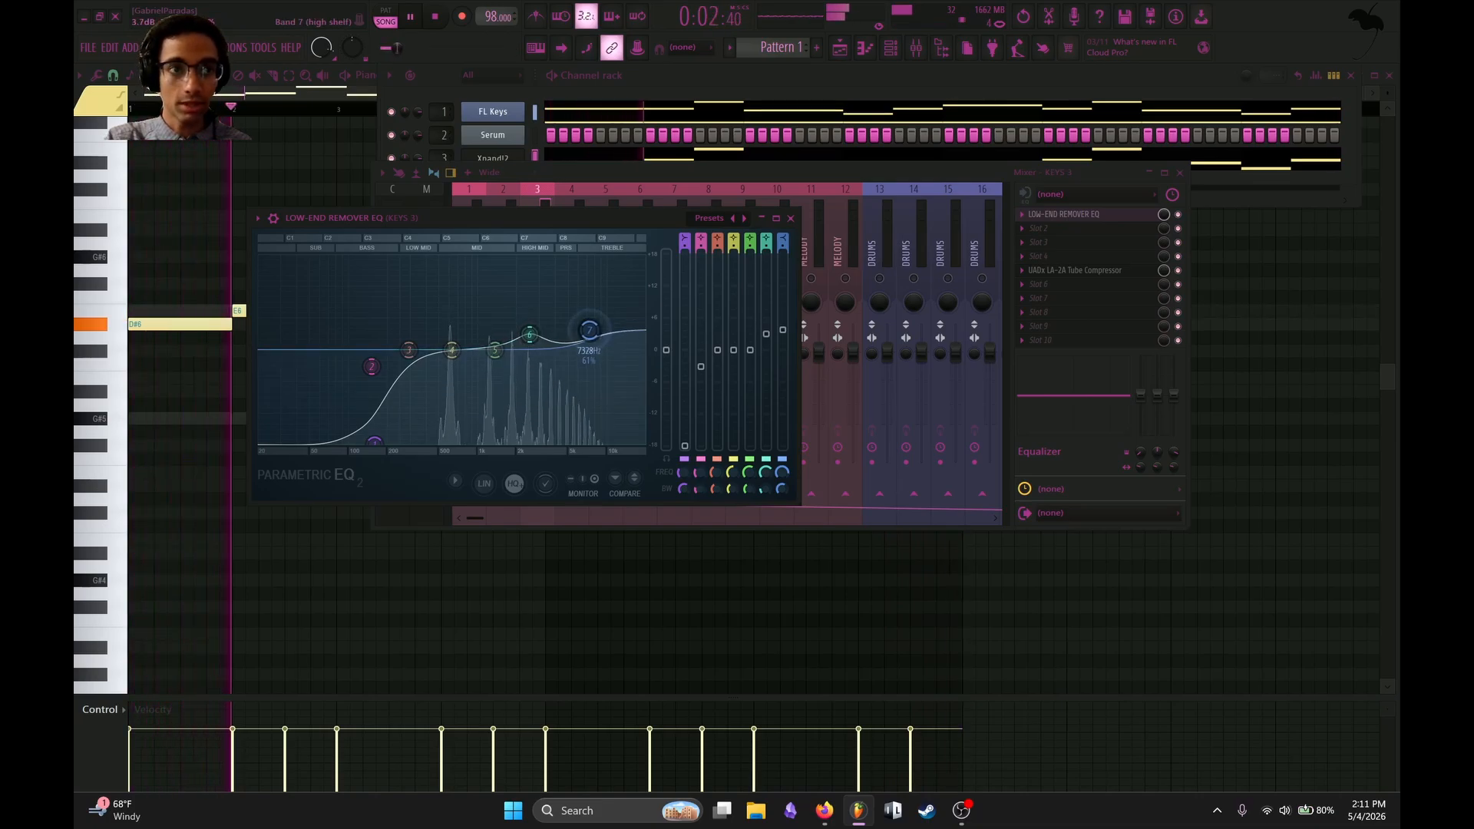
Send KEYS 3 to the LONG REVERB track and bring up that track's REVERB effect for a check.
scroll(625, 220, down, 12)
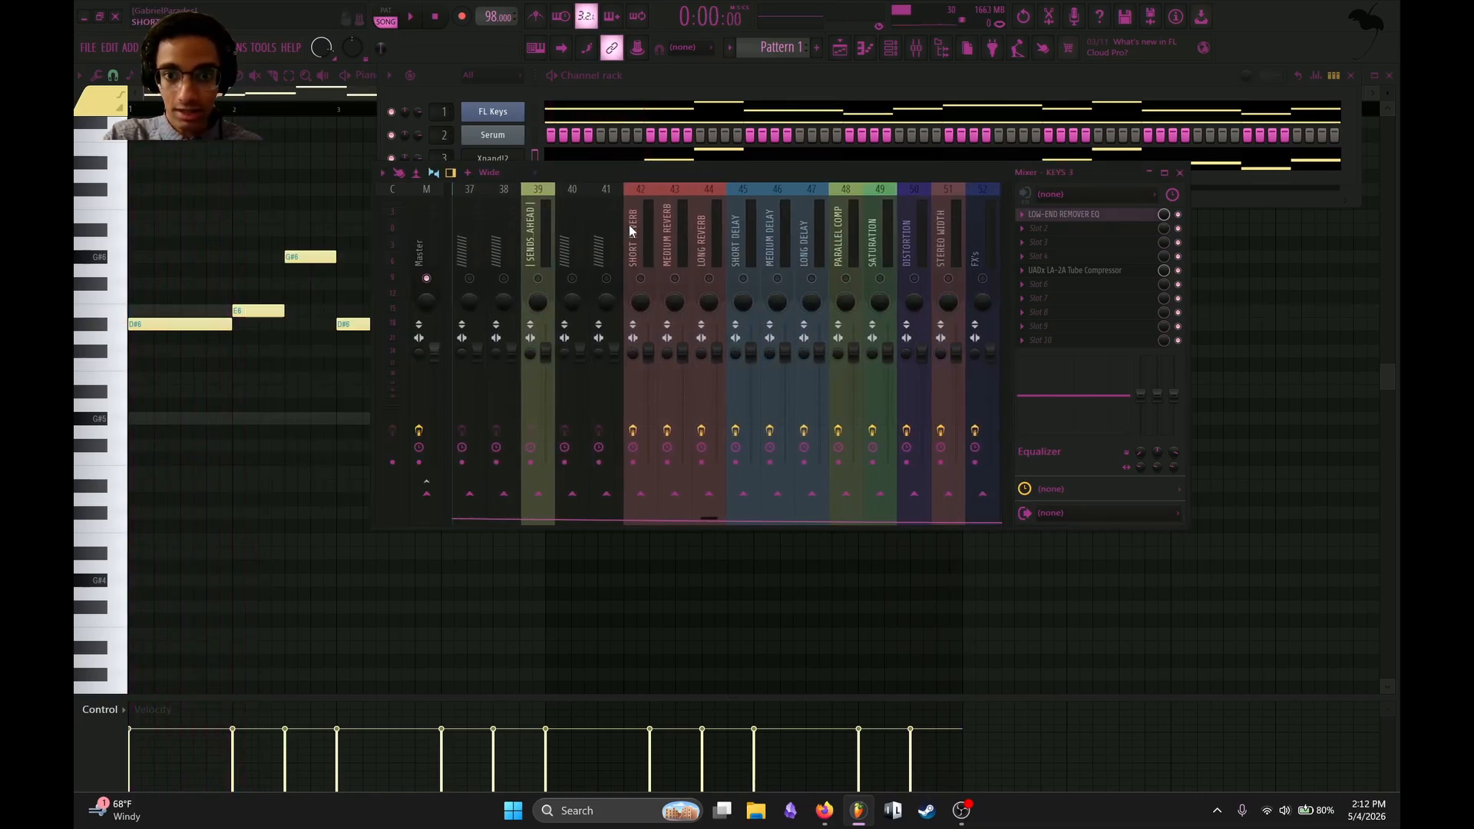
click(707, 496)
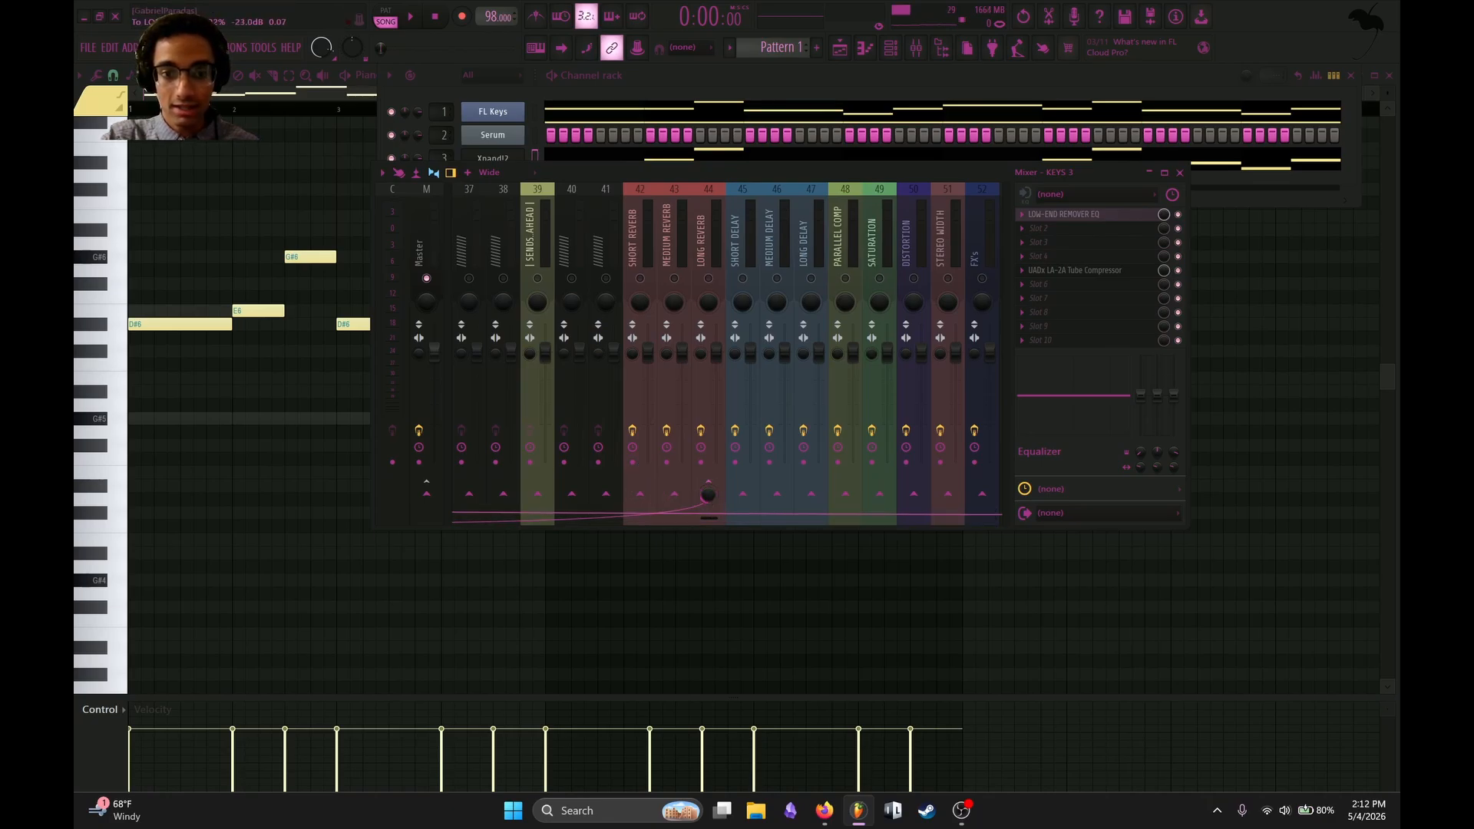
click(707, 290)
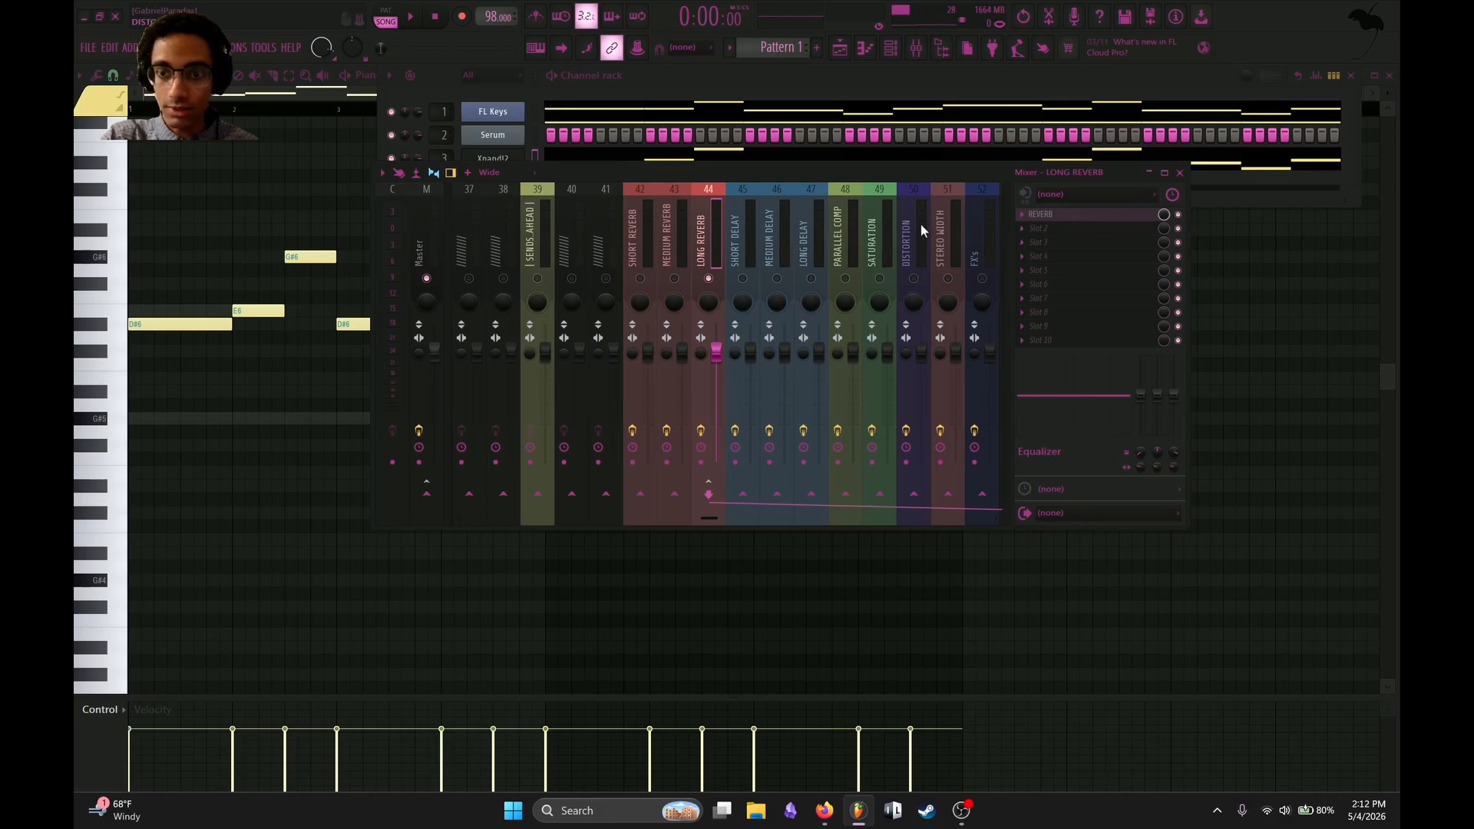
click(1040, 215)
click(535, 155)
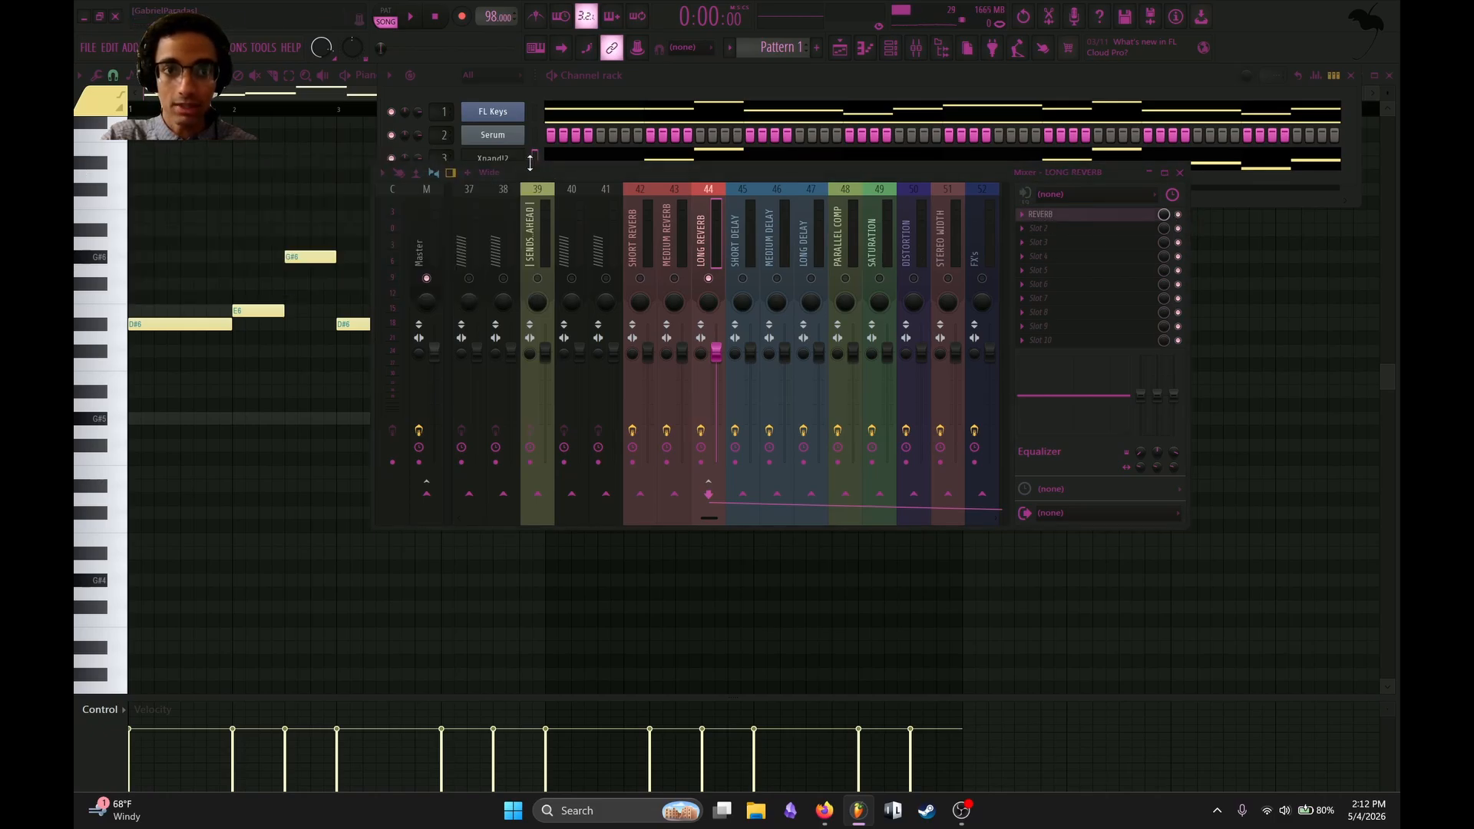
Adjust the KEYS 3 send level into LONG REVERB while listening to the loop.
scroll(836, 238, down, 5)
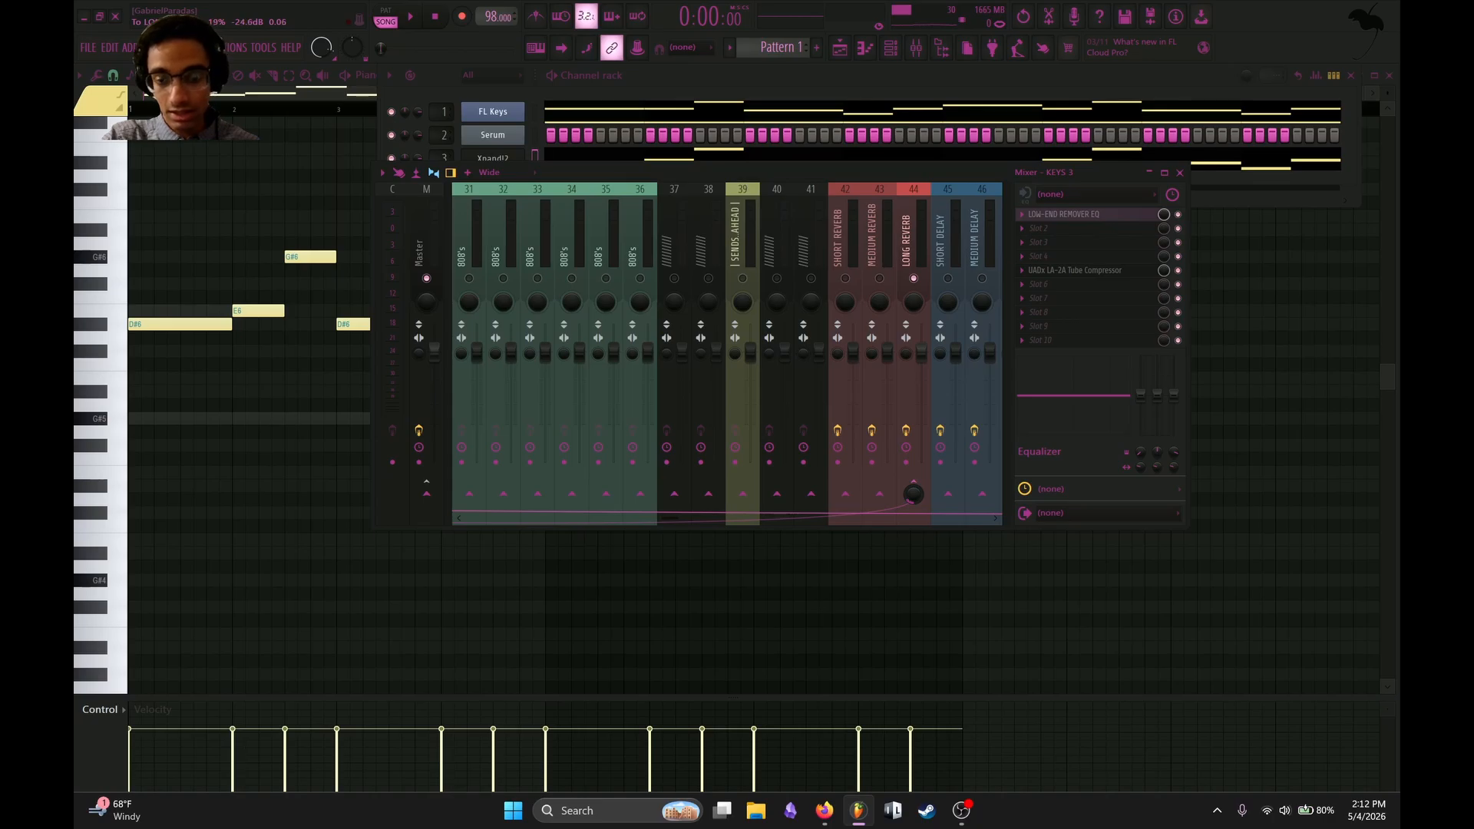
key(space)
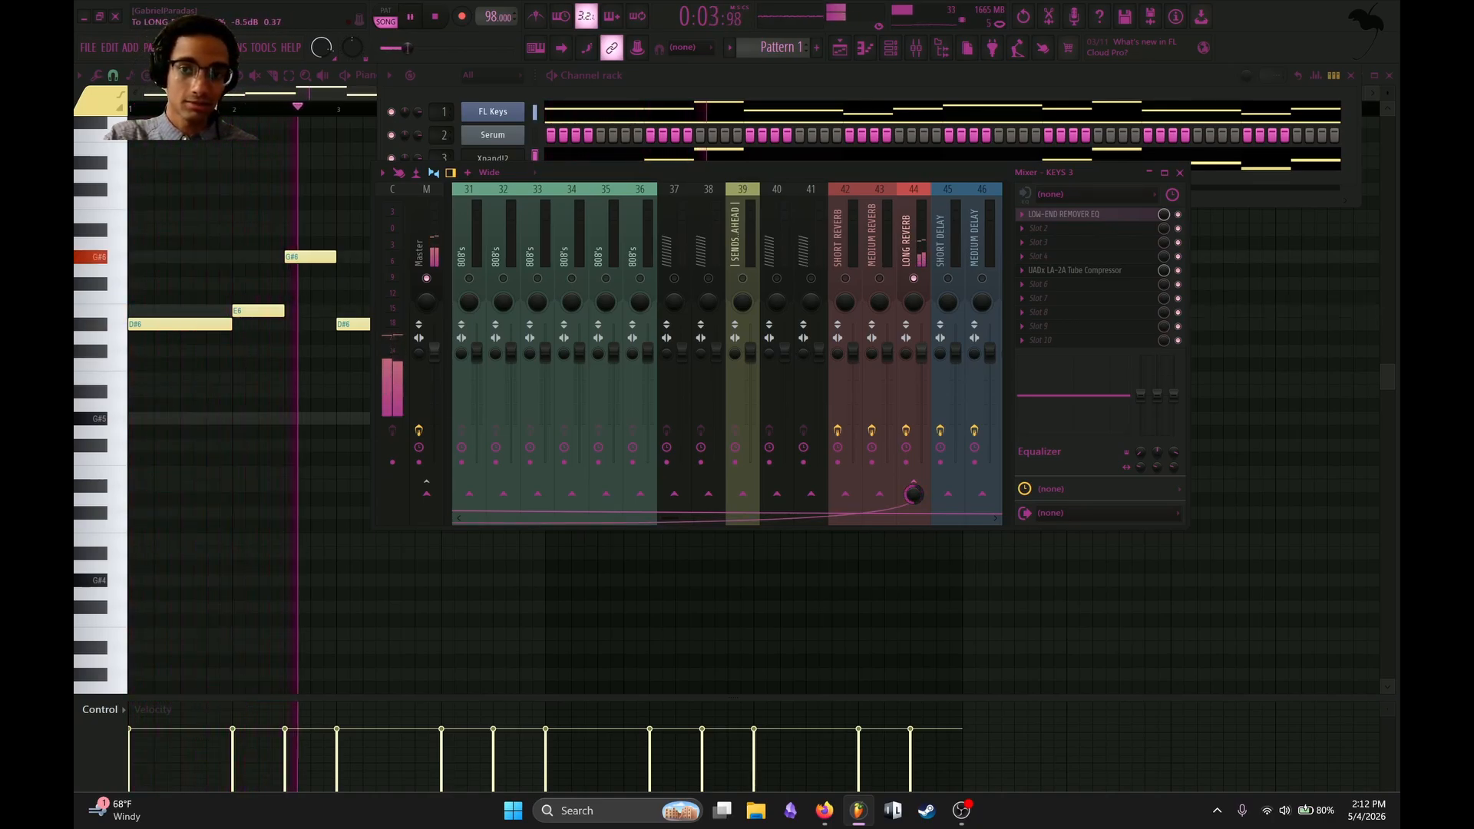
key(space)
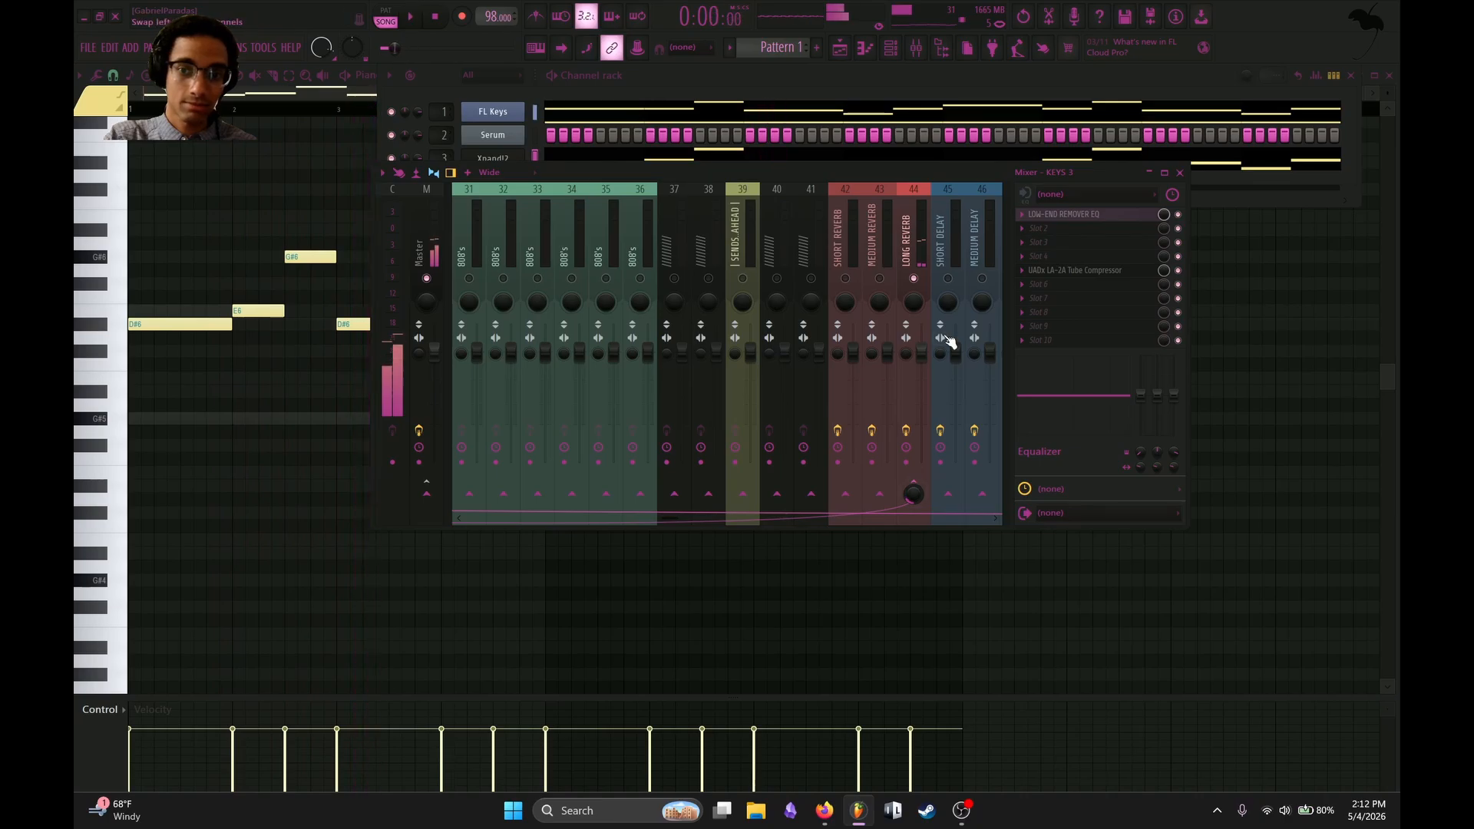
Examine the routing of LONG REVERB into the final whole bus and reselect KEYS 3.
click(906, 234)
scroll(901, 233, down, 10)
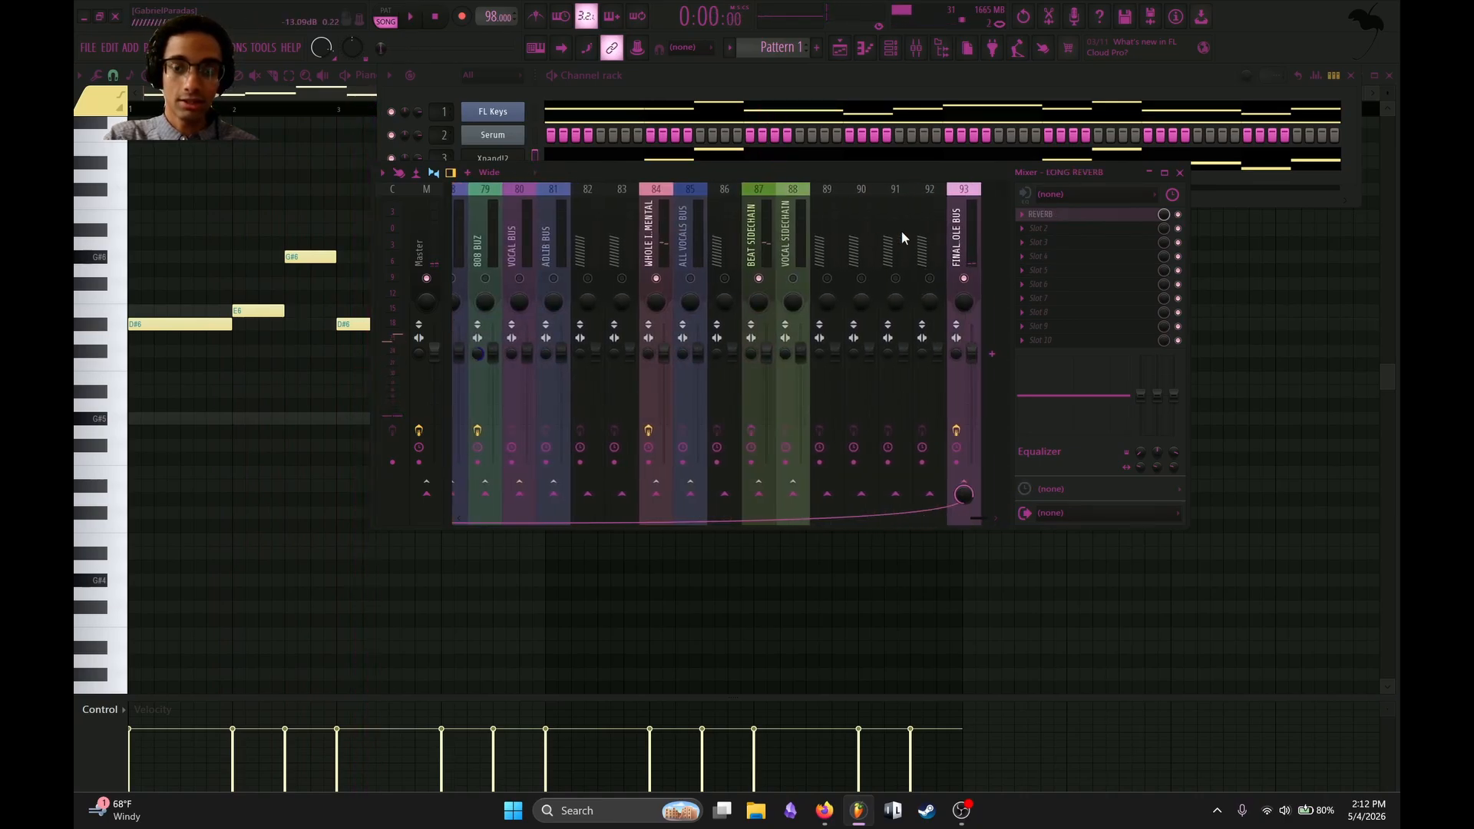
click(959, 245)
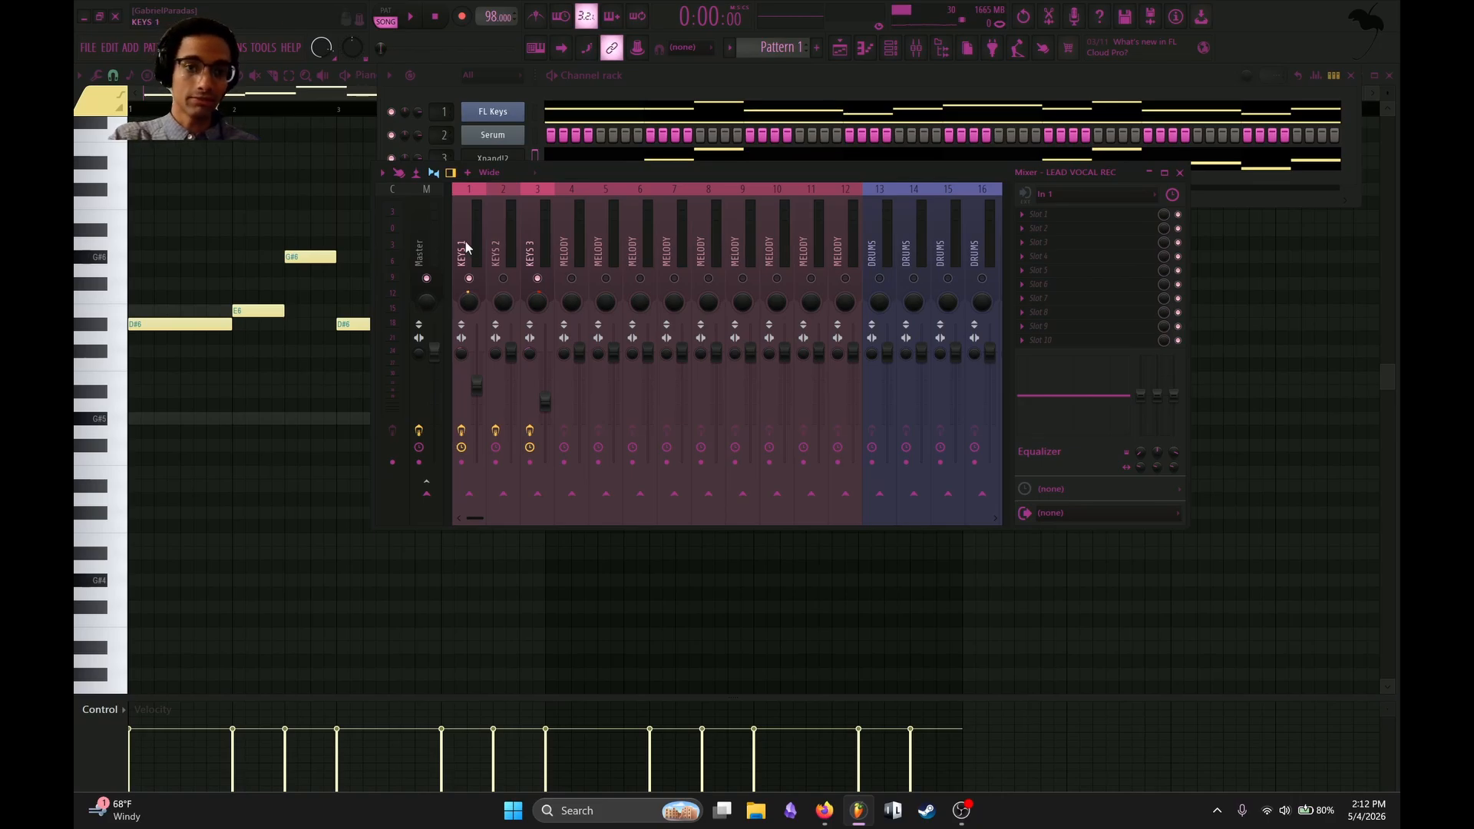
click(540, 249)
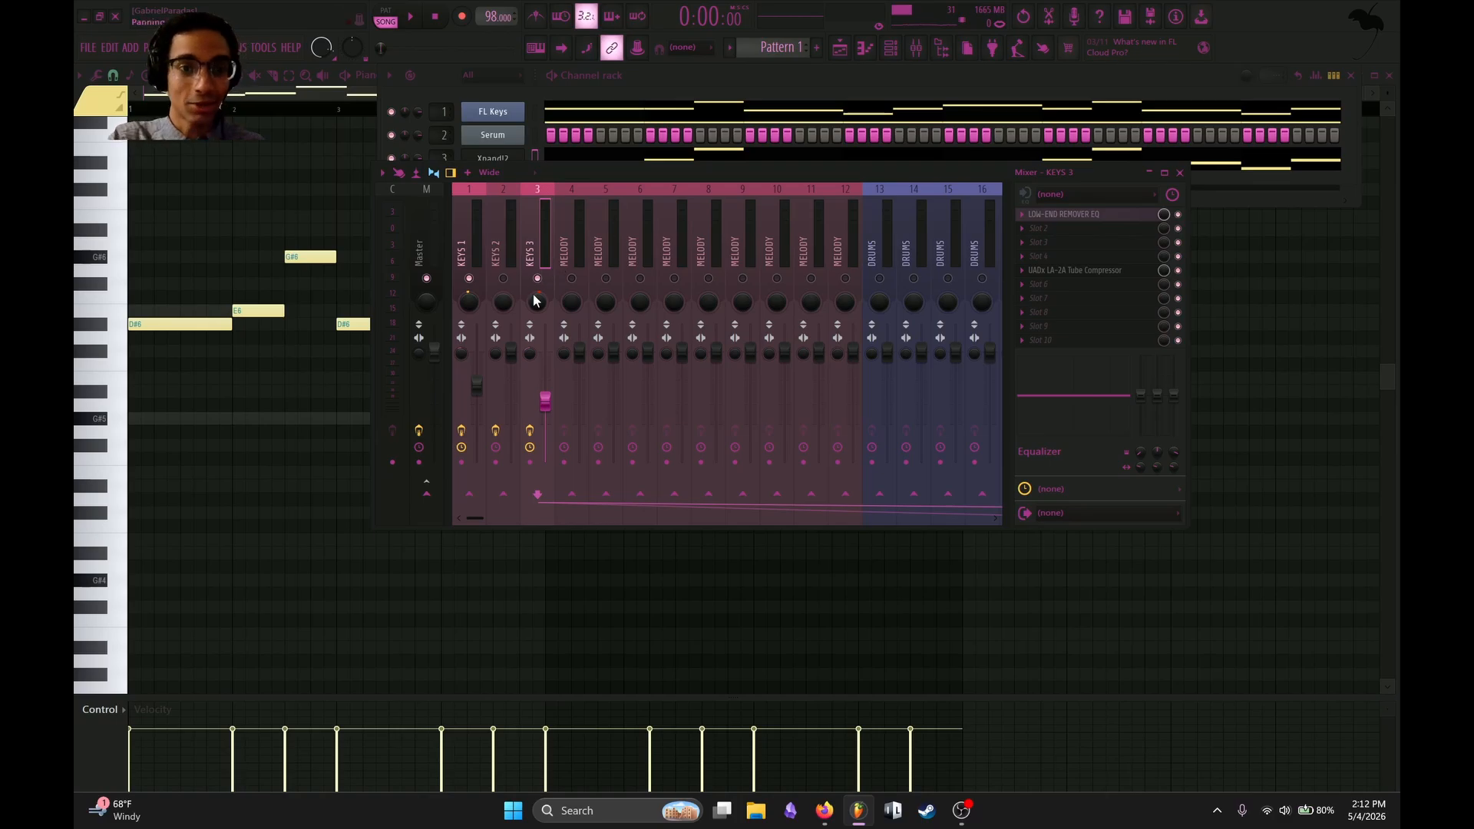
Hide the mixer and channel rack, play the loop, and save the project as luffy in a new project folder.
key(F9)
key(space)
key(F6)
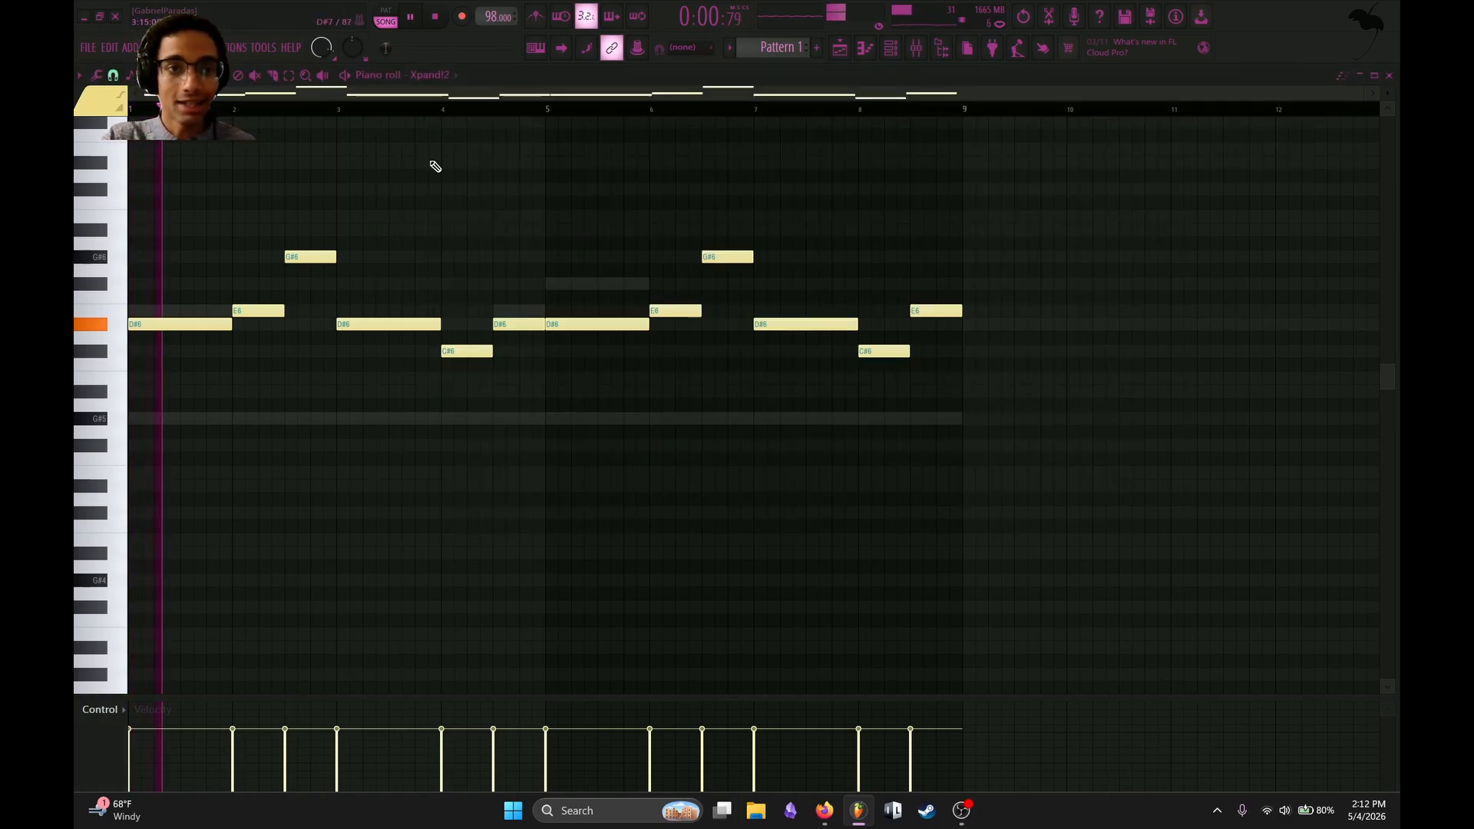
click(88, 48)
click(106, 108)
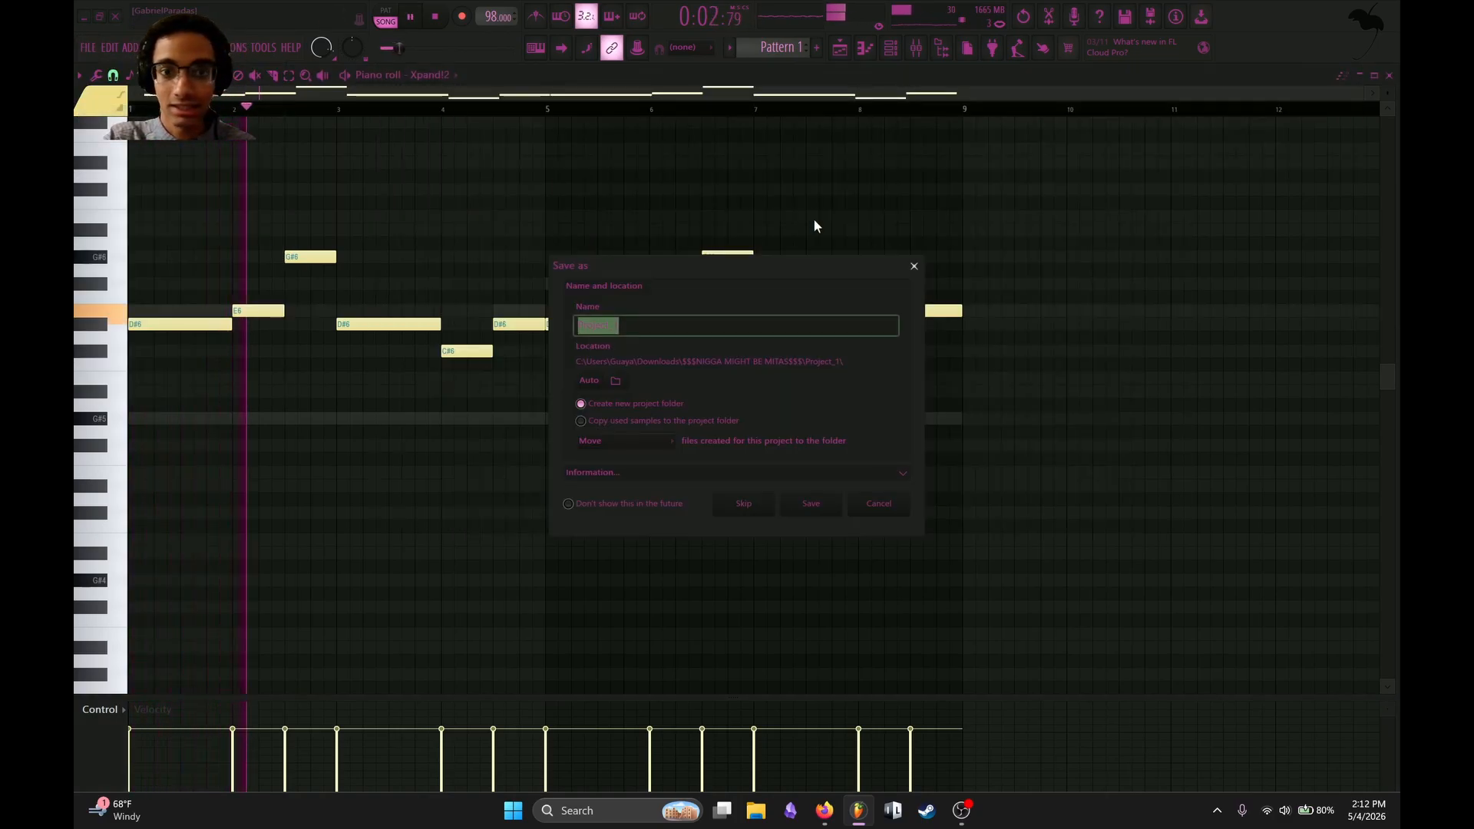
Disable all effect slots on the final whole bus and lower the KEYS 3 volume to about -13.8 dB during playback.
click(989, 234)
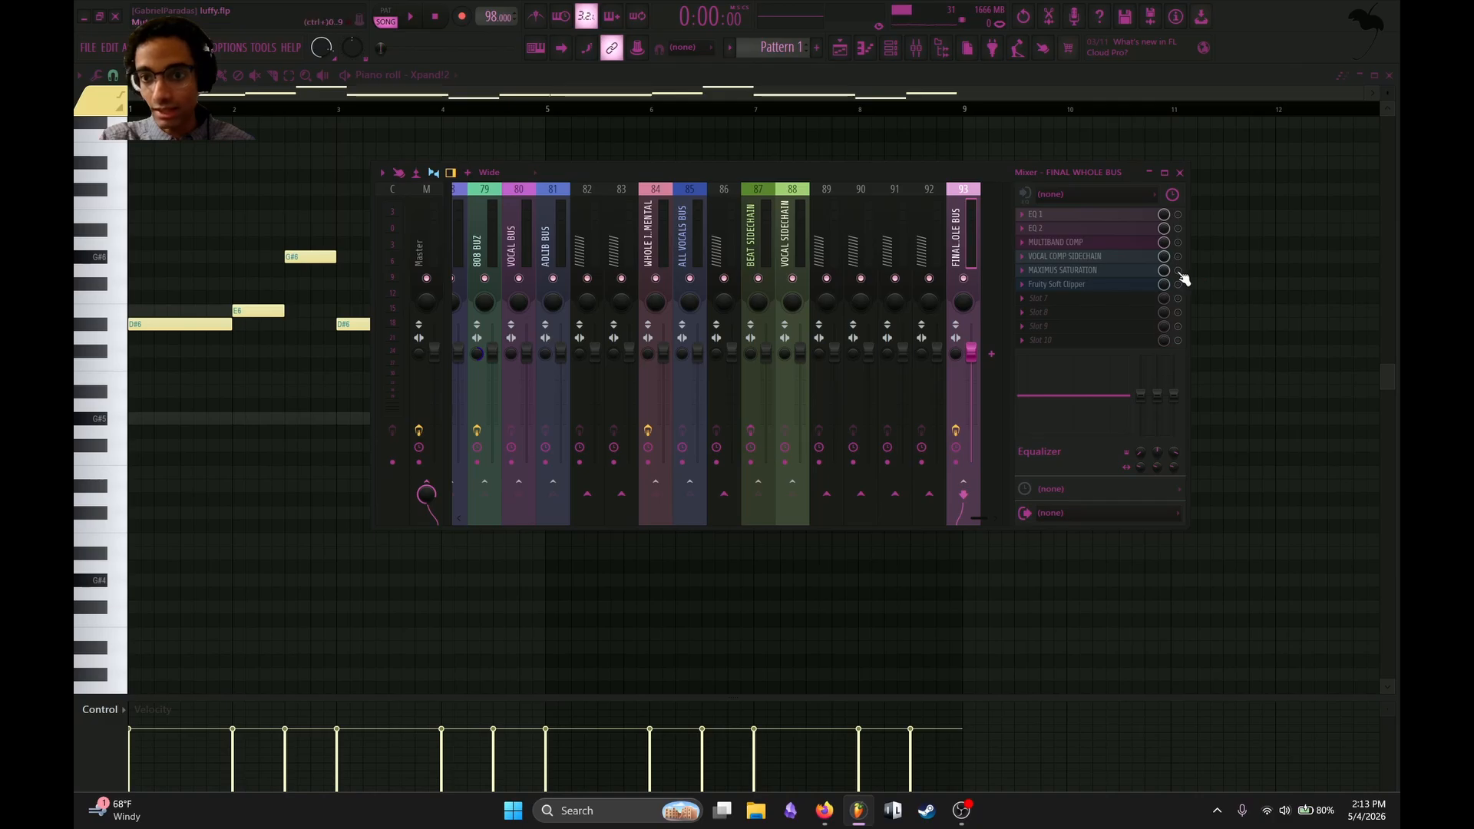
scroll(775, 238, up, 10)
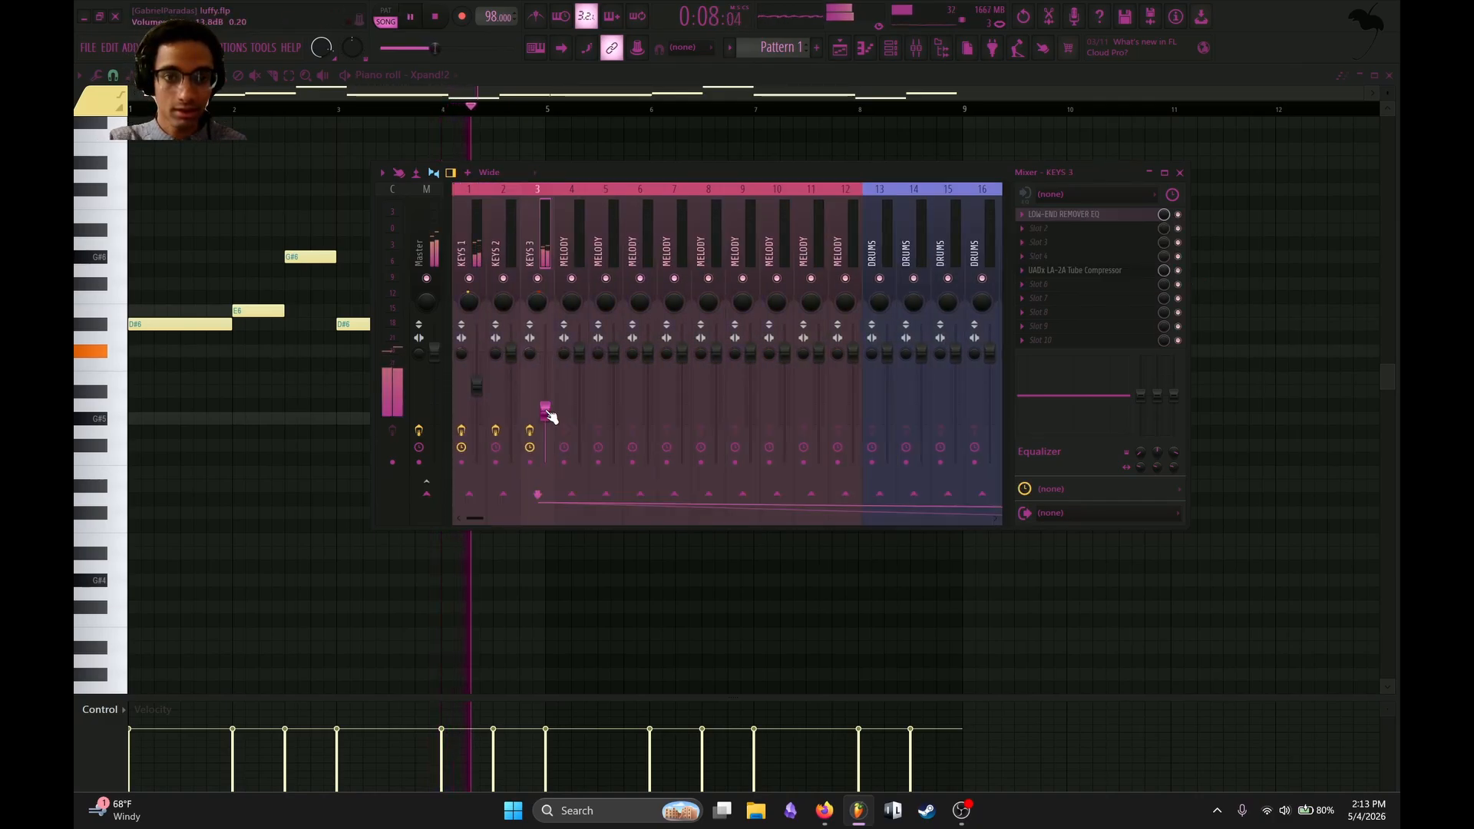
key(space)
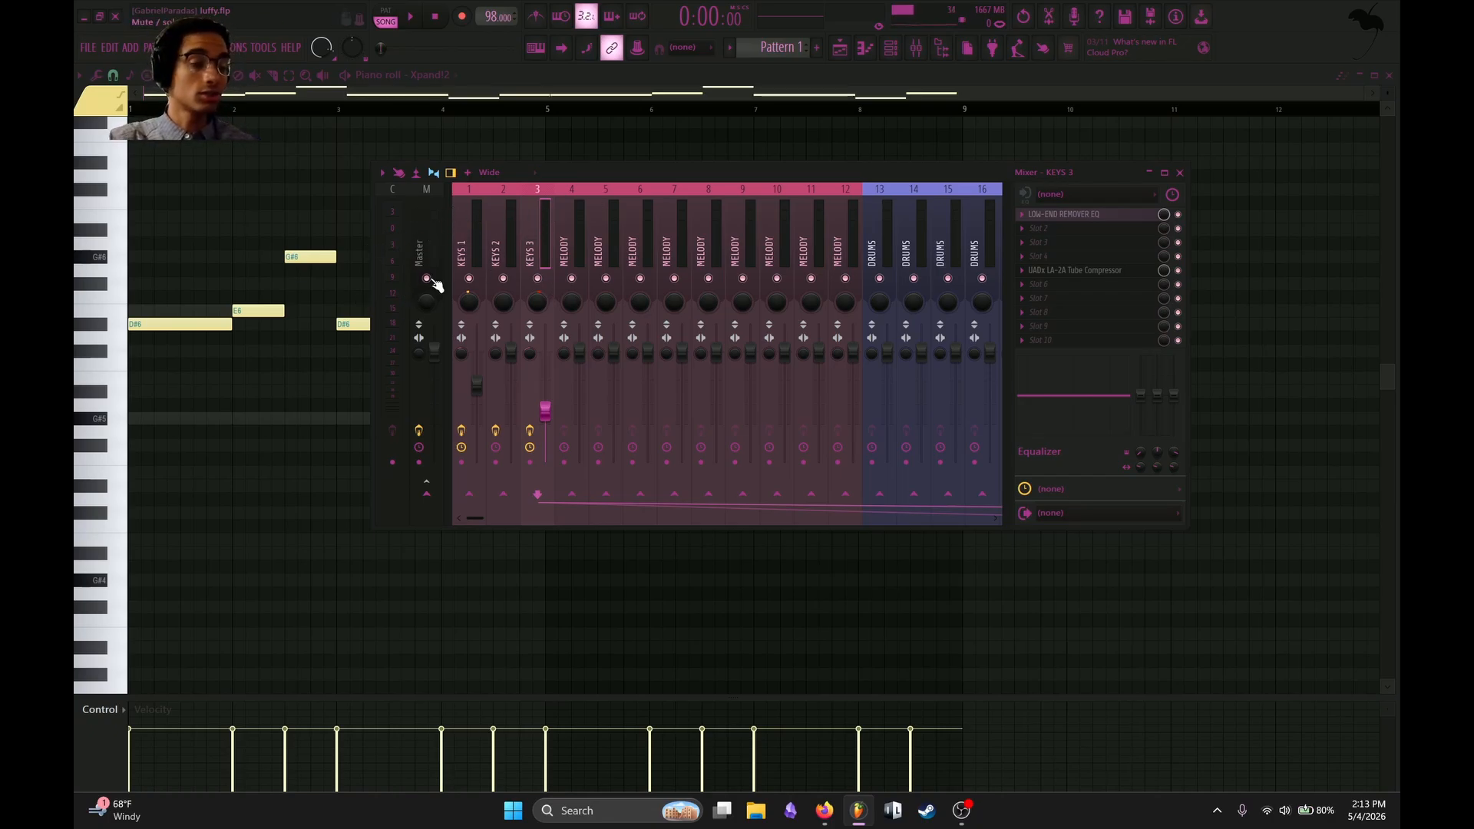
Add a FLEX instrument with the Blue Cordian preset on the KEYS 2 mixer track and remove the Serum channel.
click(505, 233)
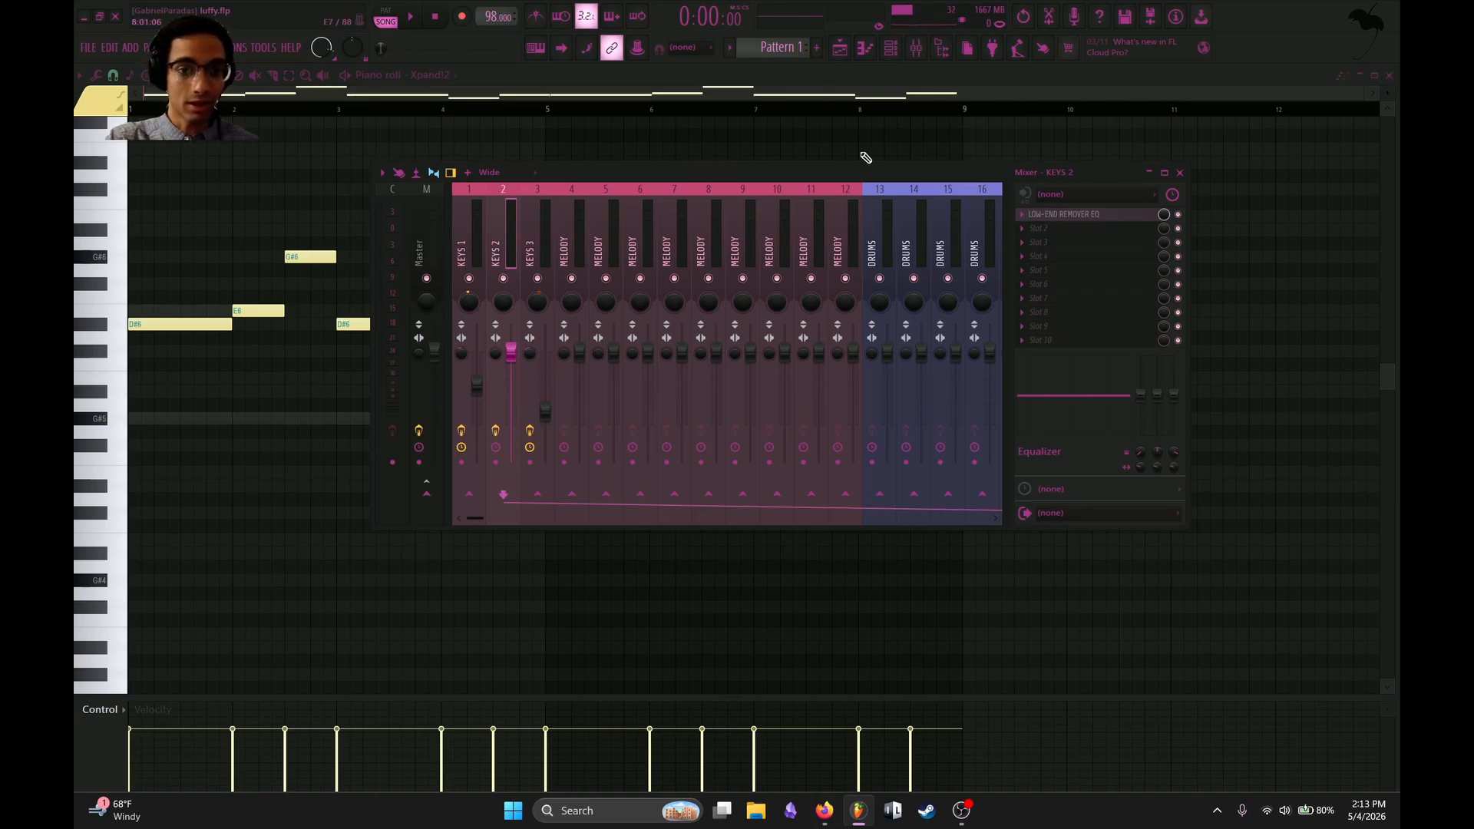
click(1180, 174)
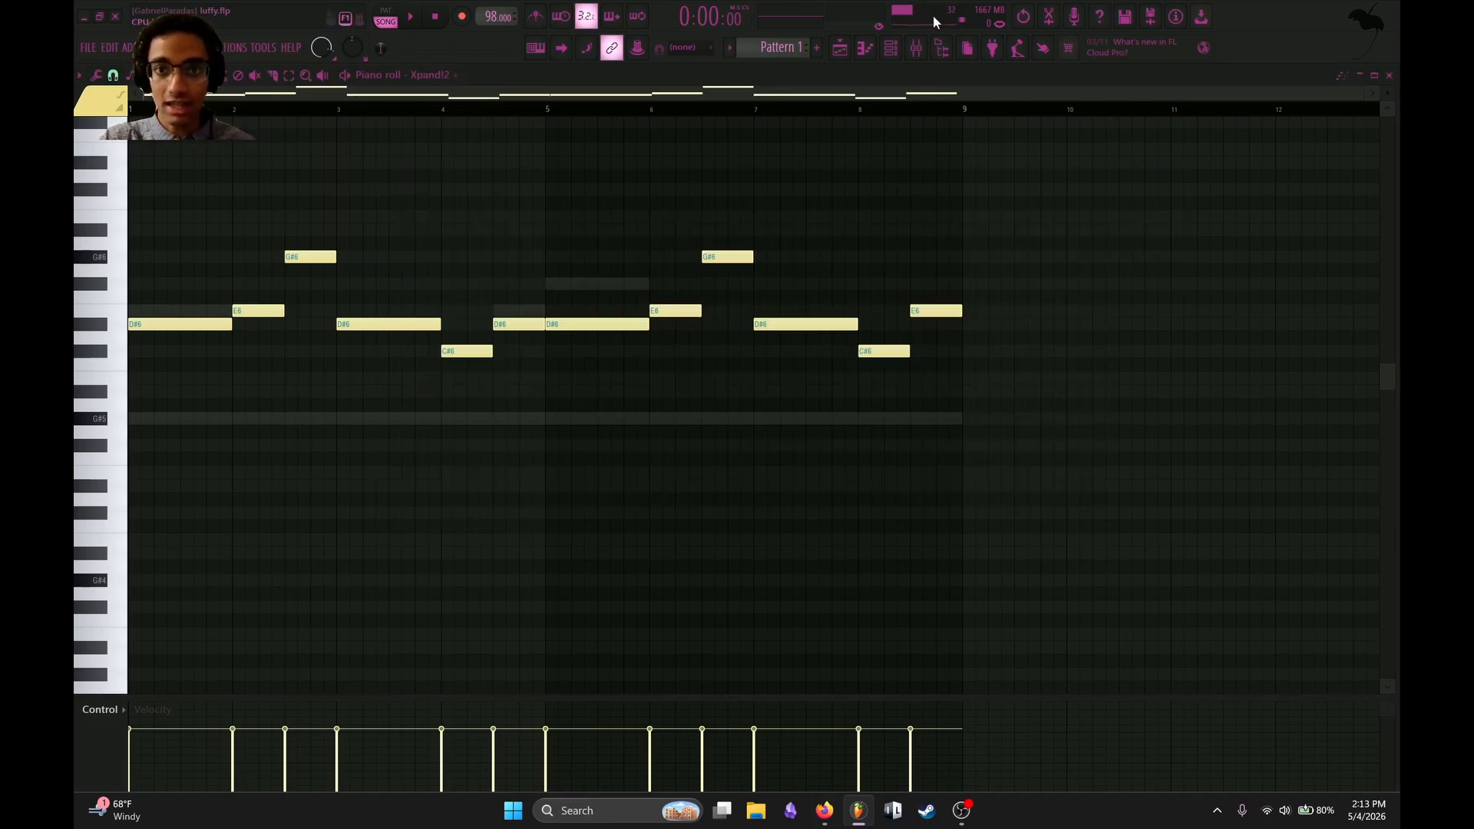
click(889, 54)
key(F8)
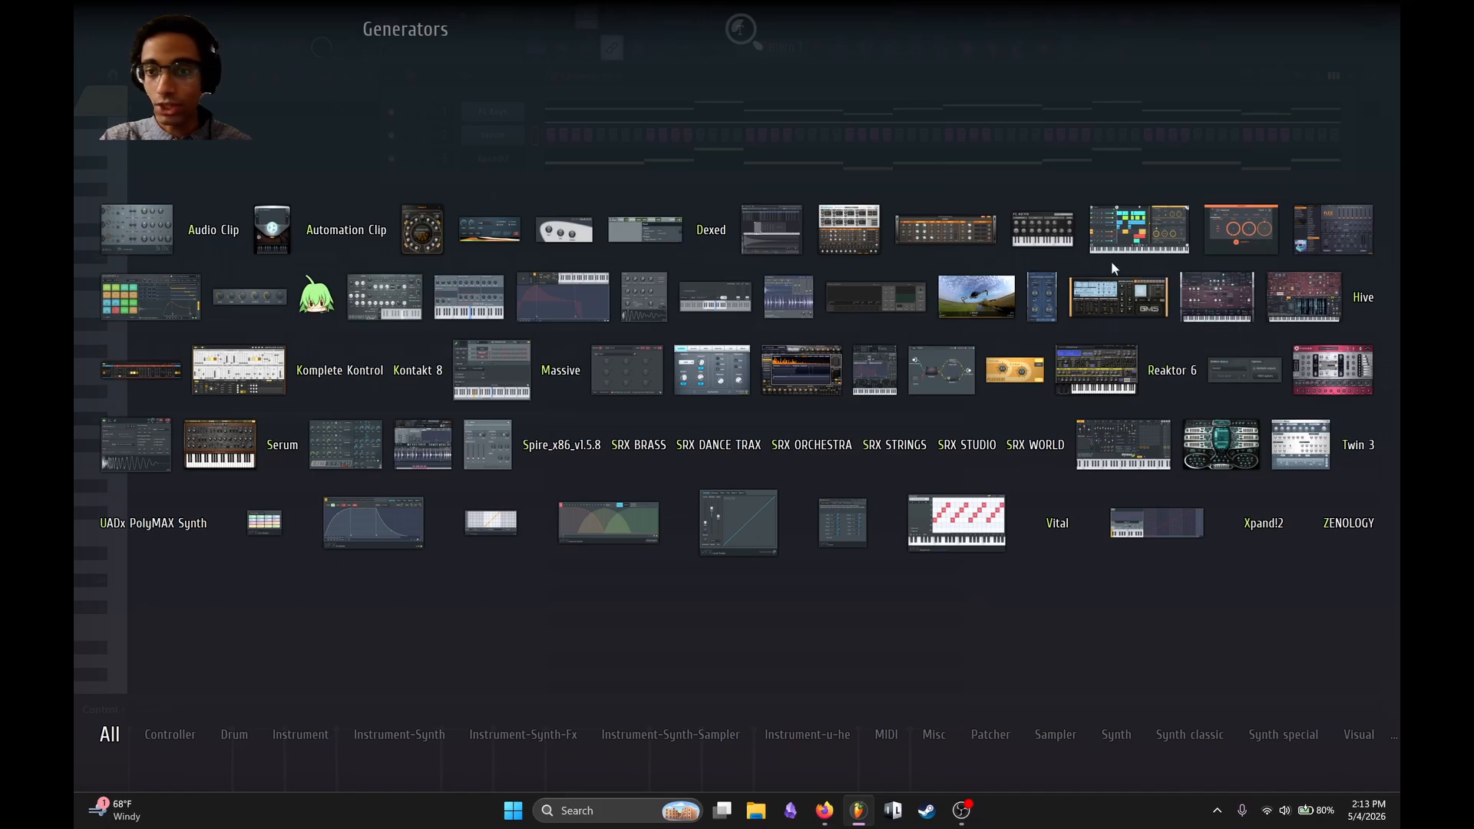
click(1340, 235)
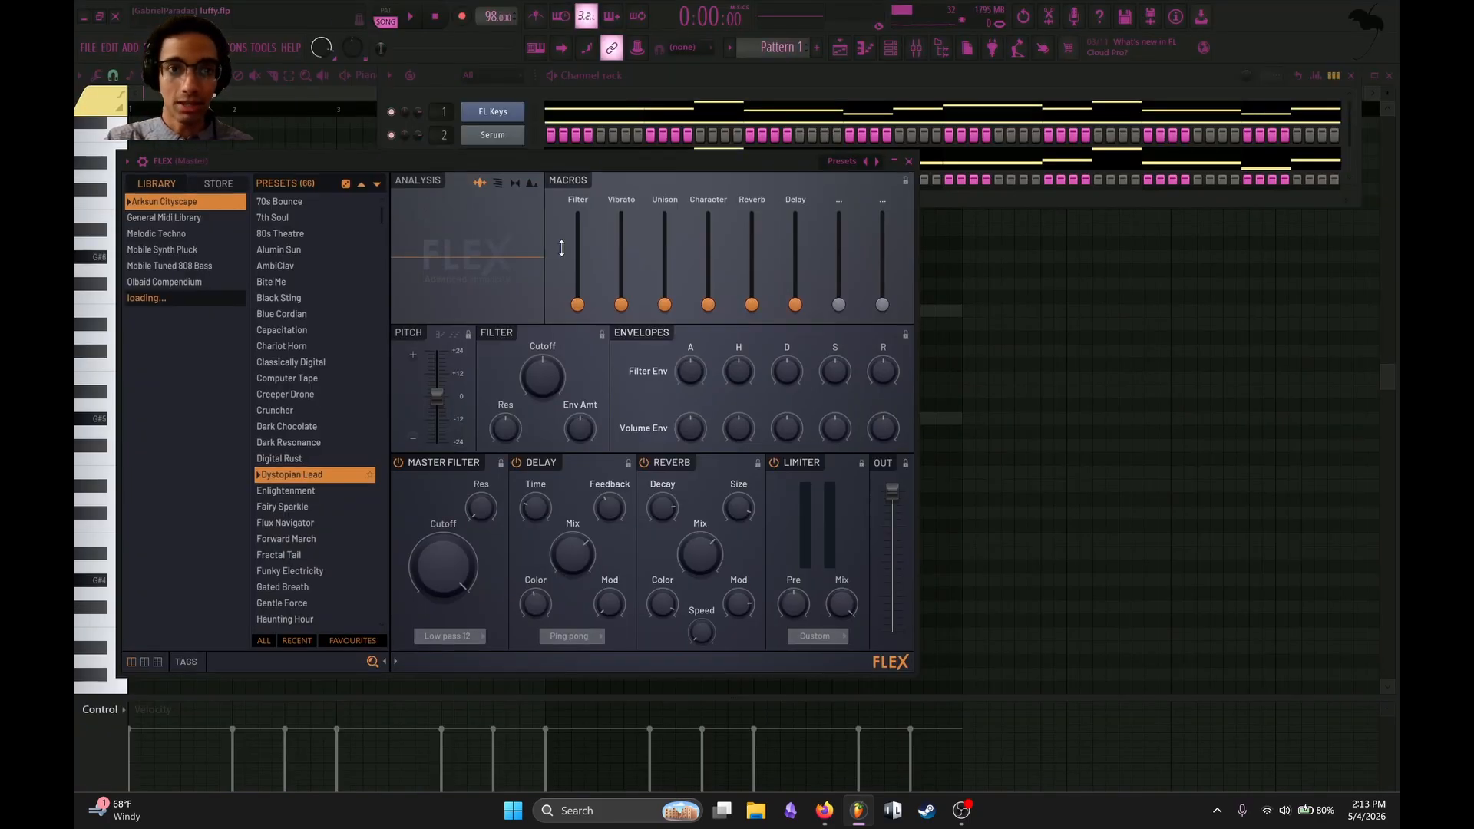
drag(557, 161, 557, 273)
right_click(476, 160)
click(909, 274)
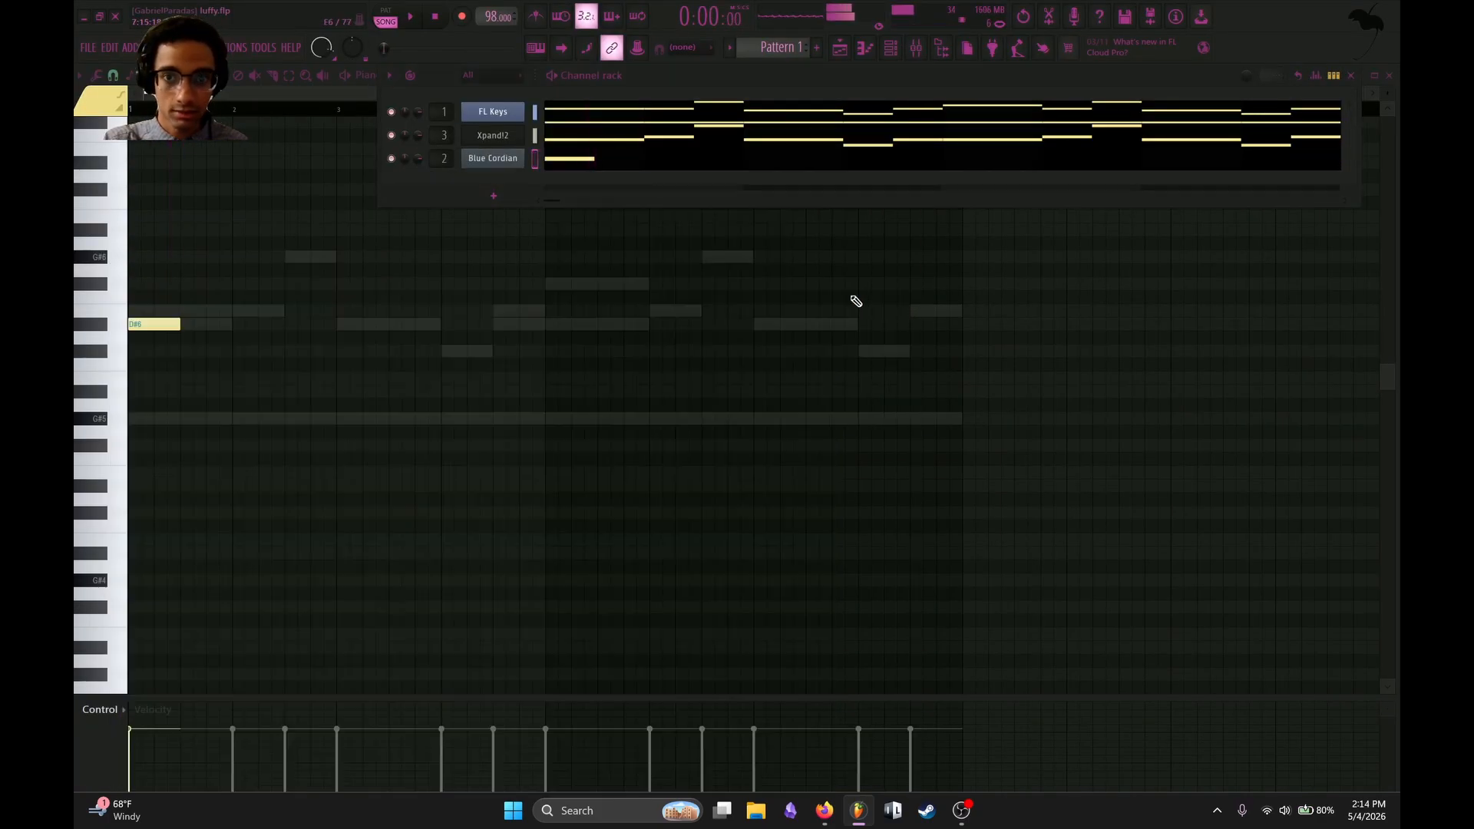
Draw half-bar notes C#6, B5 and C#6 after the opening D#6 in the Blue Cordian piano roll and audition them.
key(space)
click(184, 351)
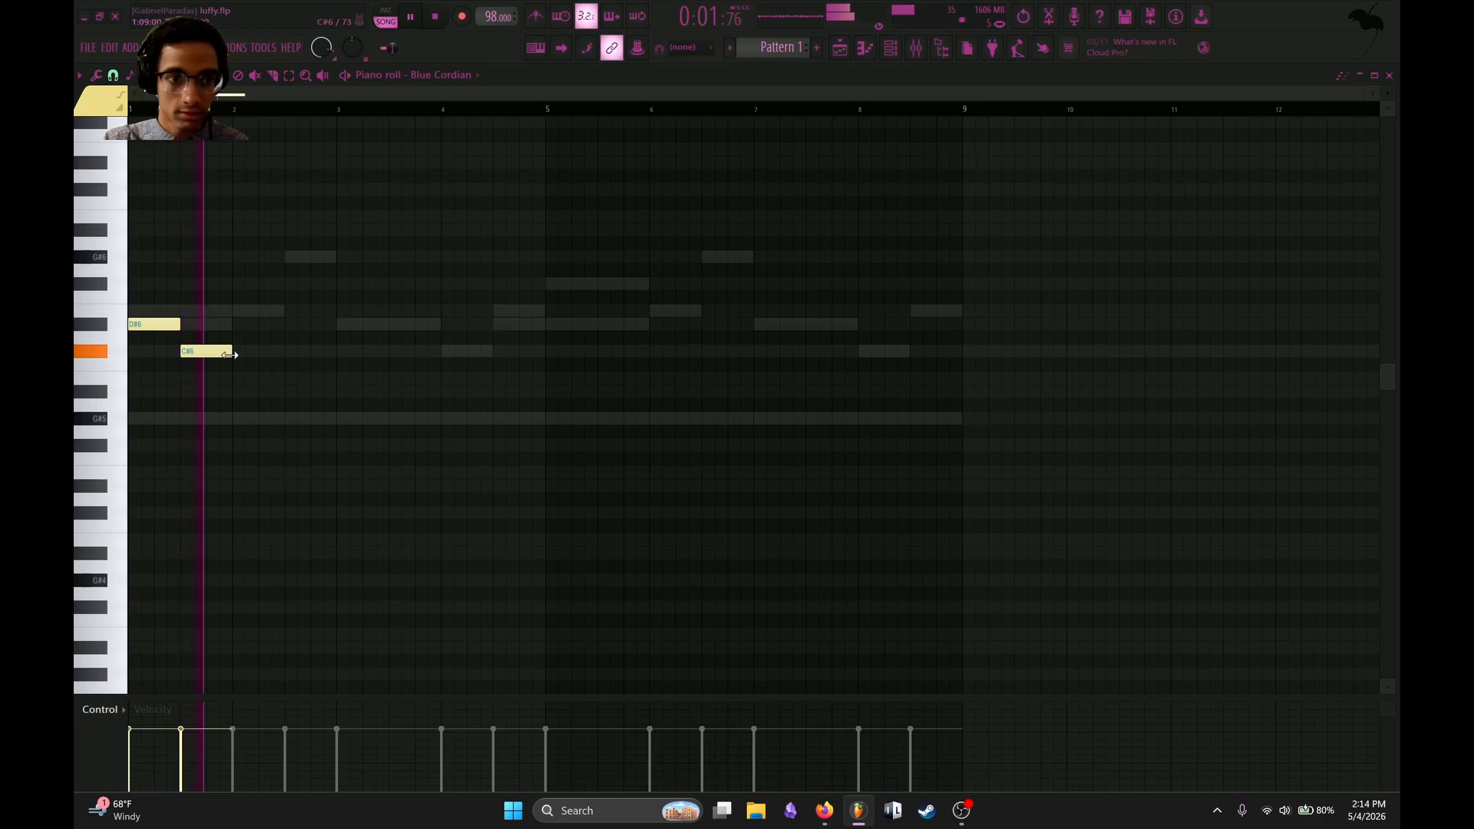
click(246, 378)
drag(243, 380, 233, 377)
key(space)
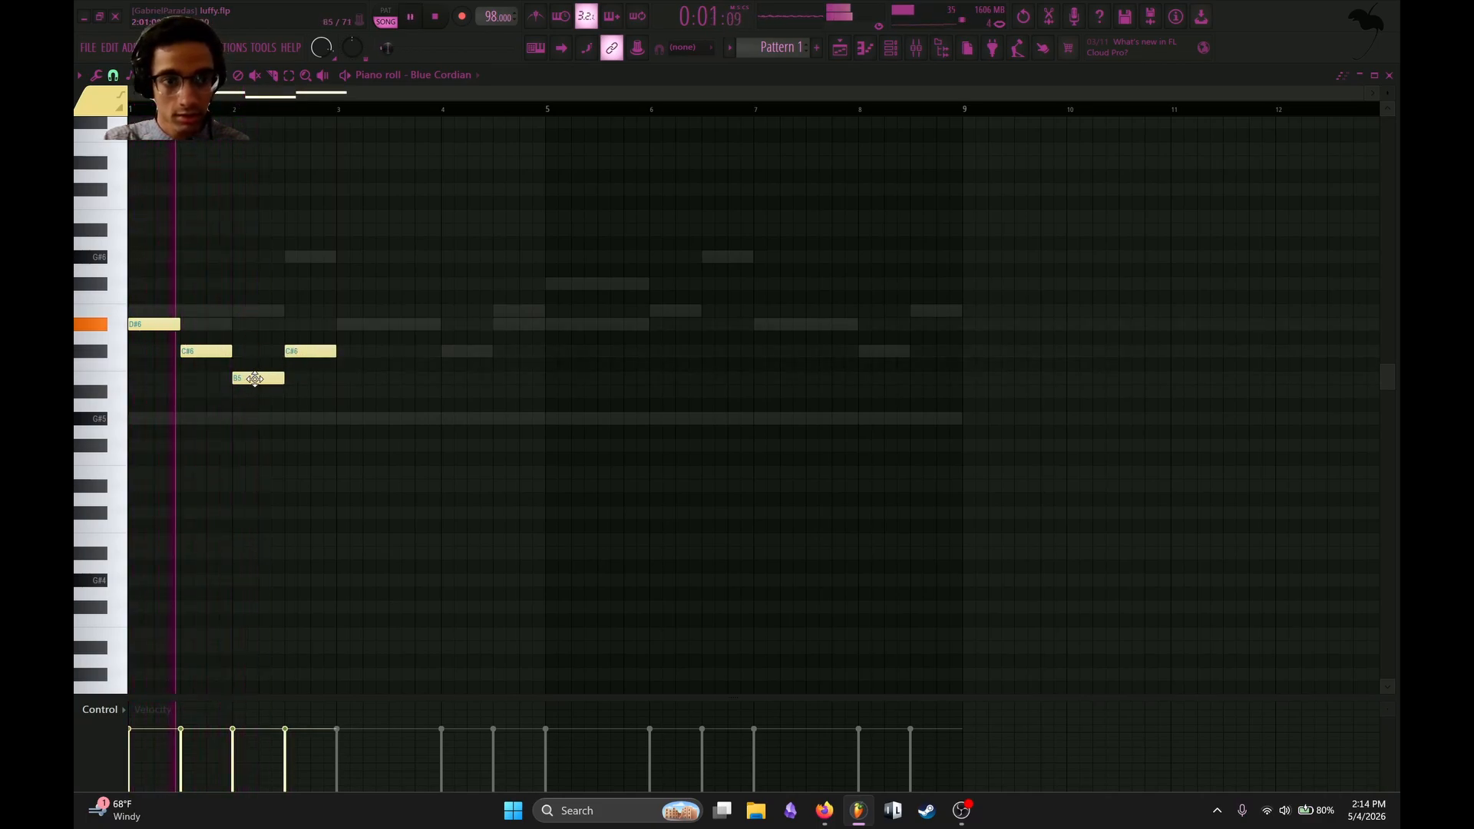
Delete the B5 note, raise the last C#6 to E6, and add D#6 and C#6 half-bar notes across bar 3.
right_click(251, 379)
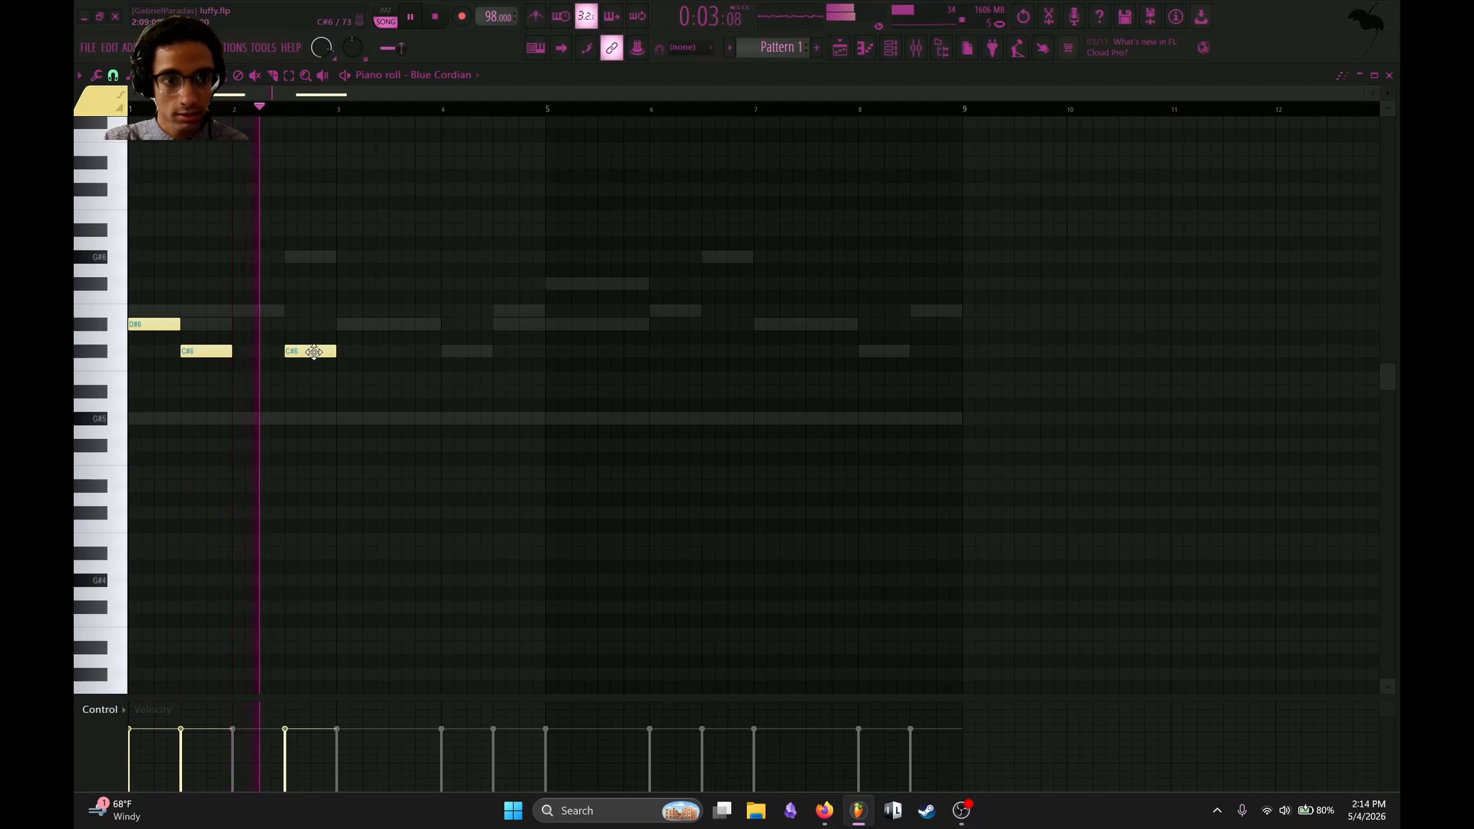
drag(308, 351, 307, 310)
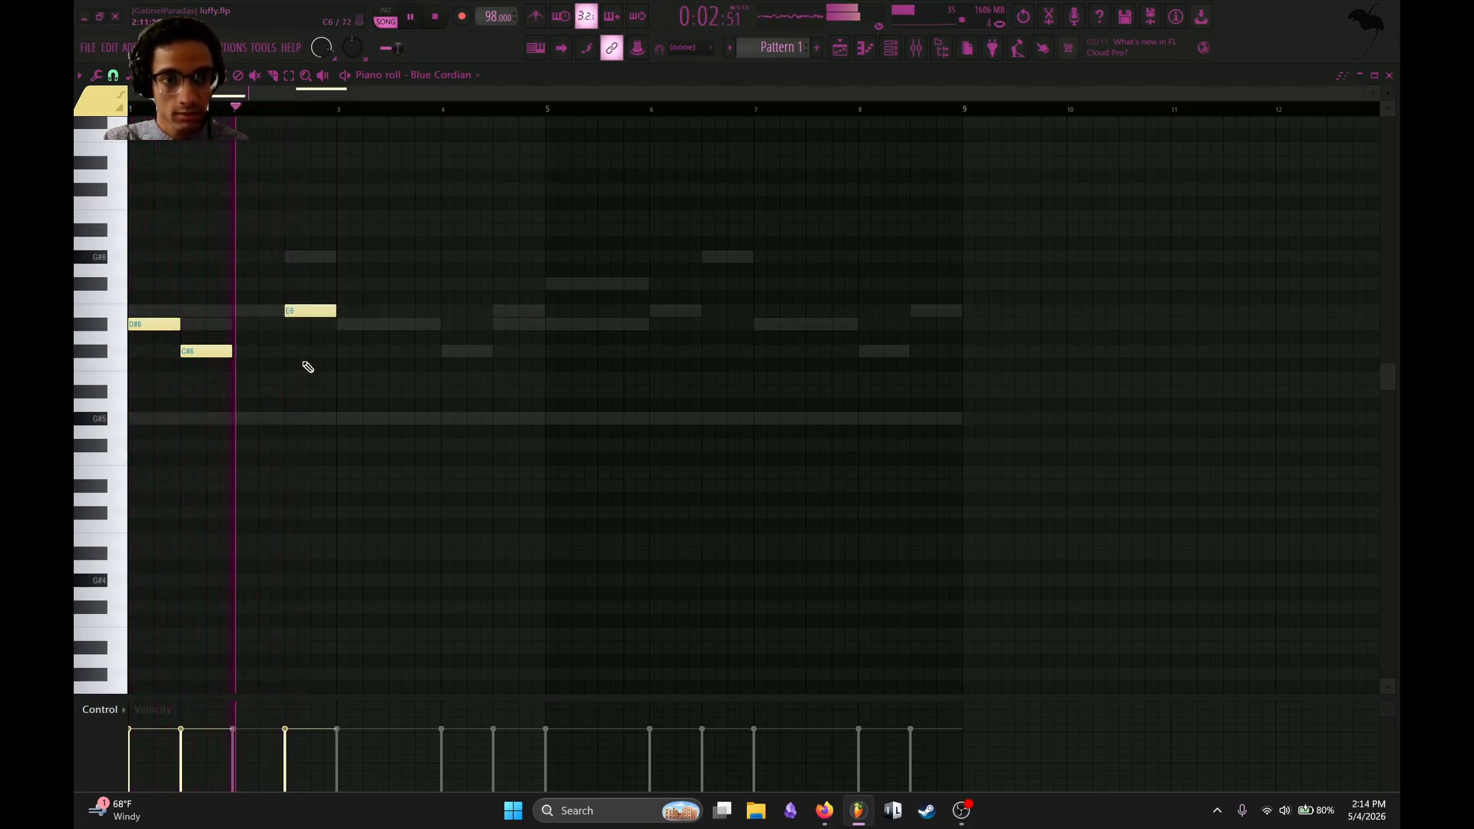
click(342, 325)
click(400, 350)
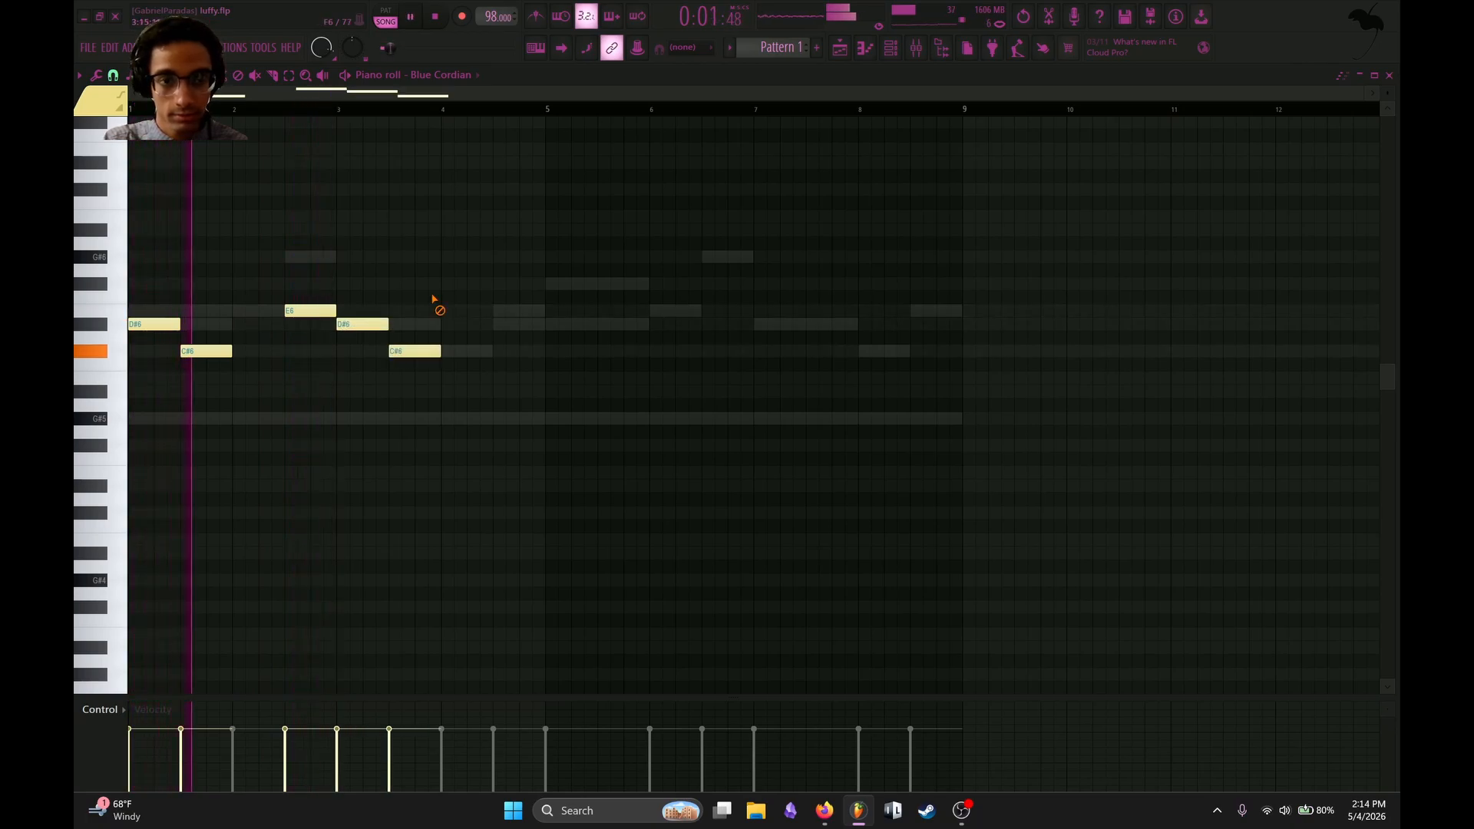
Add an E6 half-bar note midway through bar 4 and duplicate the four-bar phrase into bars 5 to 8.
click(504, 310)
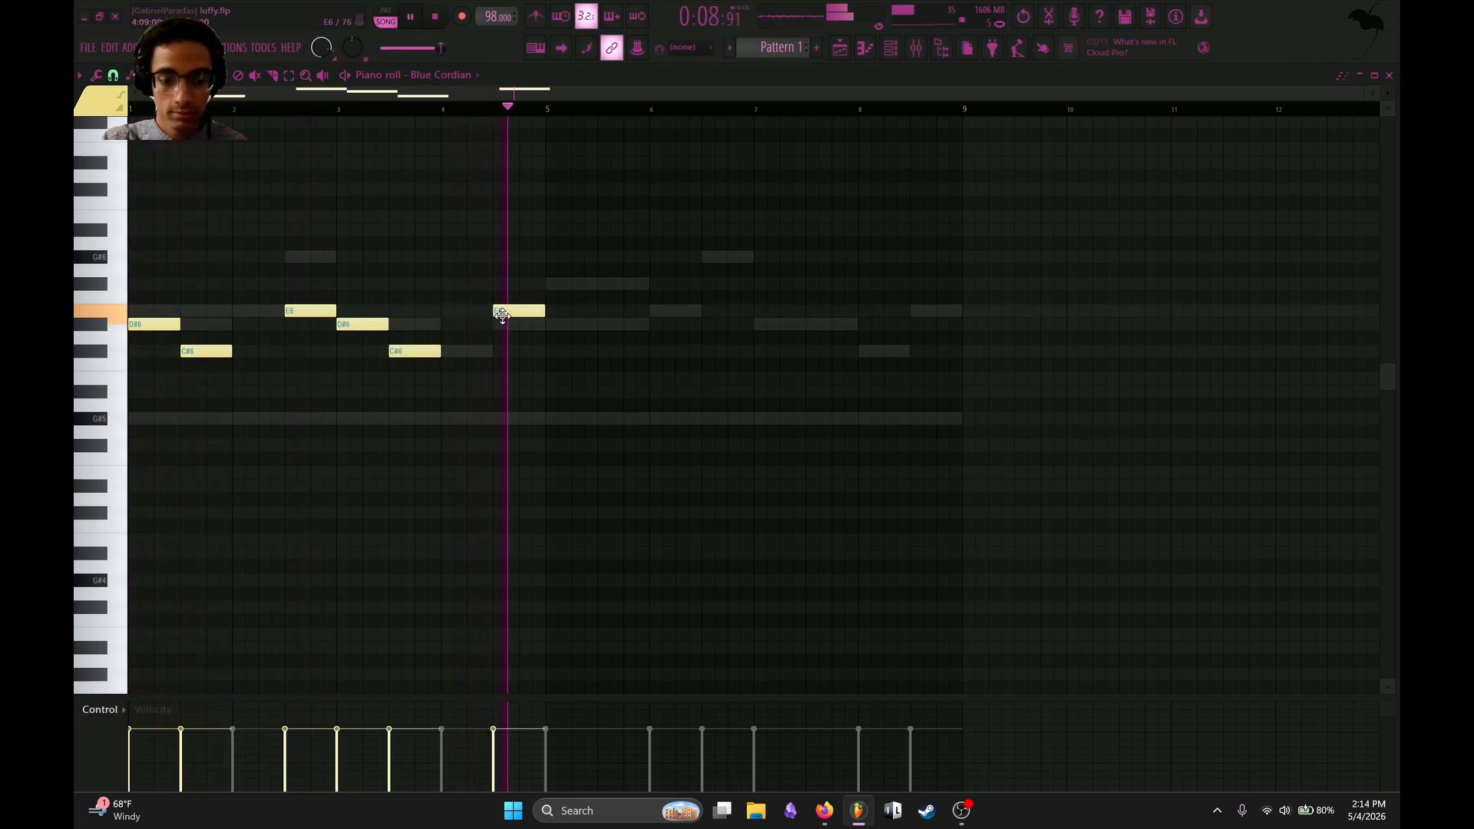
key(ctrl+b)
key(space)
scroll(589, 225, up, 1)
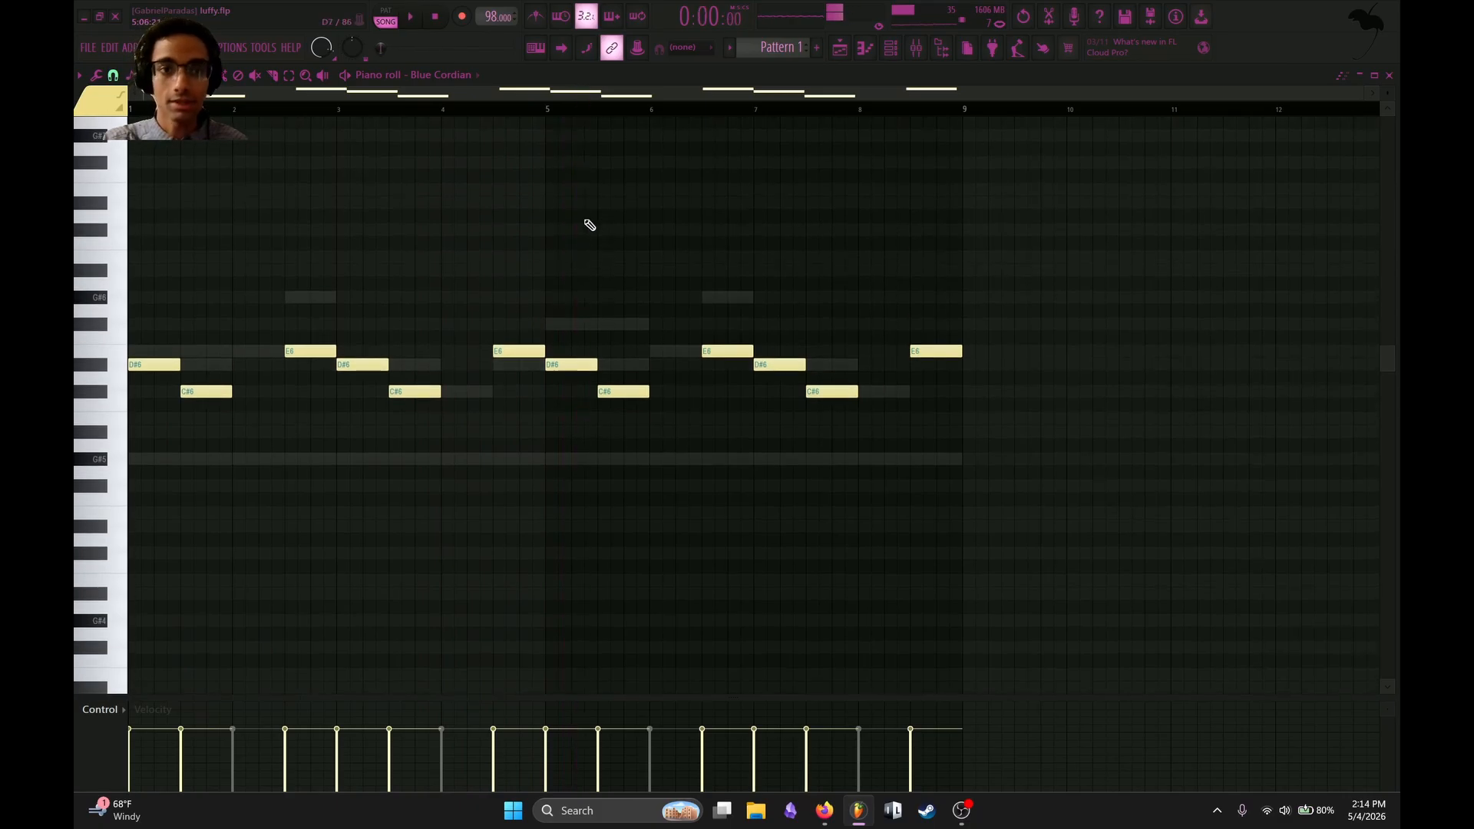
Lower the KEYS 2 volume in the mixer and save the project.
click(916, 48)
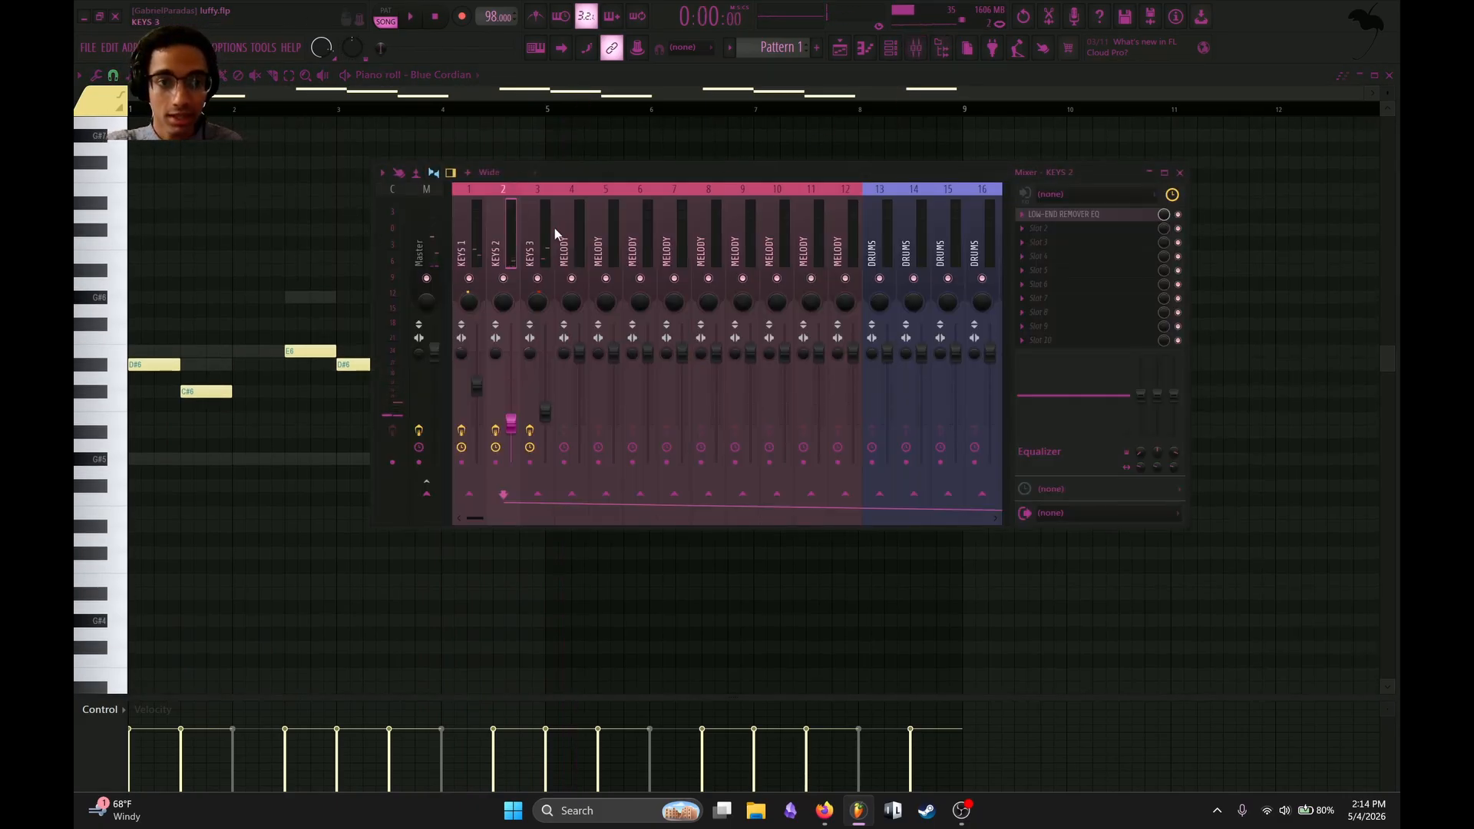
key(ctrl+s)
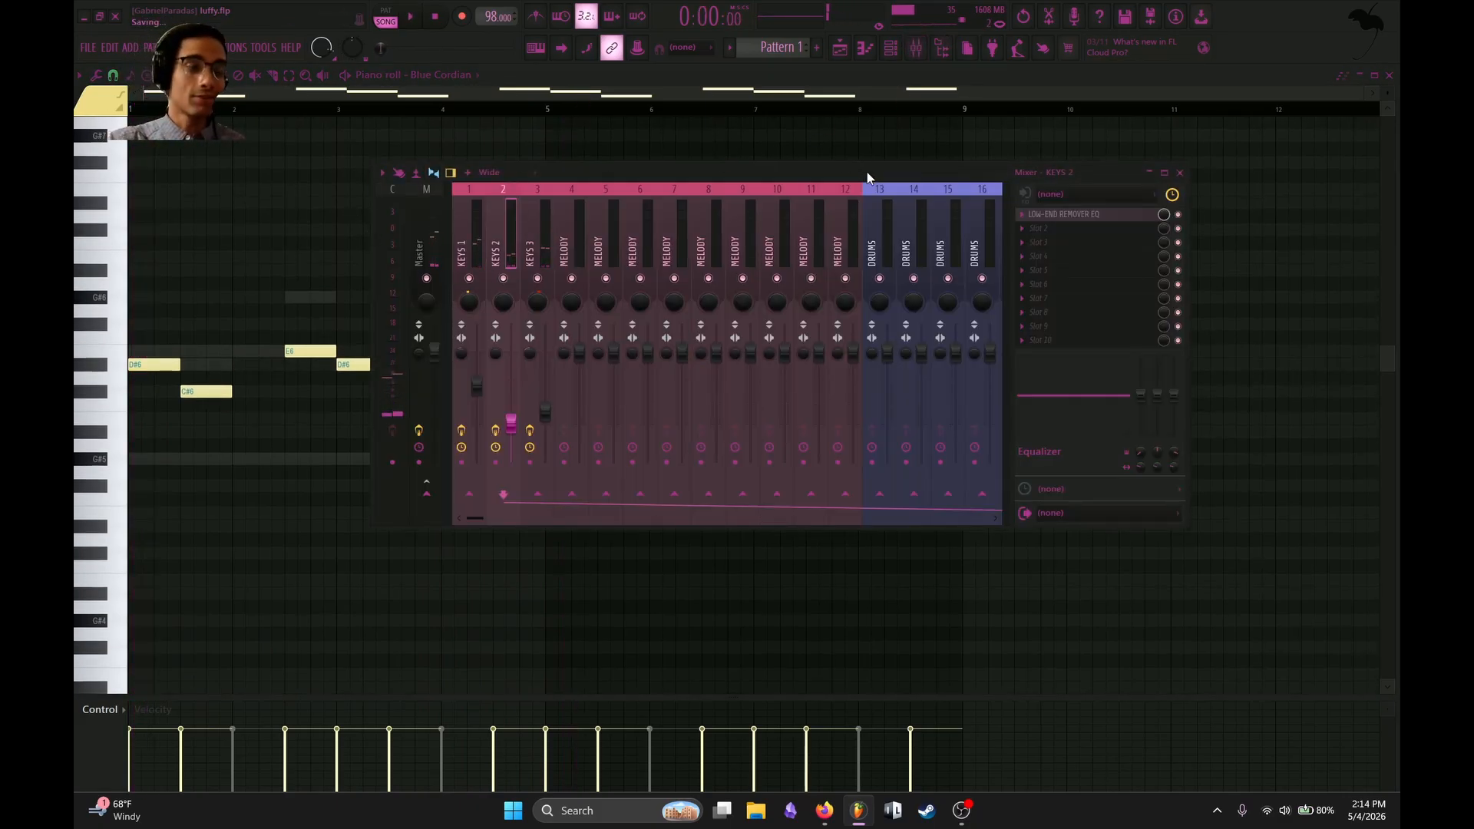
Reset bands 5, 6 and 7 of the KEYS 2 low-end remover EQ while the pattern plays.
click(1075, 214)
key(space)
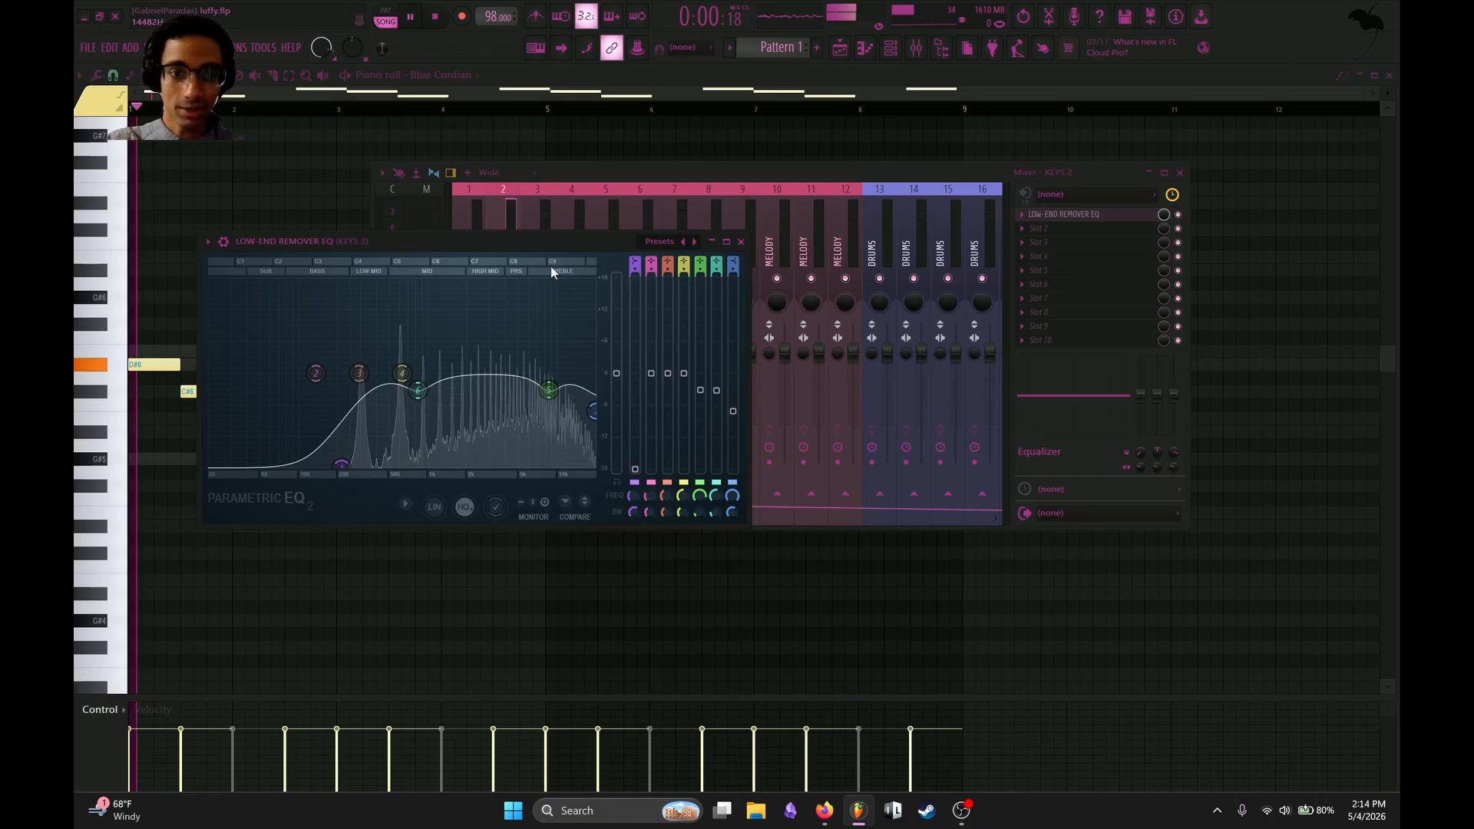
right_click(418, 390)
click(442, 408)
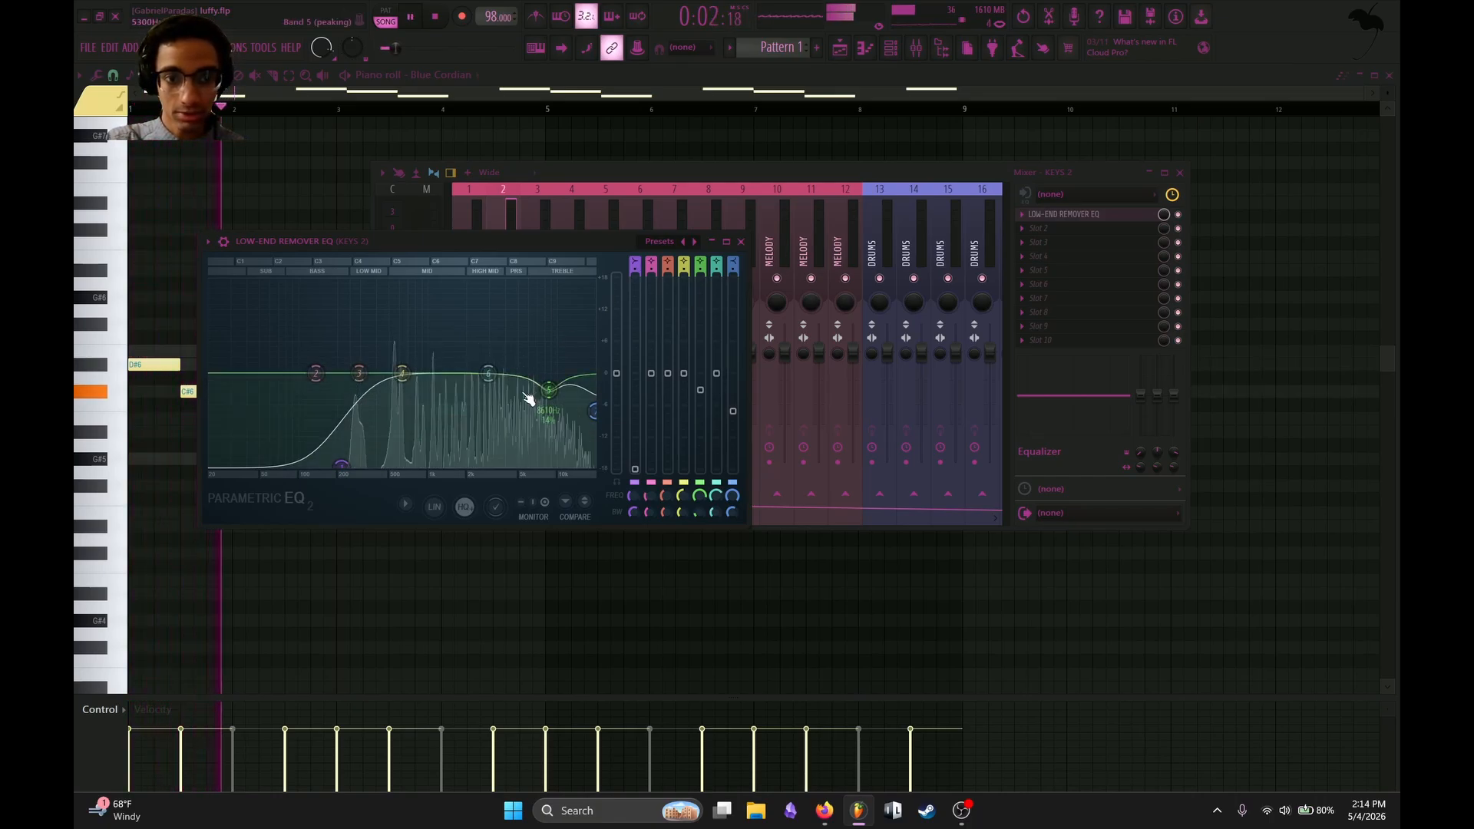
right_click(549, 389)
click(582, 408)
right_click(599, 410)
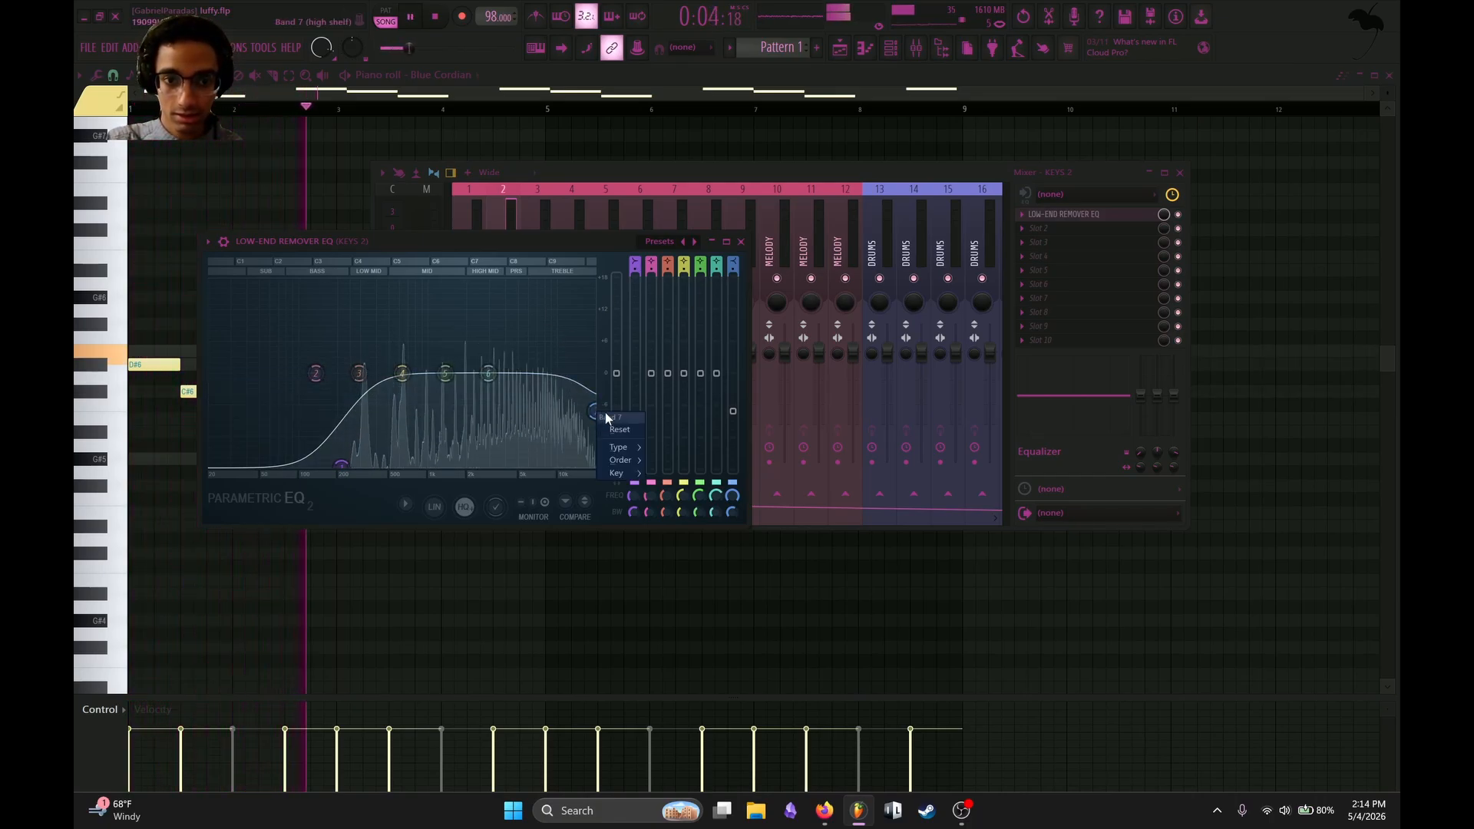
click(606, 426)
Boost the mids with band 6 and slightly cut the highs with band 5 in the KEYS 2 EQ, leaving band 7 flat.
drag(490, 375, 469, 330)
scroll(495, 304, down, 3)
drag(448, 385, 591, 353)
scroll(501, 359, down, 10)
key(space)
key(space)
right_click(540, 370)
click(560, 386)
right_click(591, 352)
click(609, 386)
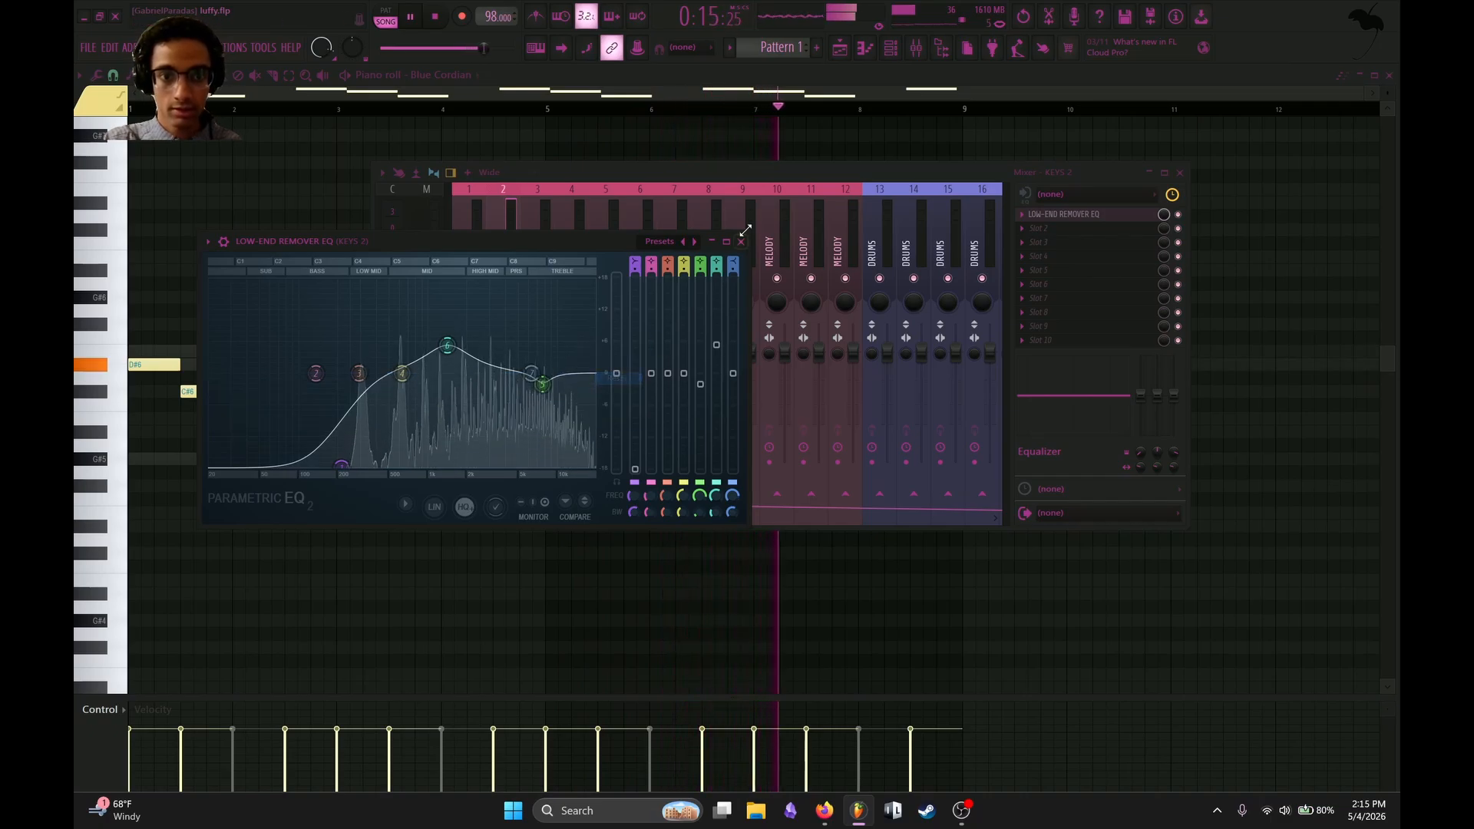
Close the KEYS 2 EQ, audition the melody and review the track's send to the long reverb.
click(740, 241)
key(space)
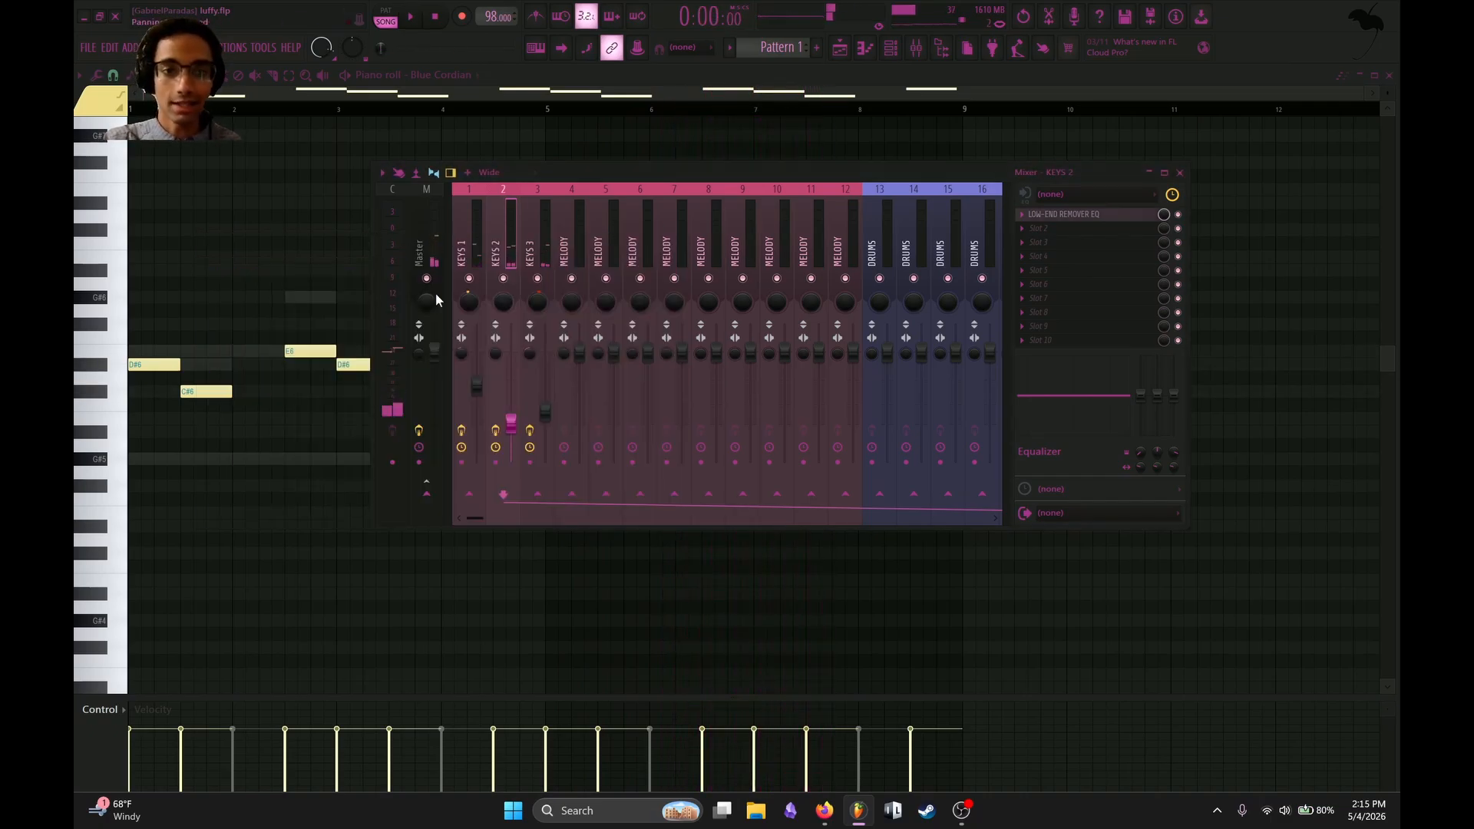
key(space)
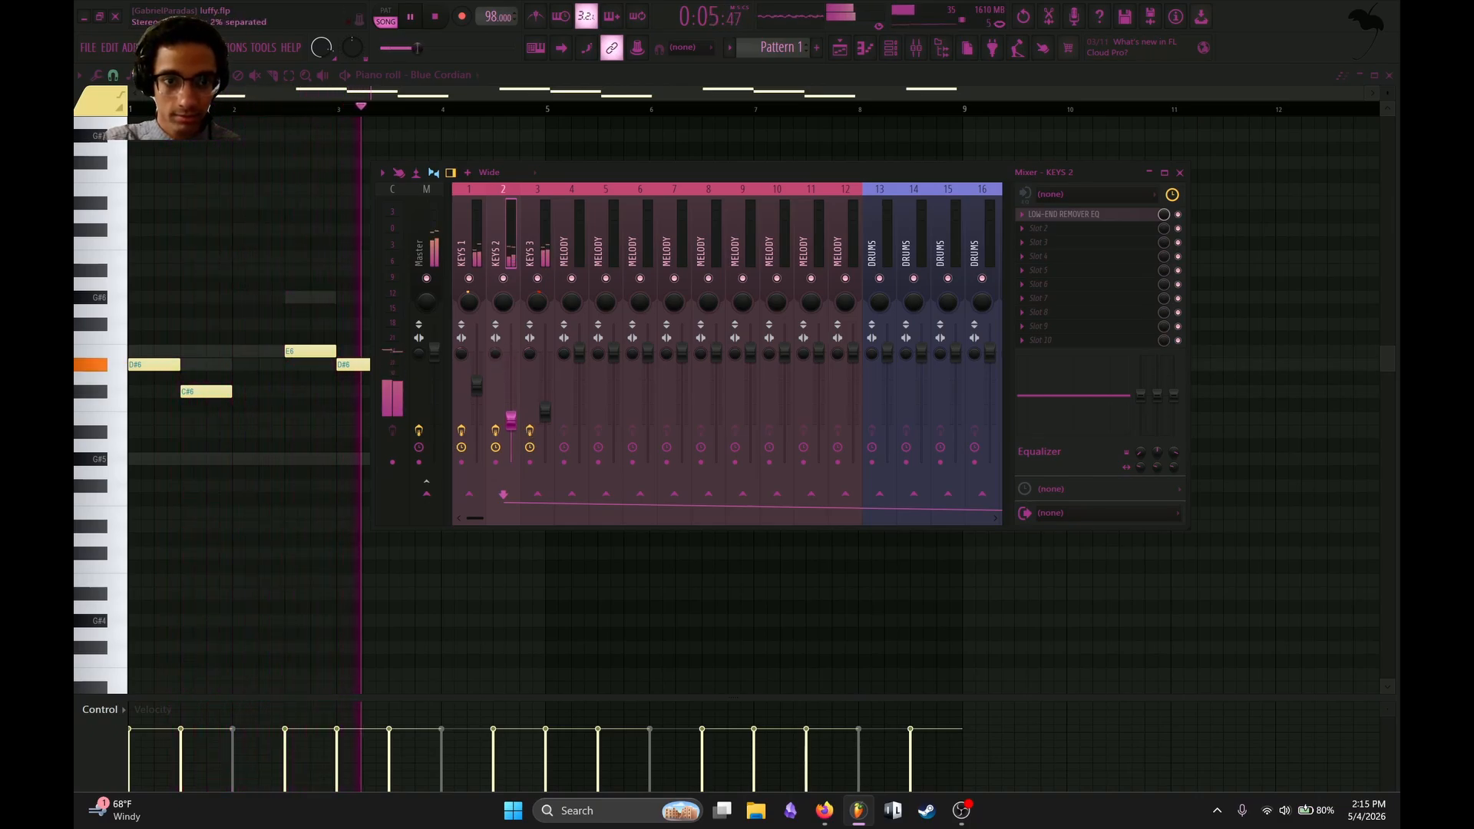
key(space)
scroll(790, 247, down, 10)
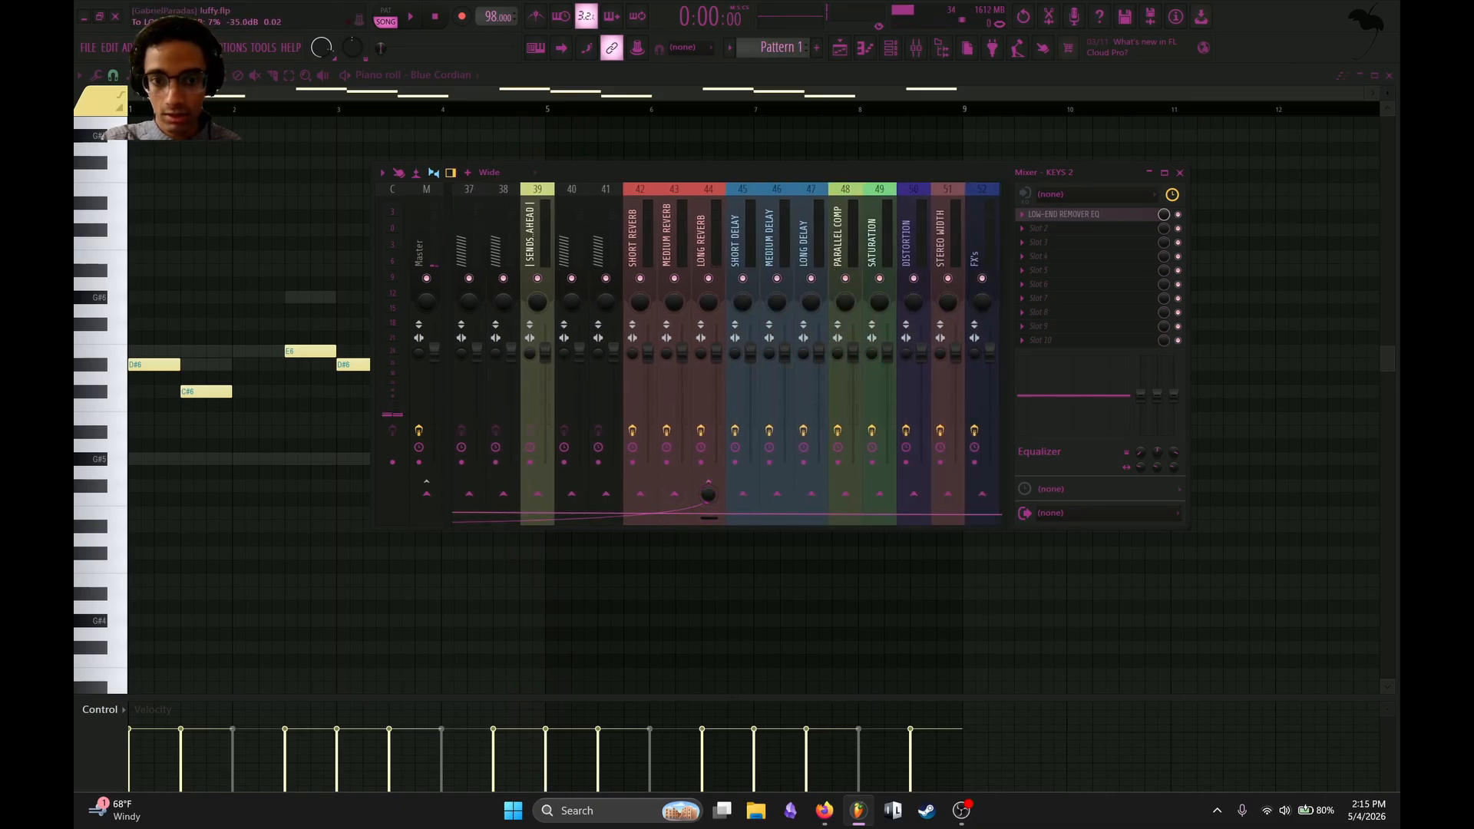
Add the Clap - WOD - CLAP and Closed Hat 2 sample channels and open the clap's piano roll.
click(893, 49)
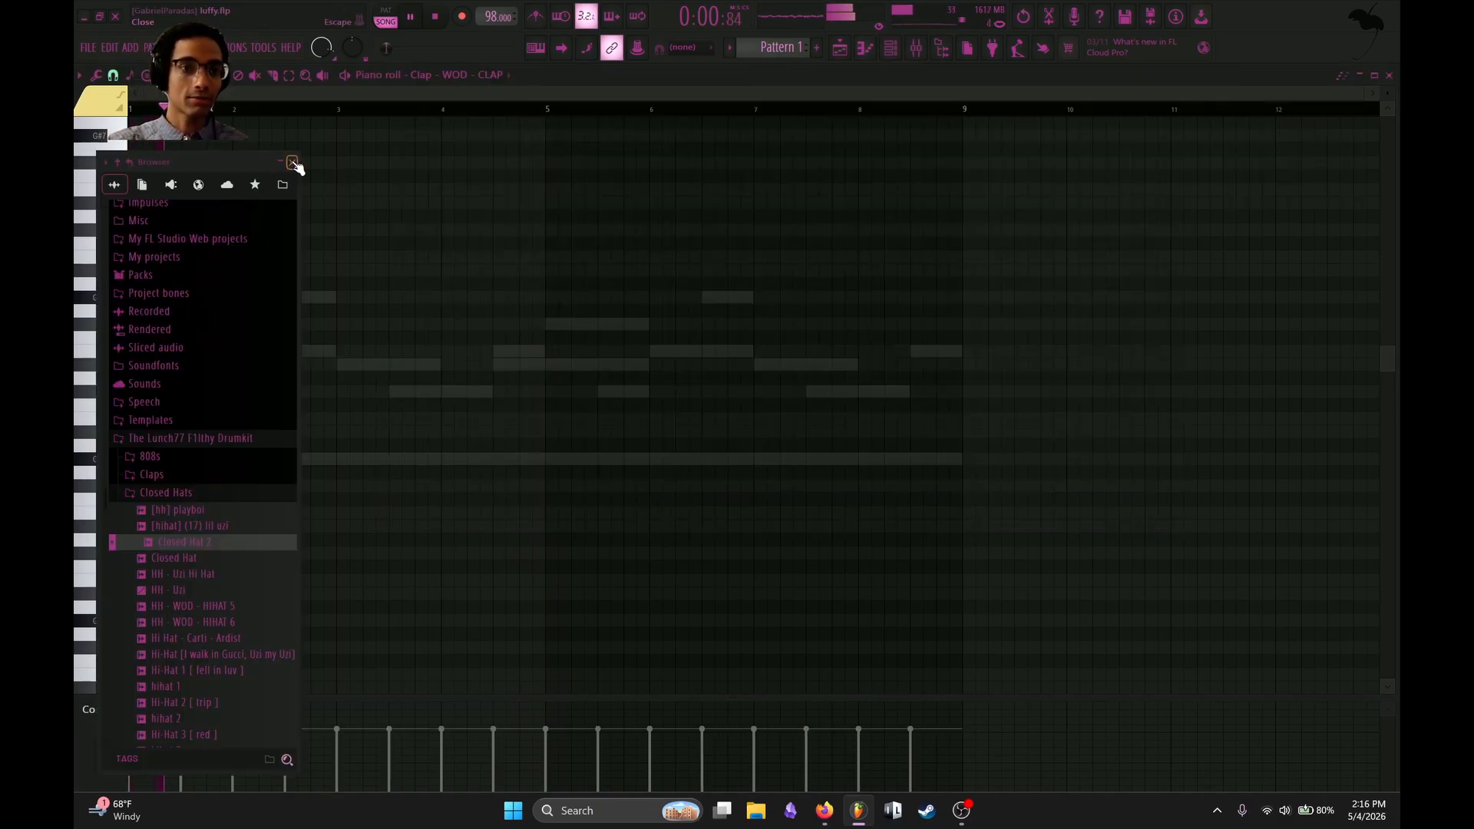
click(292, 163)
key(space)
scroll(221, 376, up, 5)
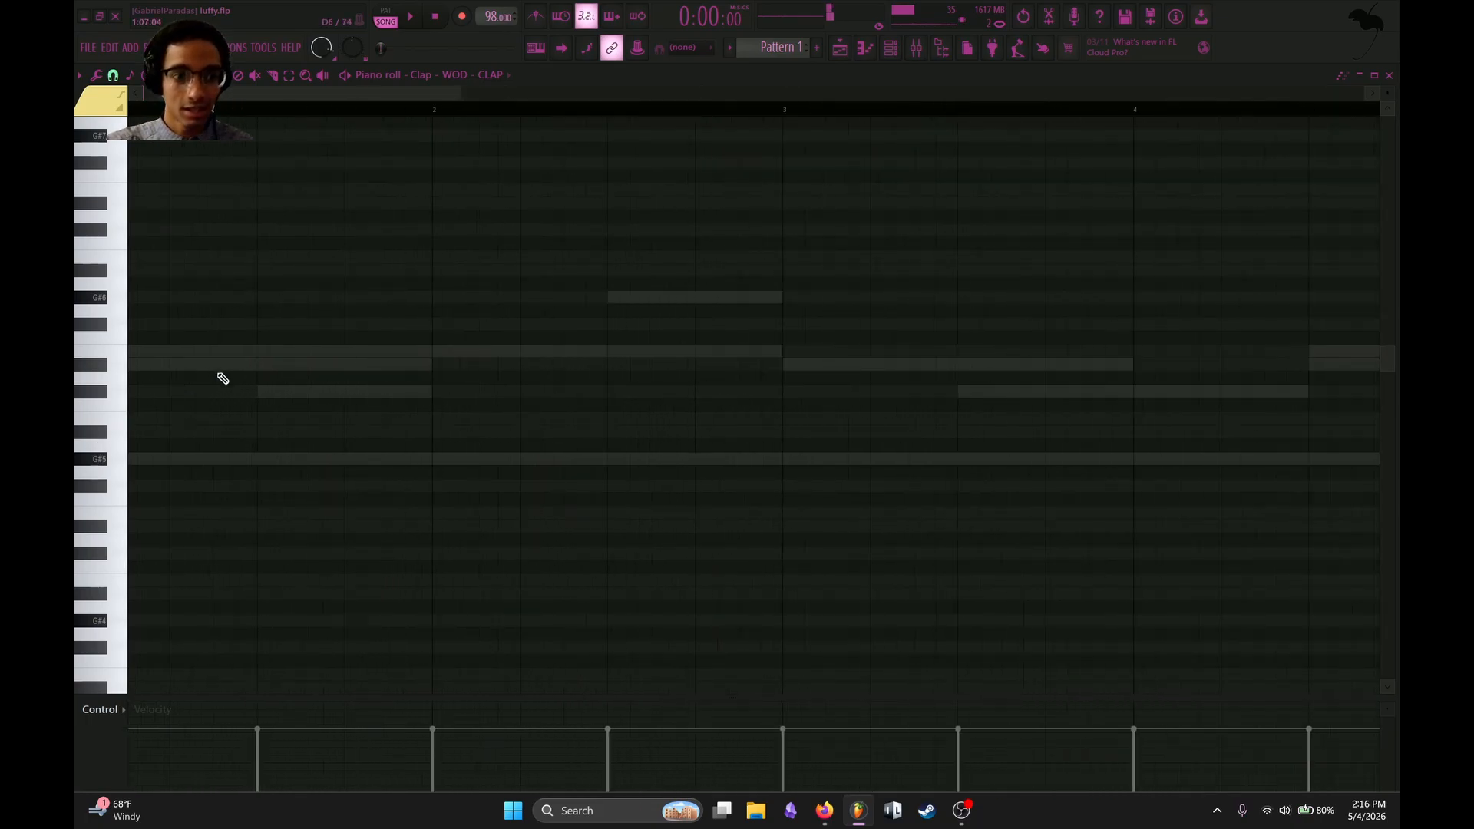
drag(349, 92, 324, 93)
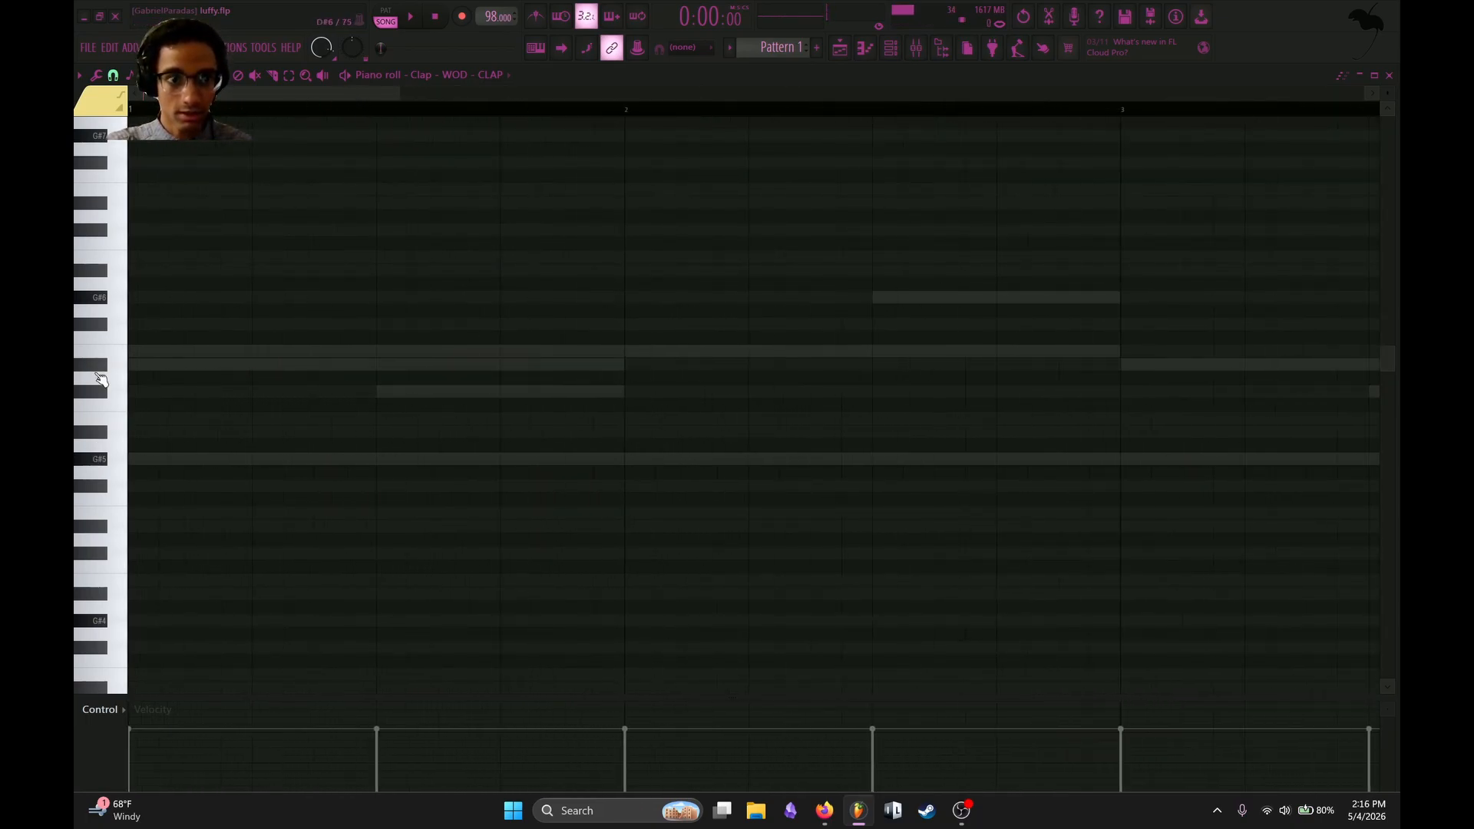
Try a C6 note at the start of the clap pattern, then a clap fill on every 2 steps.
drag(163, 341, 111, 405)
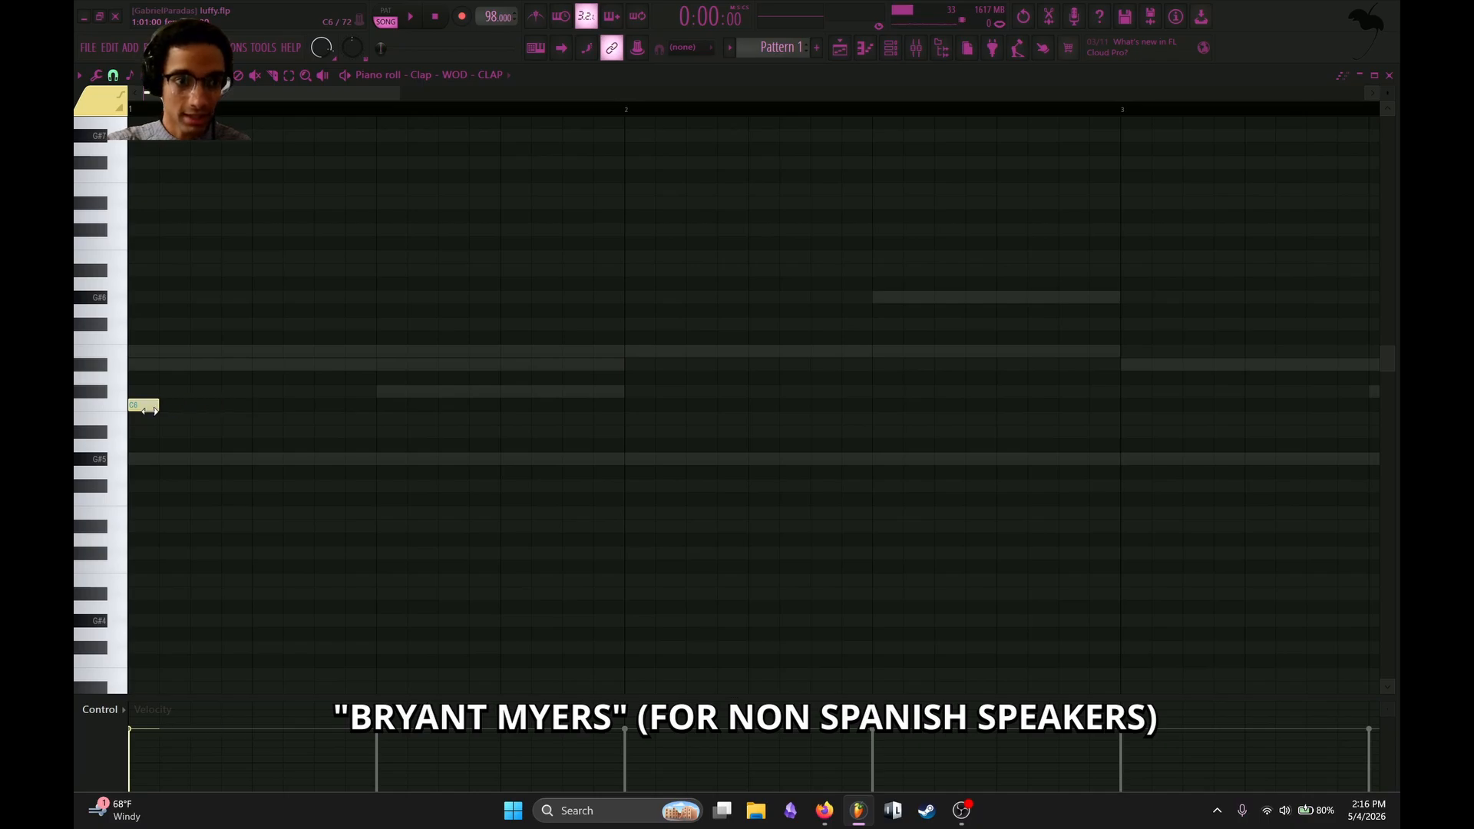
key(F6)
right_click(518, 144)
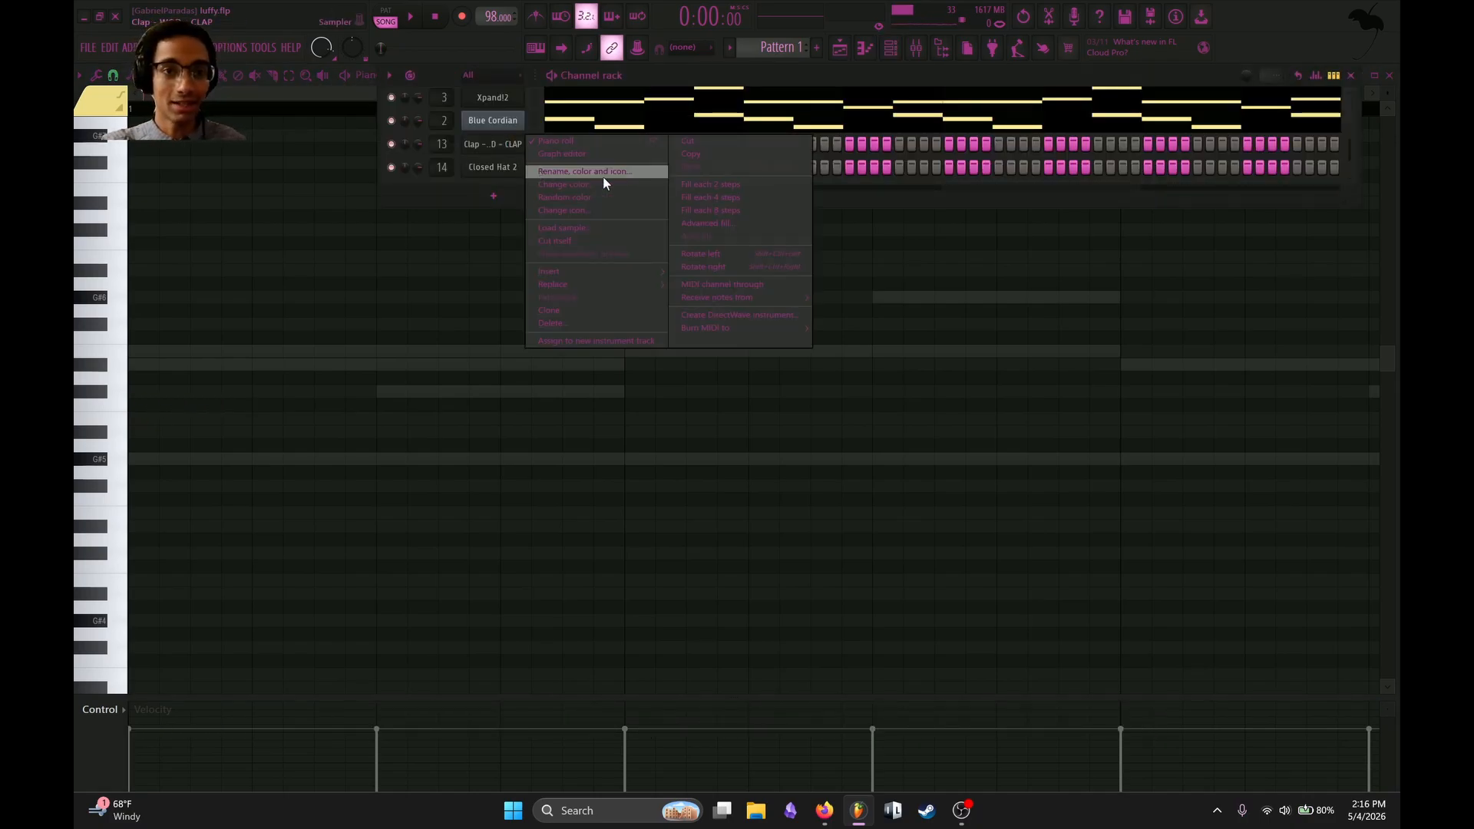
click(725, 189)
key(F6)
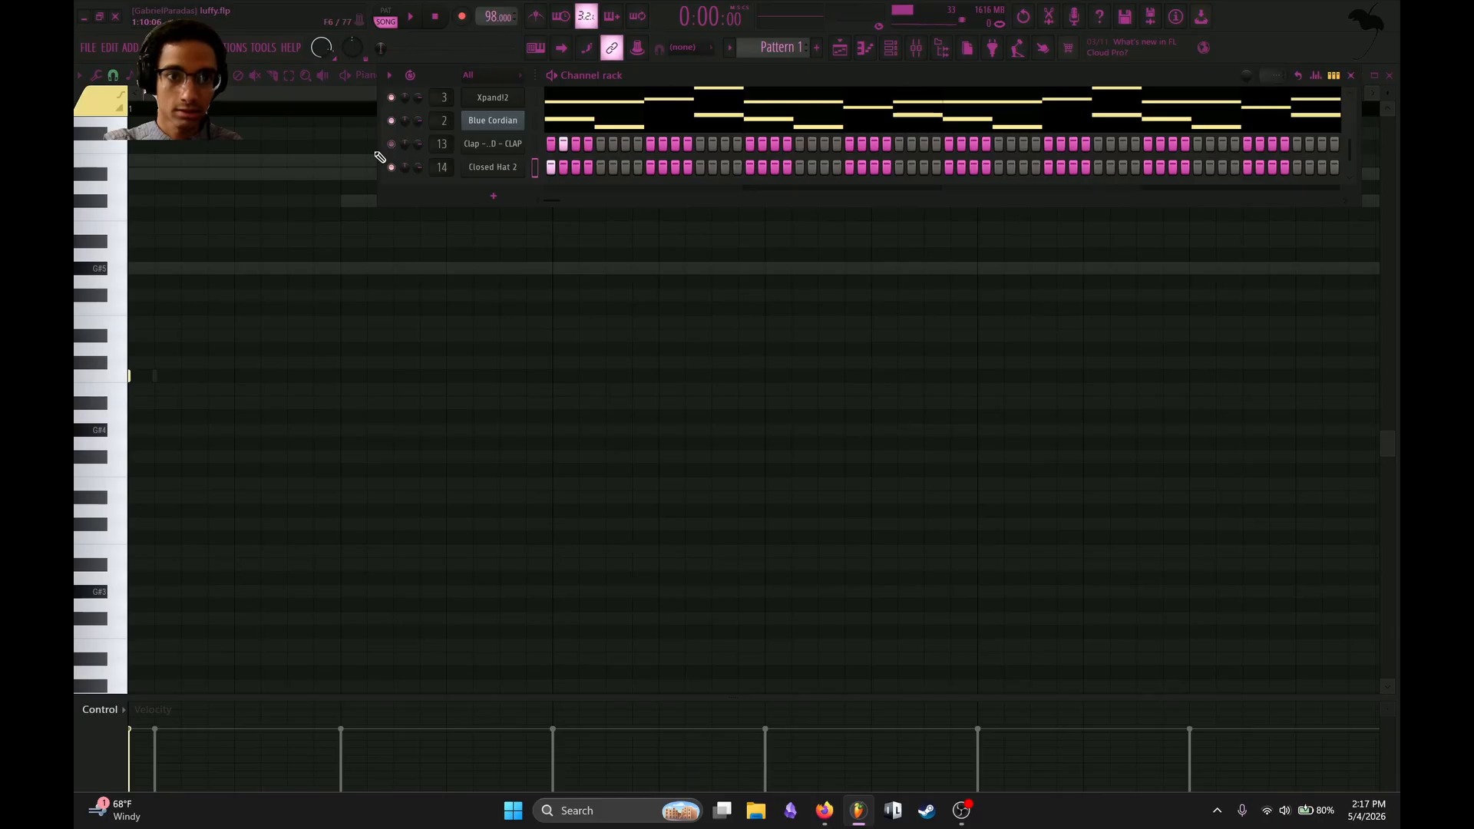
Place C5 hits on steps 1, 4 and 7 of bar 1 in the Closed Hat 2 piano roll.
key(F6)
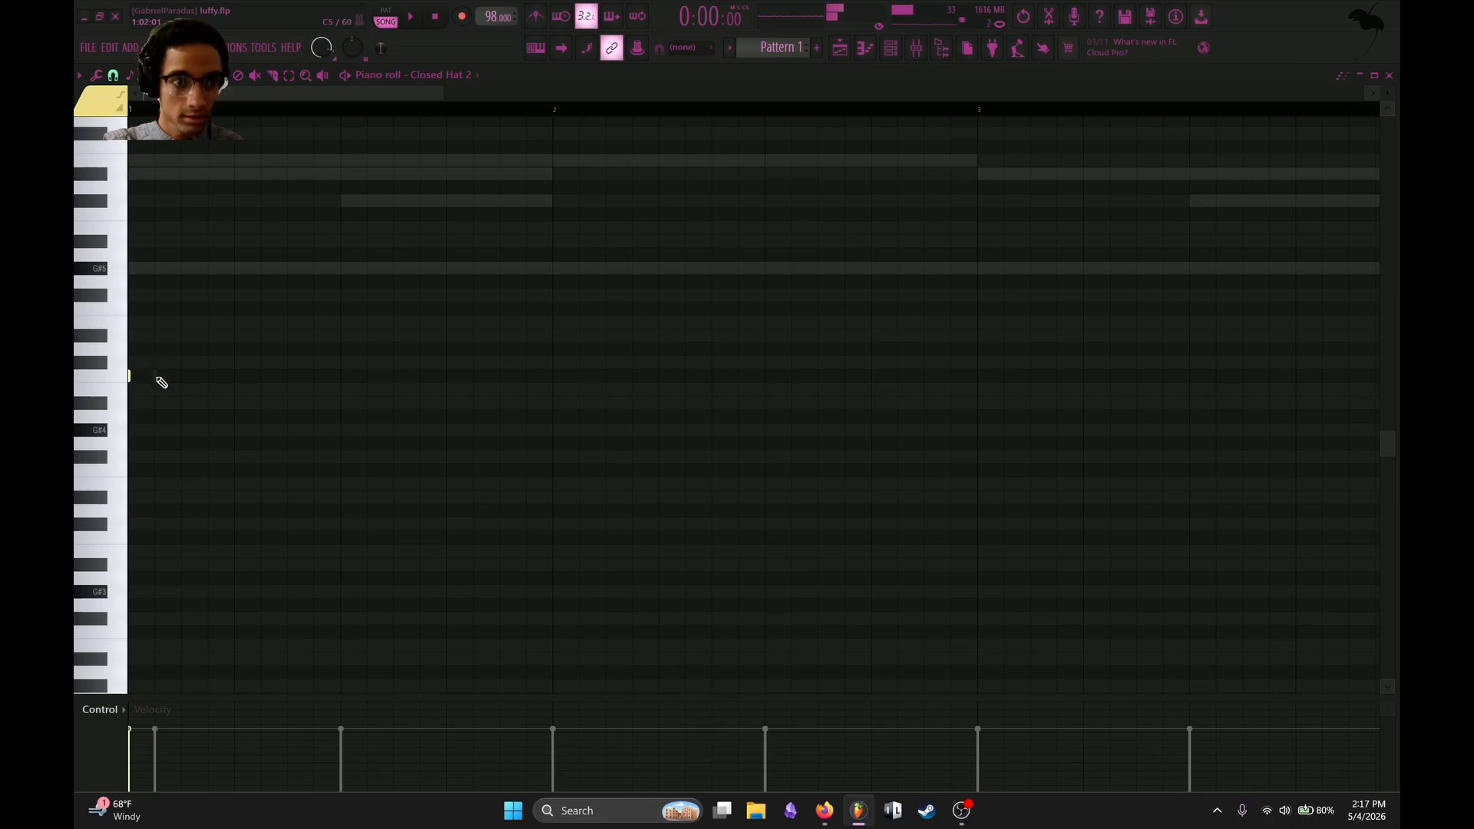
drag(158, 377, 212, 377)
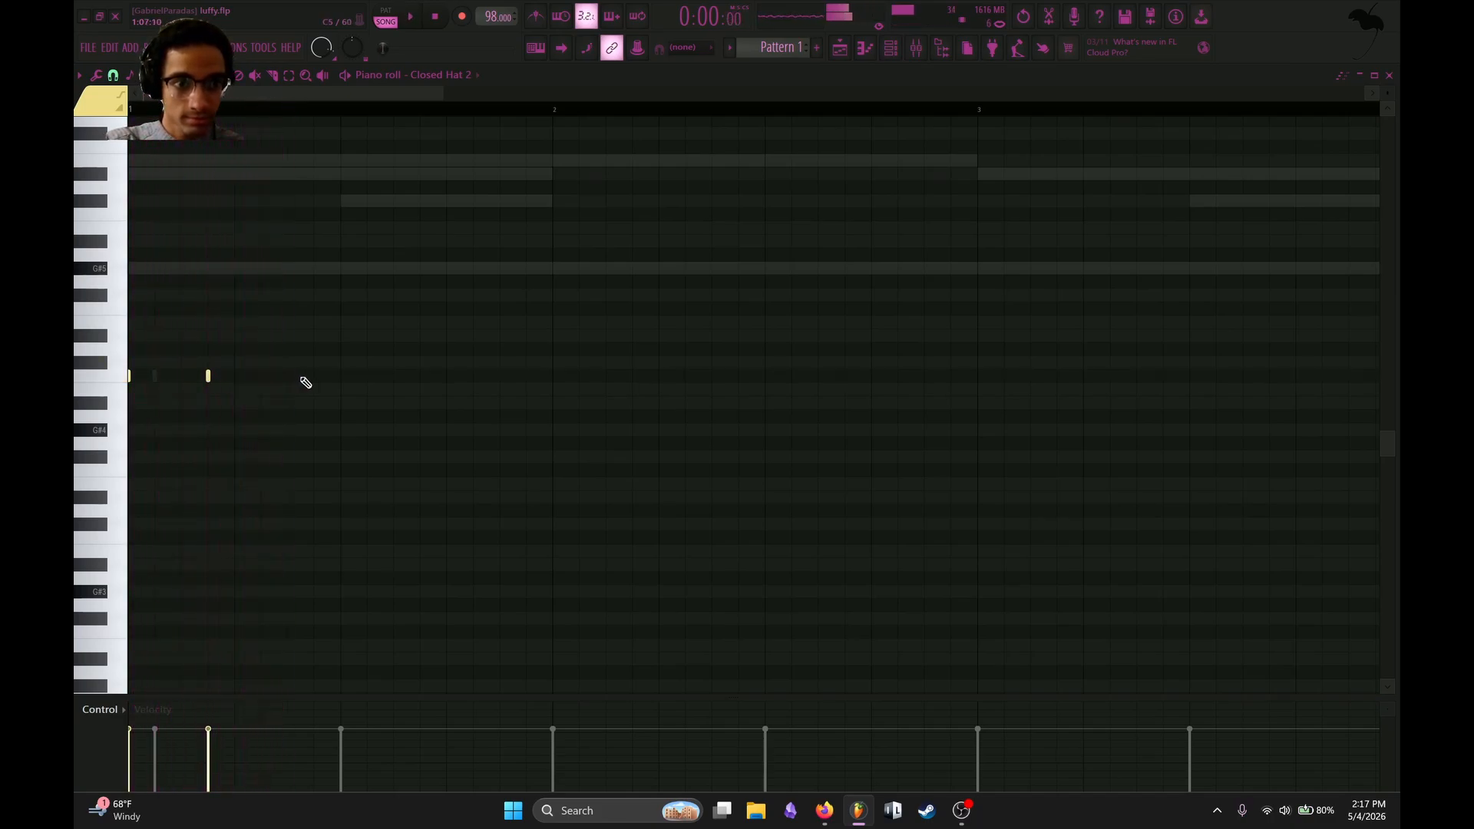
click(261, 375)
key(space)
Add closed hat hits on steps 12 and 15 of bar 1 and audition the rhythm.
key(space)
drag(273, 374, 299, 374)
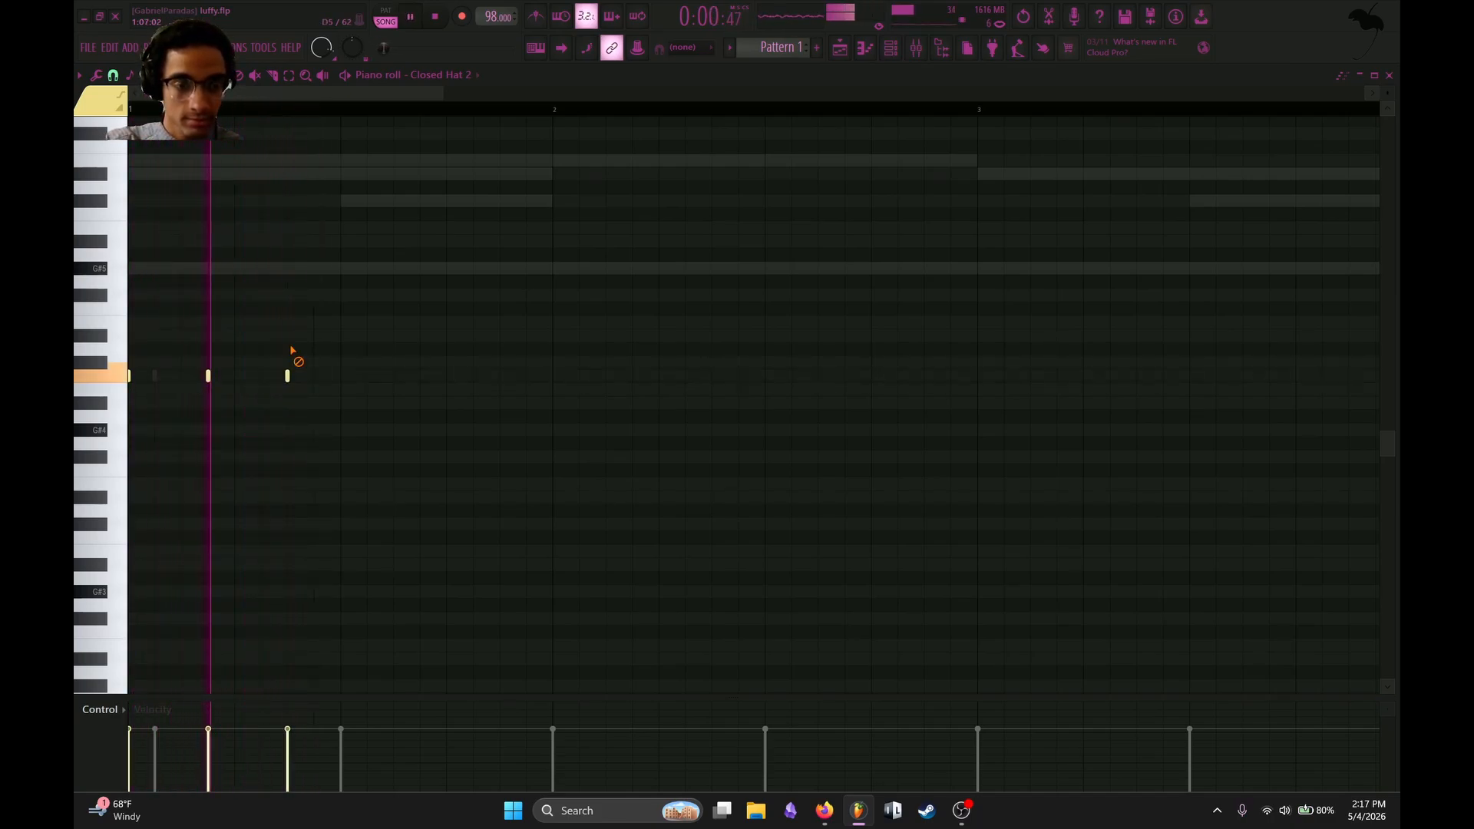
click(404, 375)
key(space)
key(space)
drag(413, 374, 439, 374)
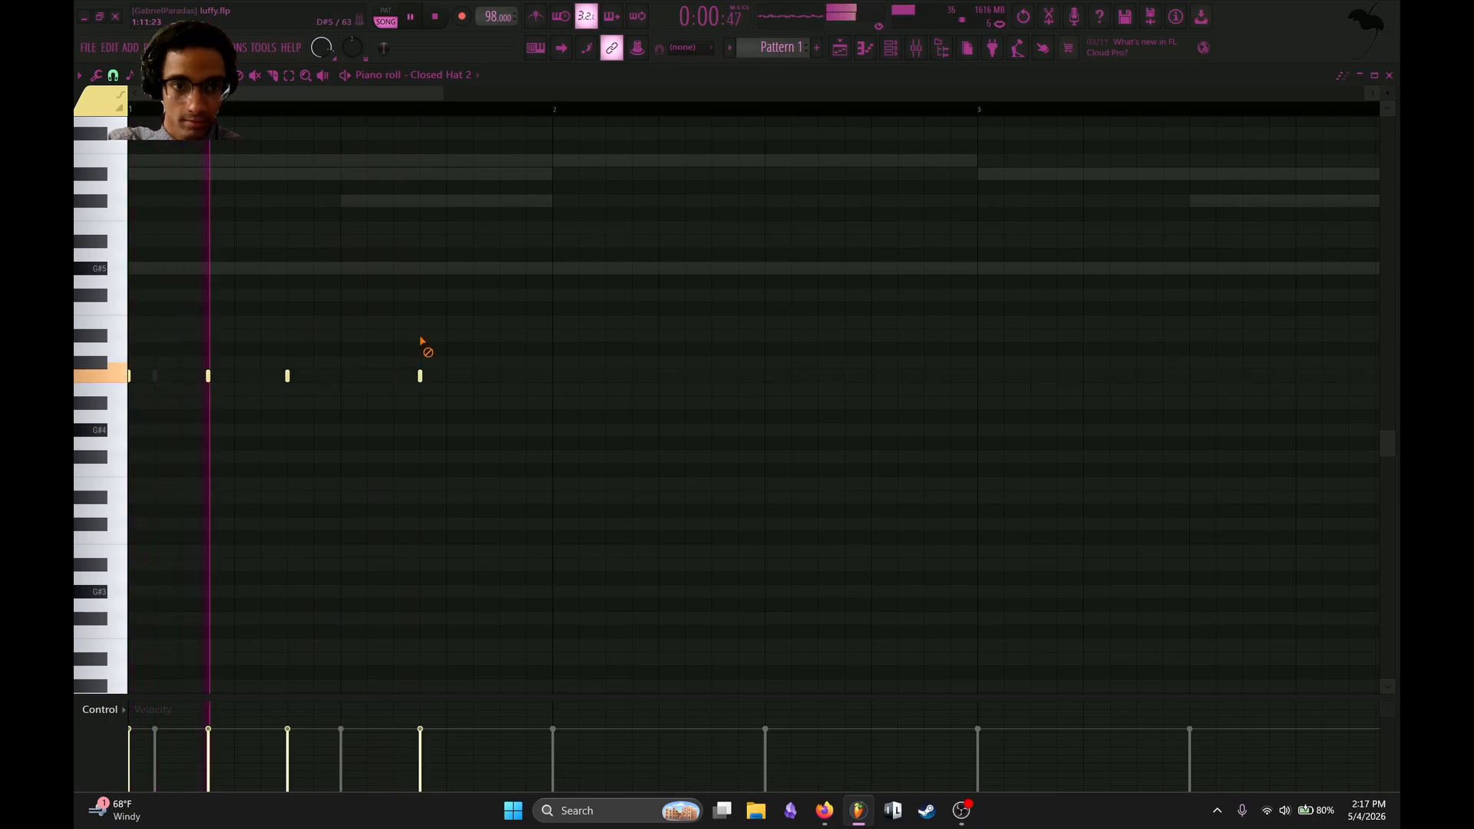
click(478, 375)
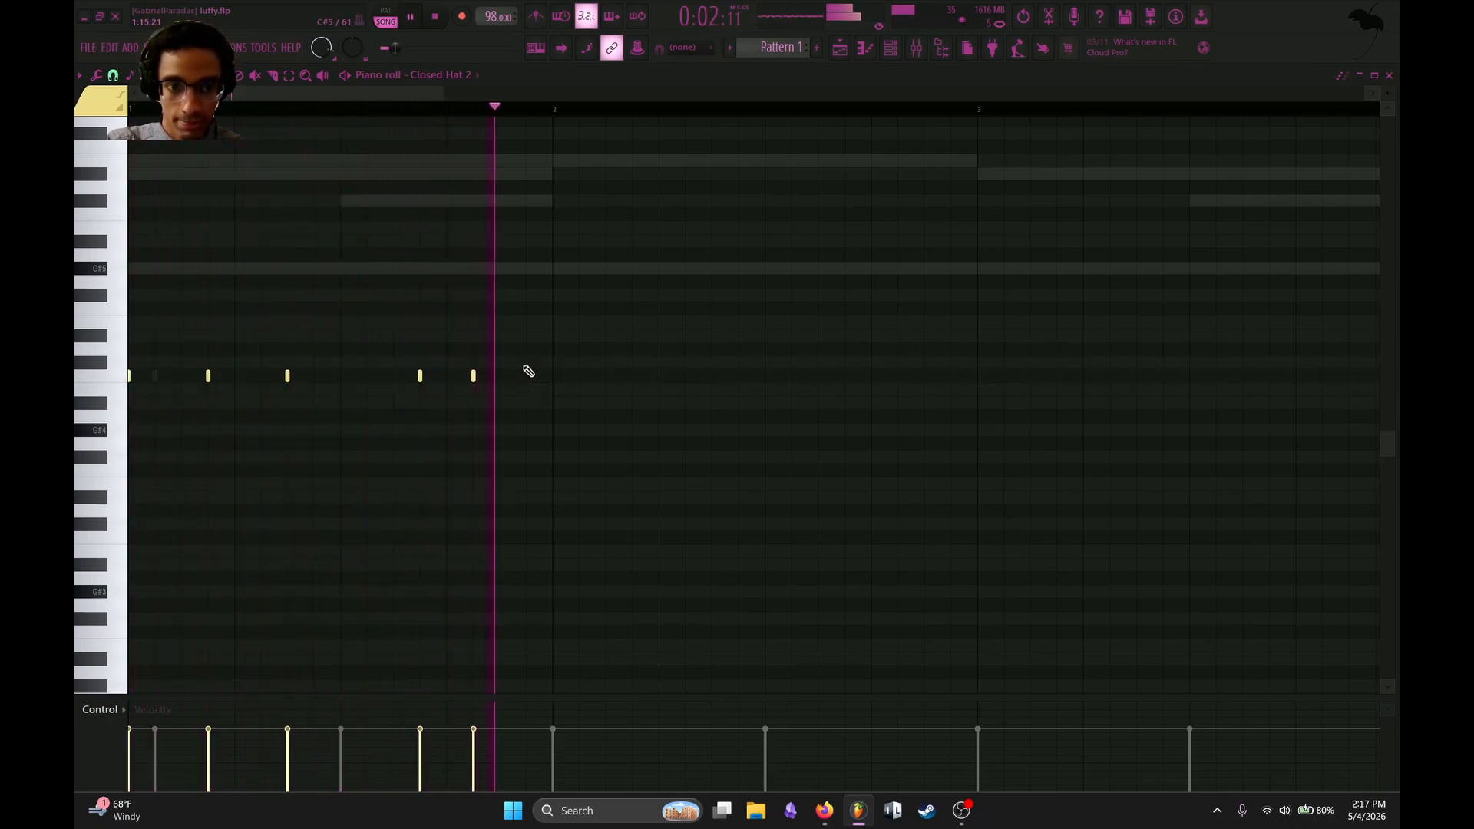
drag(477, 376, 504, 376)
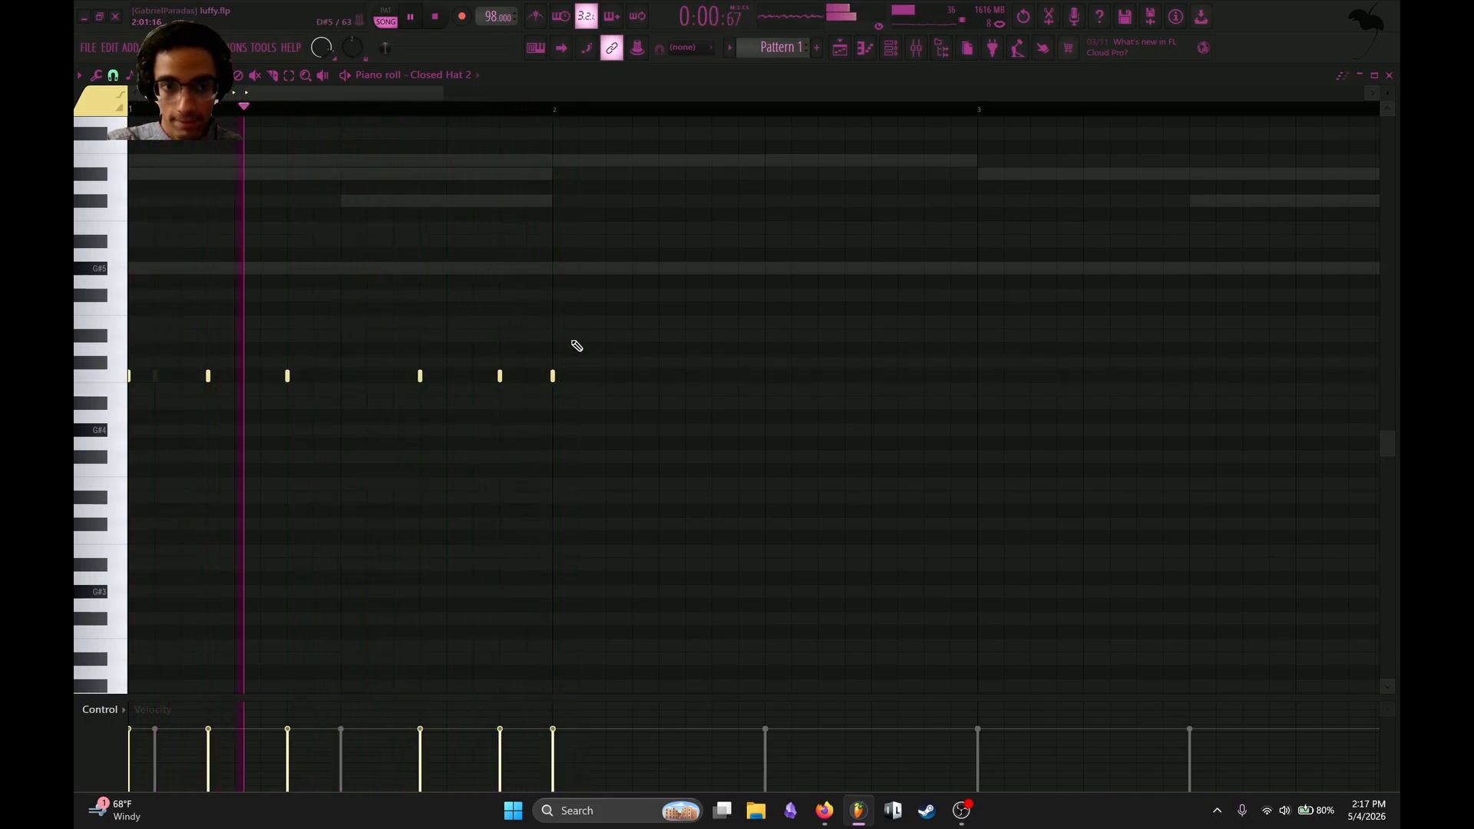
Duplicate the one-bar hat rhythm into bar 2 and add hits on its last step and at the start of bar 3.
key(ctrl+b)
key(space)
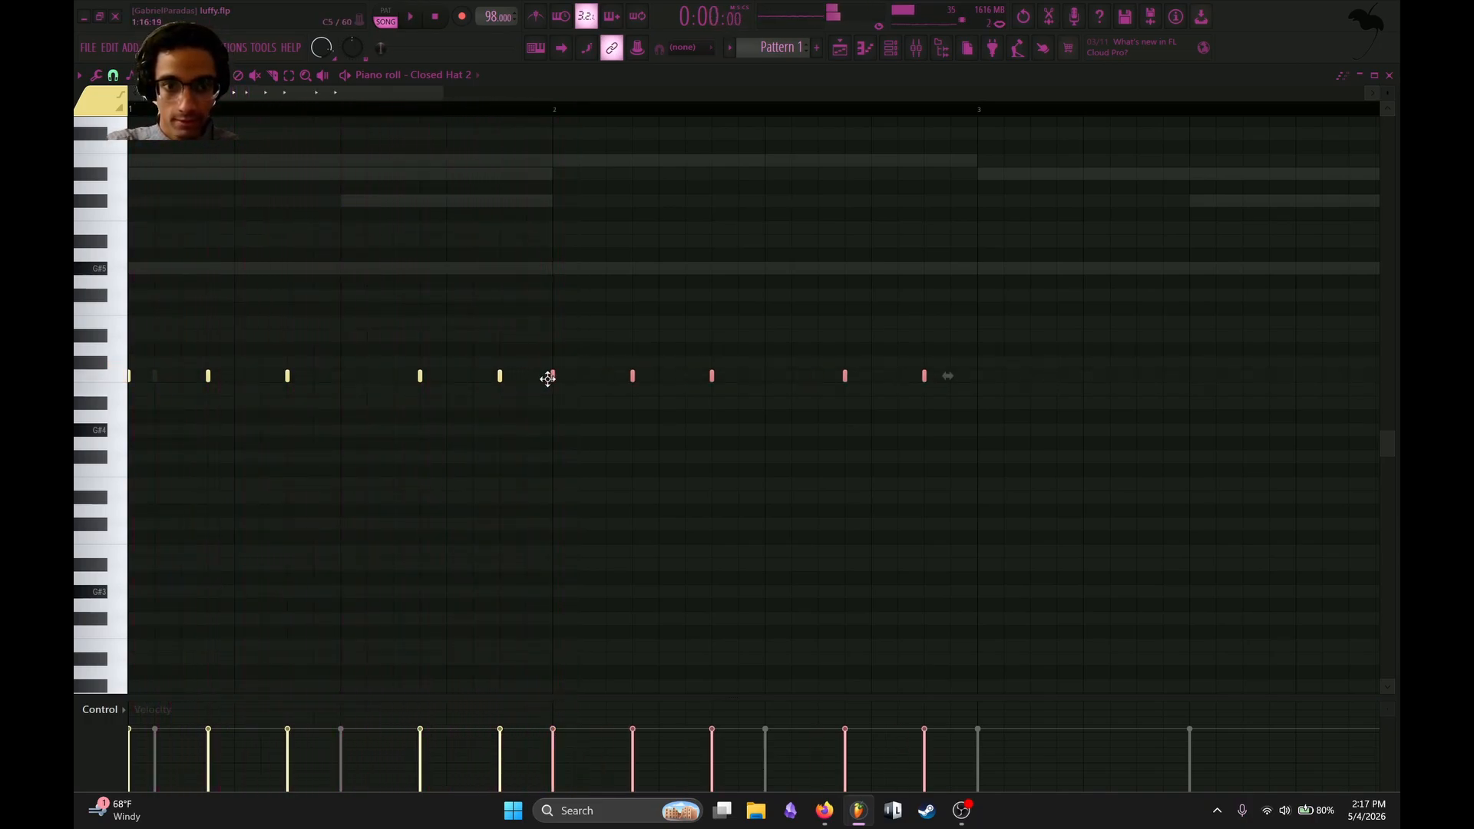
key(space)
ctrl+click(558, 315)
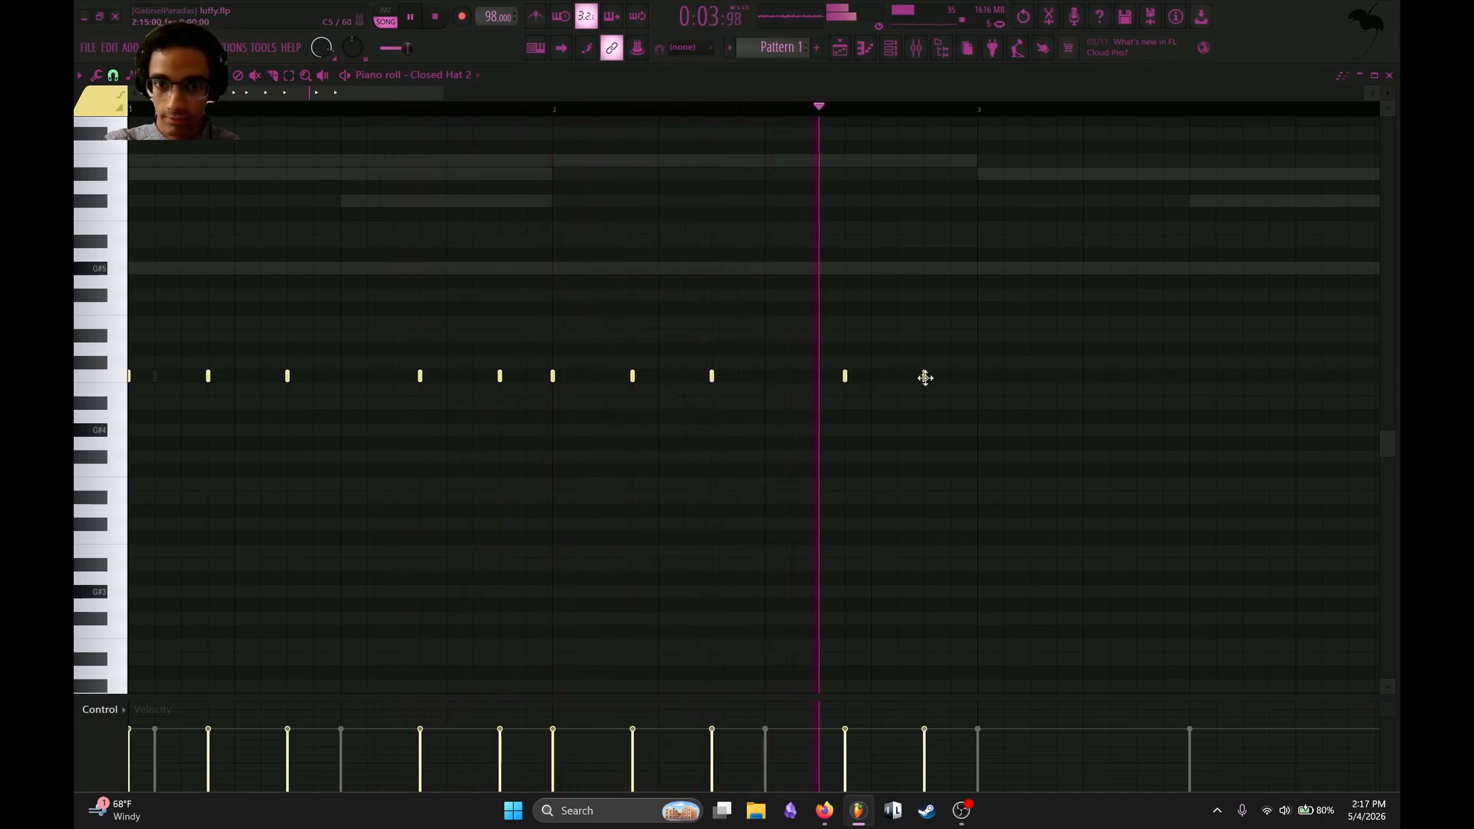
click(950, 376)
click(978, 376)
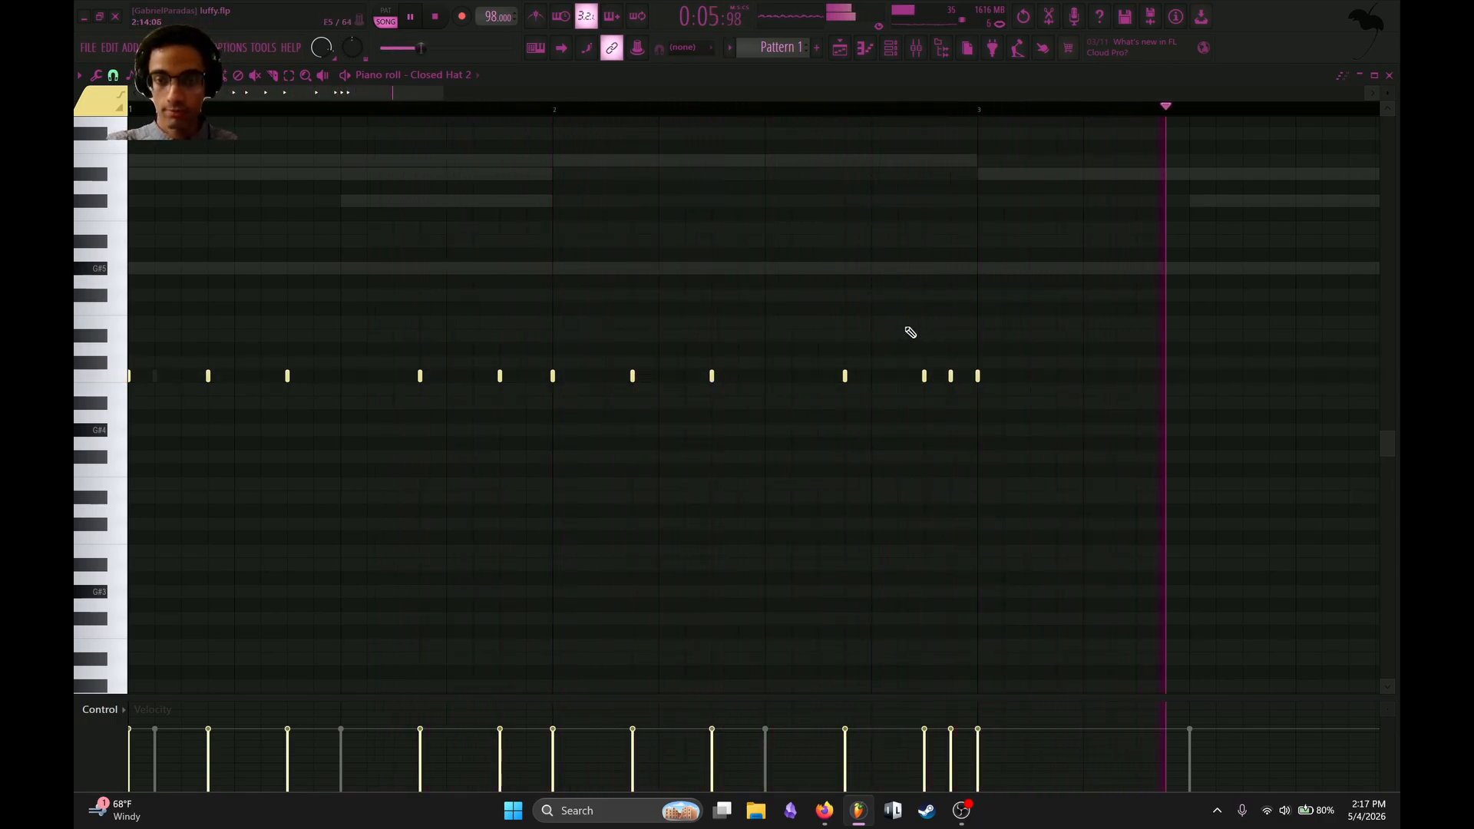
Duplicate the two-bar hat pattern into bars 3 and 4, then repeat the four bars through bar 8.
key(ctrl+b)
key(space)
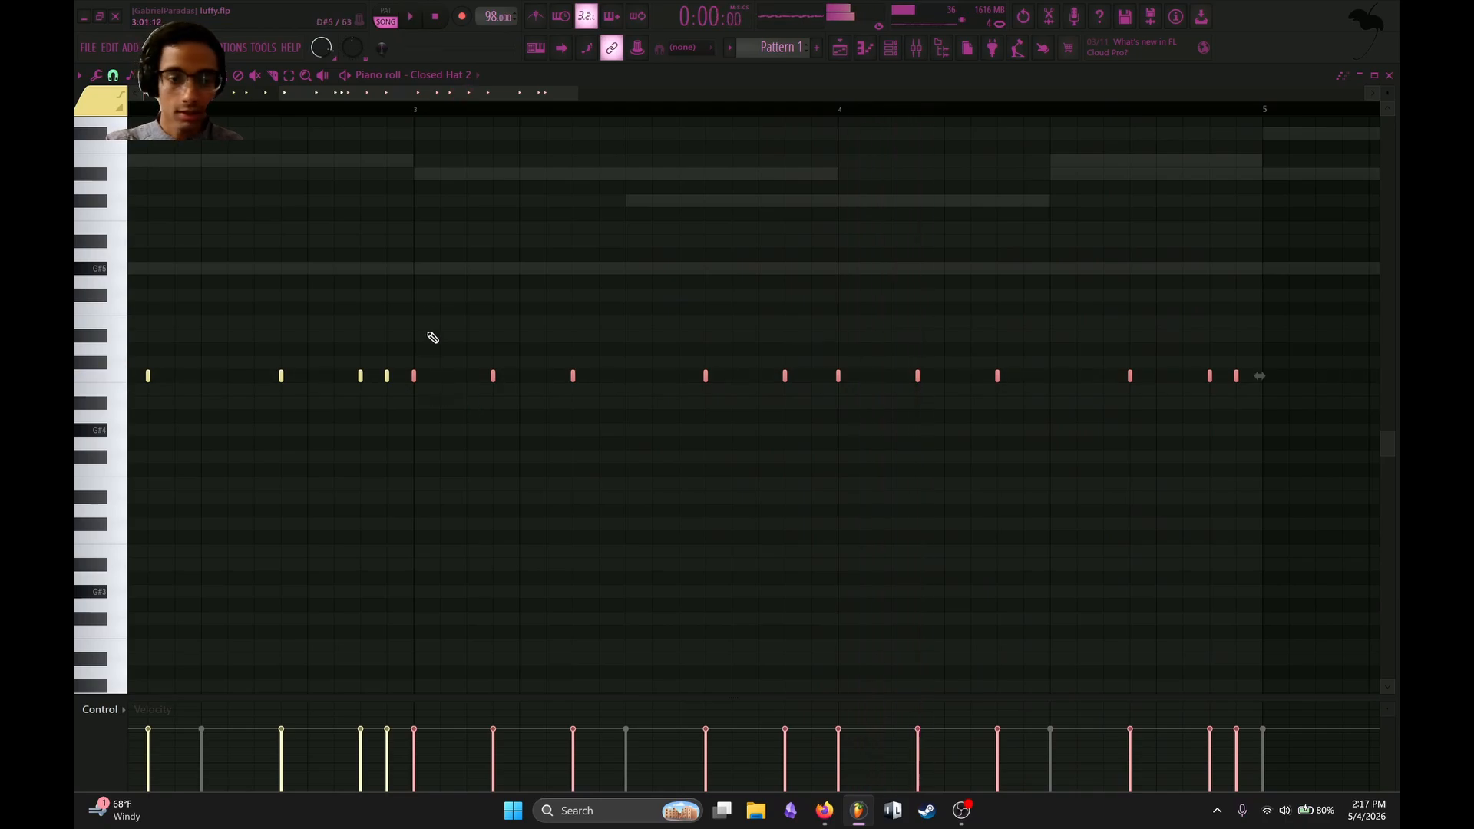
key(ctrl+d)
scroll(437, 304, down, 3)
scroll(437, 303, up, 1)
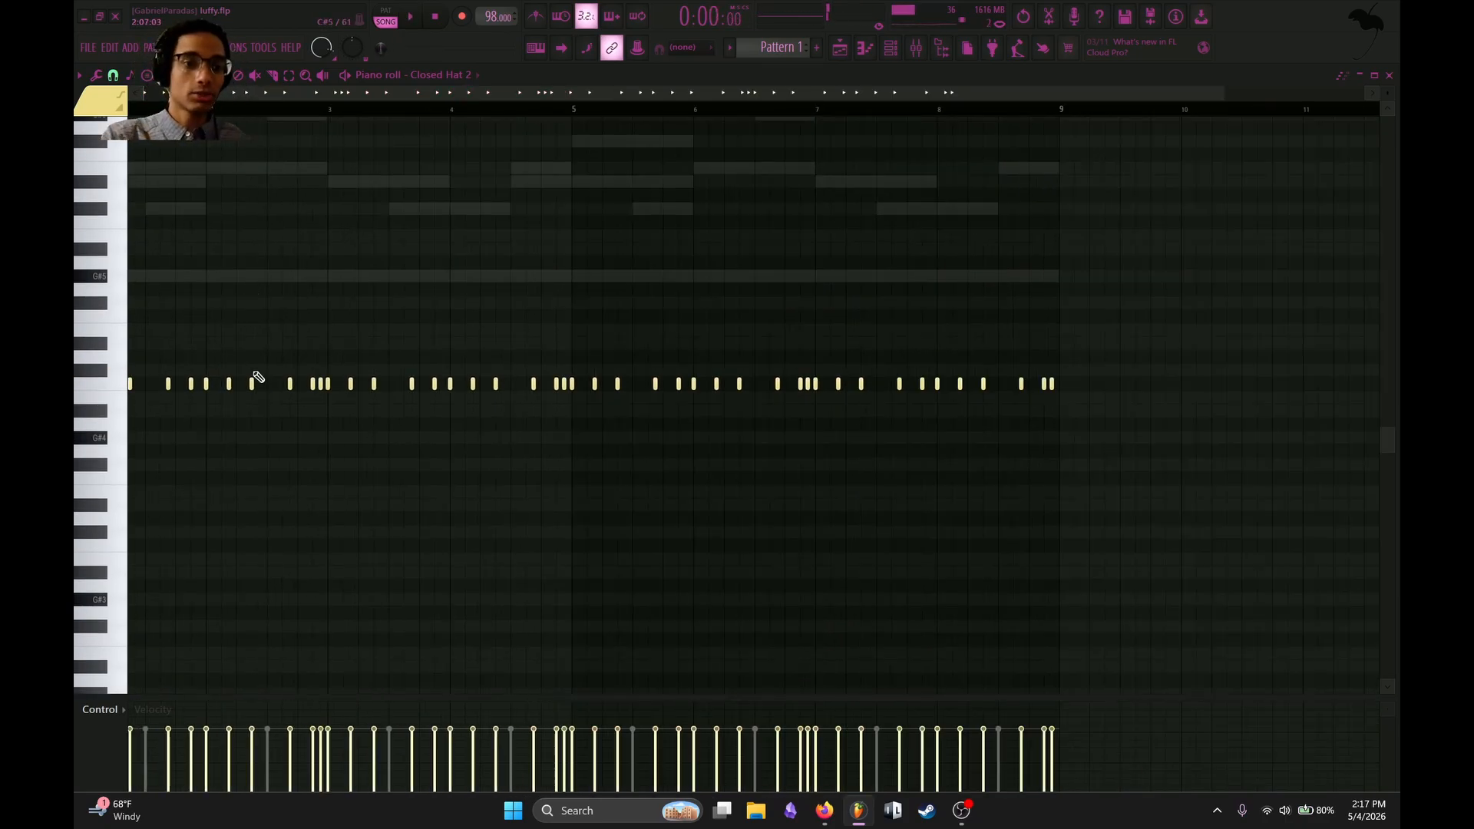
scroll(296, 397, up, 3)
scroll(396, 312, up, 2)
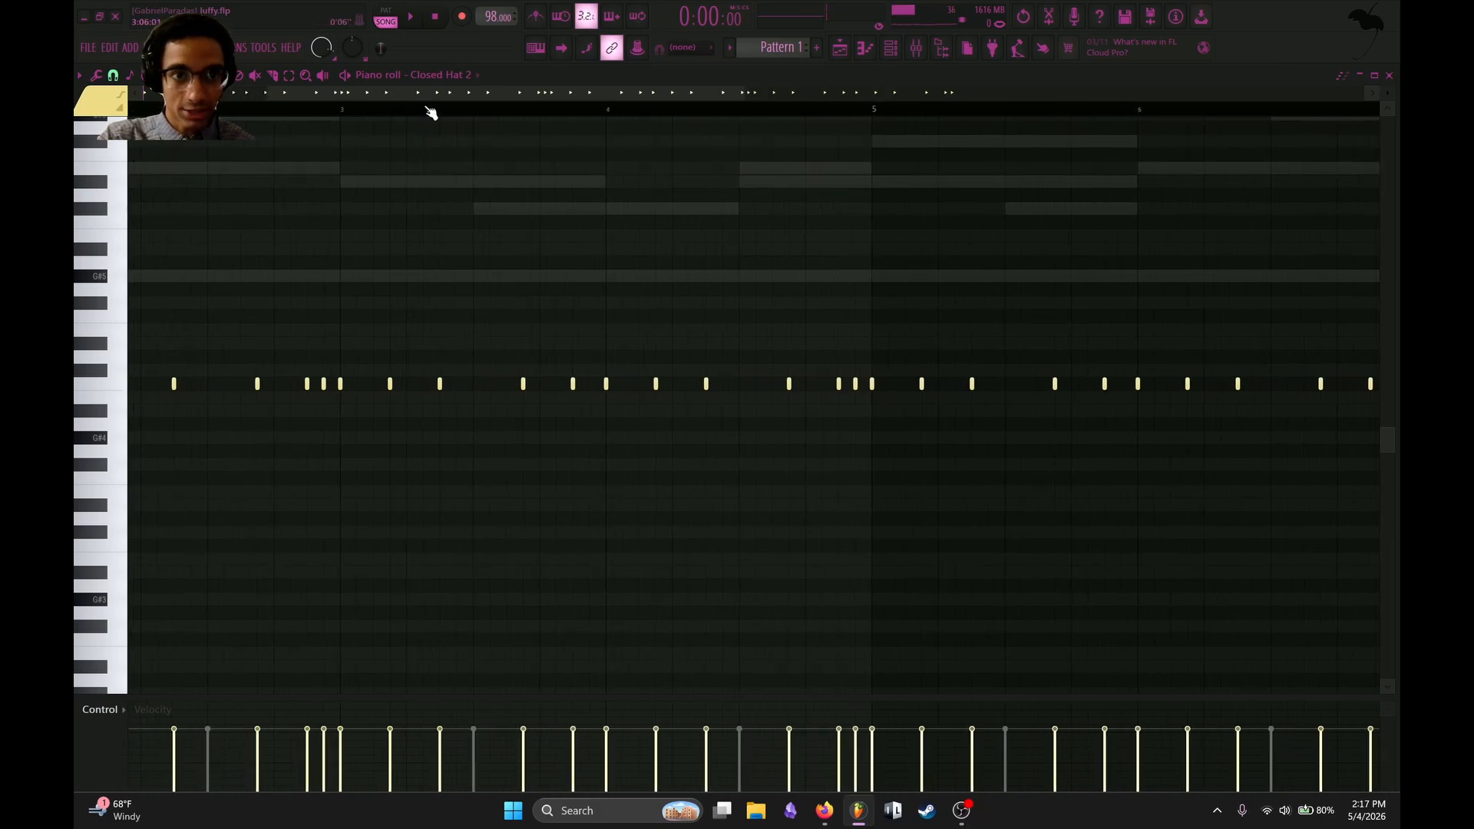
Show note velocity for the two closing hats of bar 2 and slightly lower the first one's velocity.
drag(427, 95, 95, 135)
key(space)
drag(620, 365, 643, 394)
key(space)
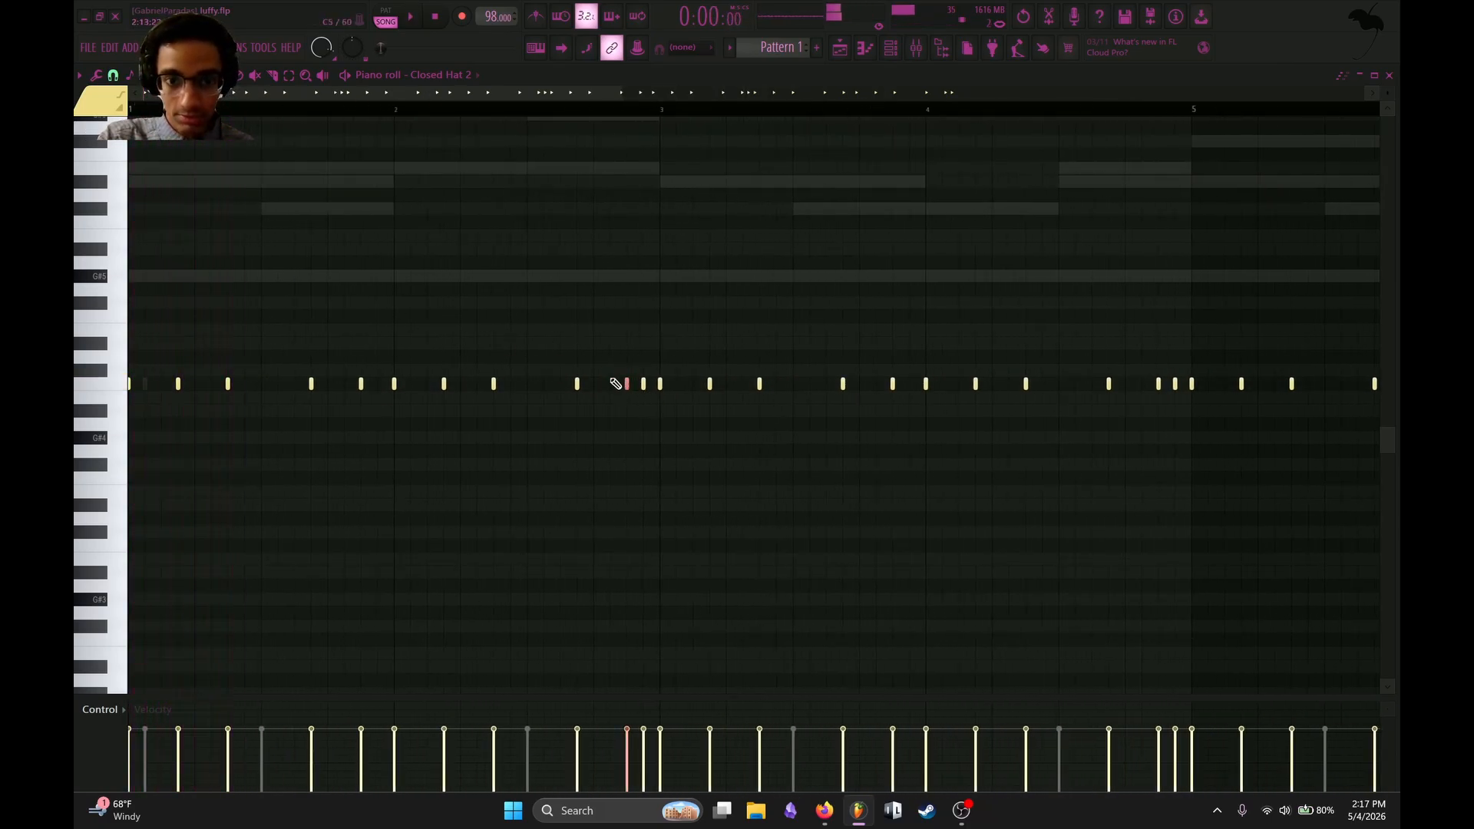
click(101, 720)
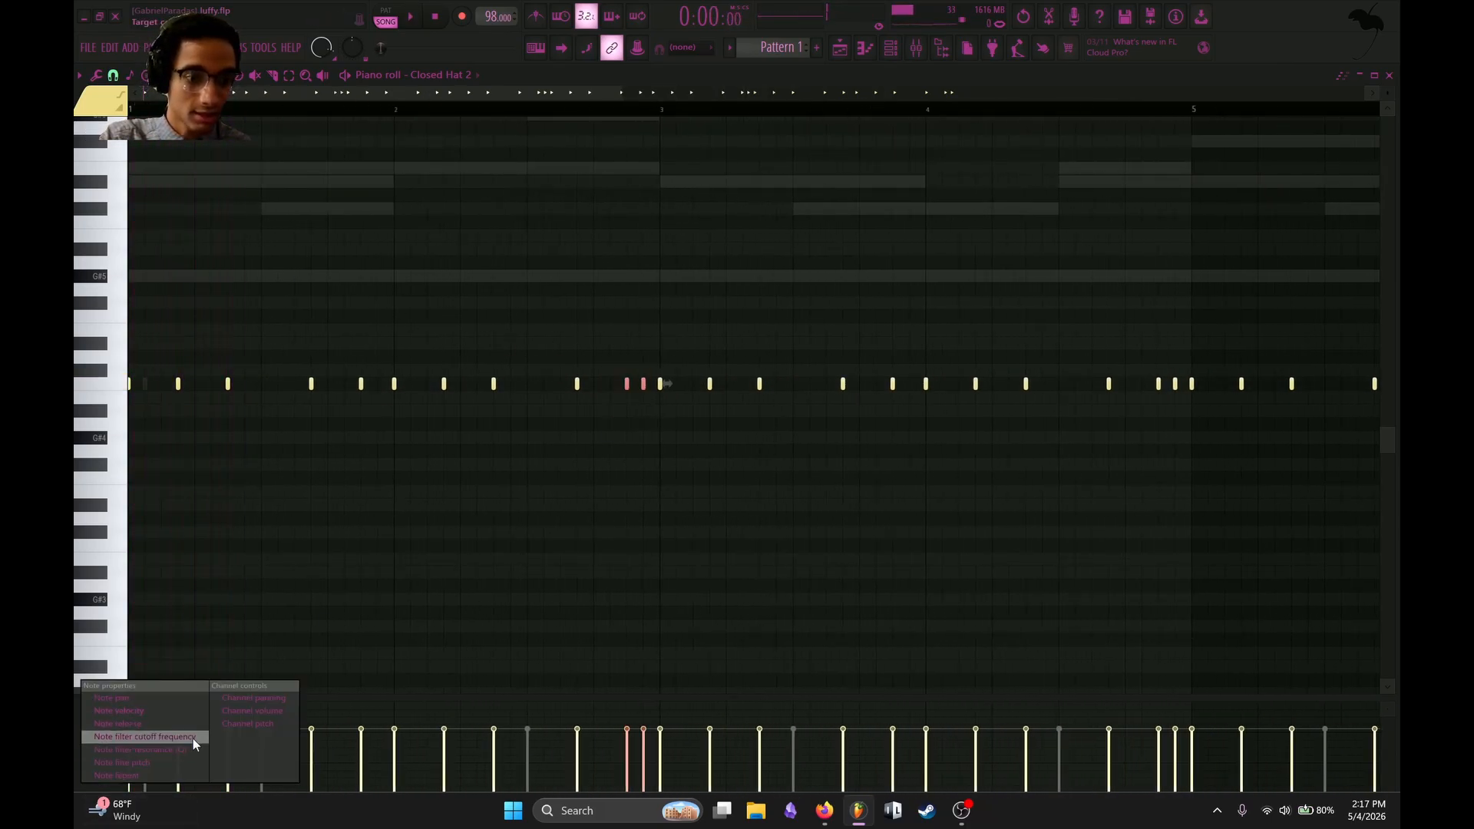
click(154, 705)
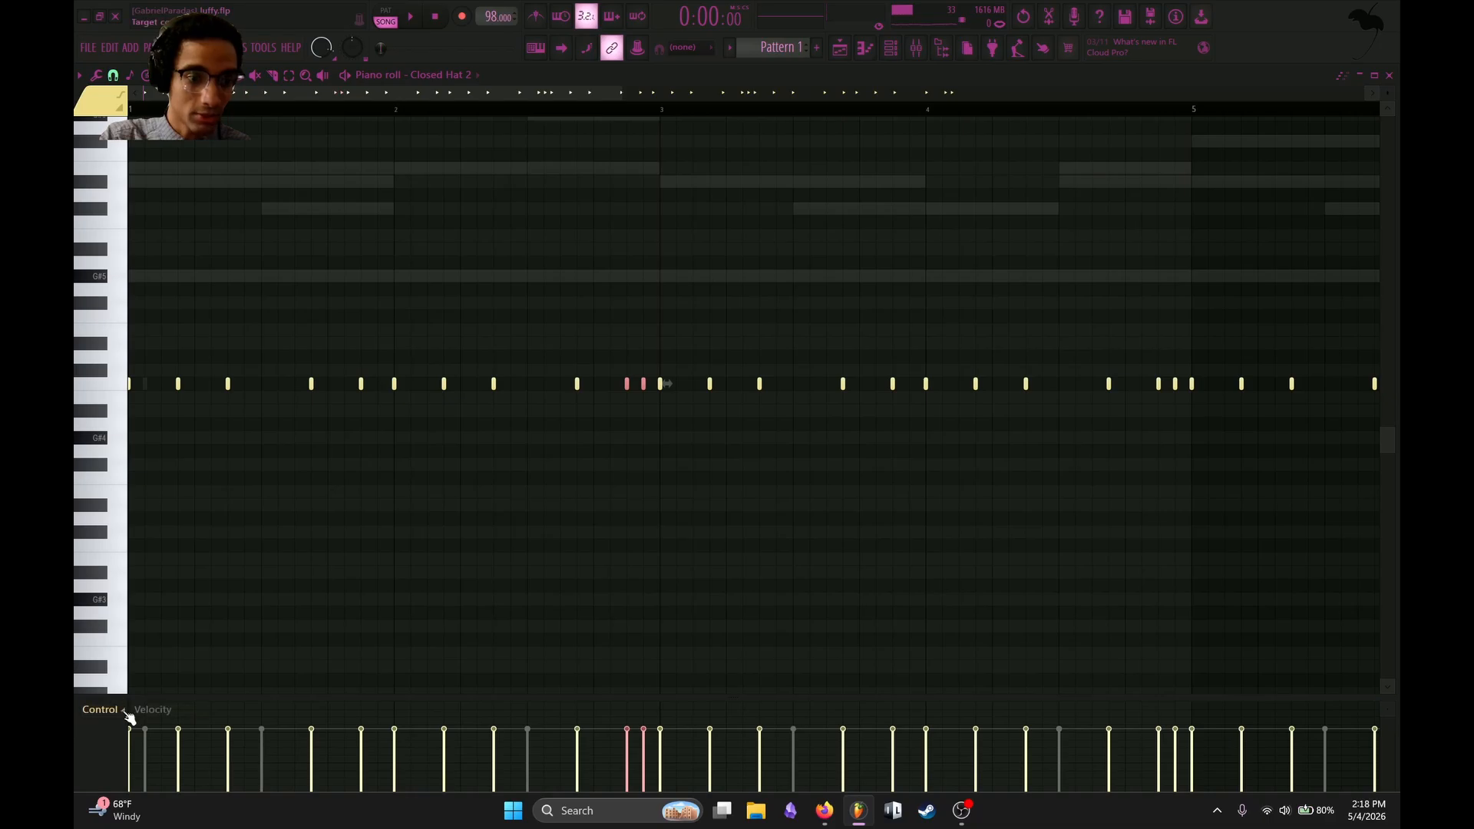
click(153, 705)
click(154, 701)
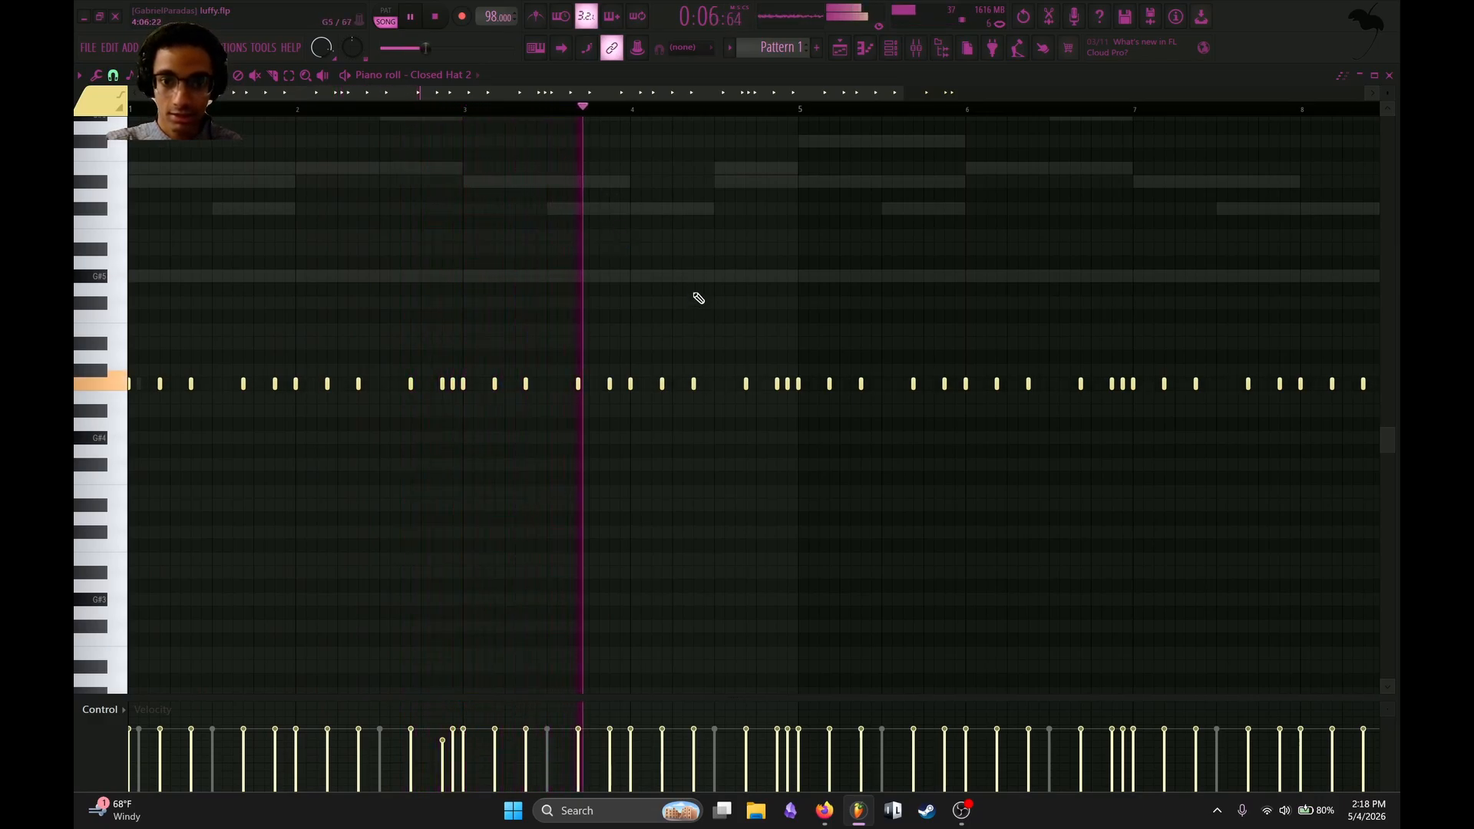
Delete the hats after bar 2 and duplicate the edited two-bar pattern through bar 8.
scroll(698, 297, down, 2)
drag(1290, 246, 421, 628)
key(Delete)
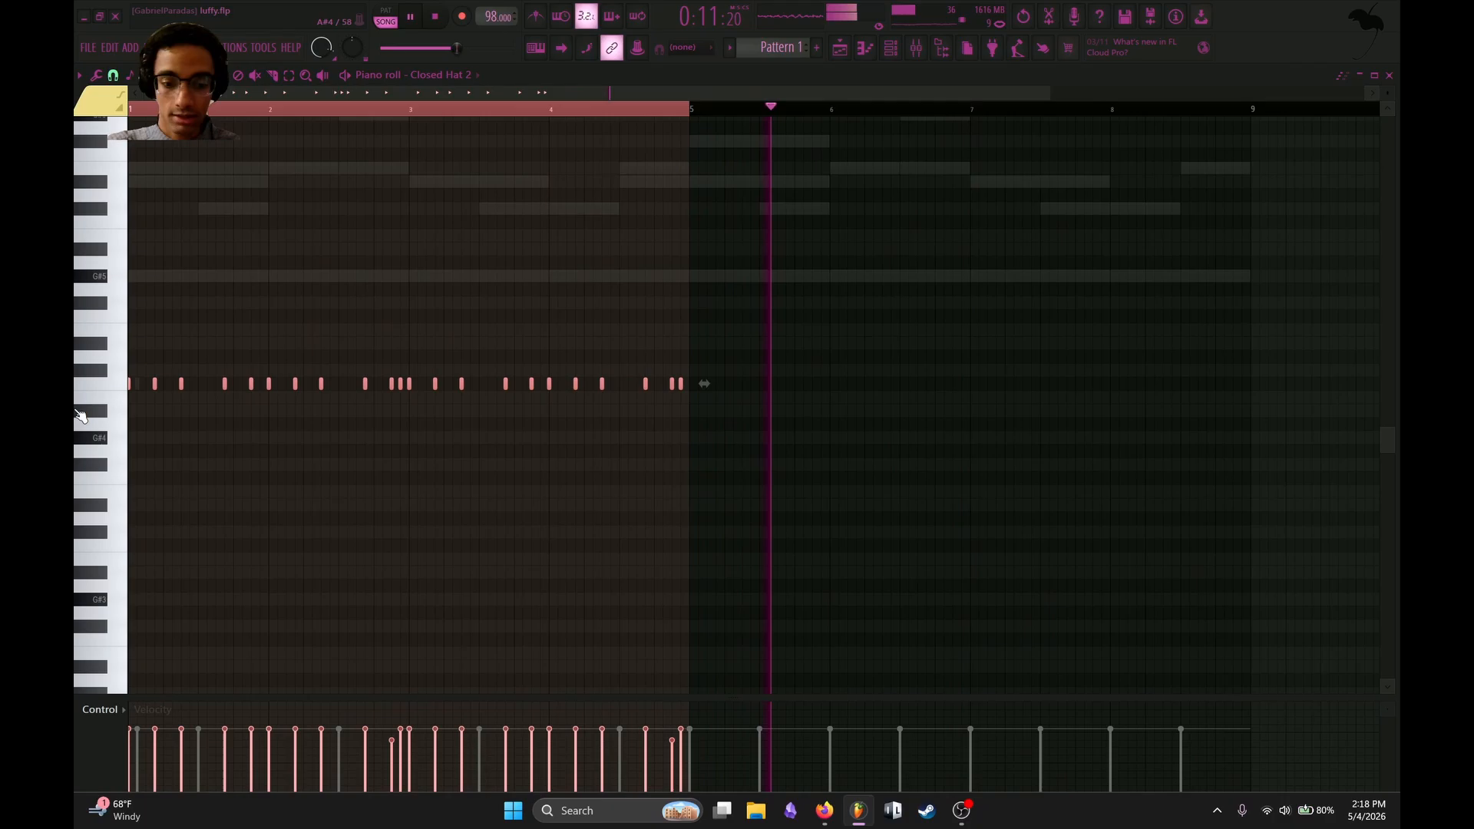
key(ctrl+b)
scroll(595, 413, down, 3)
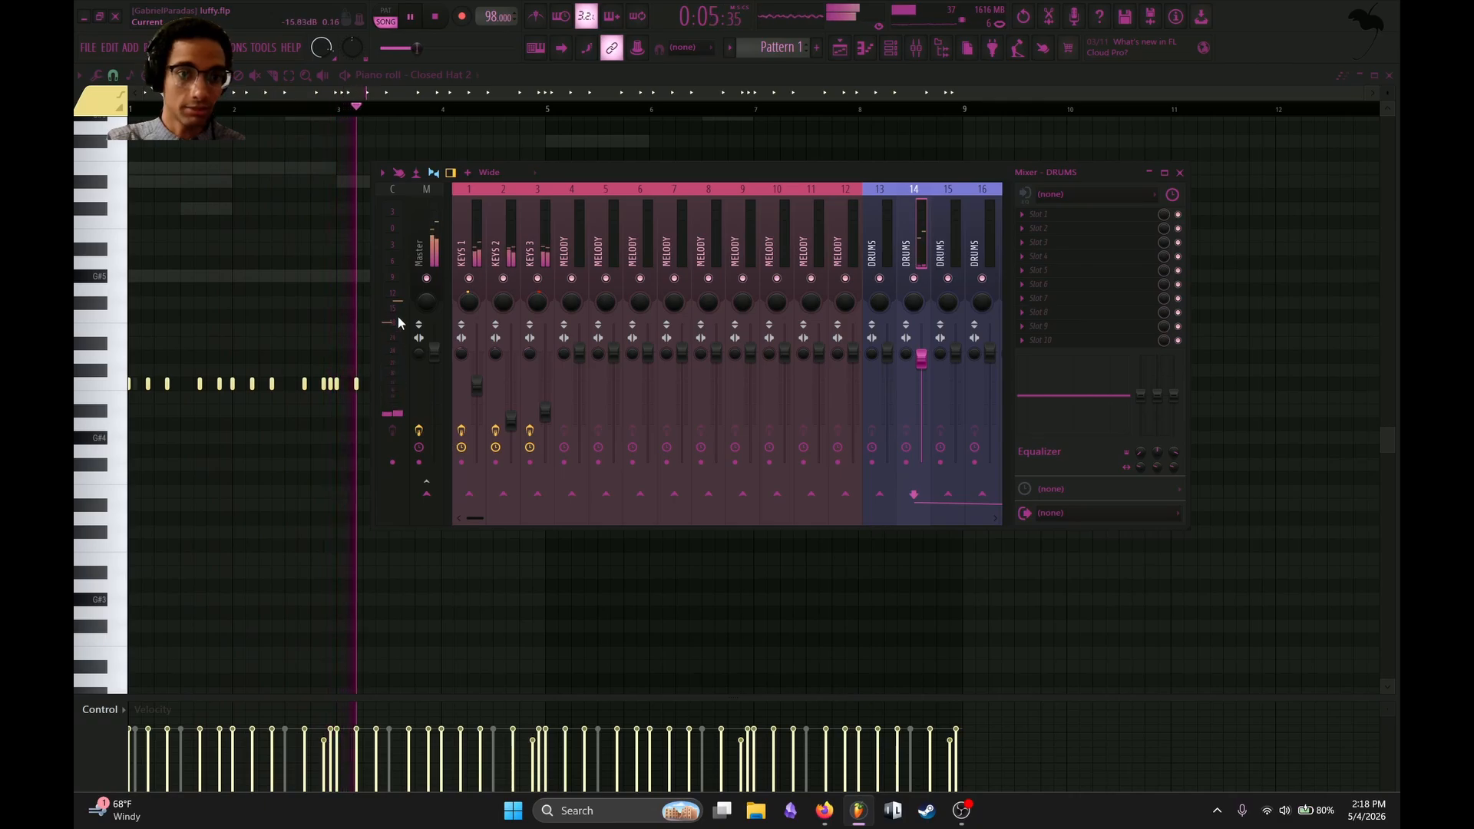
Lower the volume of DRUMS track 14 and load Fruity Limiter in slot 5, switched to compressor mode.
drag(923, 371, 923, 380)
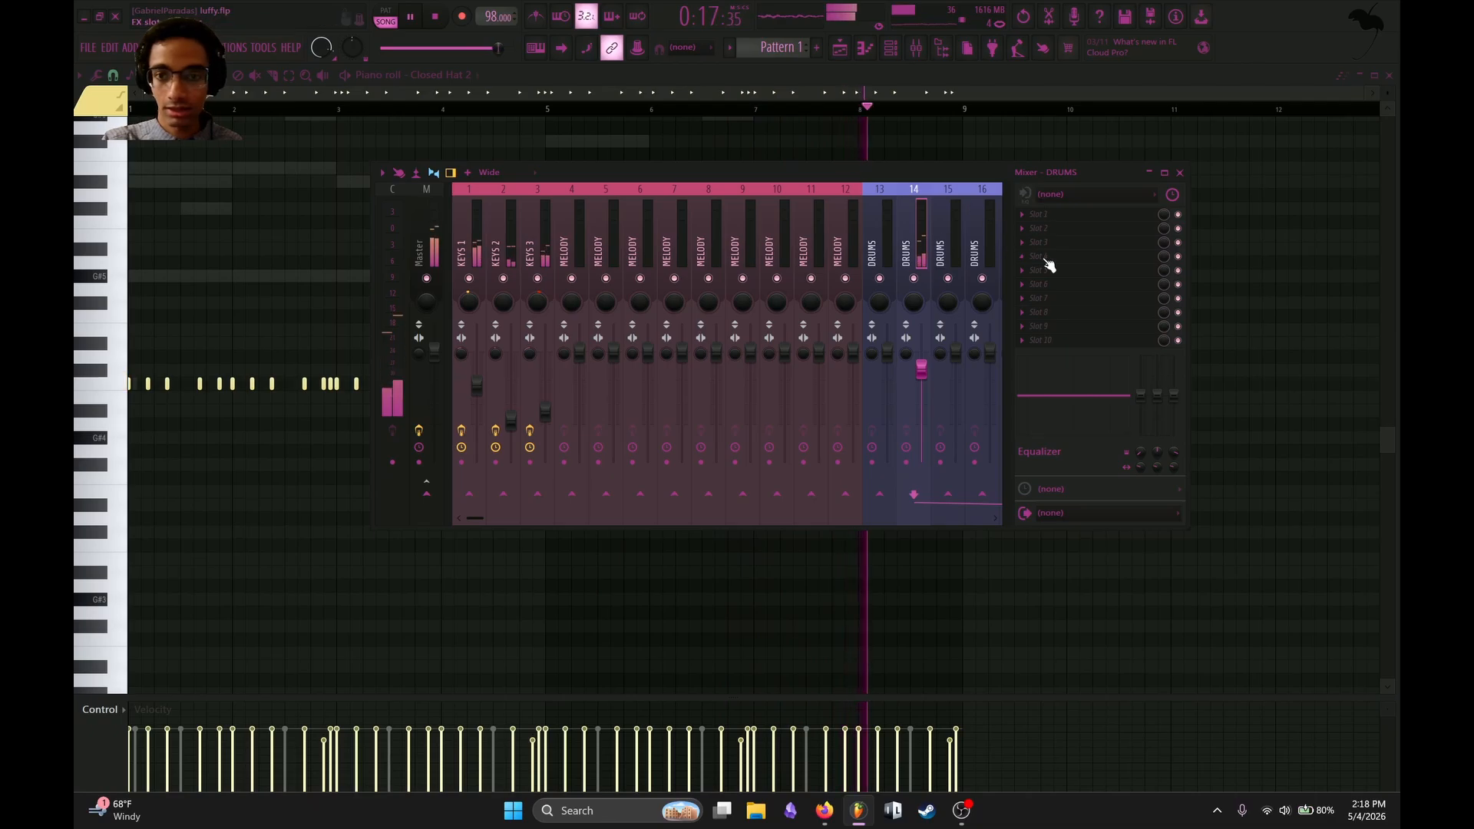
key(F8)
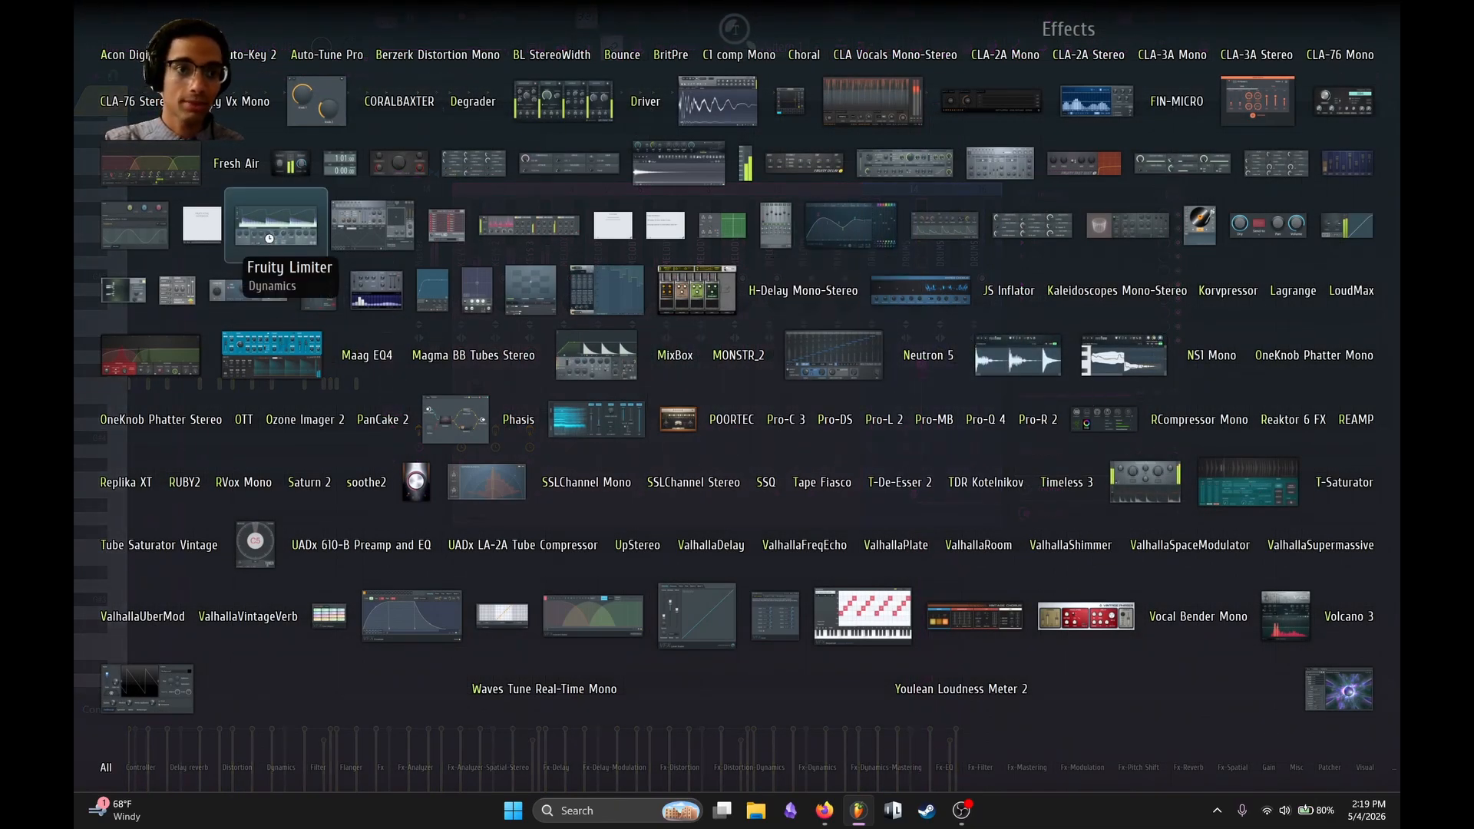
click(269, 235)
click(257, 393)
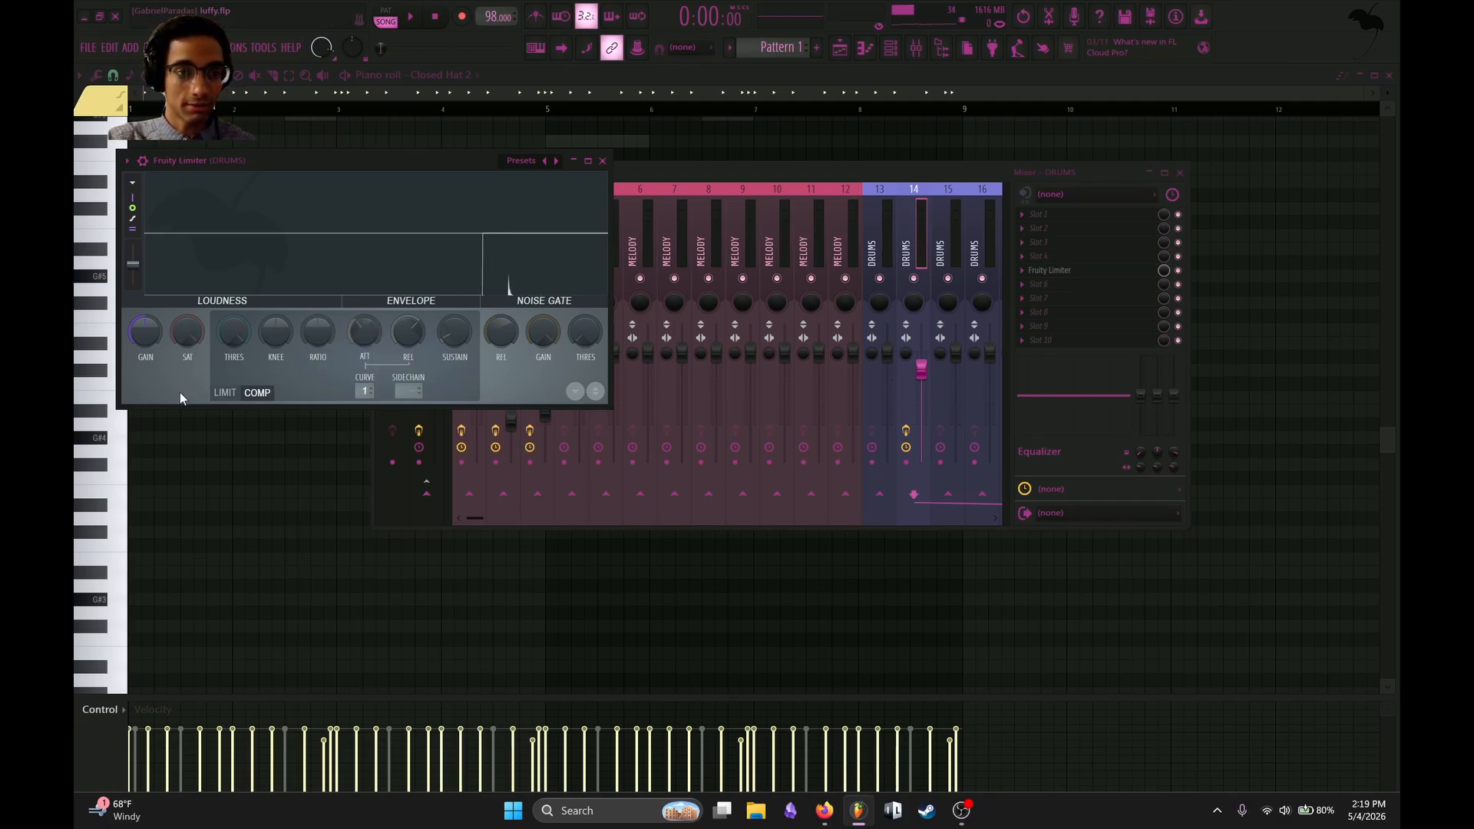
Raise the hat compressor's ratio and gain and lower its threshold while the pattern plays.
drag(326, 330, 323, 299)
key(space)
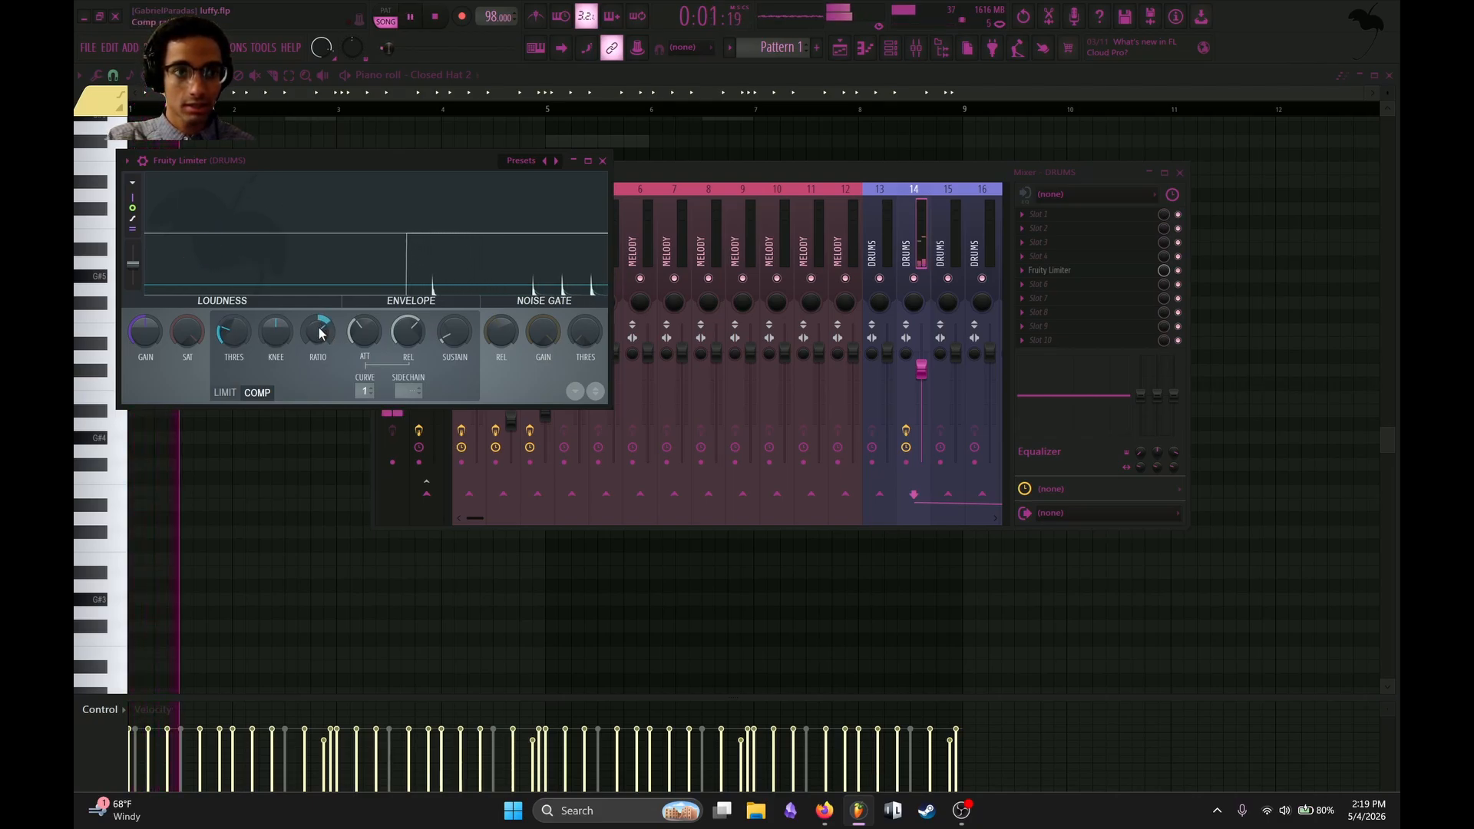
drag(237, 332, 236, 356)
drag(146, 328, 148, 317)
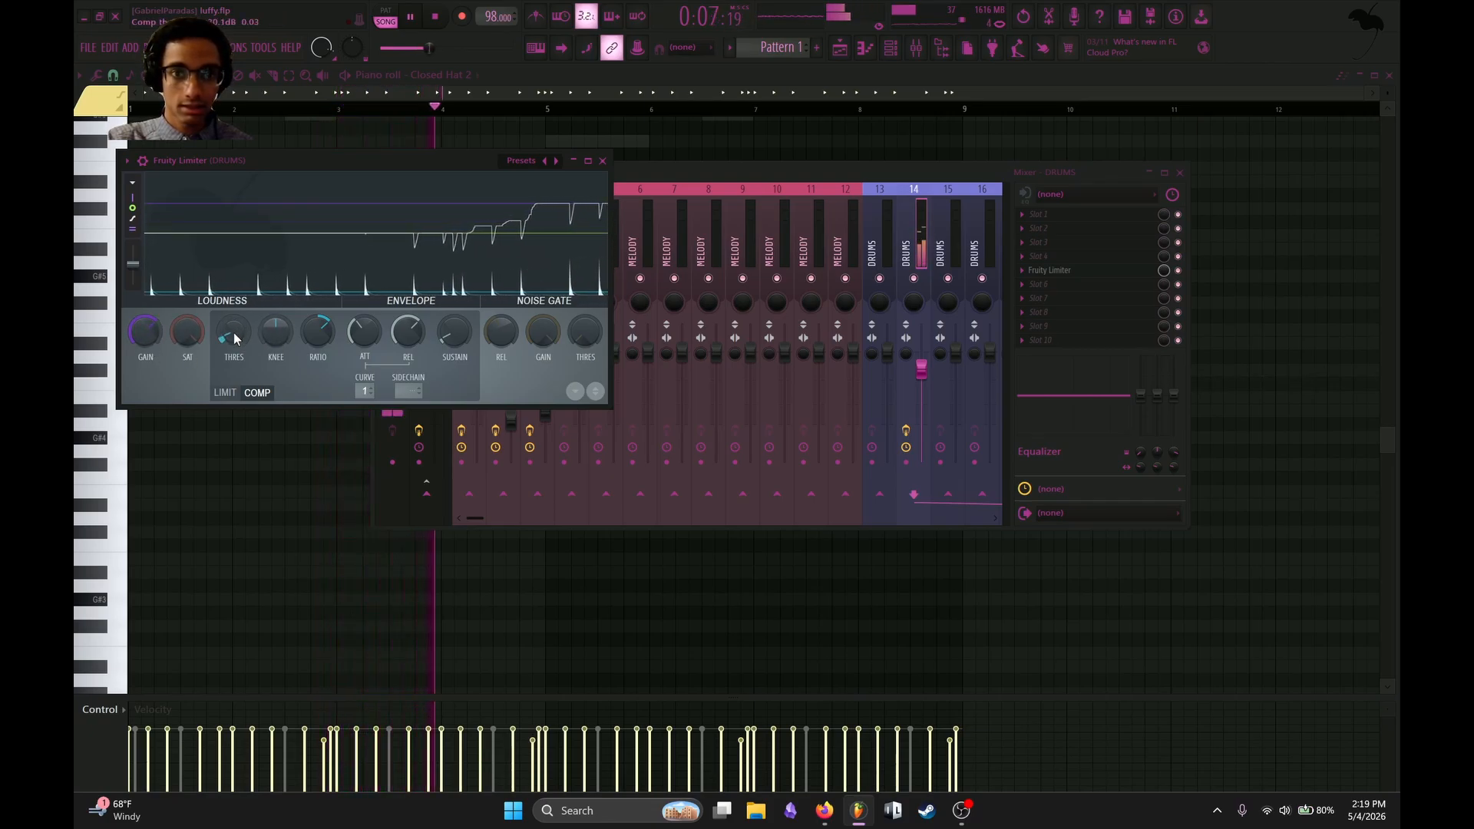
Try a 0 ms attack and a longer attack on the hat compressor during playback, and close Fruity Limiter.
key(space)
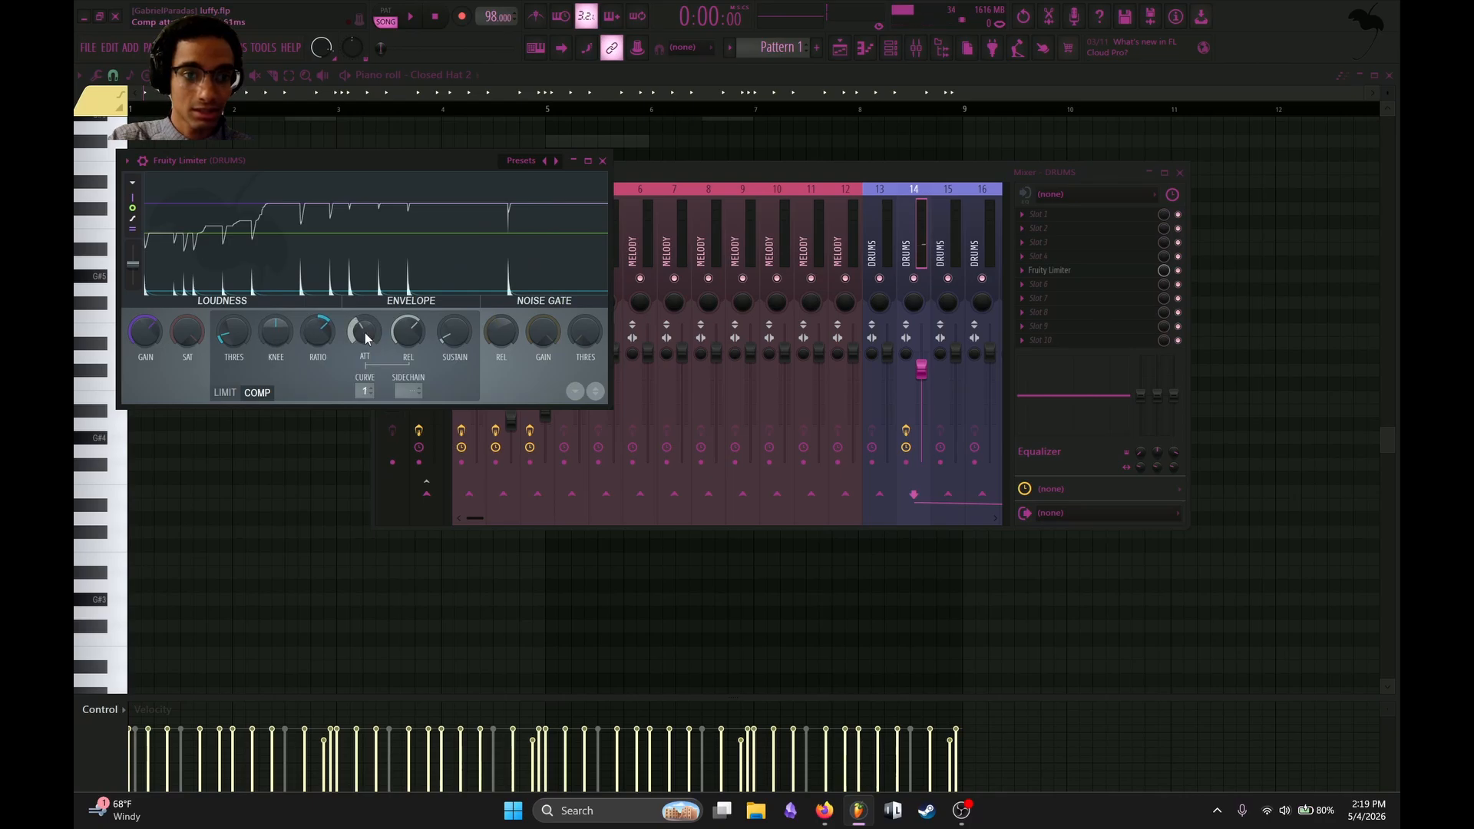
key(space)
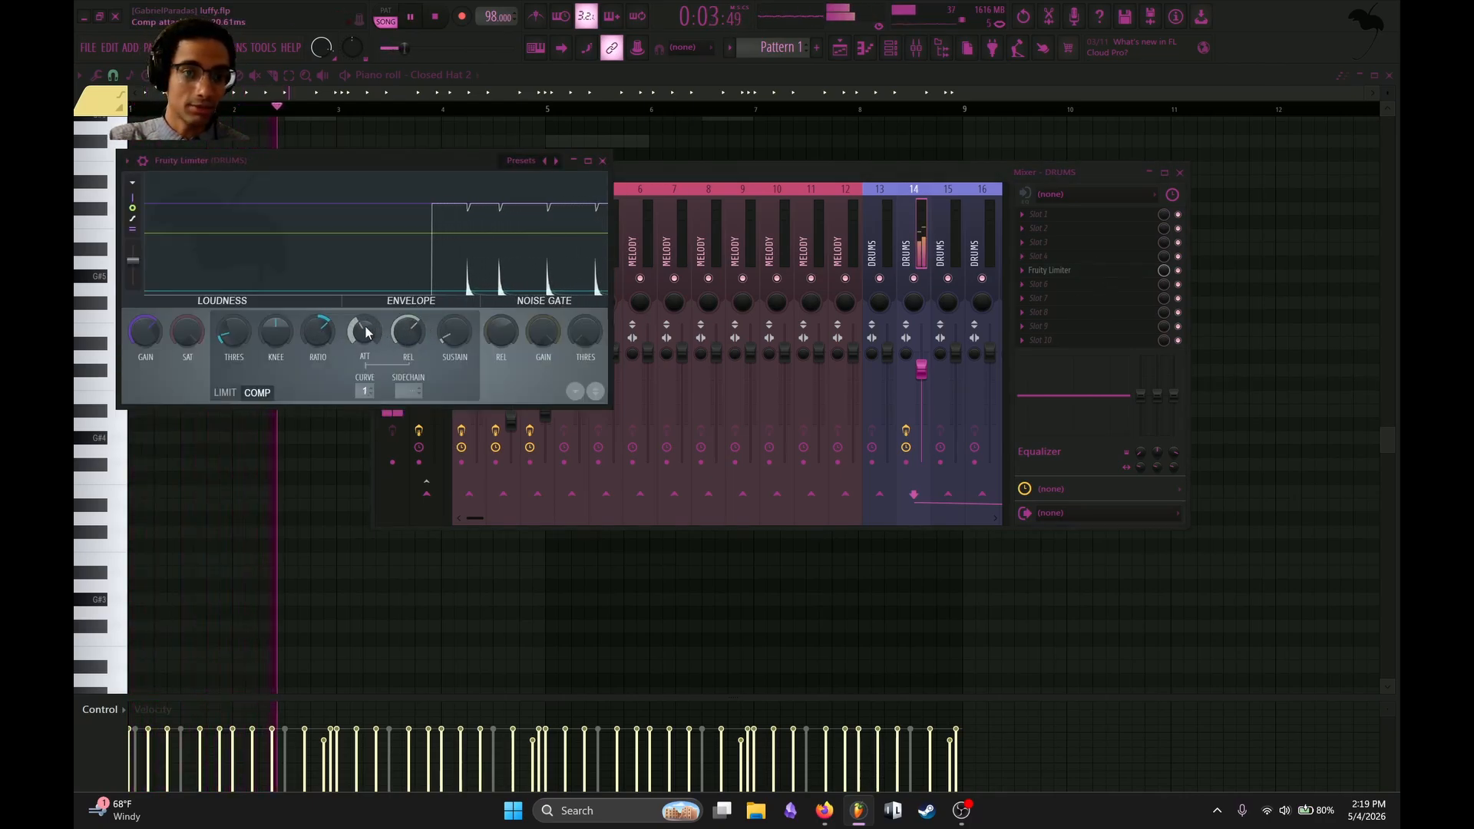
drag(364, 331, 365, 392)
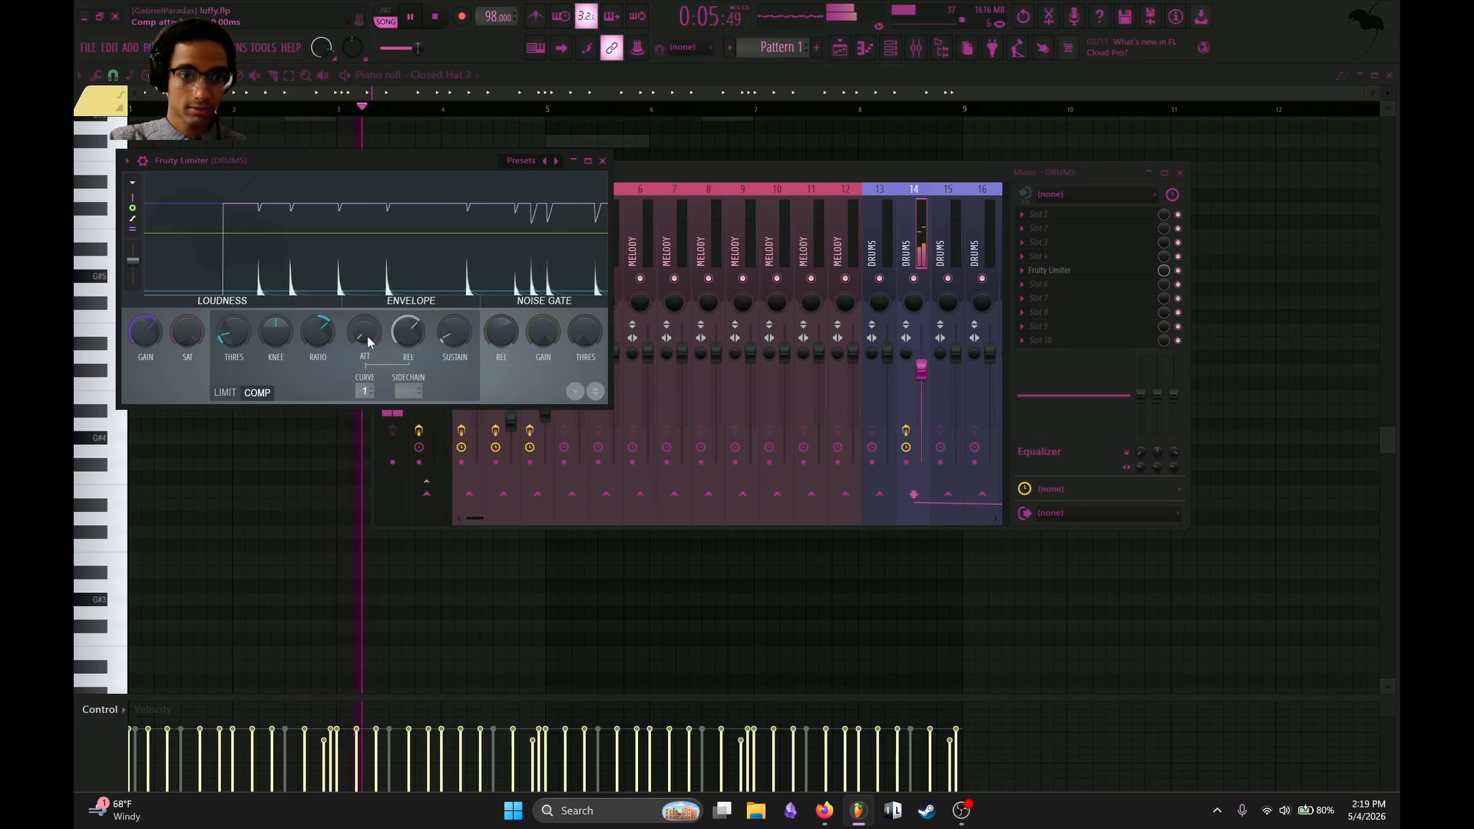
drag(367, 335, 367, 289)
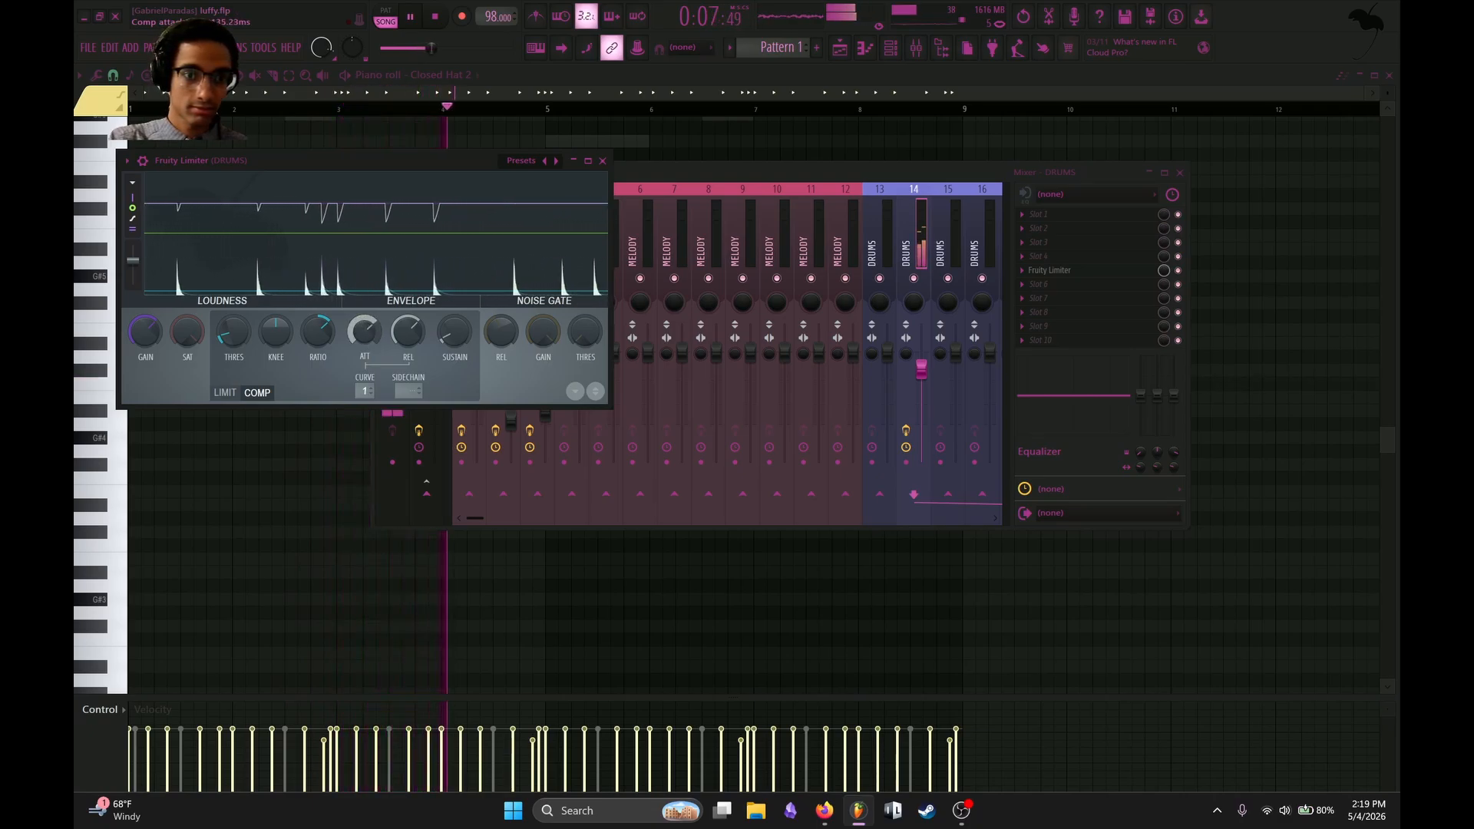
key(space)
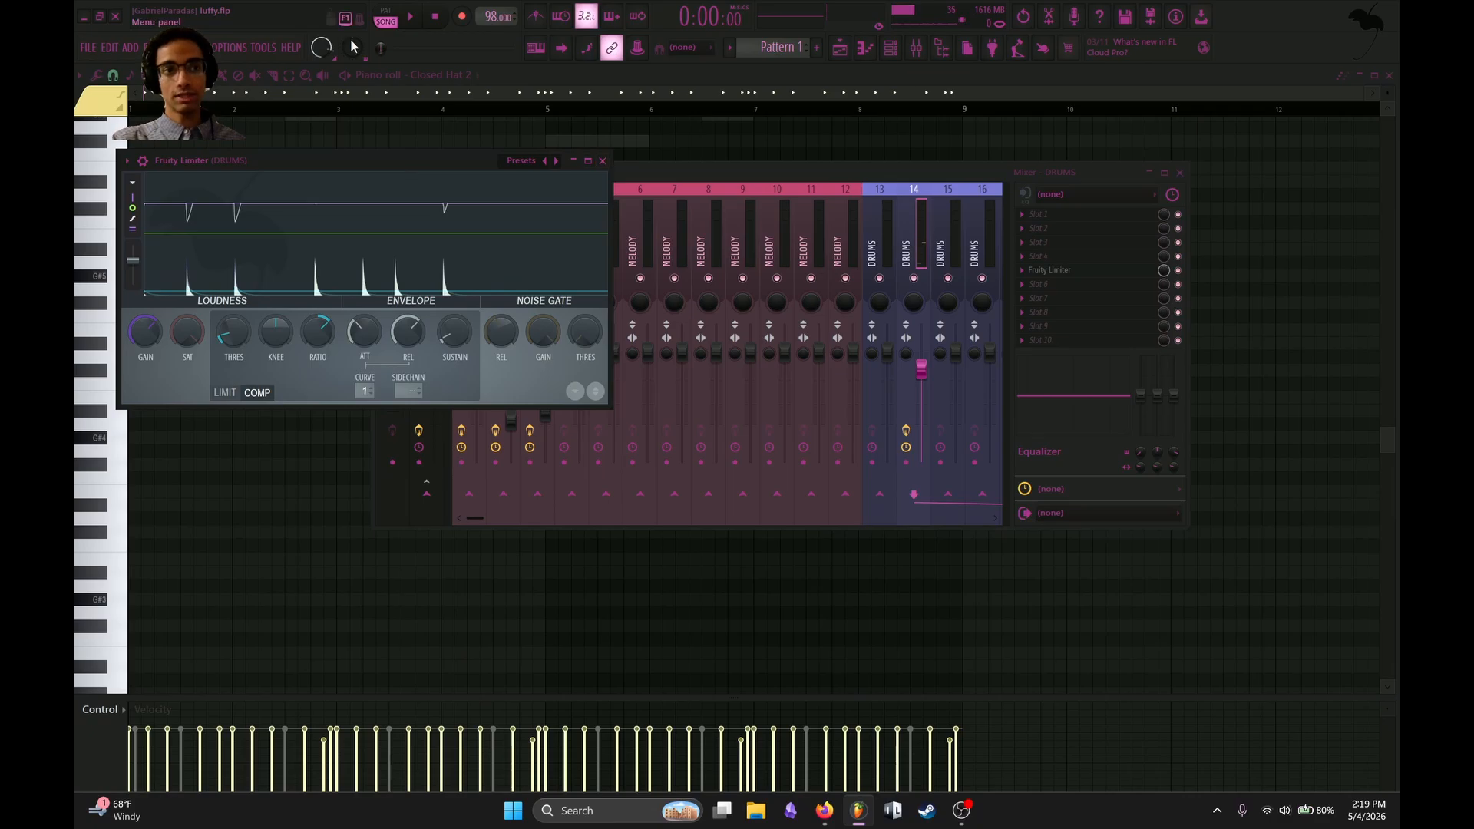
click(602, 160)
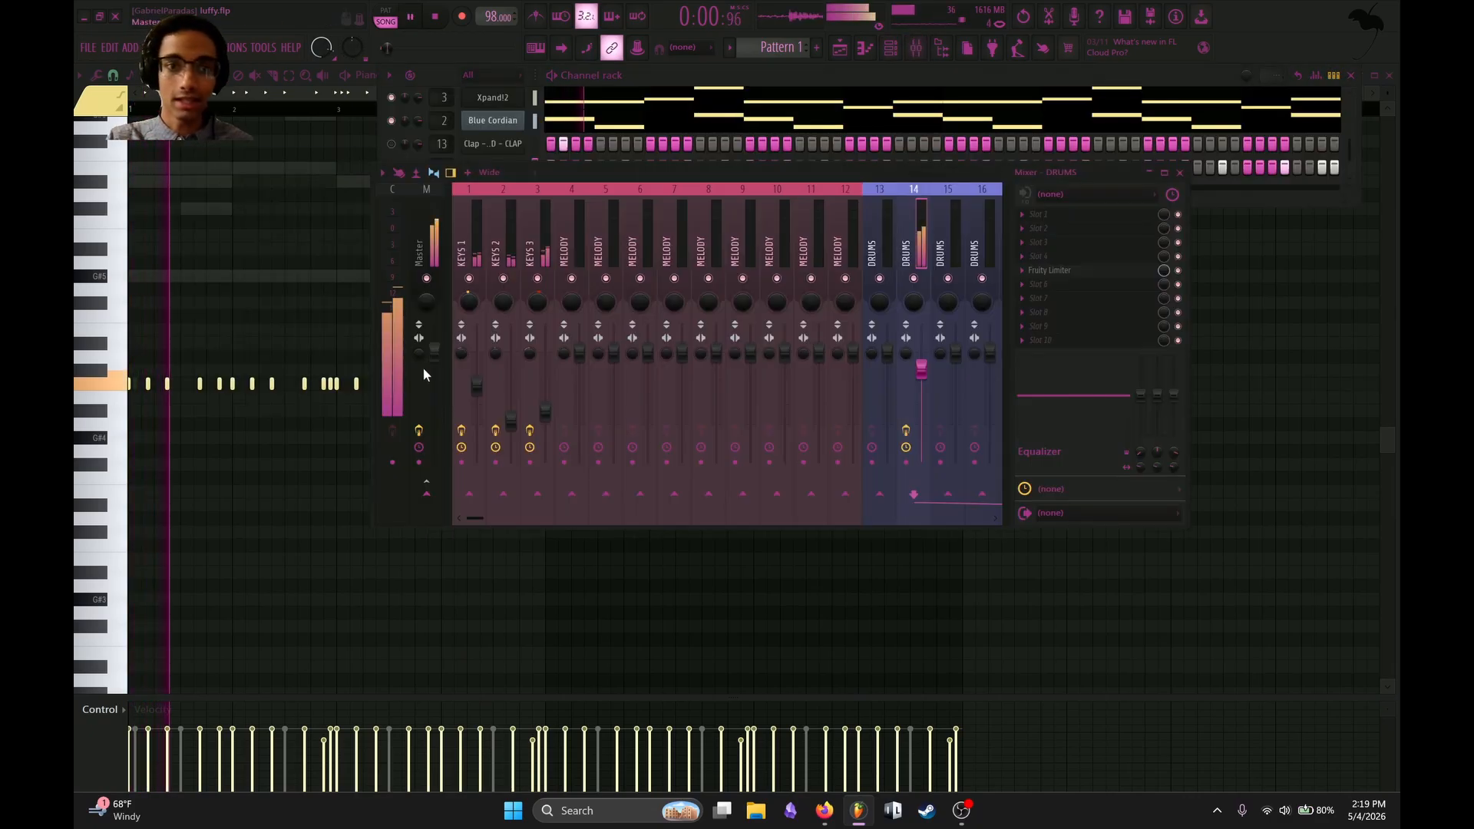
Open the piano roll of the clap channel and place a single clap on C5 at beat 2 of bar 1.
drag(686, 173, 613, 383)
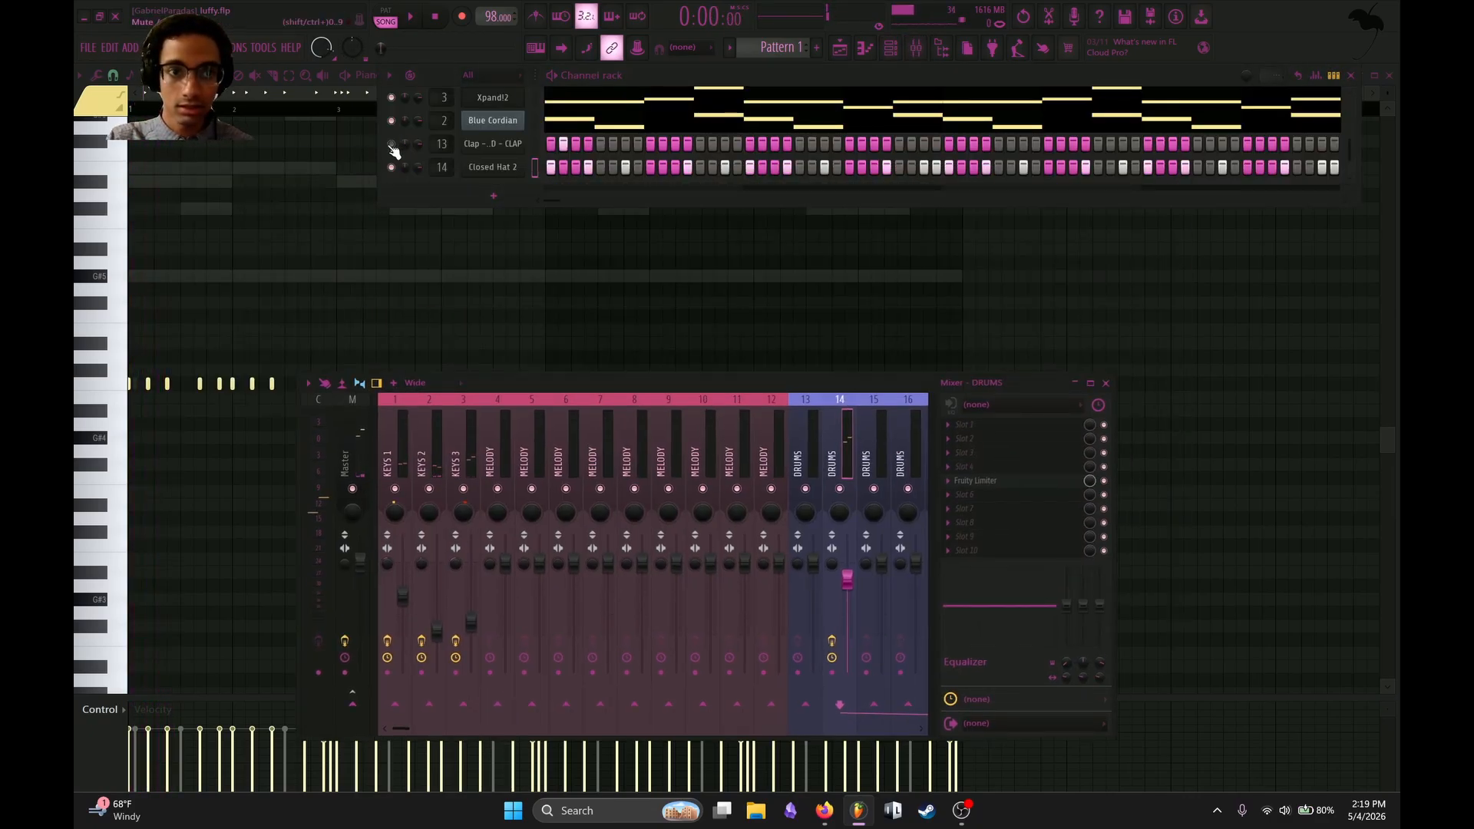
right_click(515, 144)
click(557, 141)
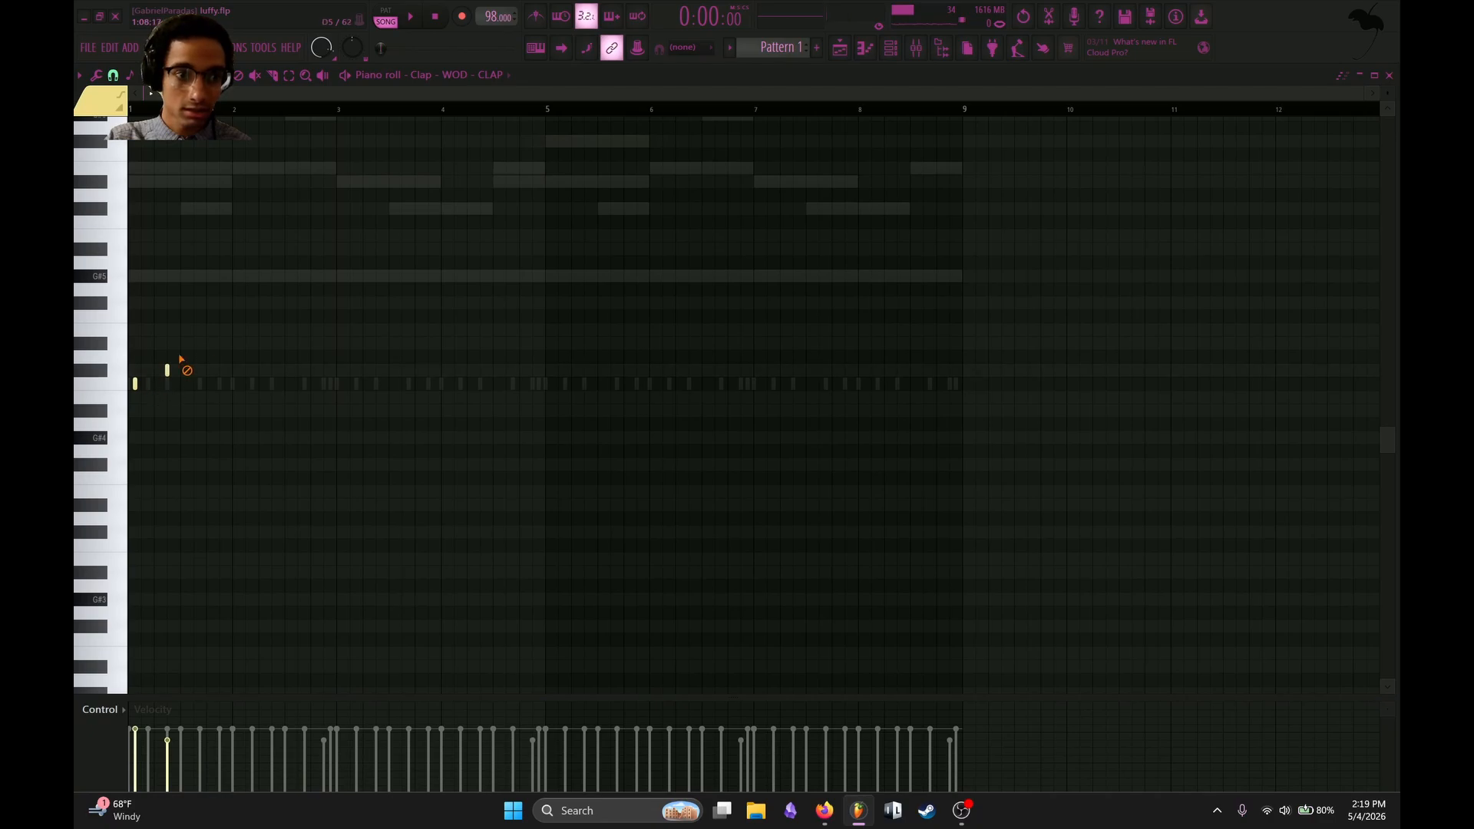
click(158, 385)
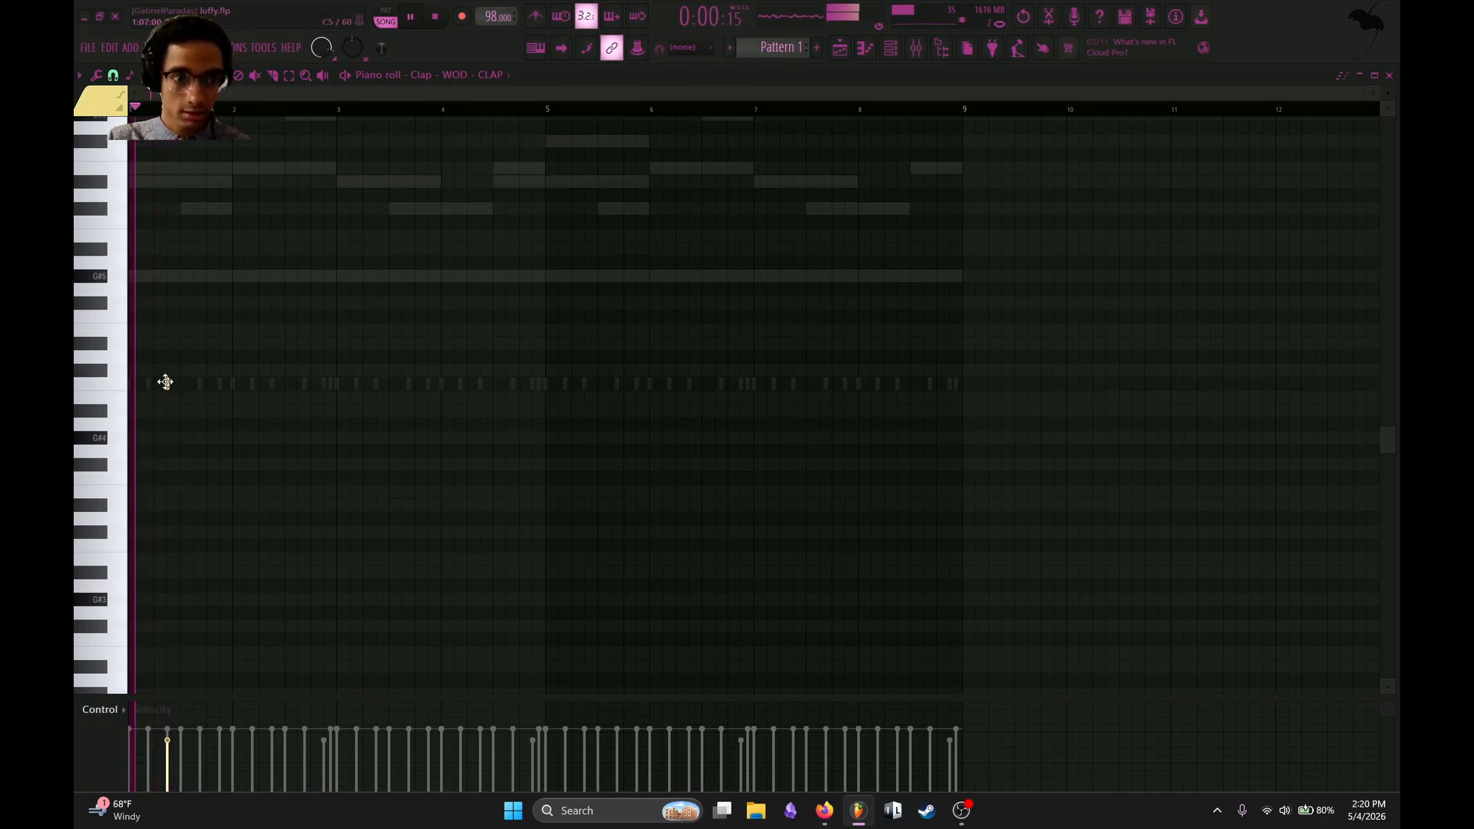
key(space)
click(154, 384)
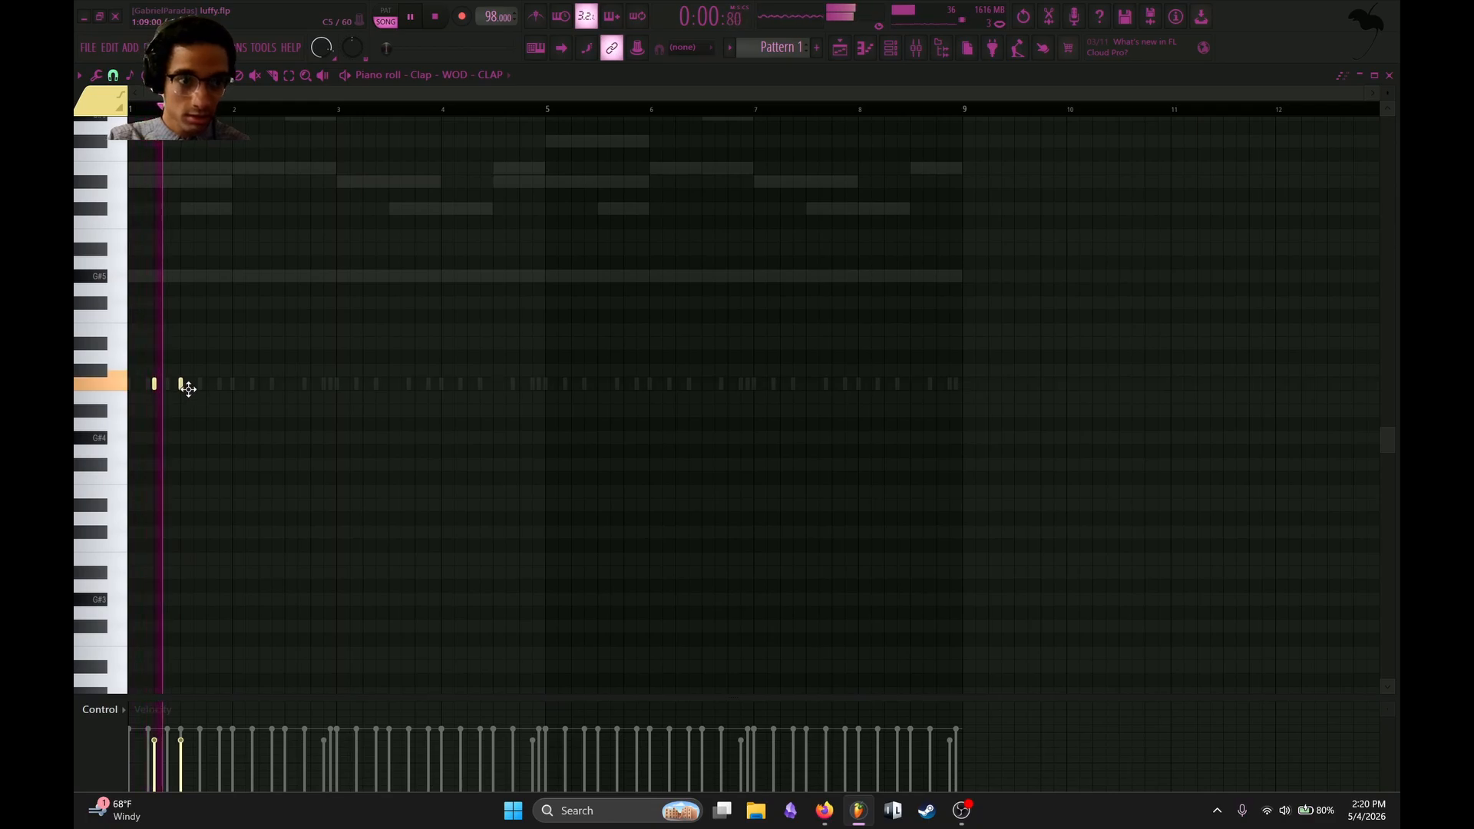
click(193, 384)
scroll(214, 361, up, 4)
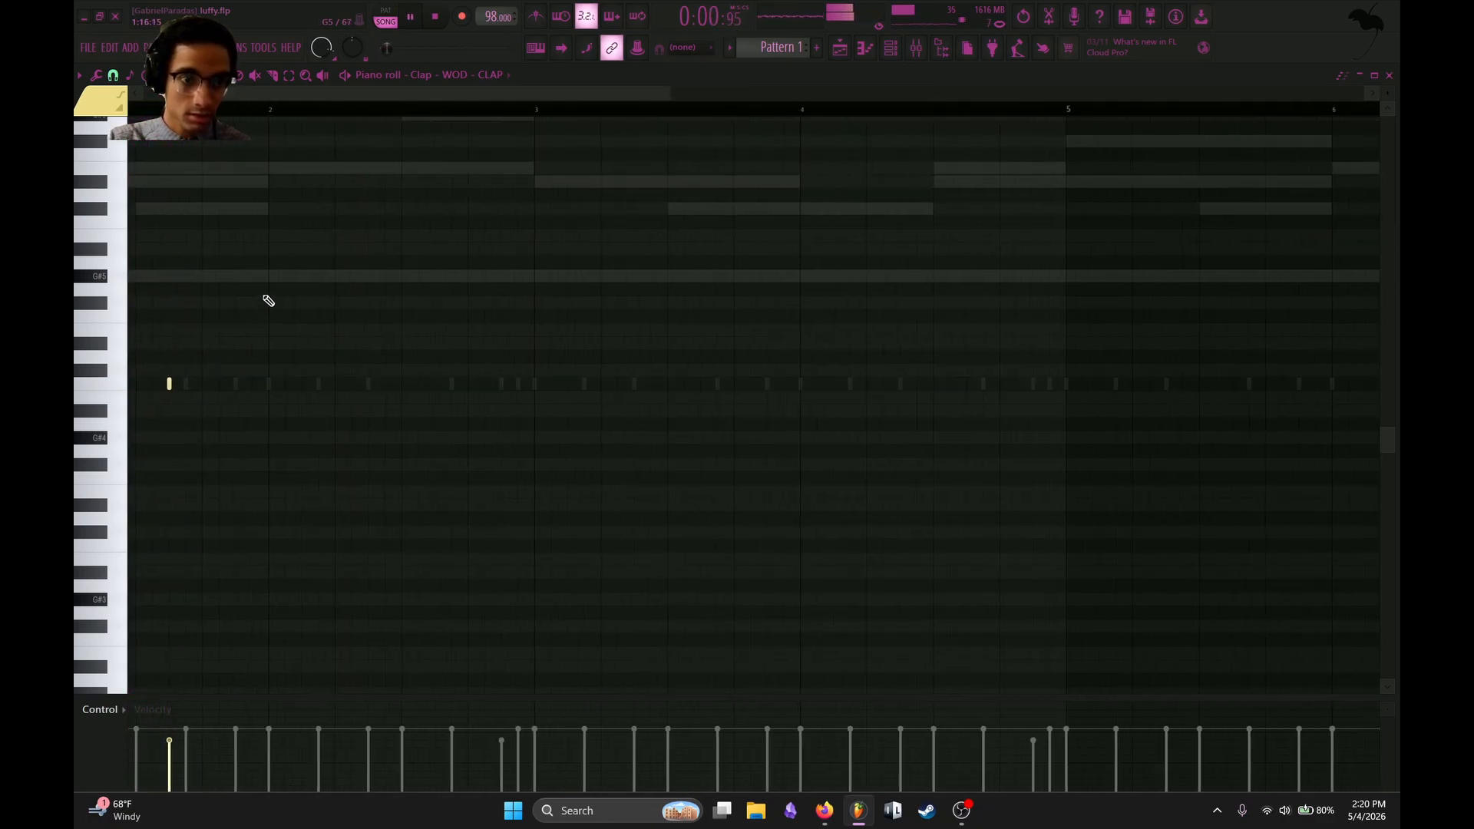
scroll(270, 299, up, 1)
drag(480, 95, 414, 97)
Add claps on beat 4 of bar 1 and beat 2 of bar 2, plus a four-clap roll from beat 4 of bar 2.
key(space)
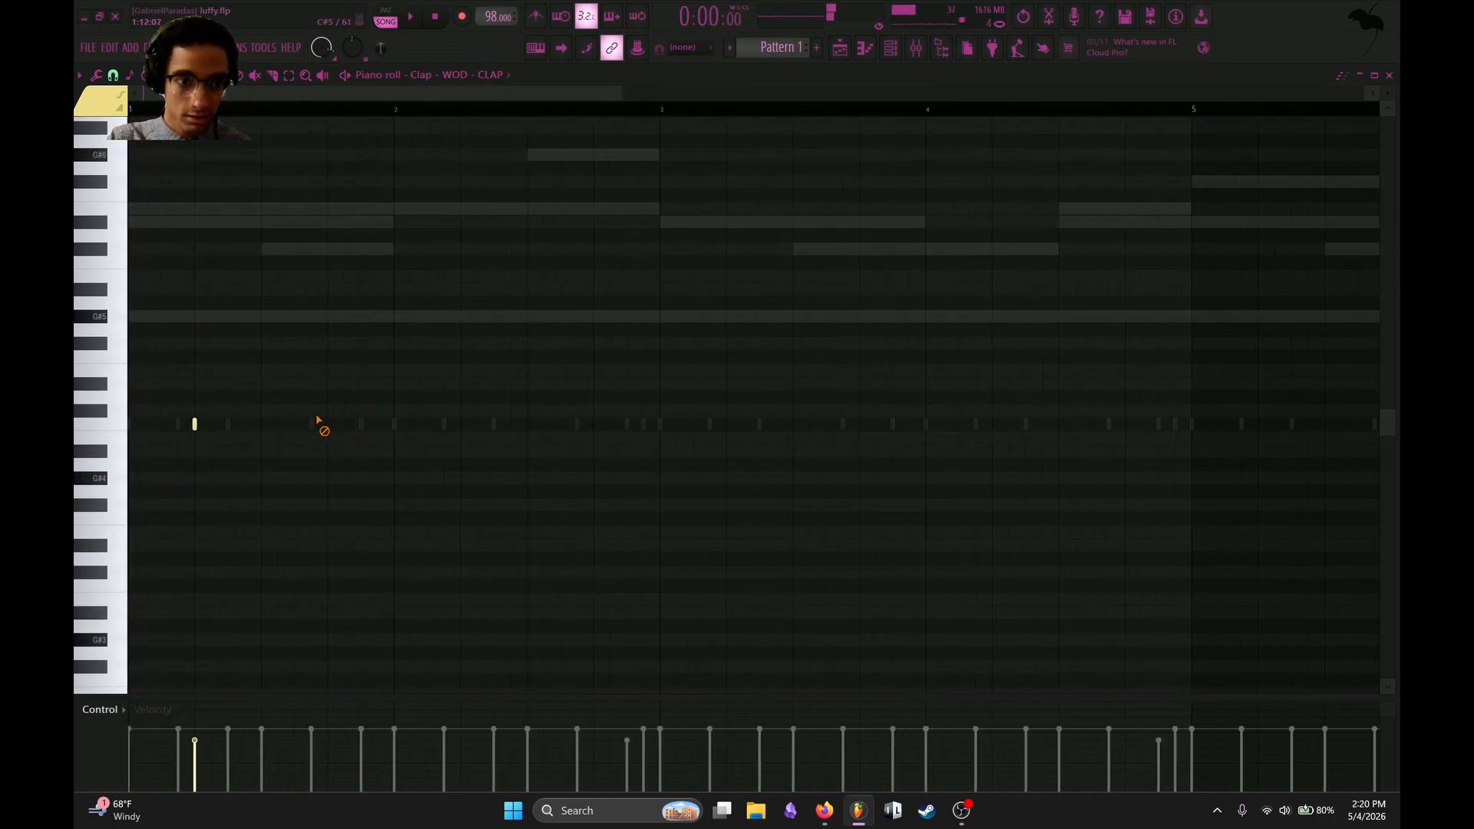
drag(327, 424, 328, 433)
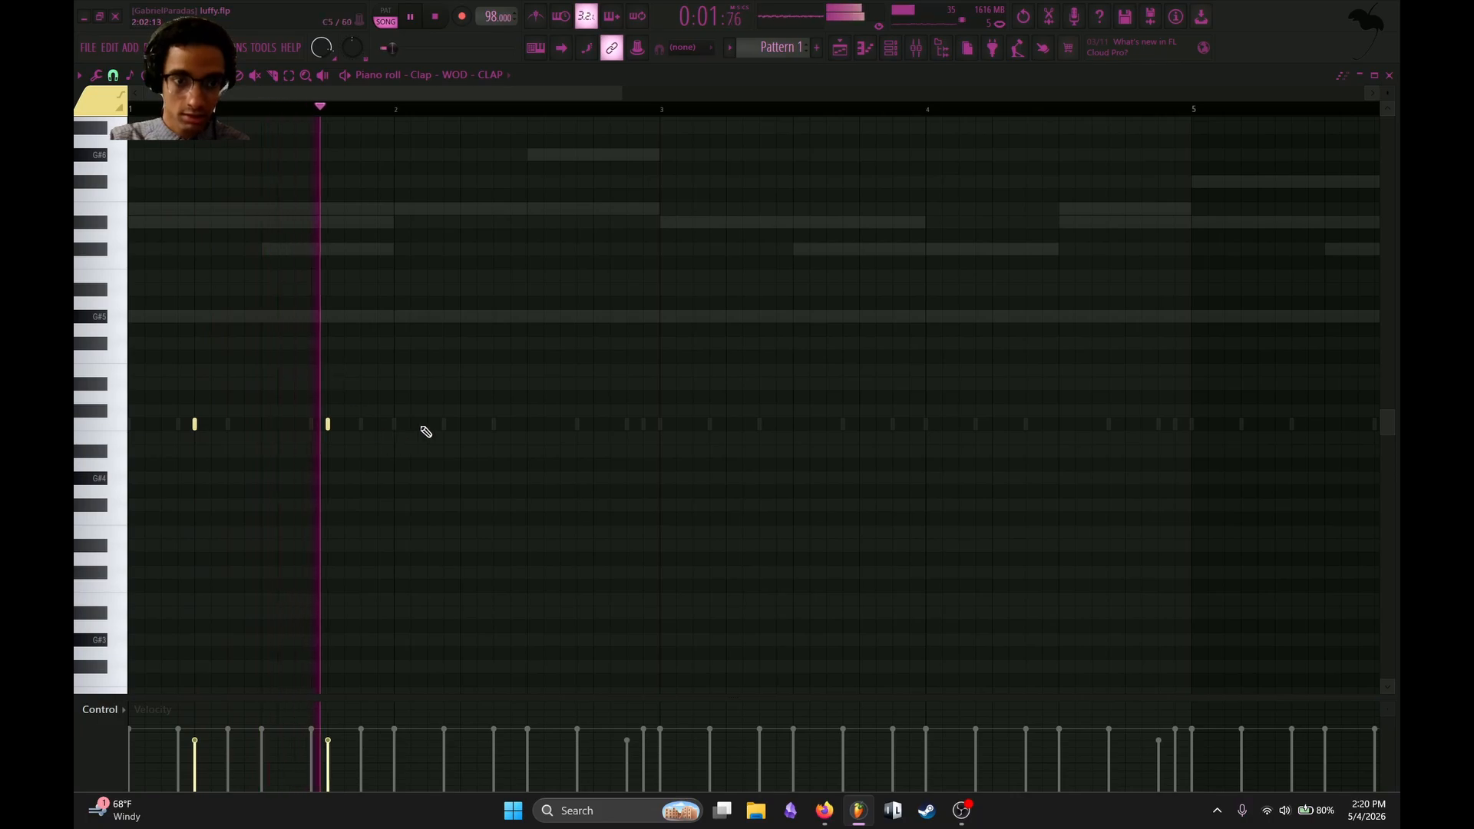
click(461, 426)
click(578, 426)
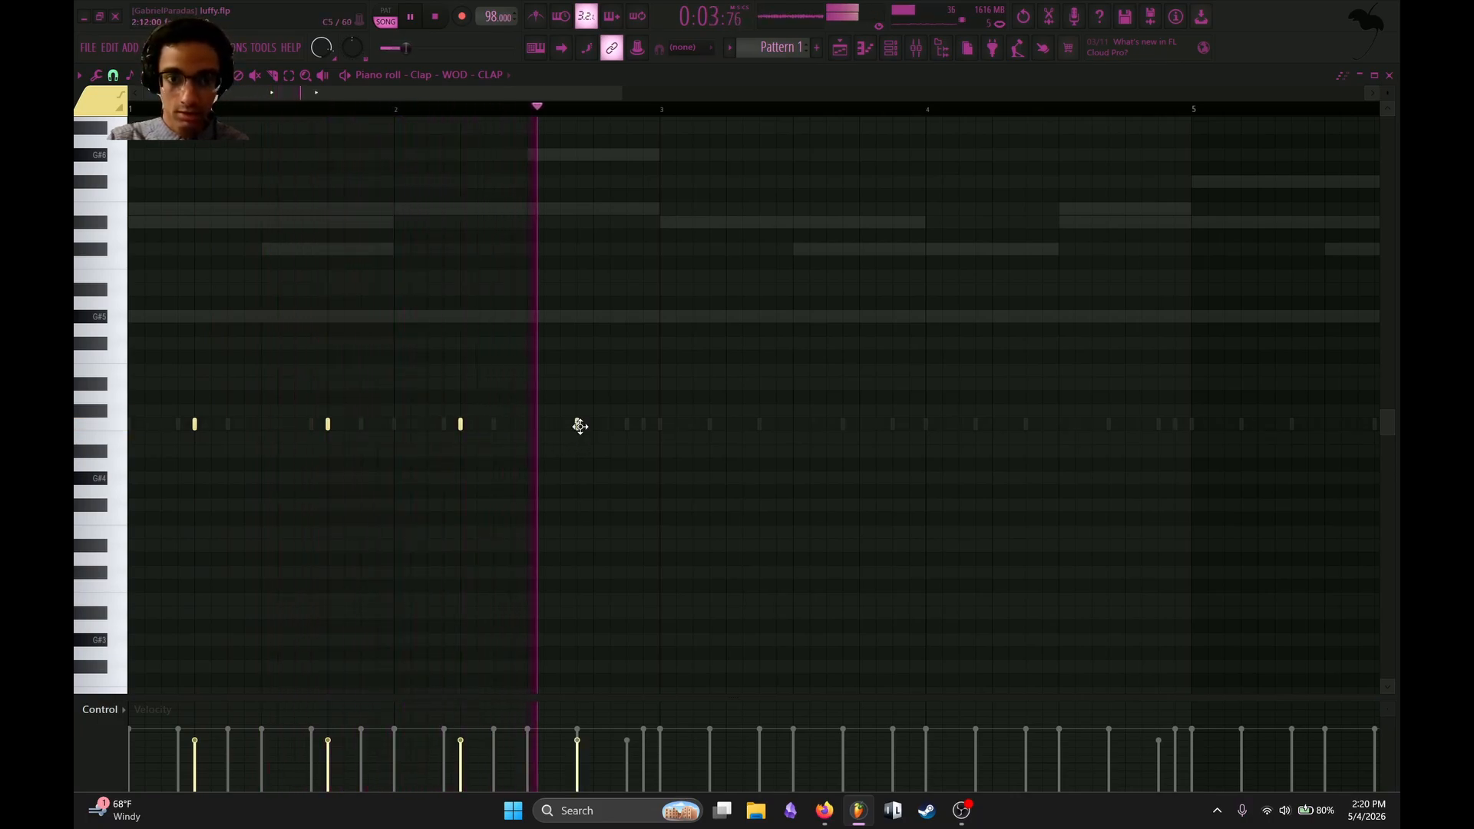
drag(580, 426, 605, 427)
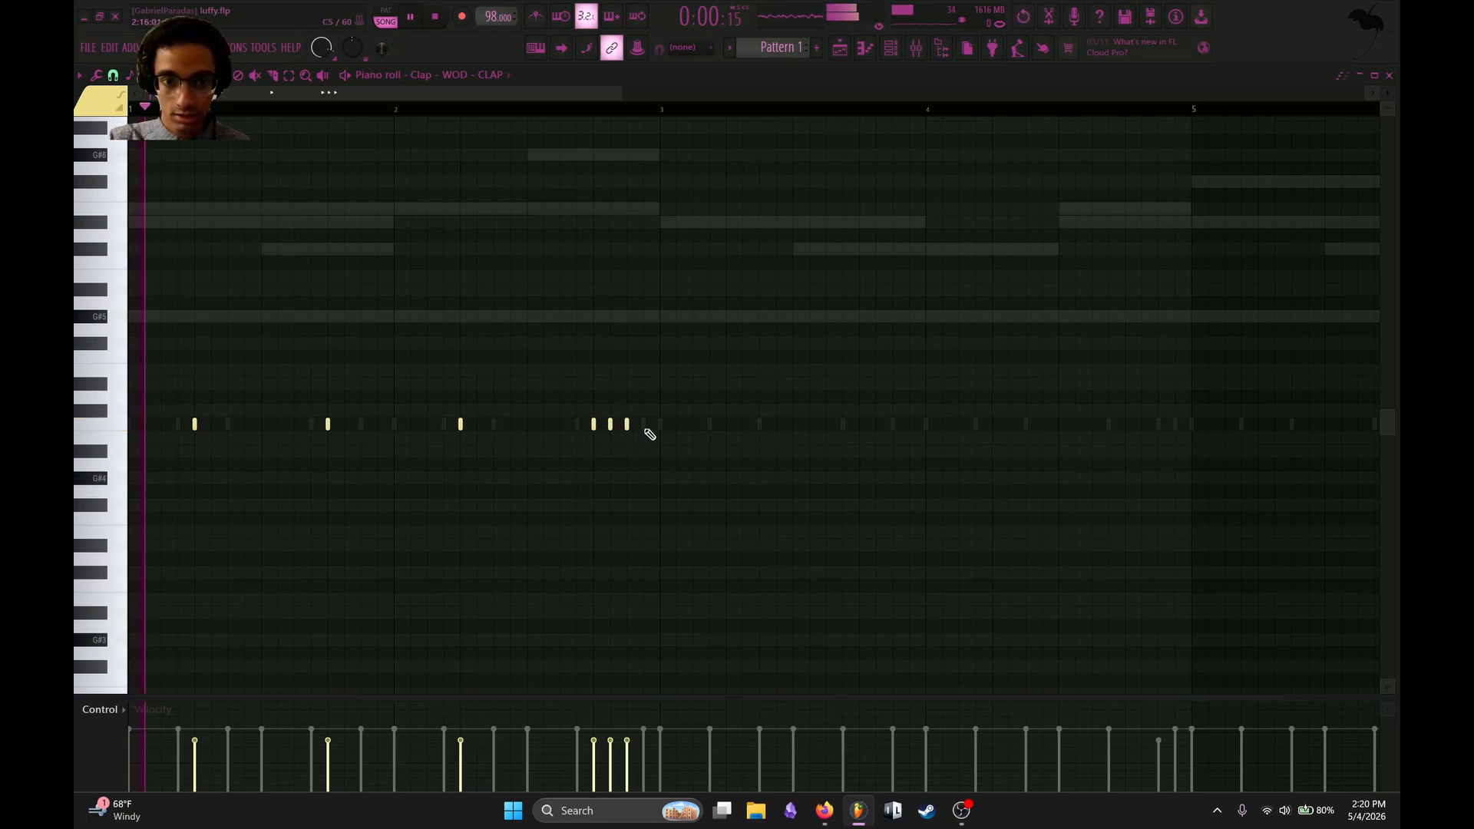
click(645, 427)
Ramp up the velocities across the four-clap roll and alternate its note panning between right and left.
key(space)
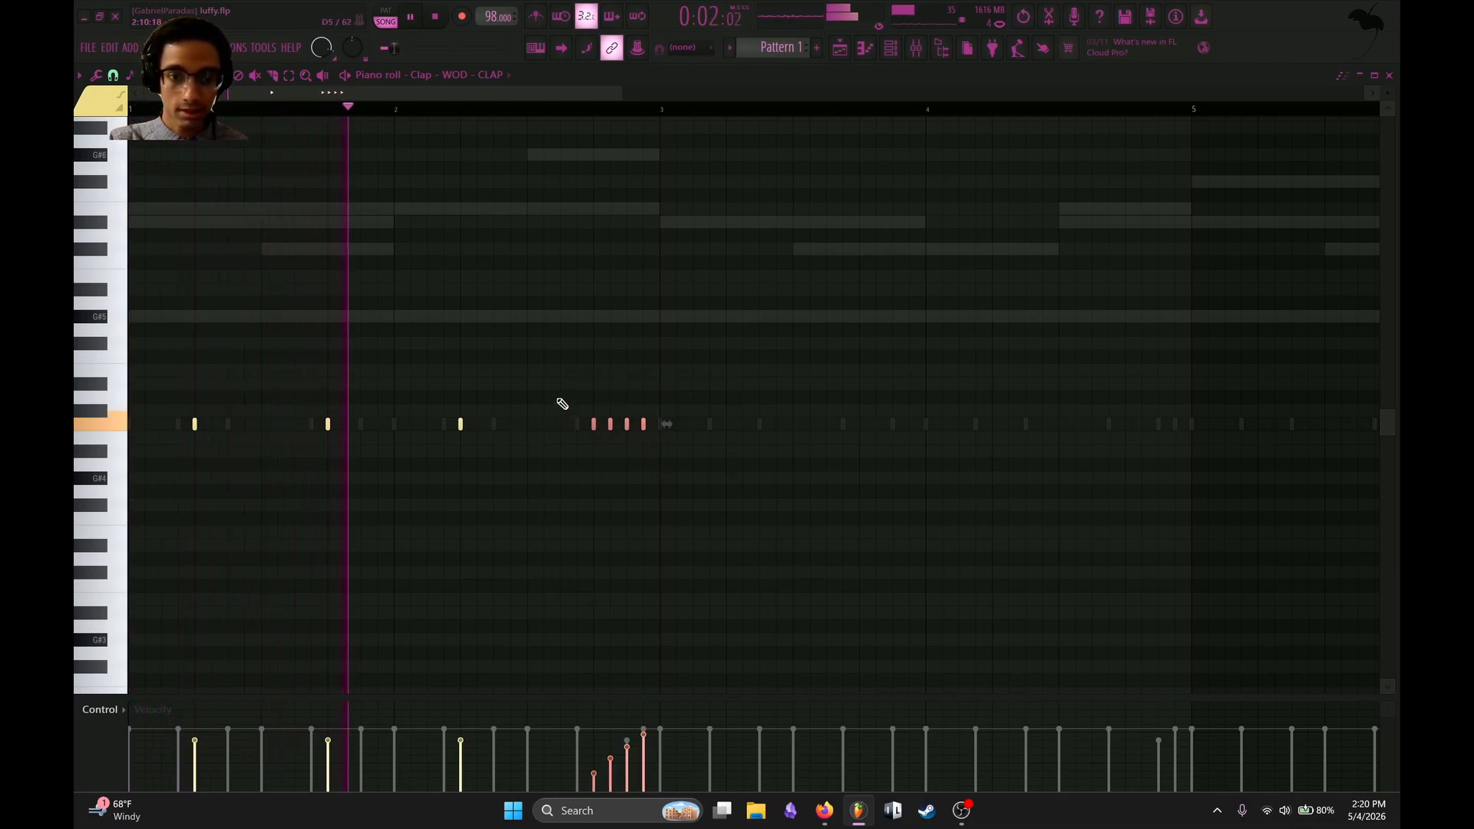
key(space)
click(103, 712)
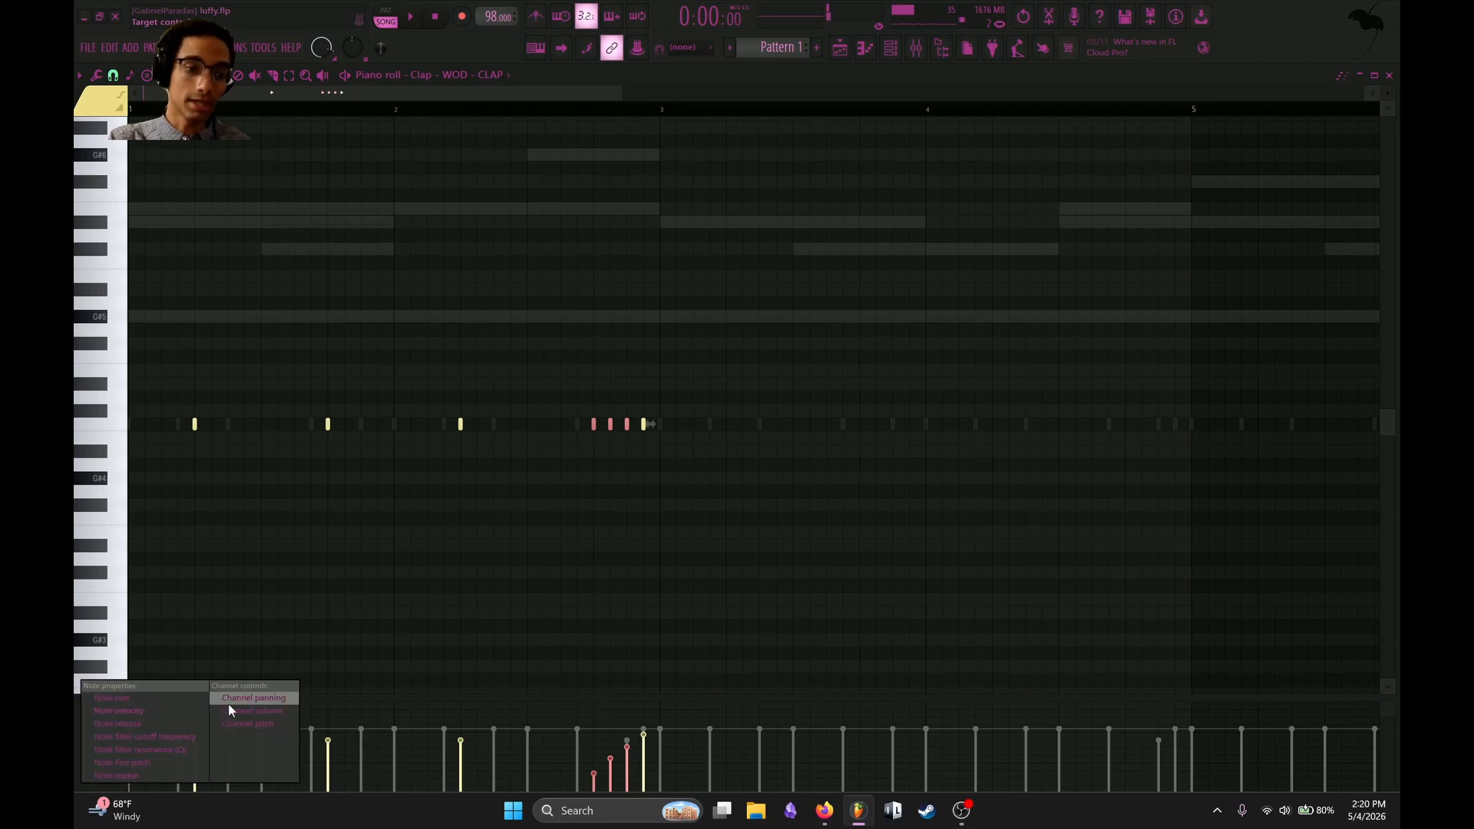
click(163, 700)
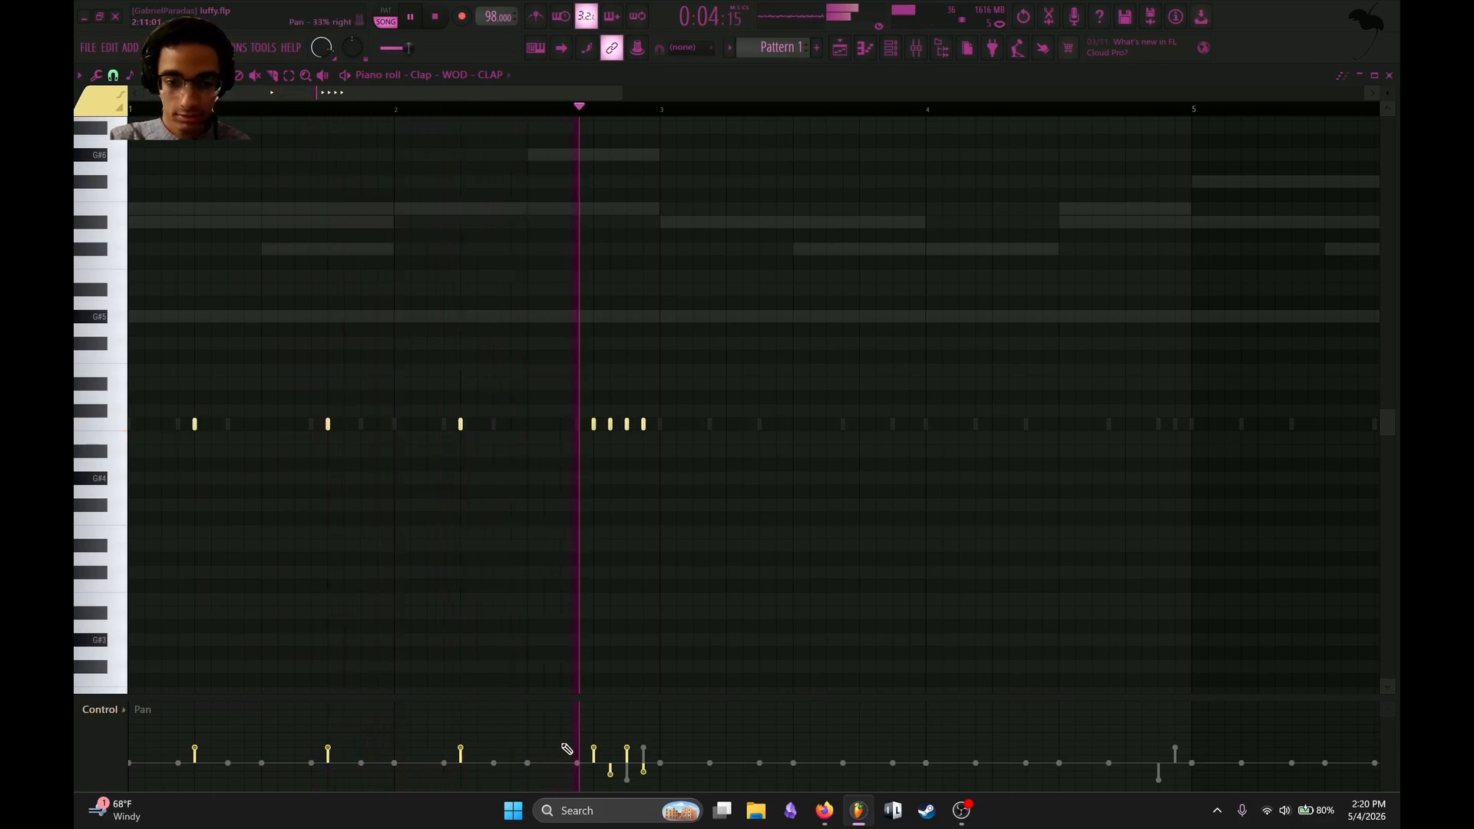
Repeat the two-bar clap pattern through bar 8 and remove the last clap of bar 4.
key(space)
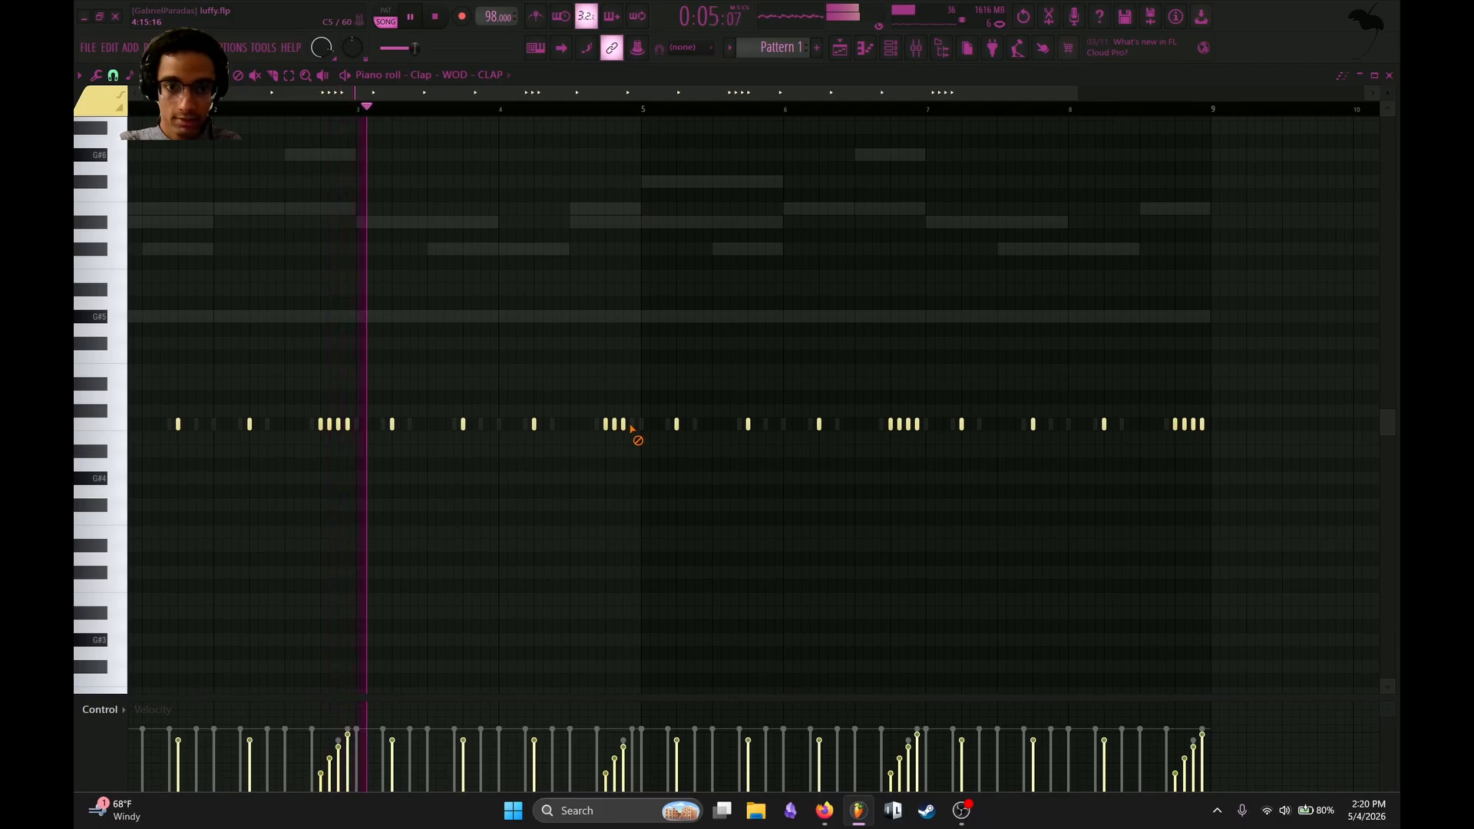
scroll(609, 372, up, 3)
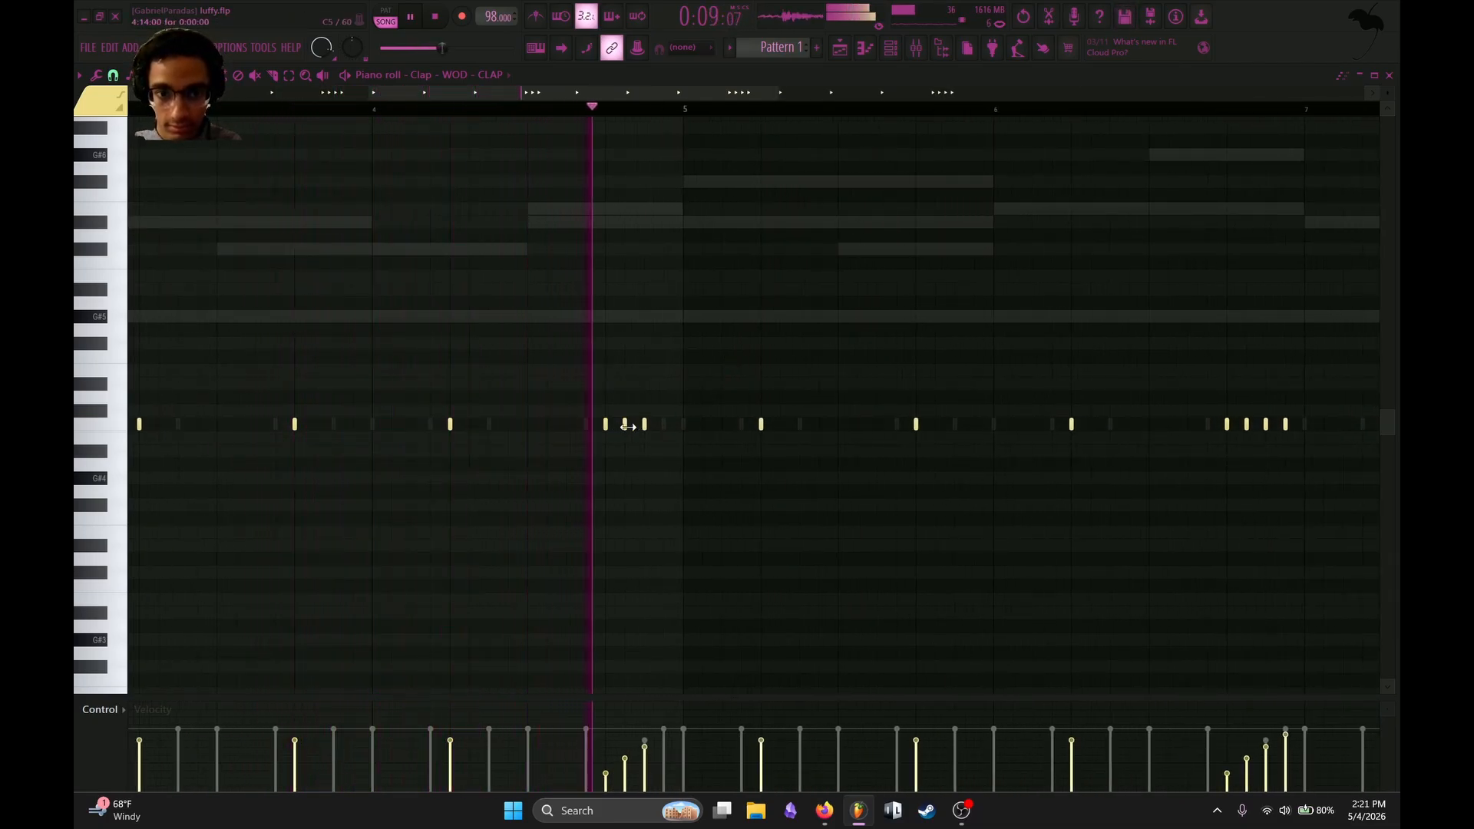
scroll(997, 277, down, 4)
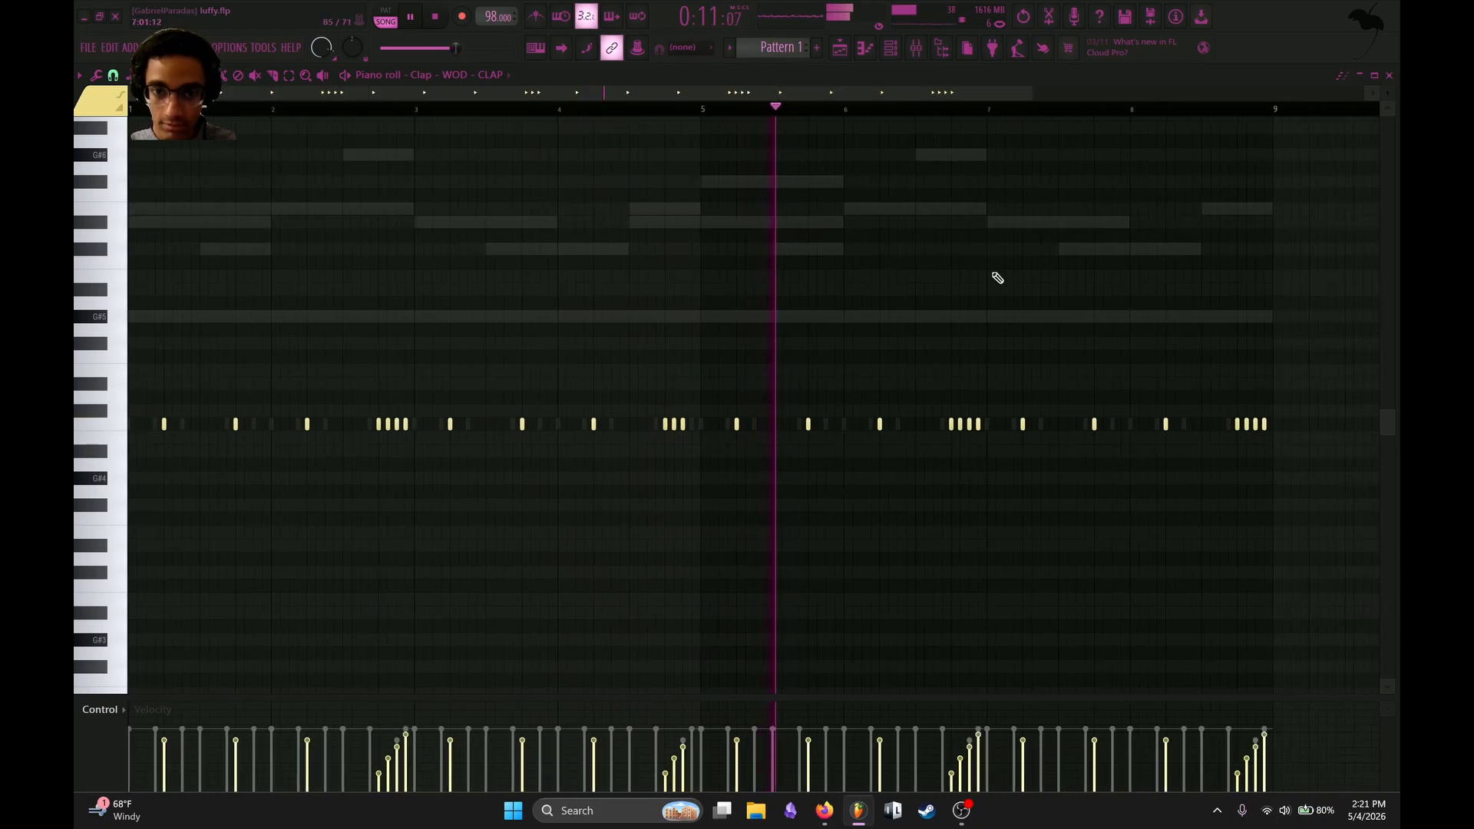
Replace the claps in bars 5 to 8 with a duplicate of the first four bars, starting at bar 5.
drag(1174, 218, 643, 501)
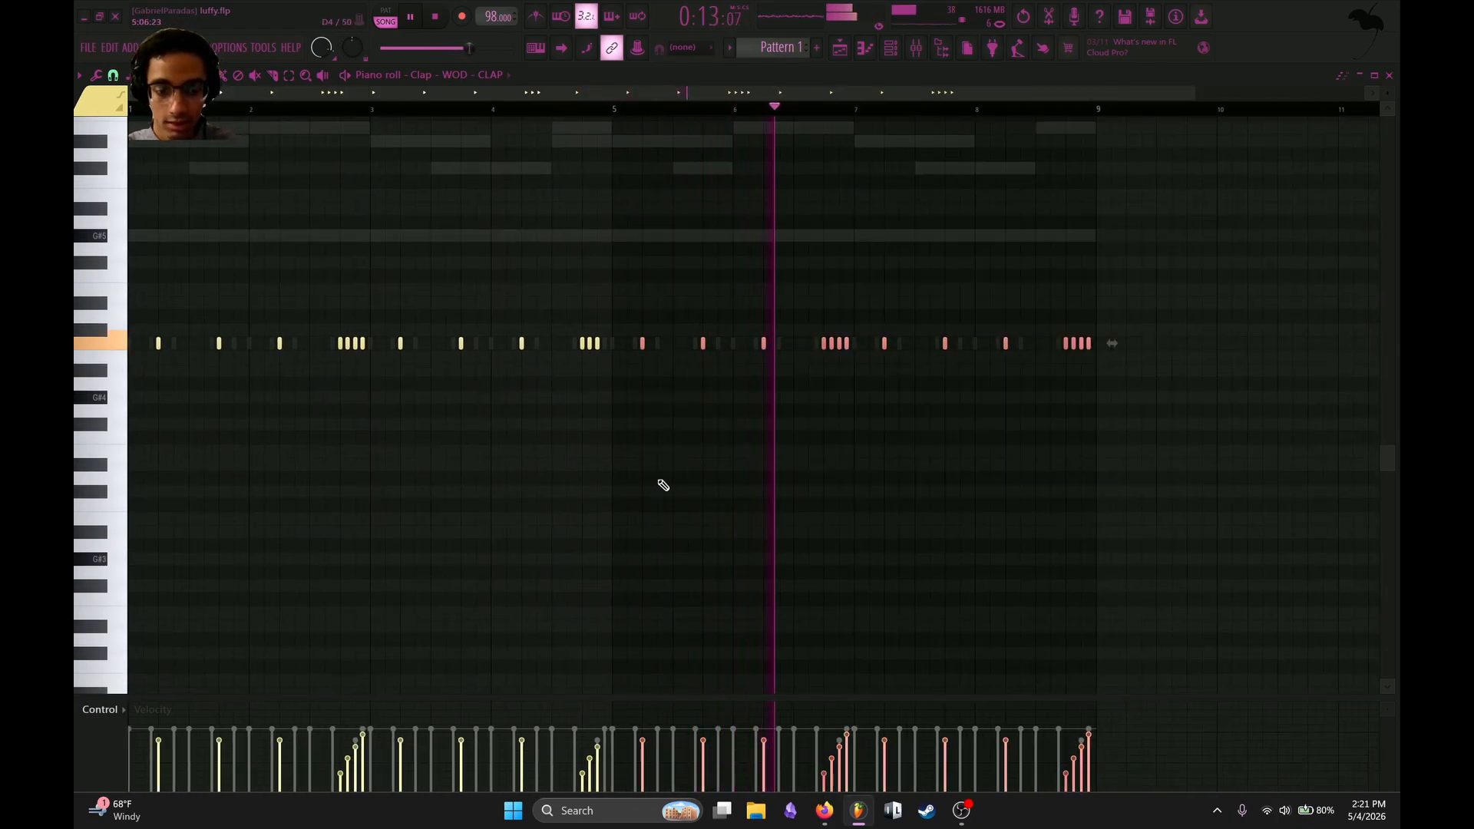
key(Delete)
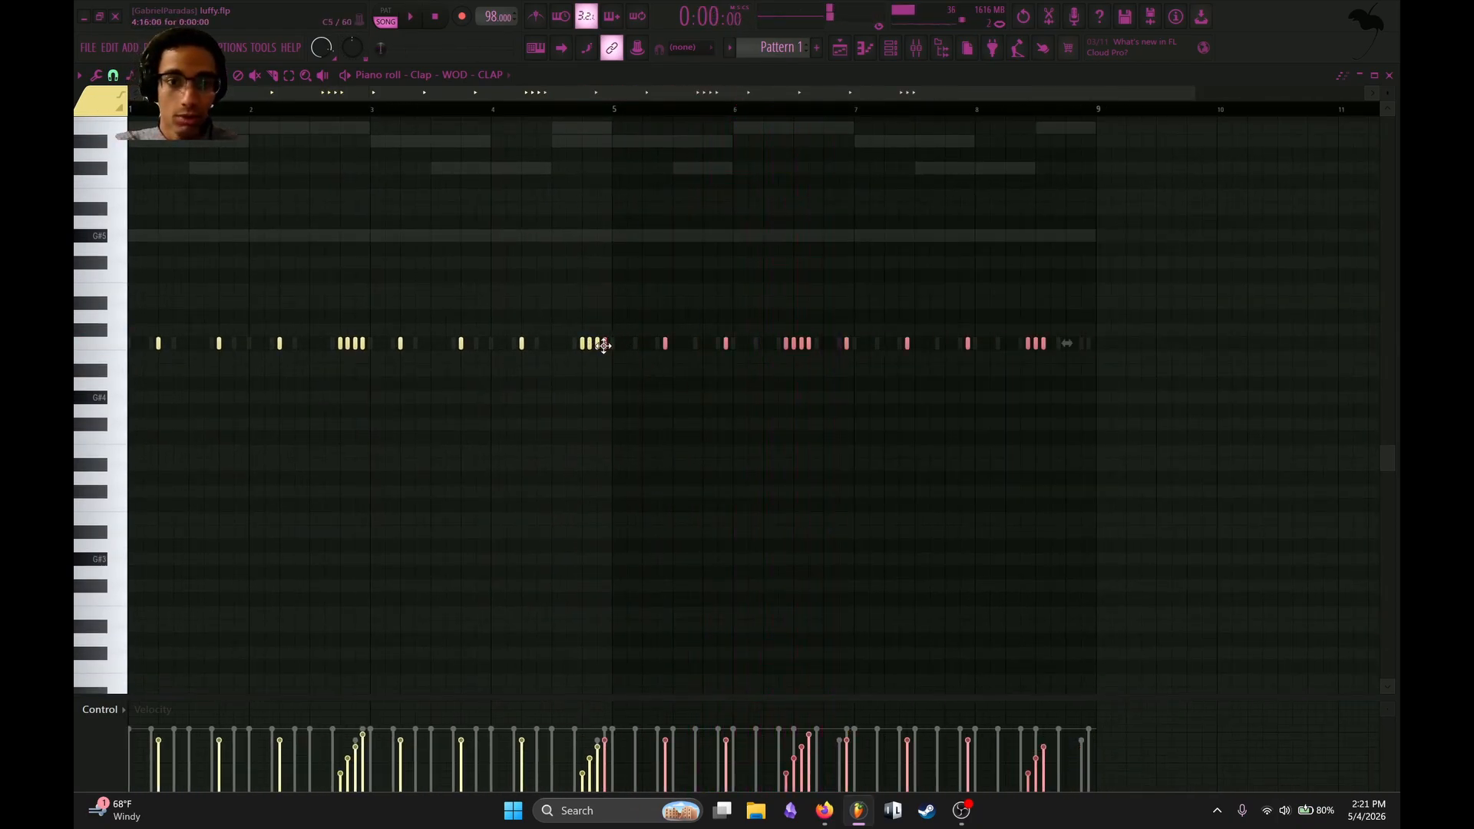
scroll(611, 345, up, 3)
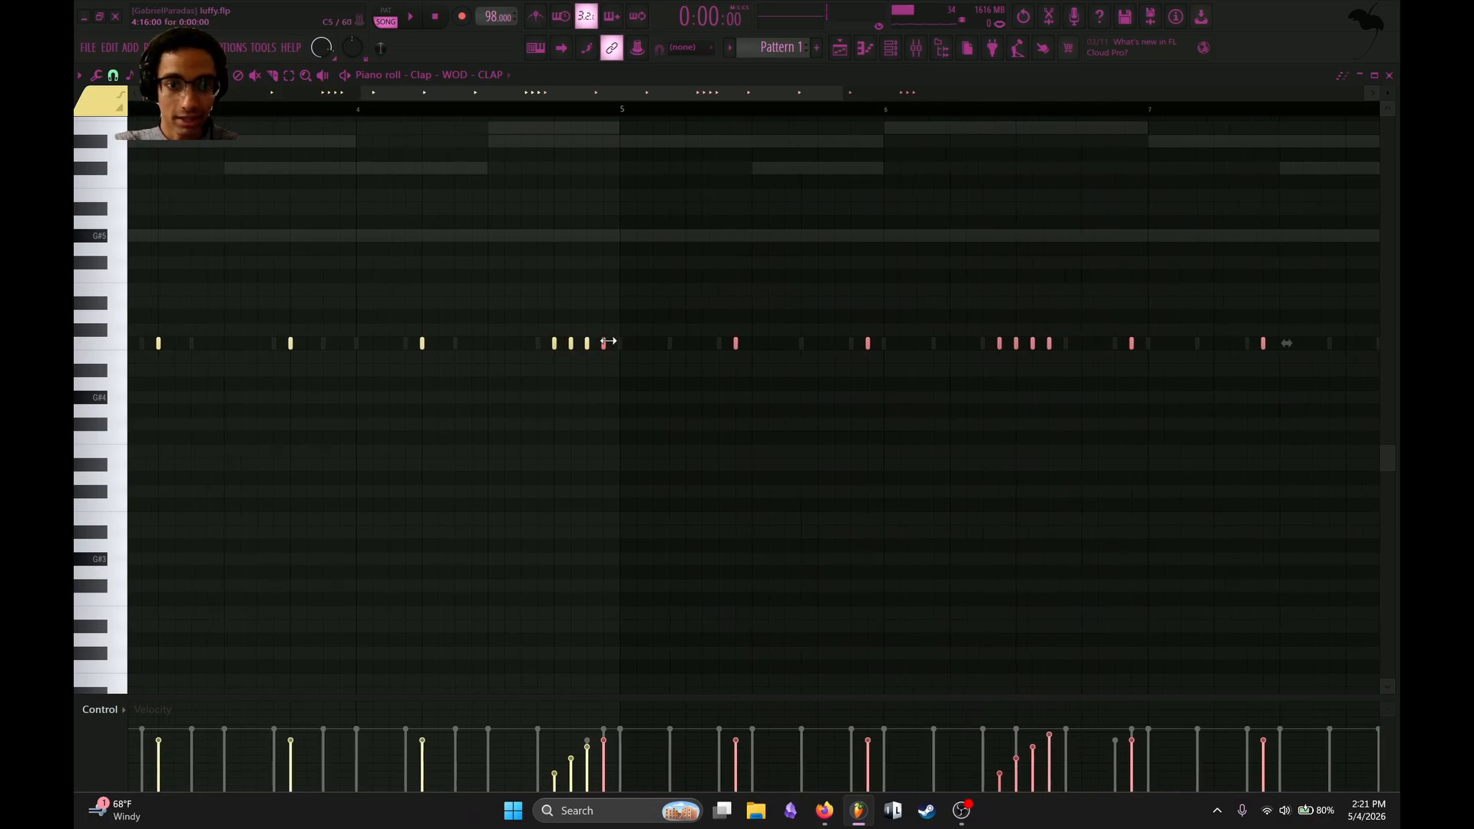
drag(607, 343, 622, 343)
scroll(595, 273, down, 4)
right_click(707, 178)
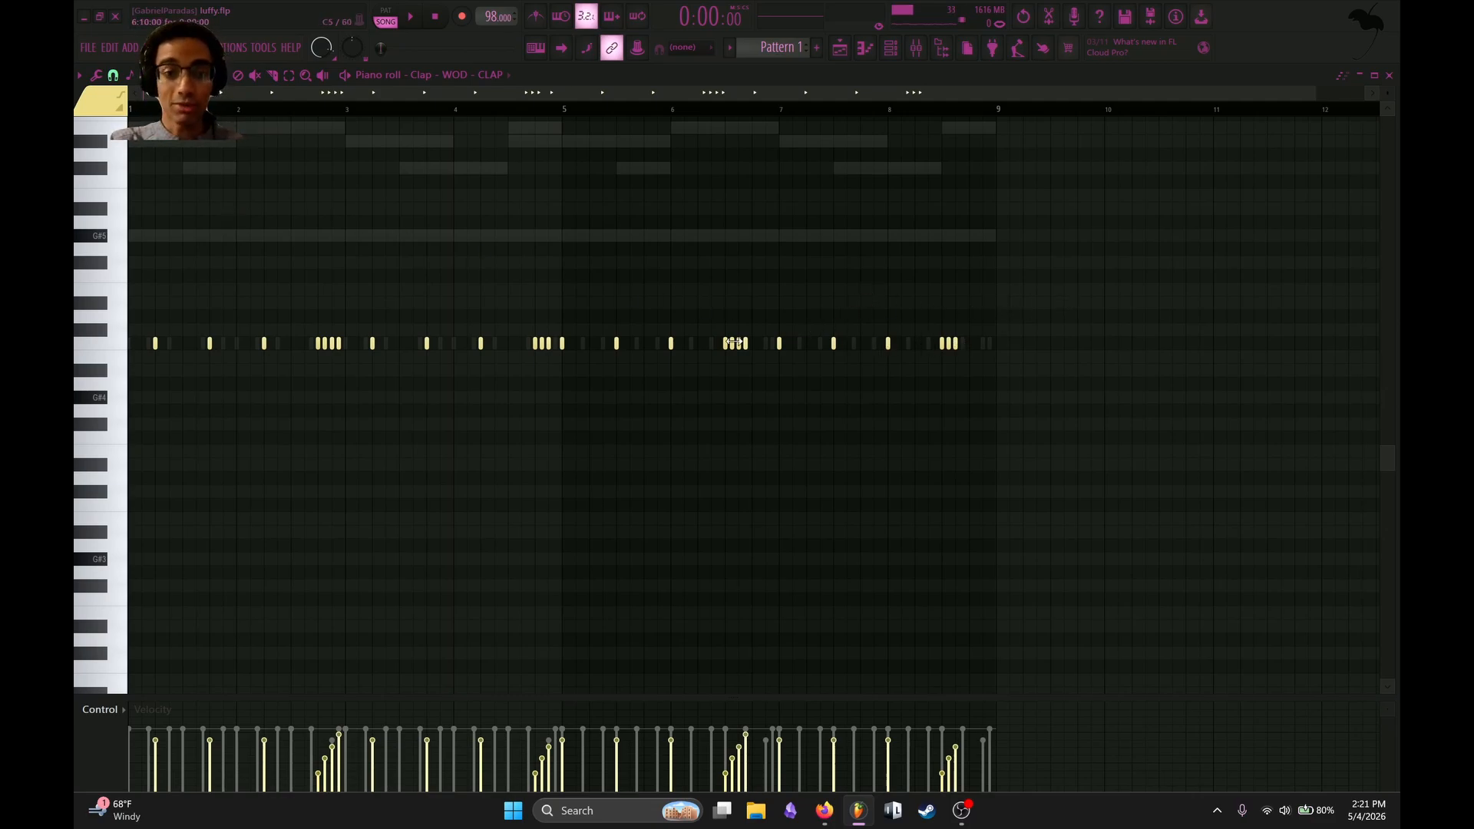
Shift the duplicated claps so the first one falls on beat 2 of bar 5, and clear the selection.
drag(559, 337, 1052, 348)
drag(560, 345, 585, 345)
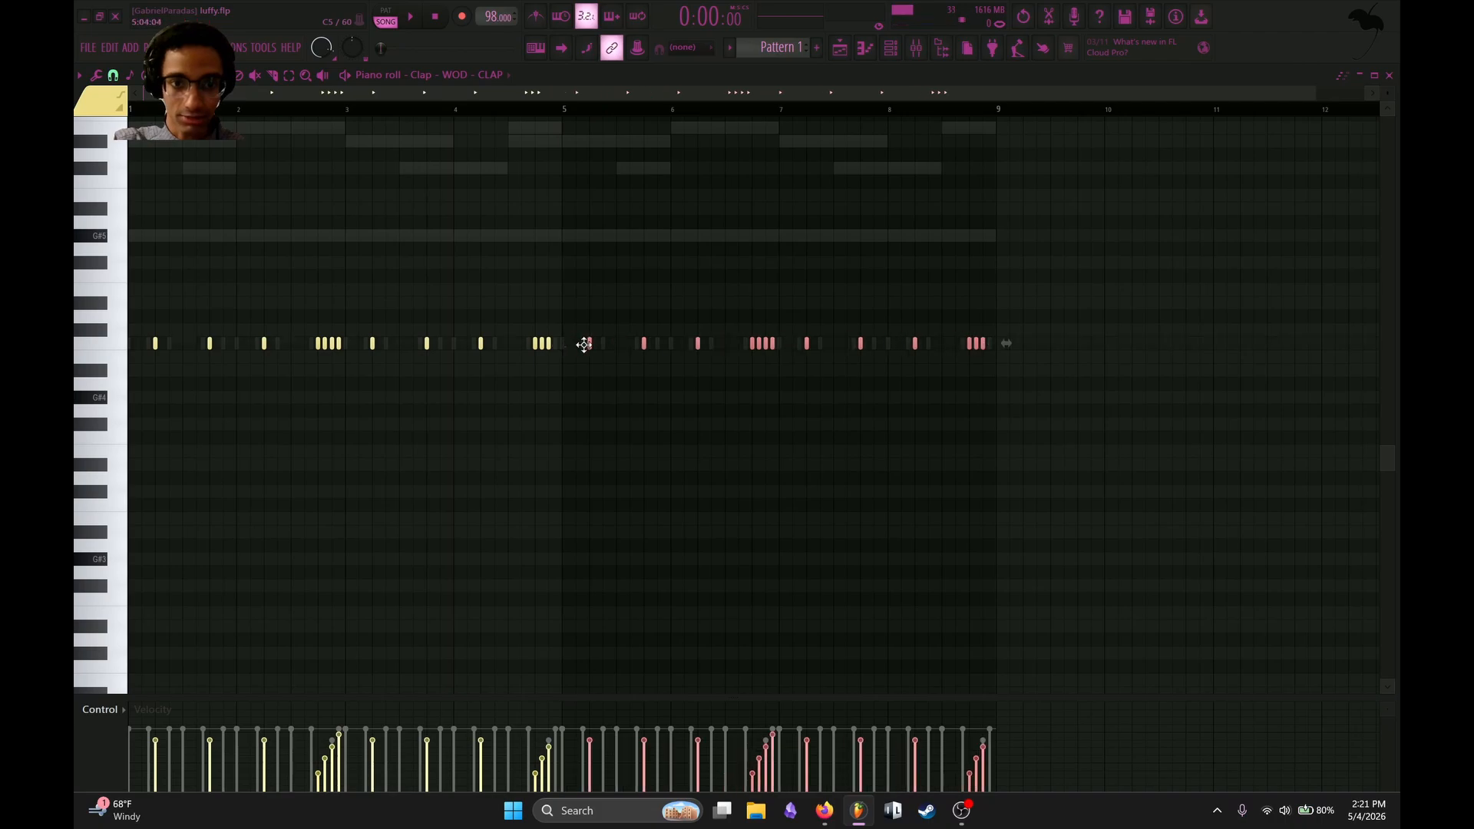
scroll(355, 243, up, 3)
scroll(399, 122, down, 2)
drag(397, 94, 322, 123)
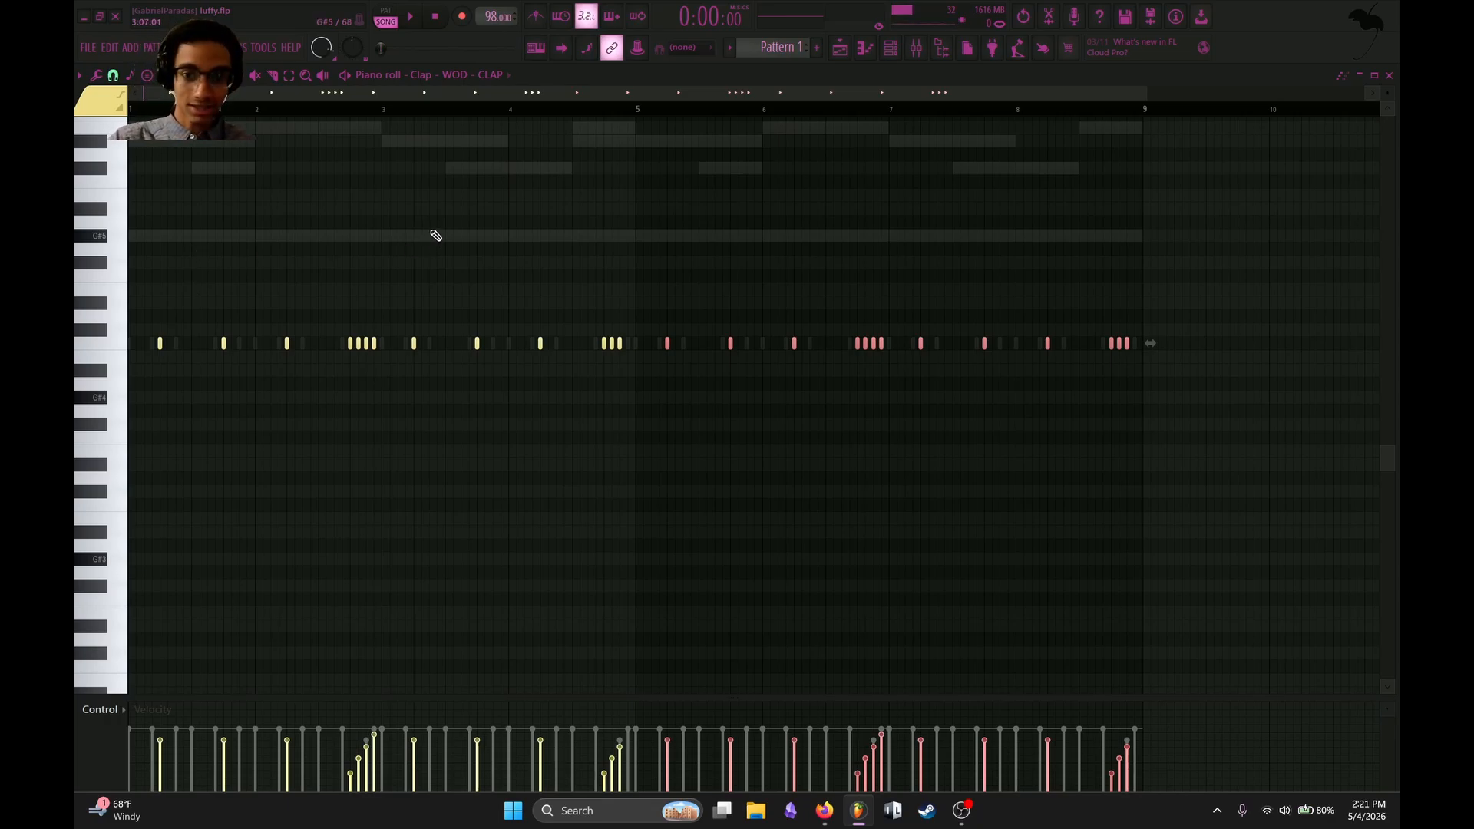
key(ctrl+d)
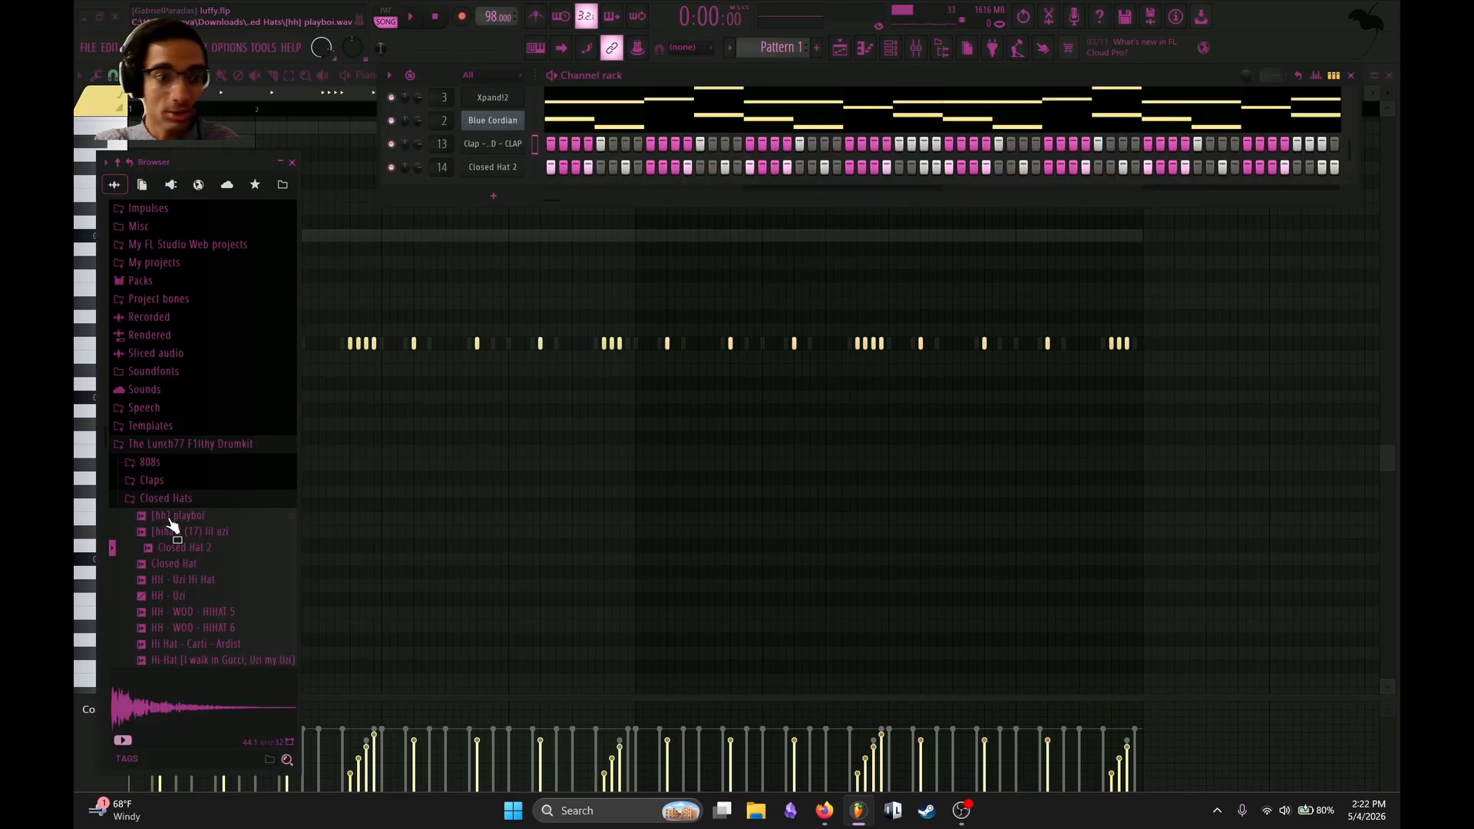
Browse the 808s folder of The Lunch77 F1lthy Drumkit and audition a few 808 samples.
click(182, 500)
scroll(184, 499, up, 3)
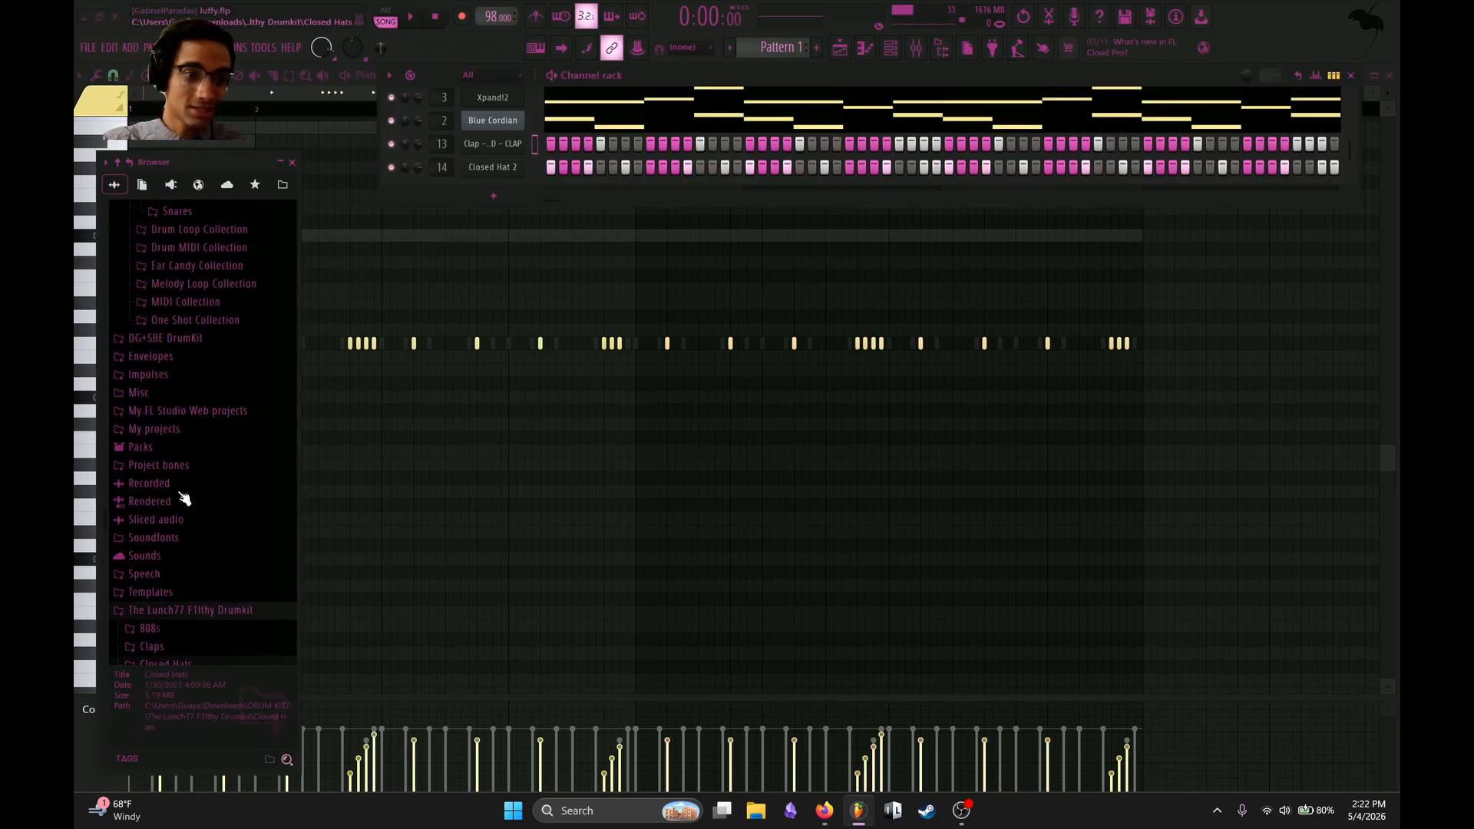
scroll(188, 529, down, 5)
scroll(173, 509, up, 3)
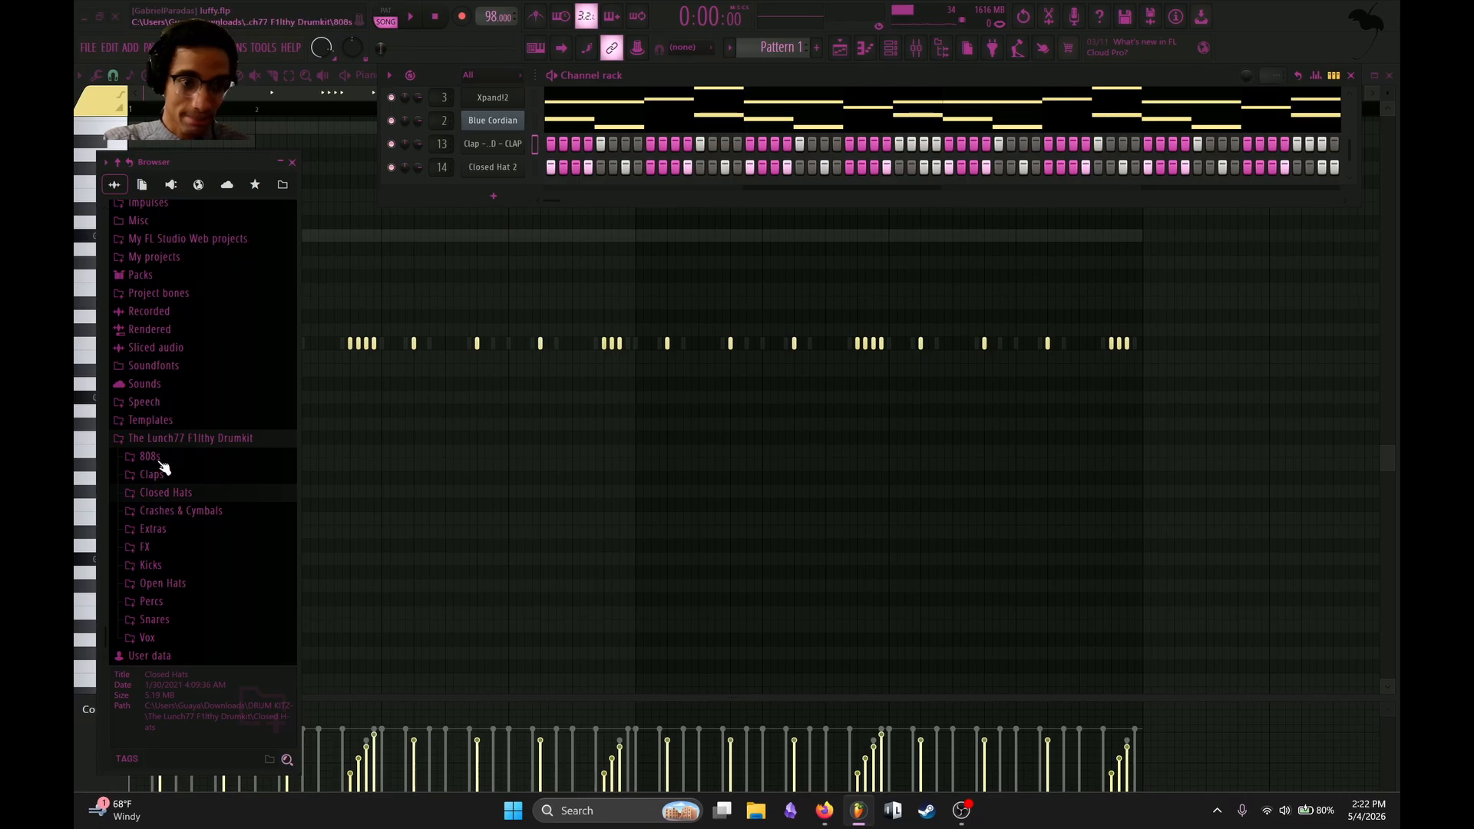
click(160, 459)
click(179, 505)
click(198, 538)
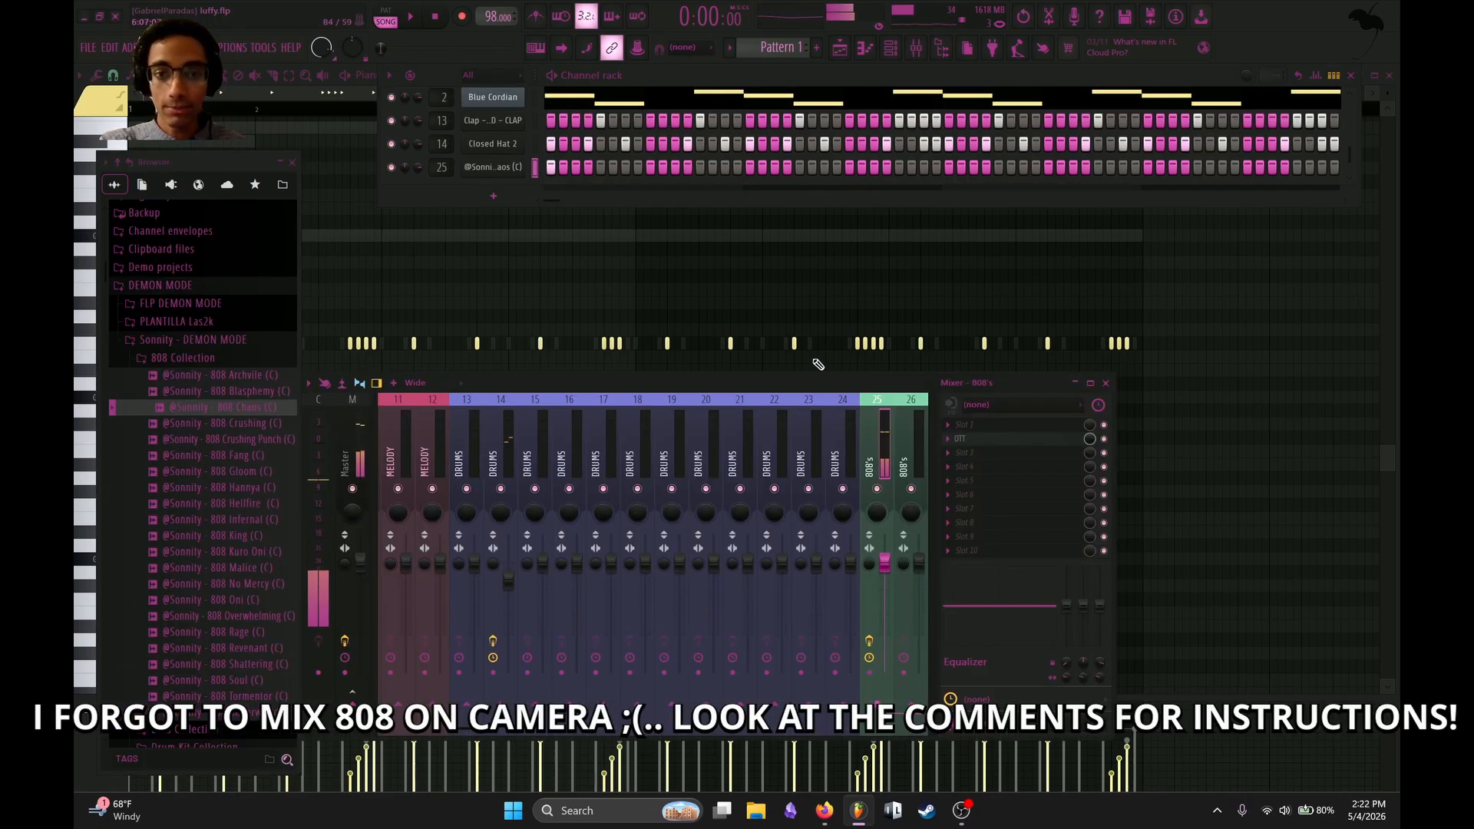
drag(818, 382, 671, 190)
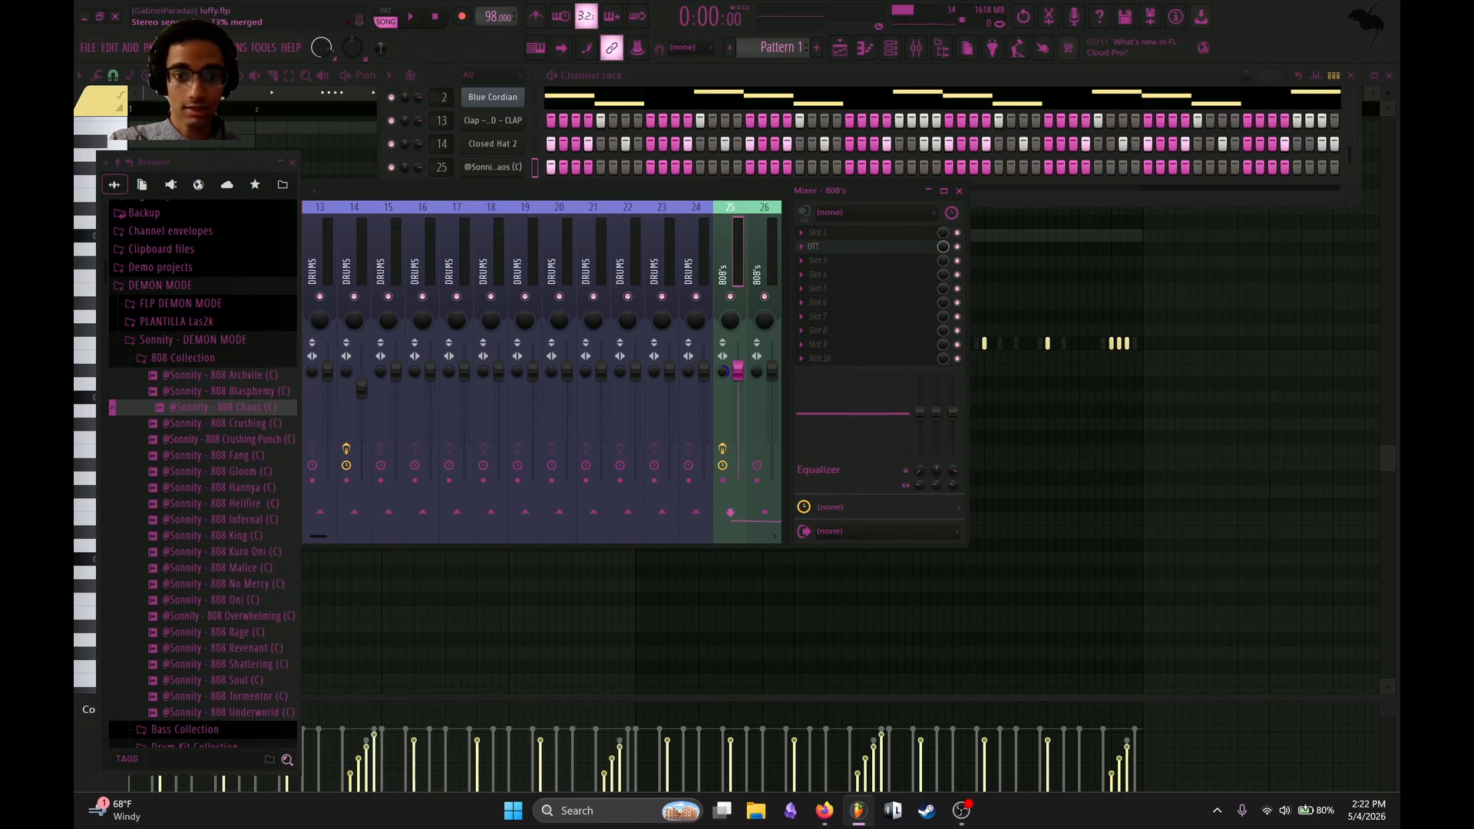
scroll(701, 237, down, 5)
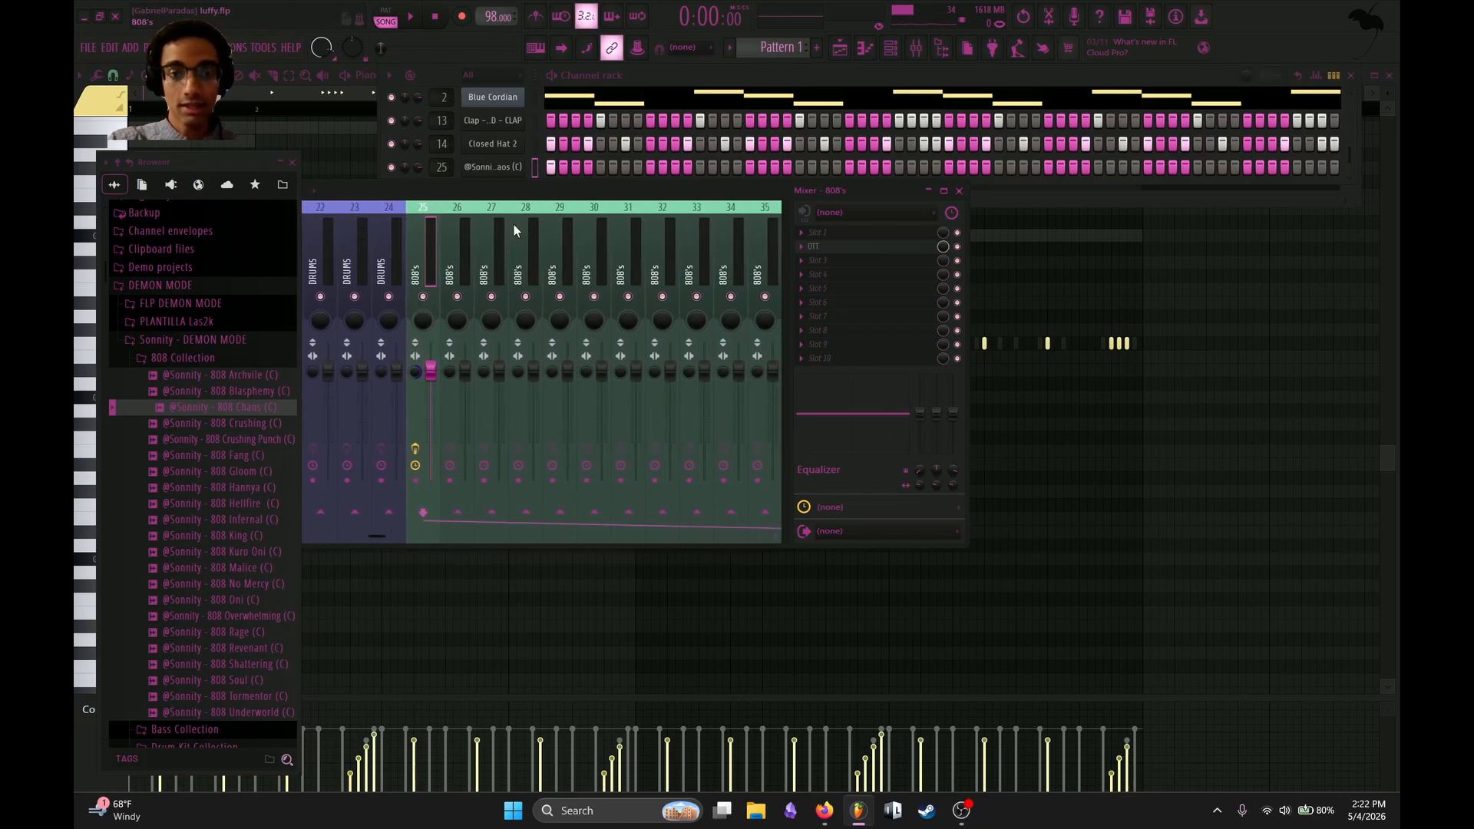
click(293, 163)
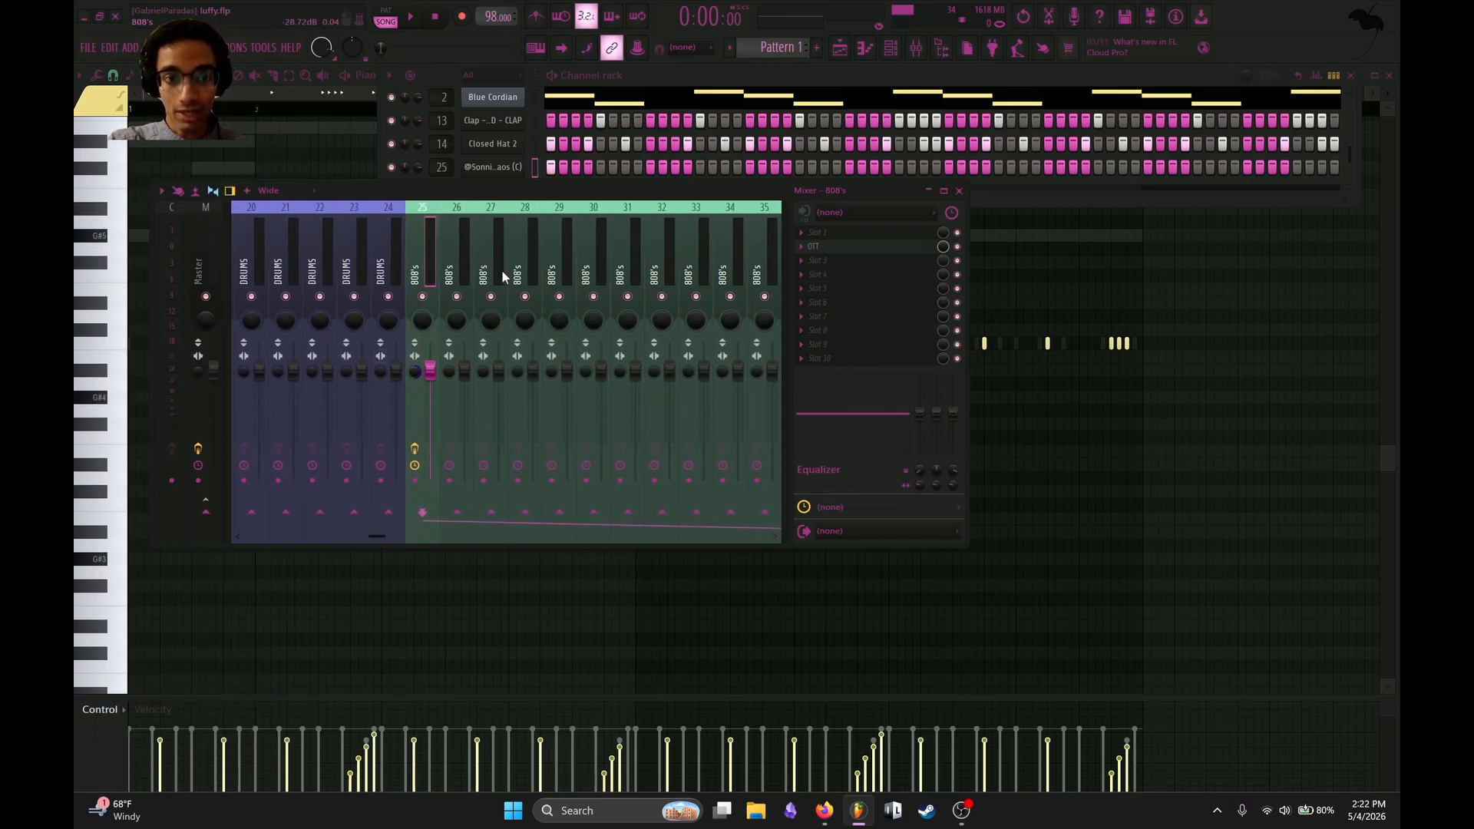
scroll(579, 275, down, 4)
scroll(385, 250, up, 3)
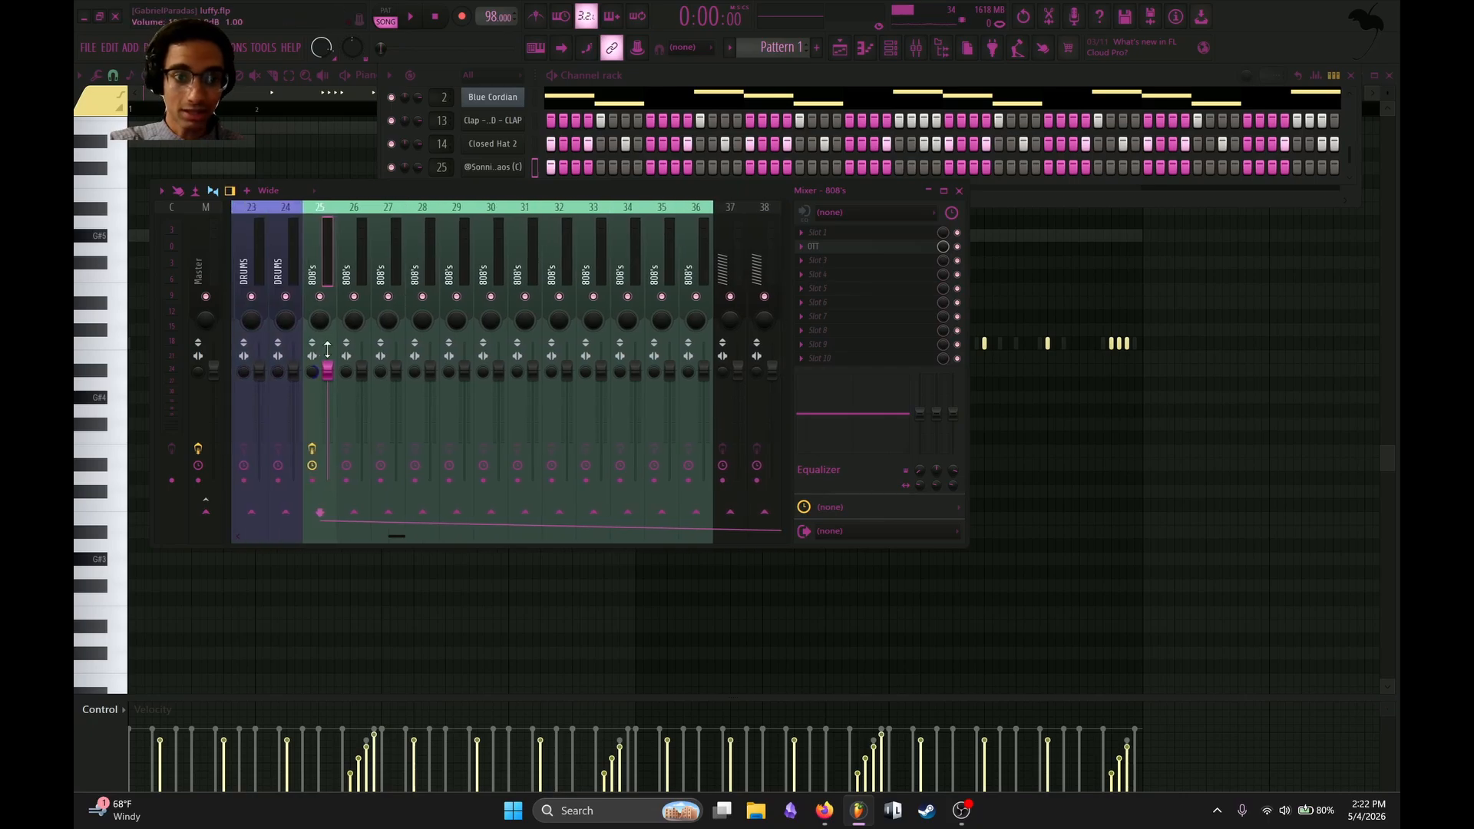
scroll(541, 263, down, 15)
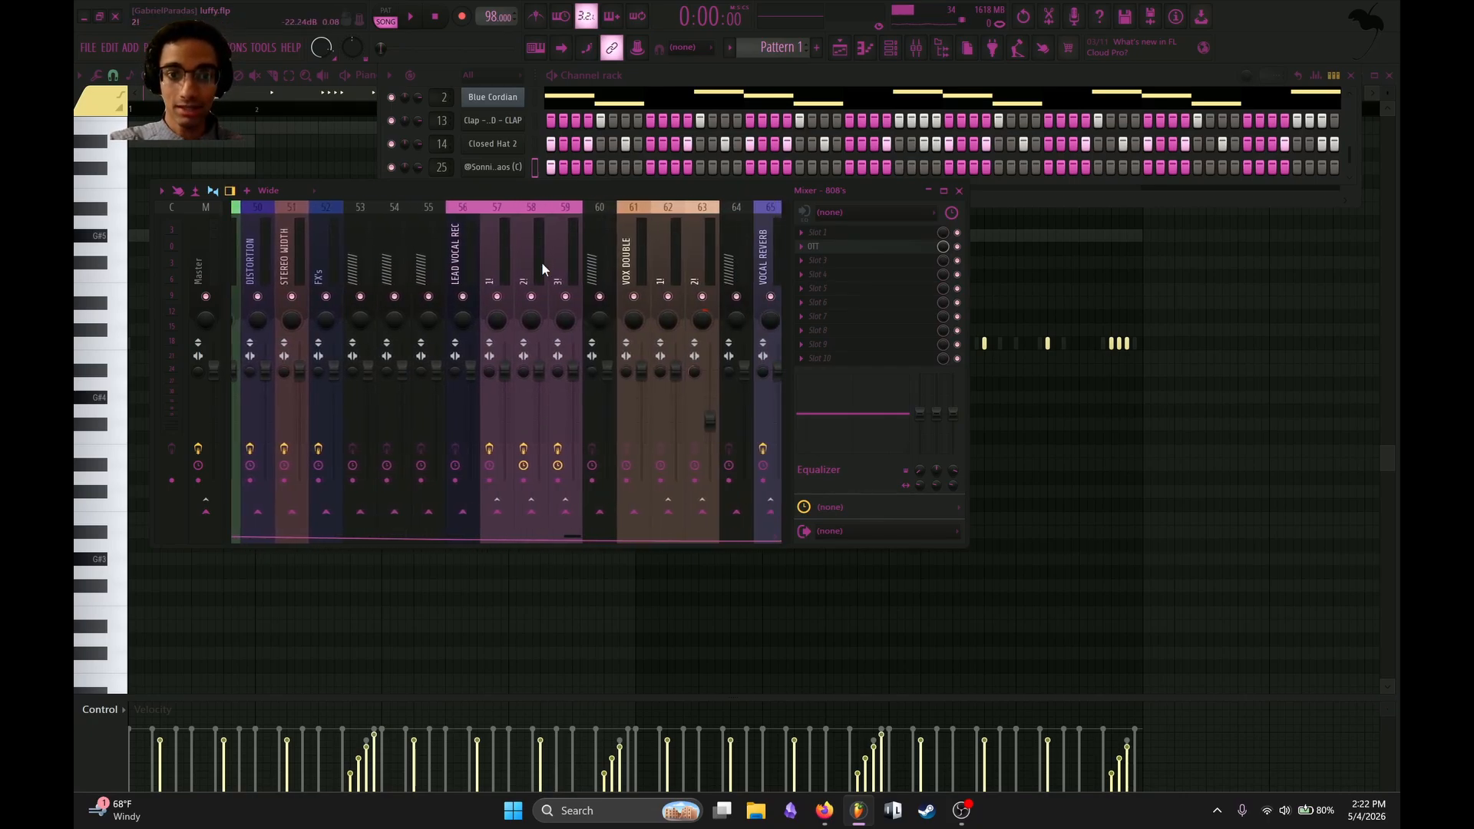
Look over the bus and 808's mixer tracks, and inspect the STEREO WIDENER plugin on the Master track.
scroll(541, 265, down, 6)
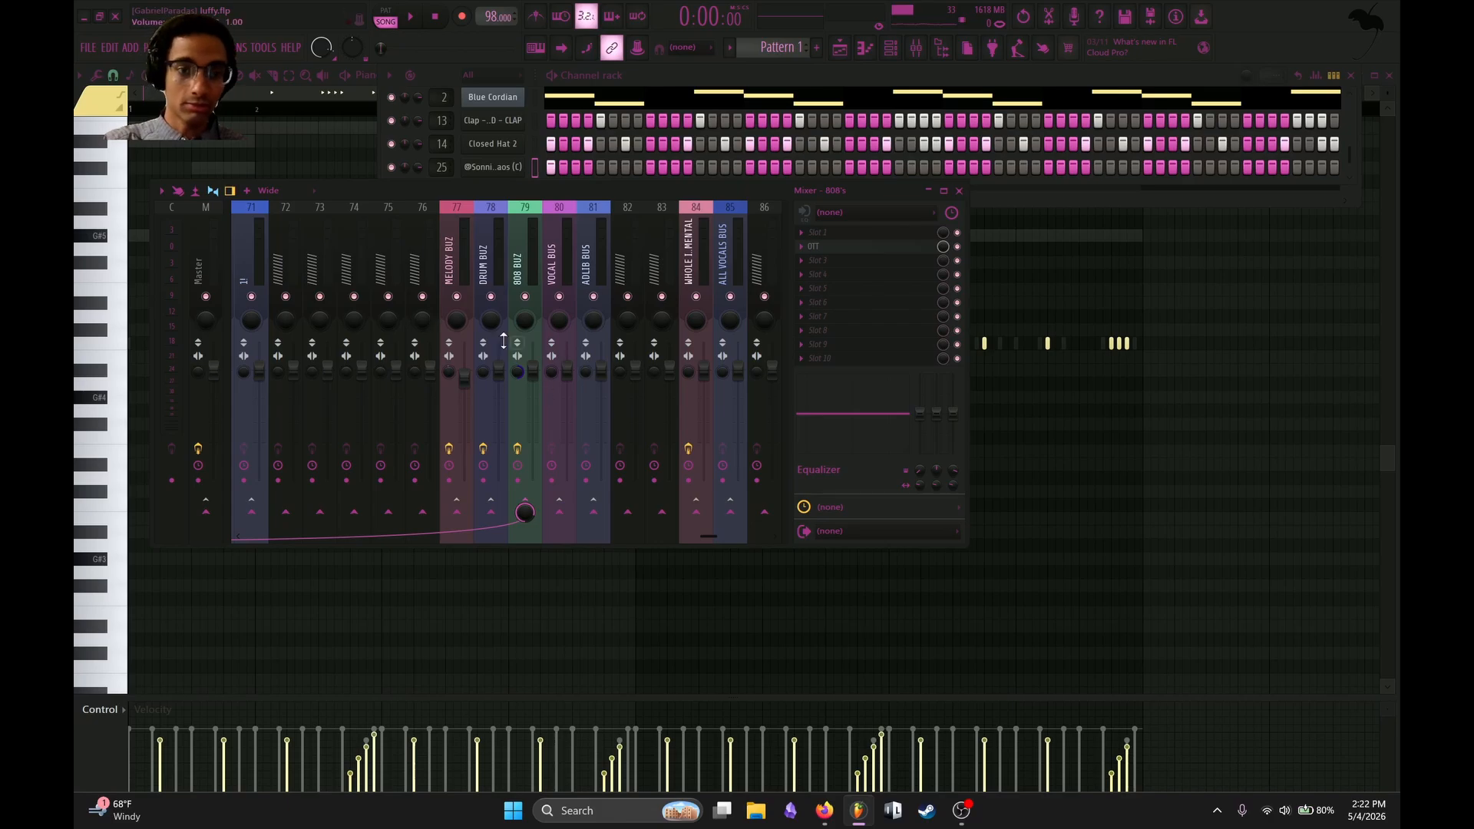
scroll(371, 242, up, 13)
scroll(371, 242, up, 8)
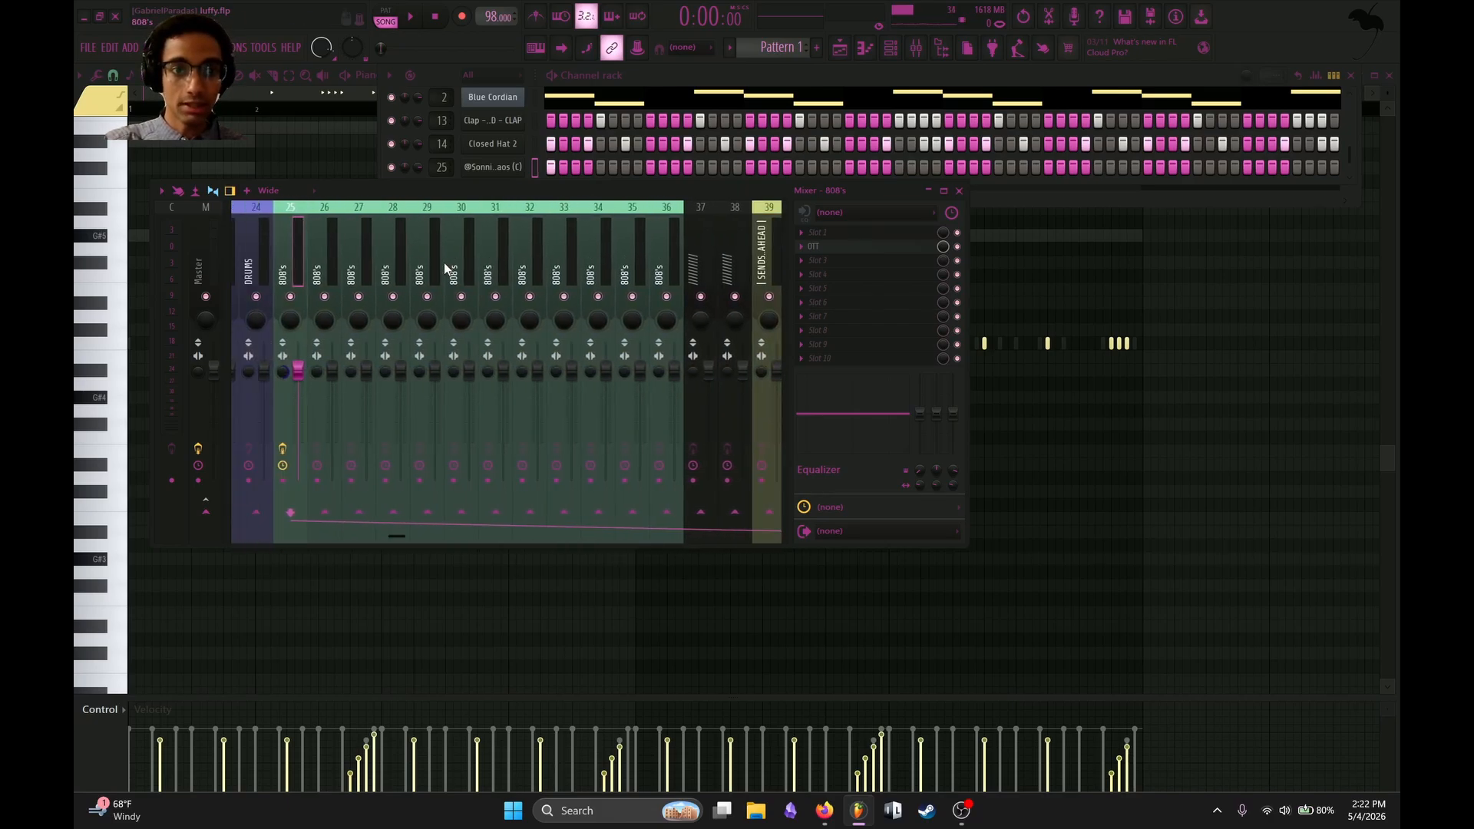
right_click(311, 379)
click(342, 387)
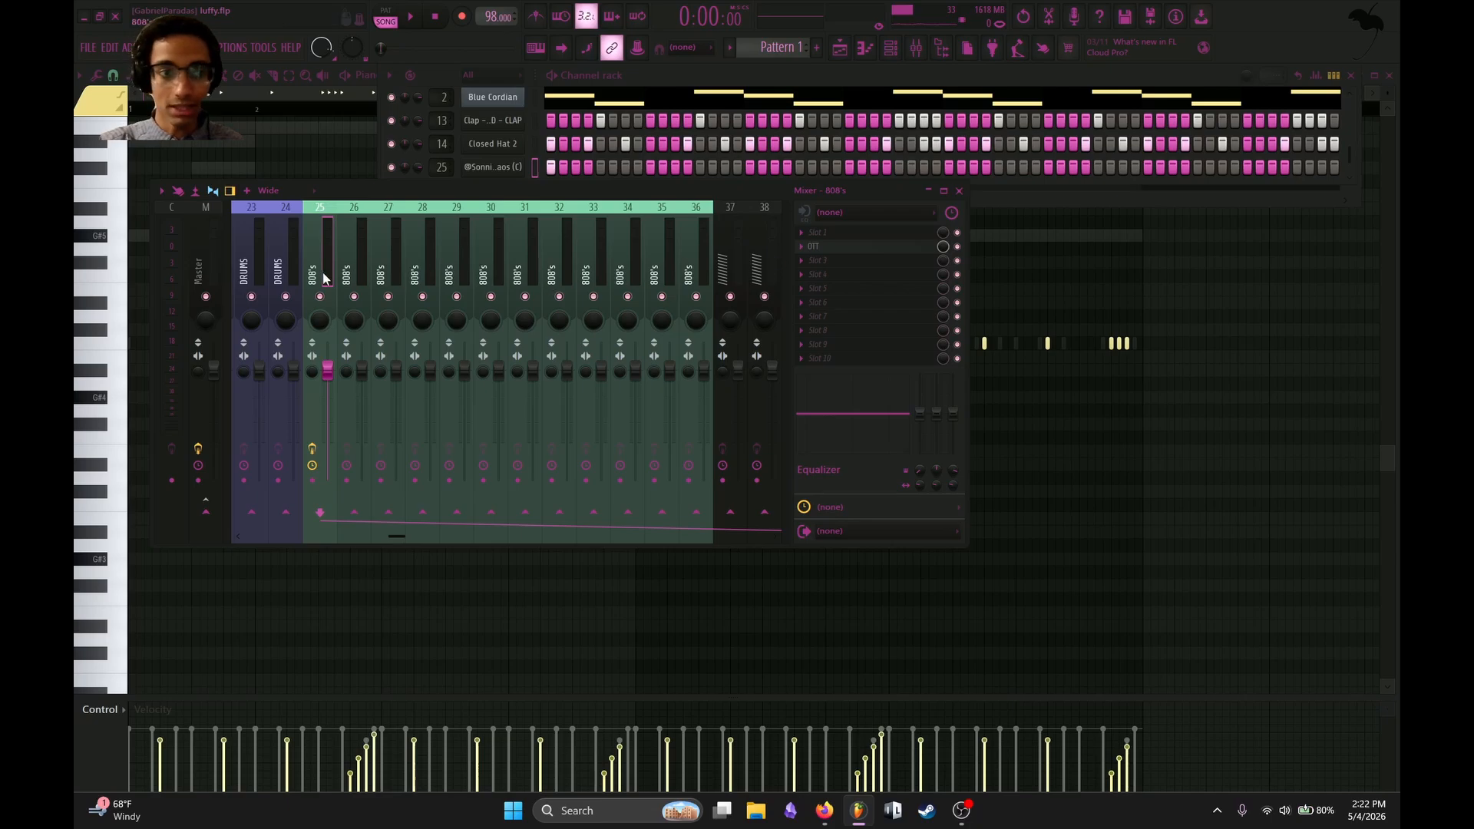
click(201, 265)
click(886, 316)
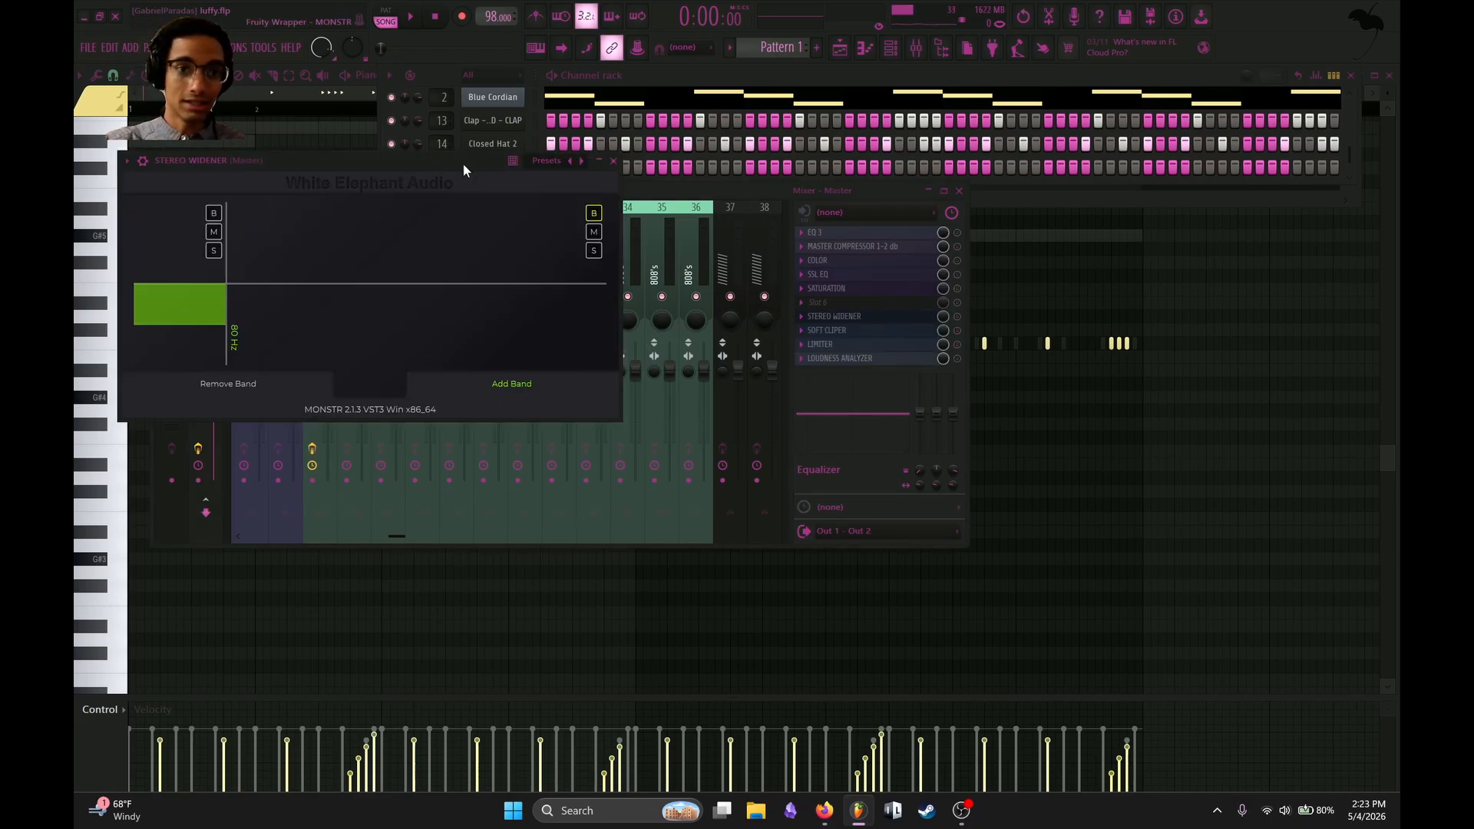
drag(463, 162, 1002, 101)
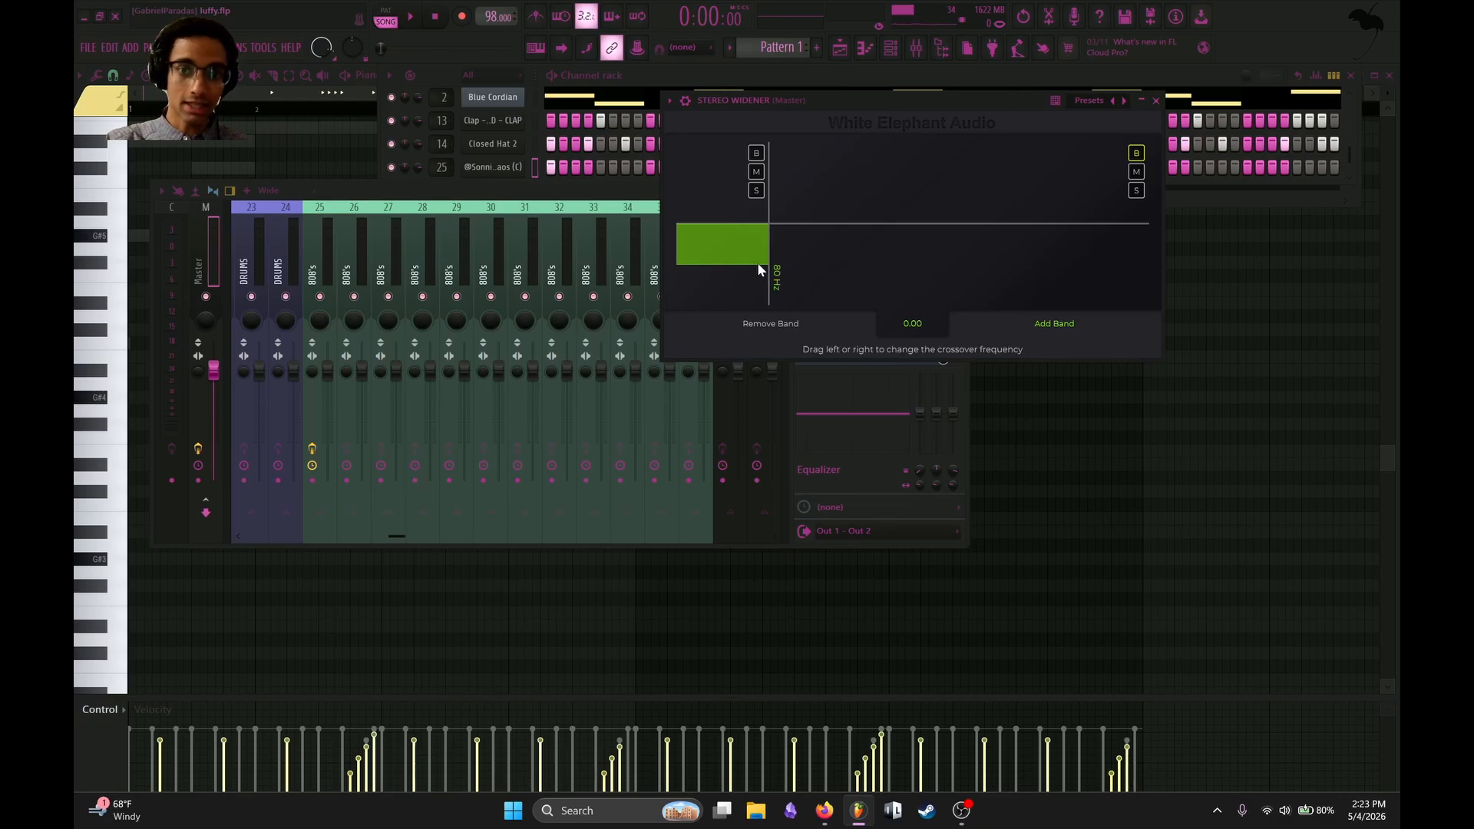
click(1141, 100)
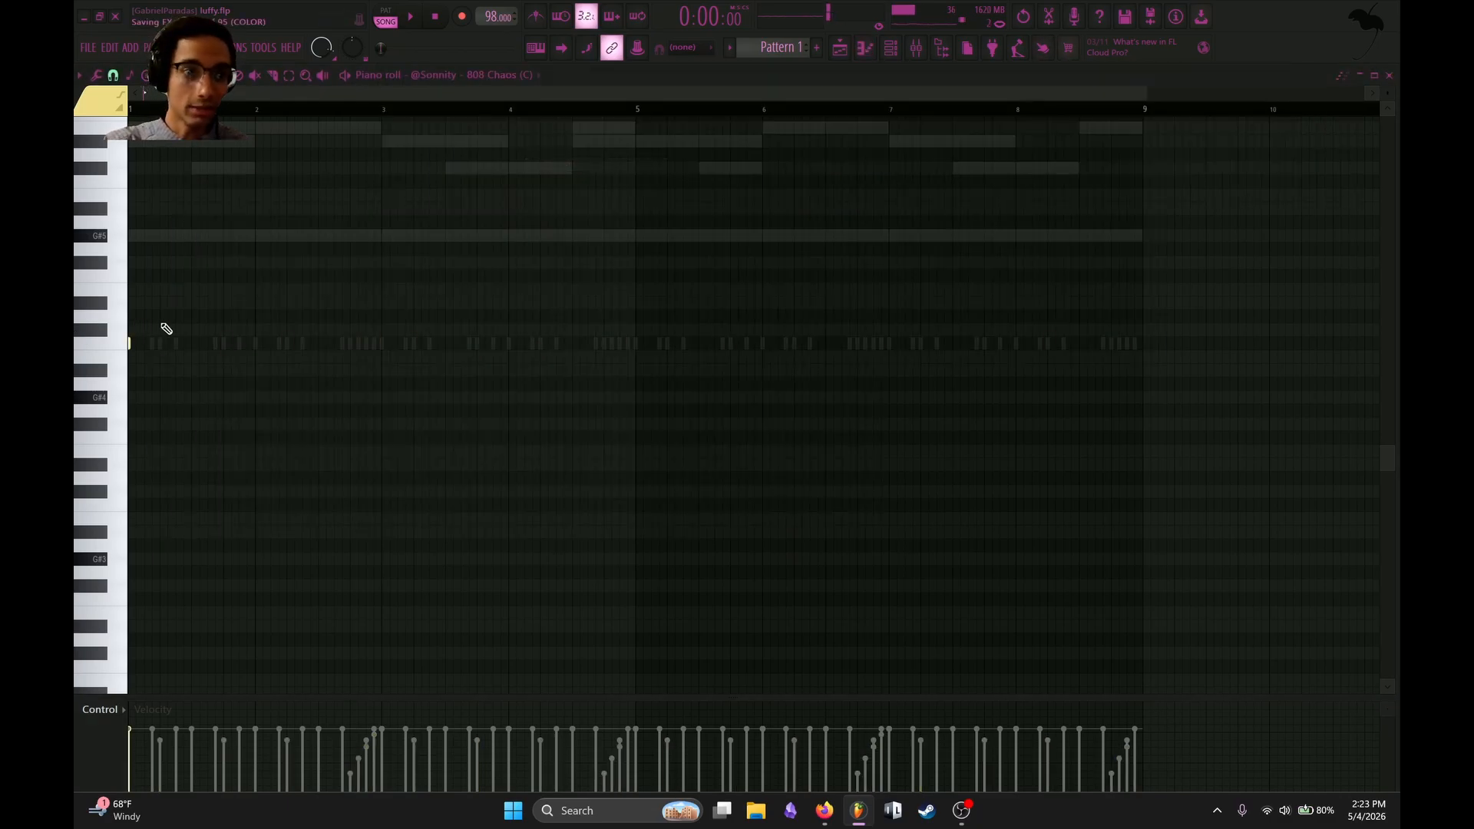
Place 808 notes on C5 in bar 1 at the start, step 4 and step 7, following the hat hits.
drag(249, 93, 209, 96)
click(134, 344)
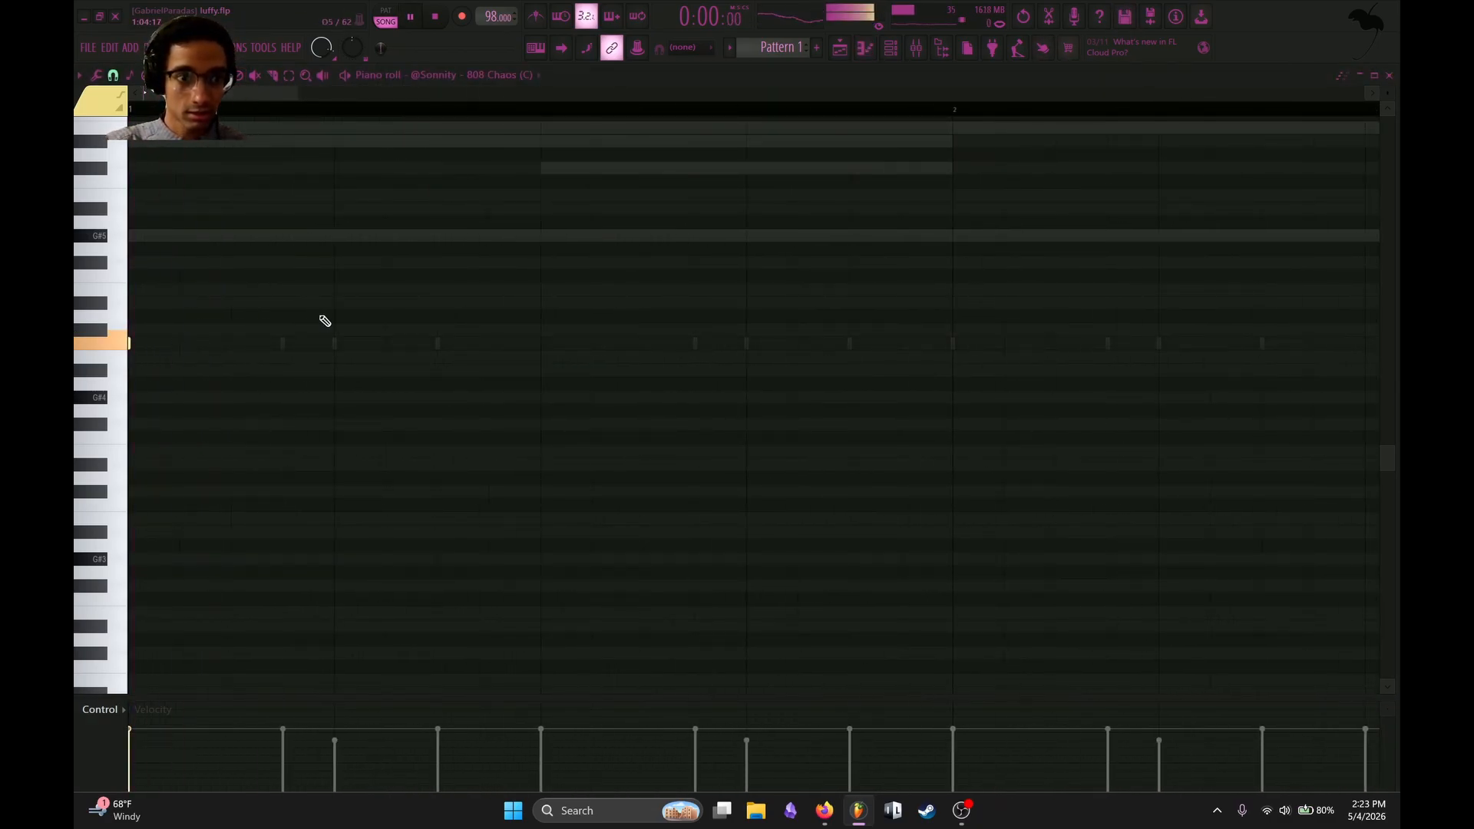
click(285, 343)
key(space)
click(436, 343)
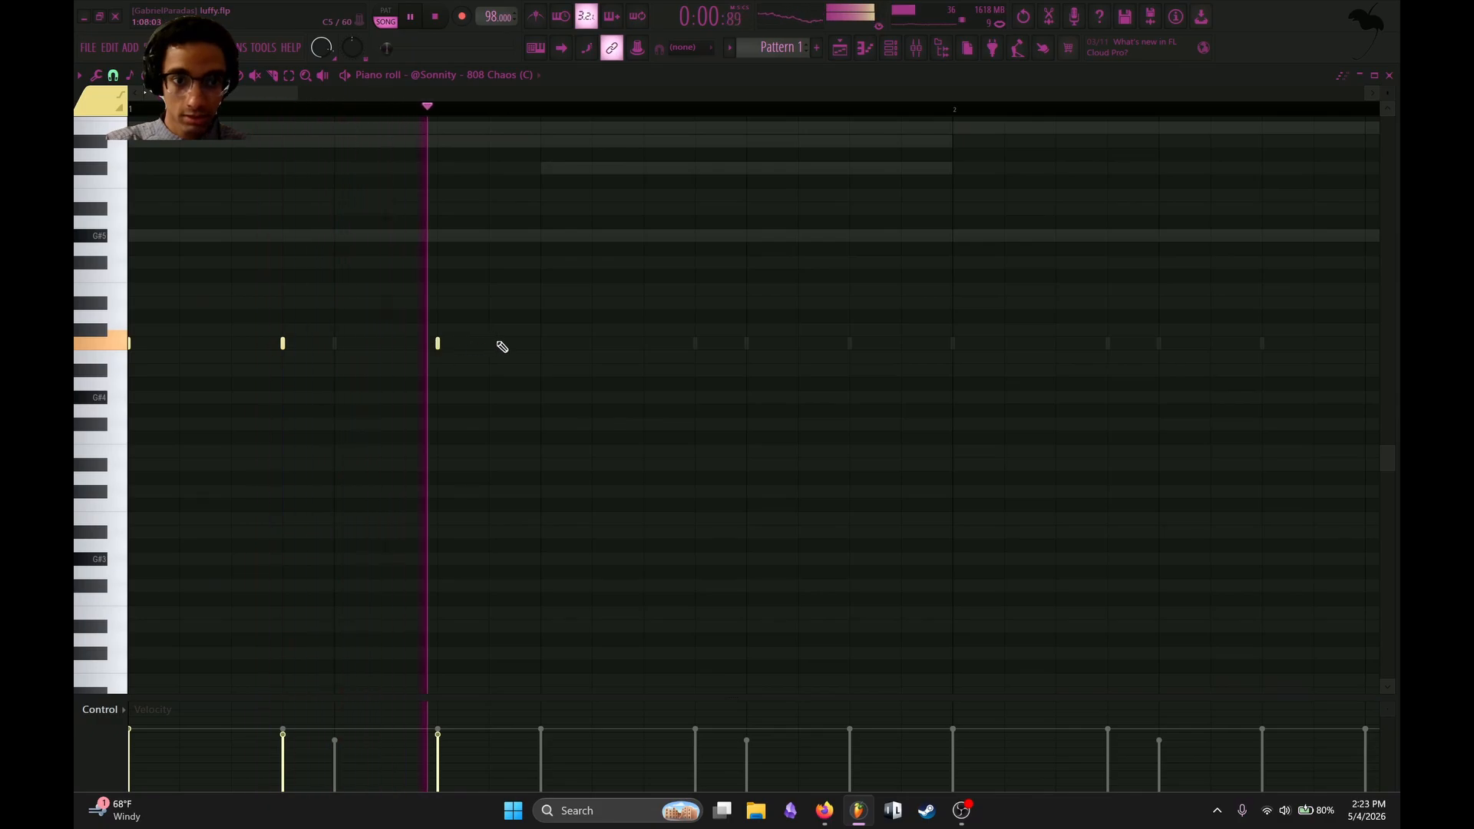
Add 808 notes on C5 at steps 3 and 7 of bar 2, and repeat the two-bar rhythm in bars 3 and 4.
click(952, 343)
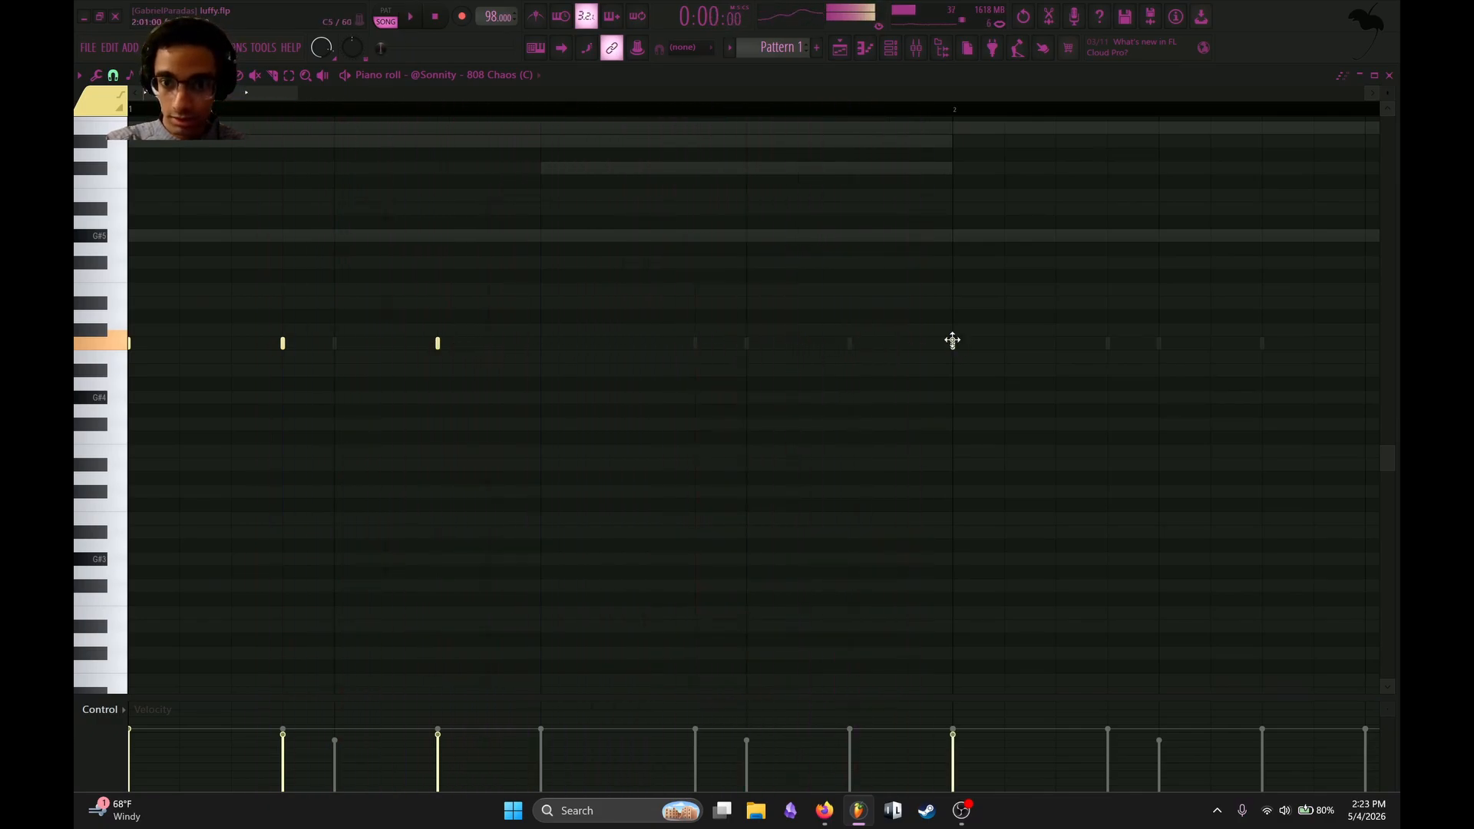
scroll(845, 330, right, 2)
scroll(721, 297, down, 1)
scroll(770, 347, down, 1)
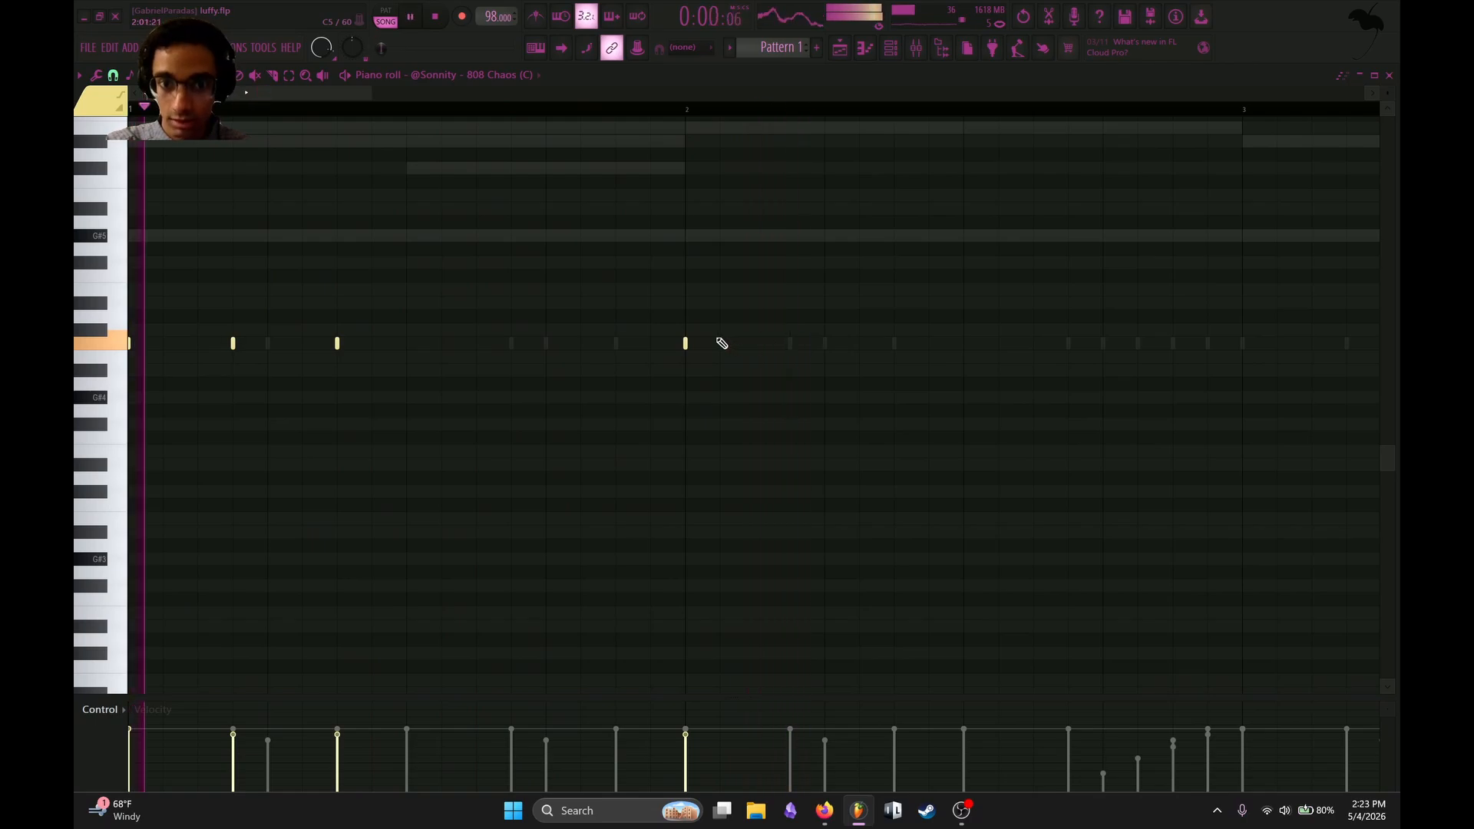
drag(687, 344, 764, 347)
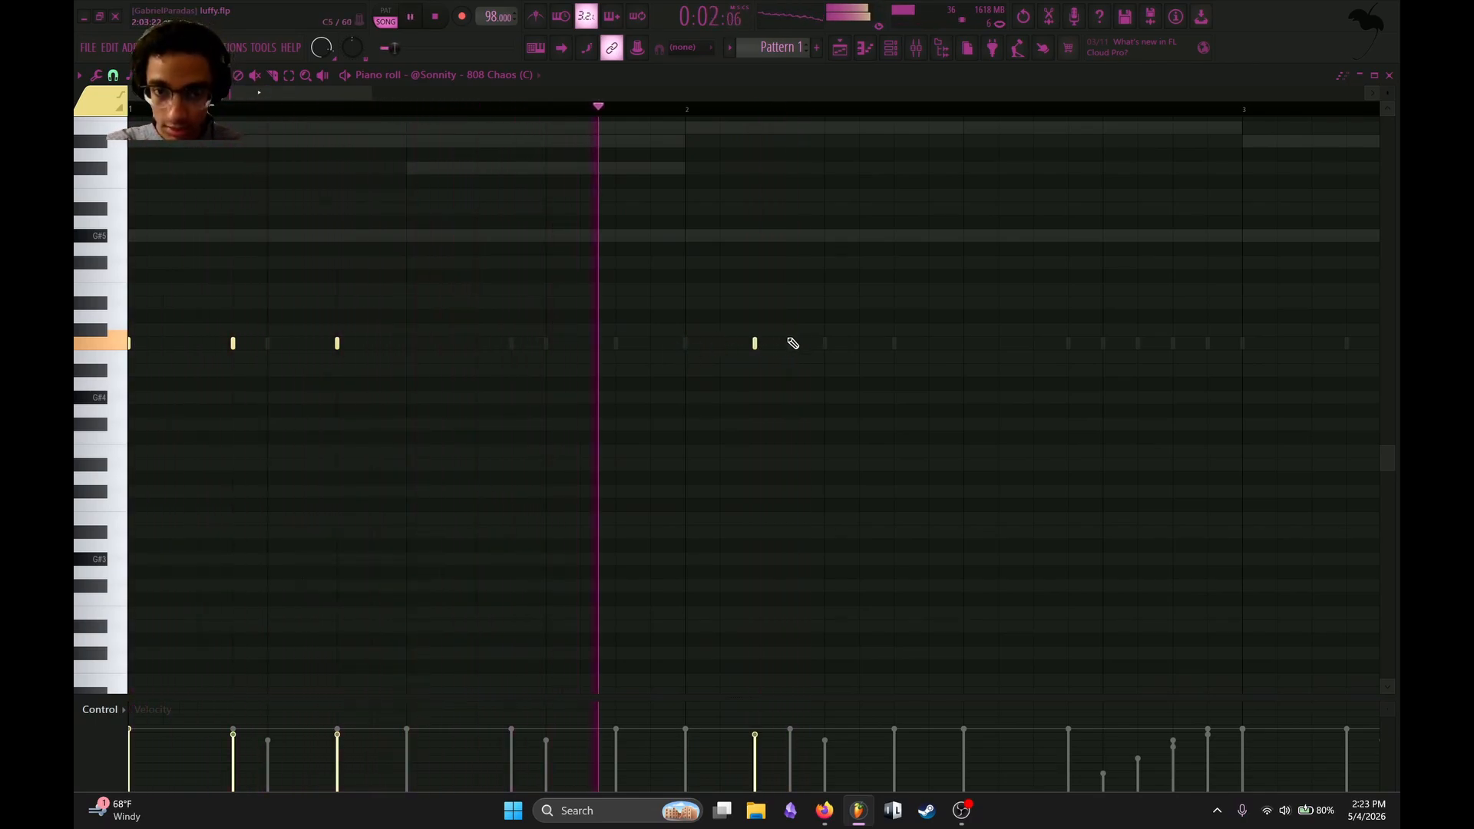
click(890, 343)
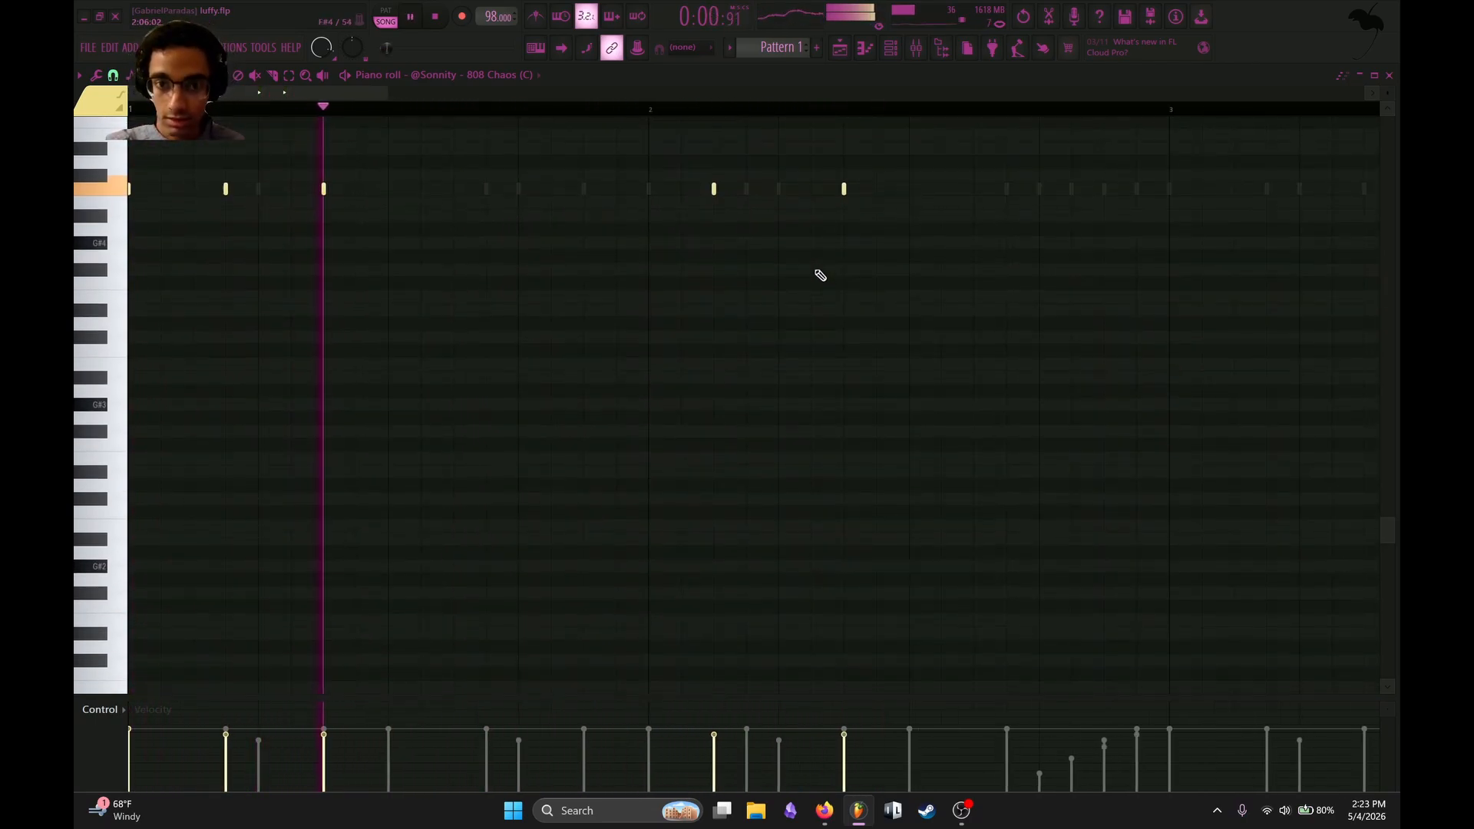
scroll(818, 276, down, 1)
scroll(707, 197, up, 4)
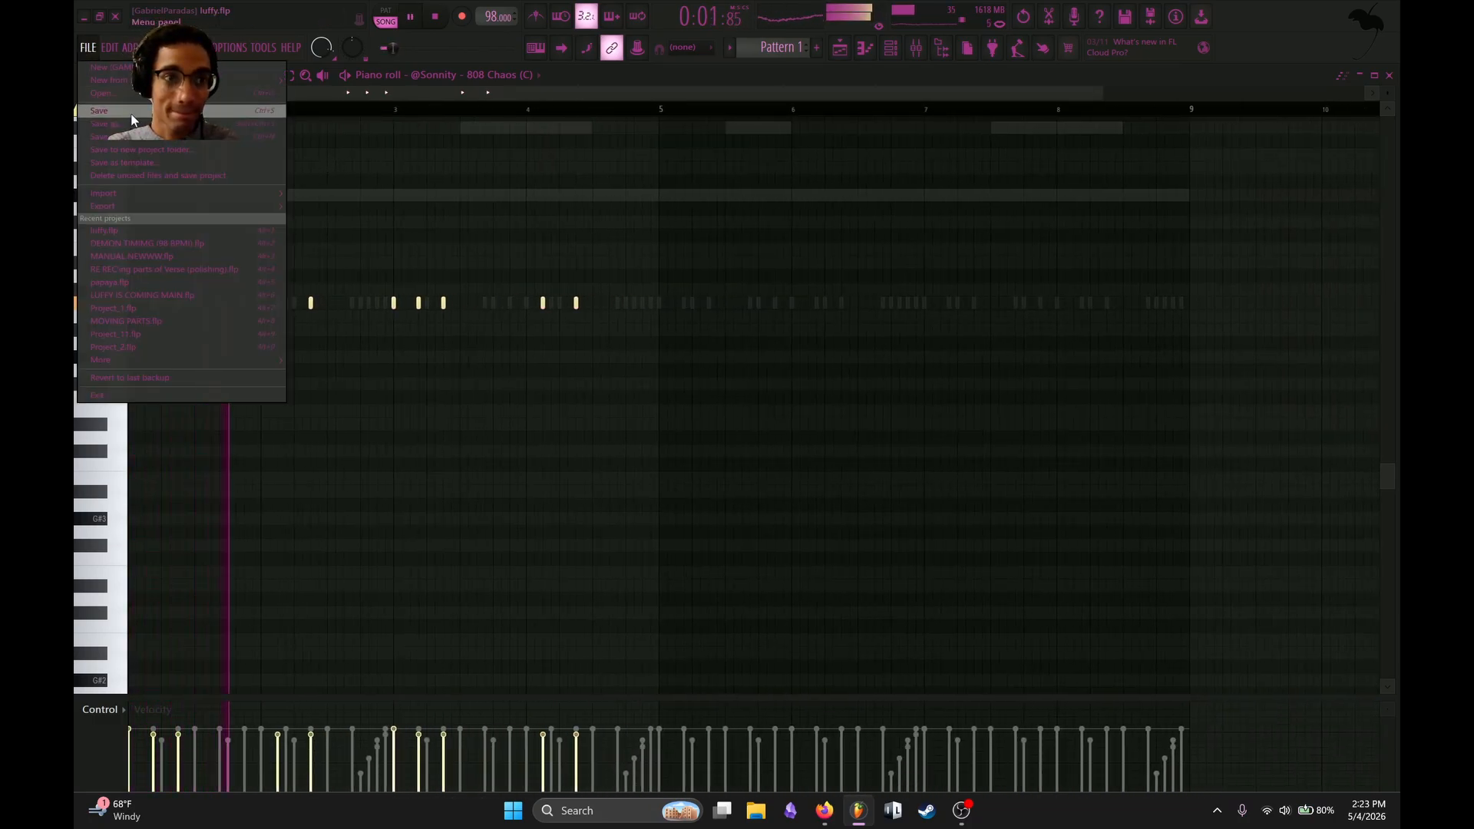
Play back the four-bar 808 pattern with the rest of the beat.
key(space)
click(85, 47)
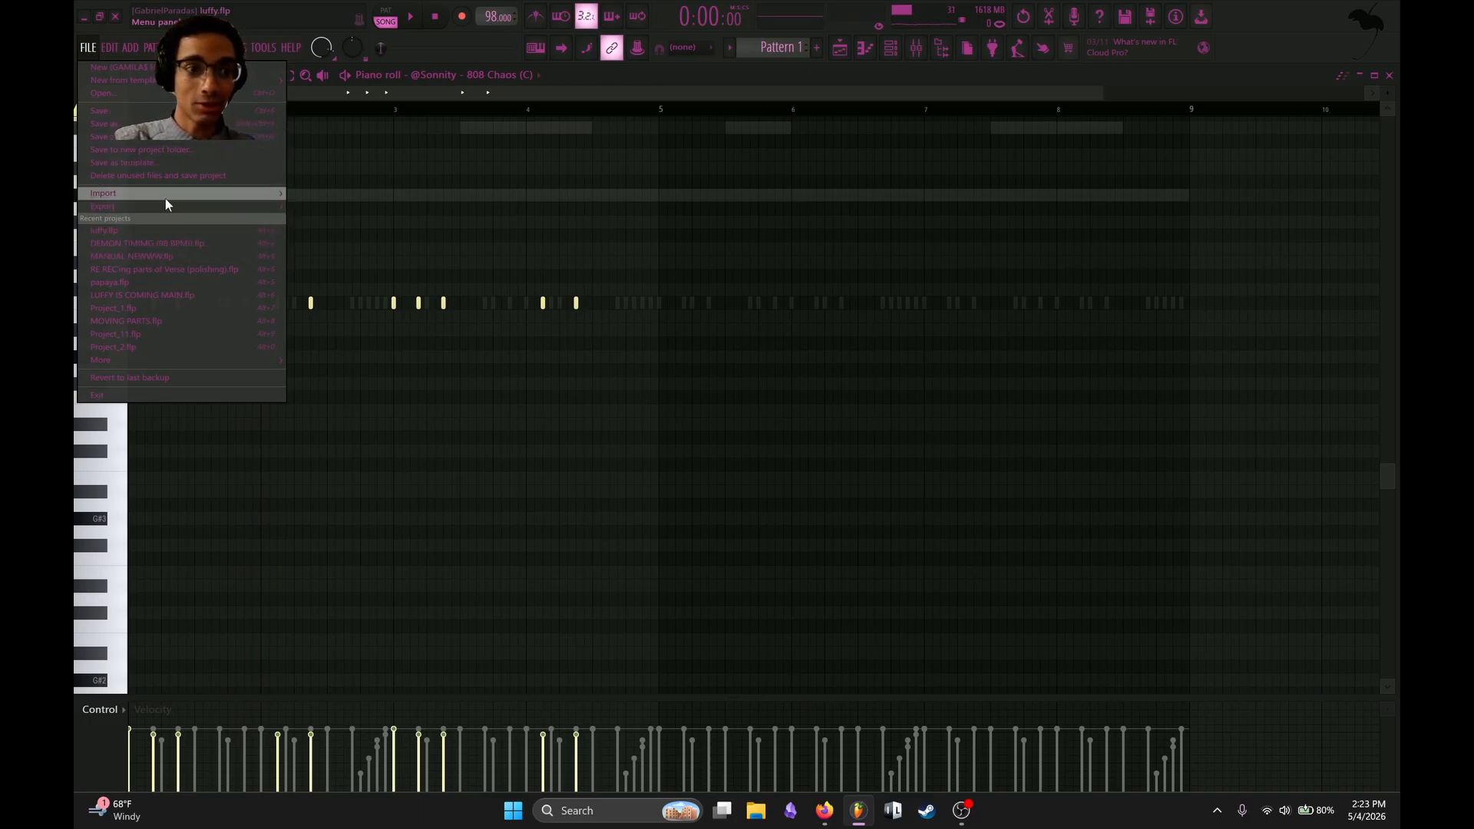
click(83, 51)
key(space)
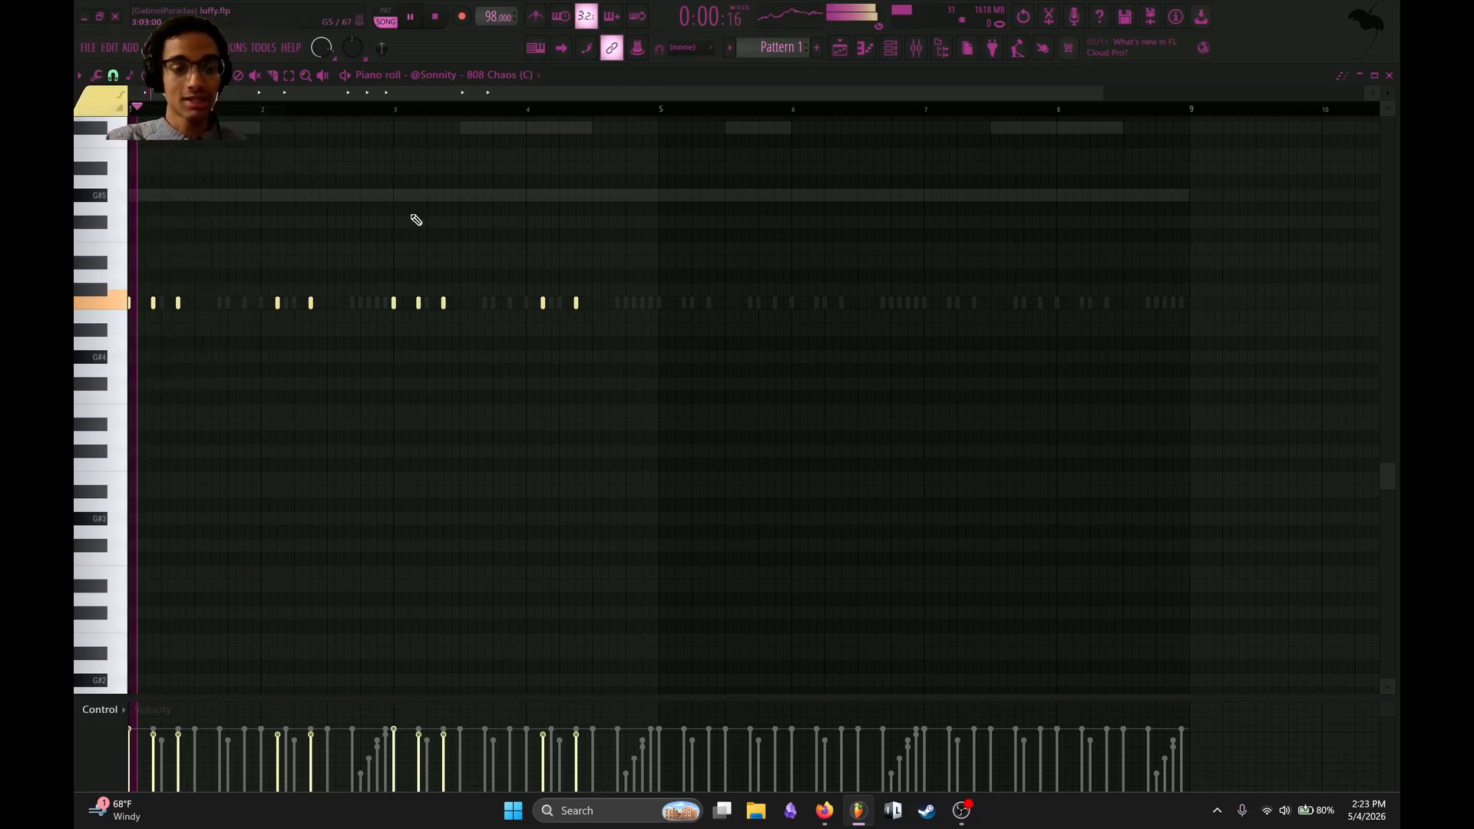
scroll(231, 237, down, 1)
key(space)
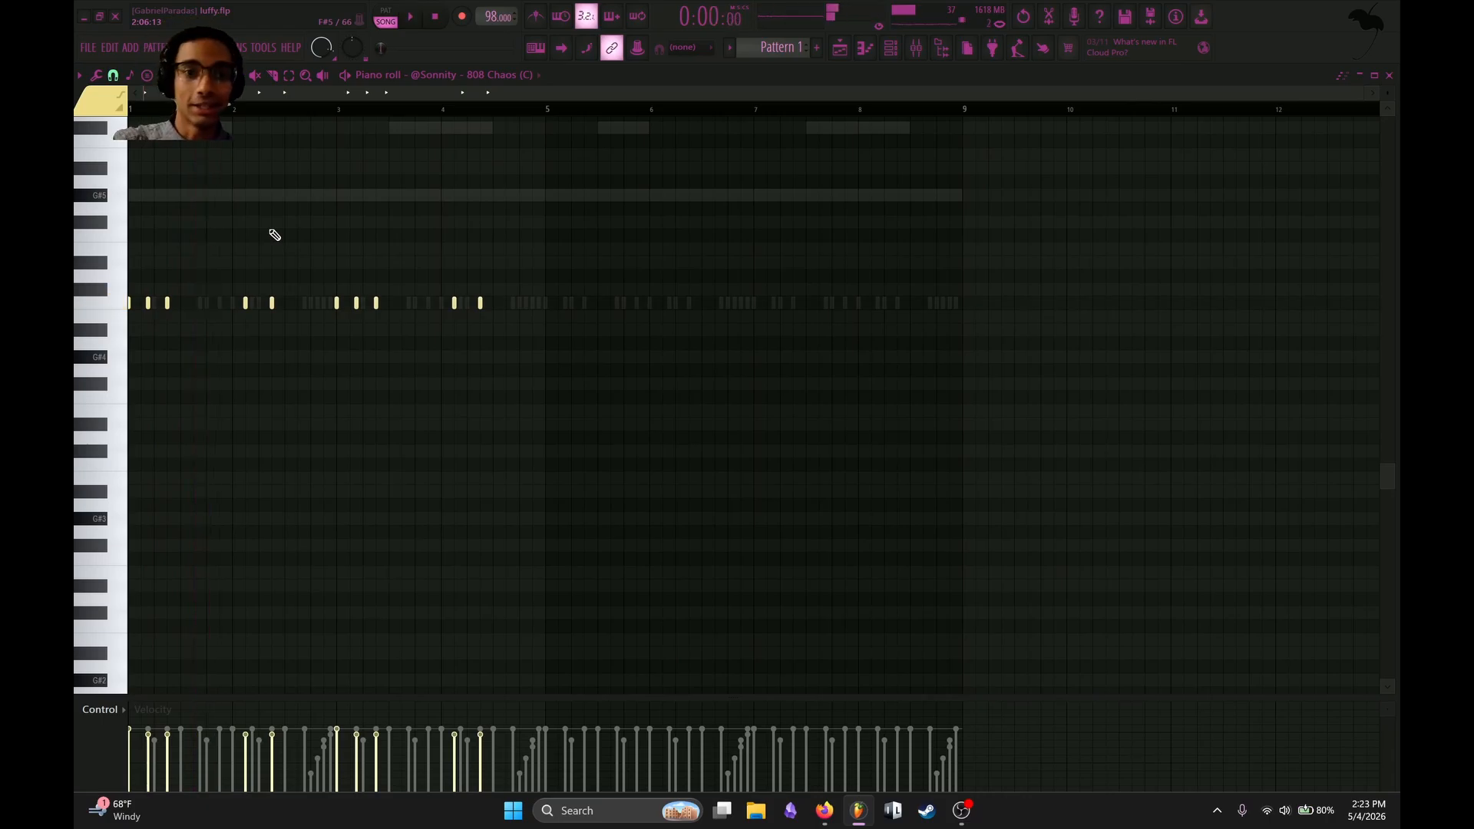
Duplicate the first four bars of 808 notes into bars 5 to 8 and clear the selection.
drag(548, 111, 89, 241)
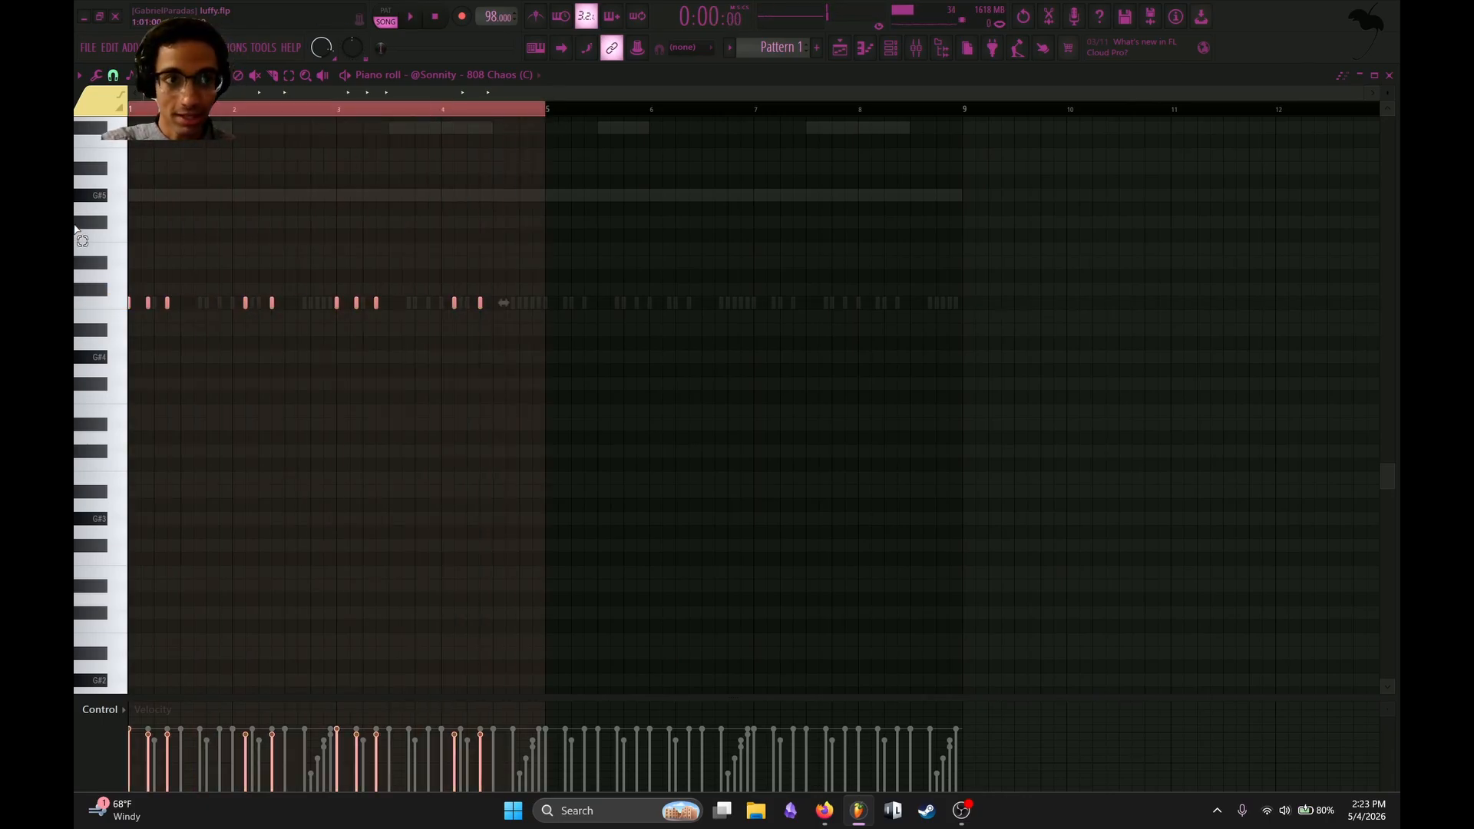
key(ctrl+b)
click(661, 115)
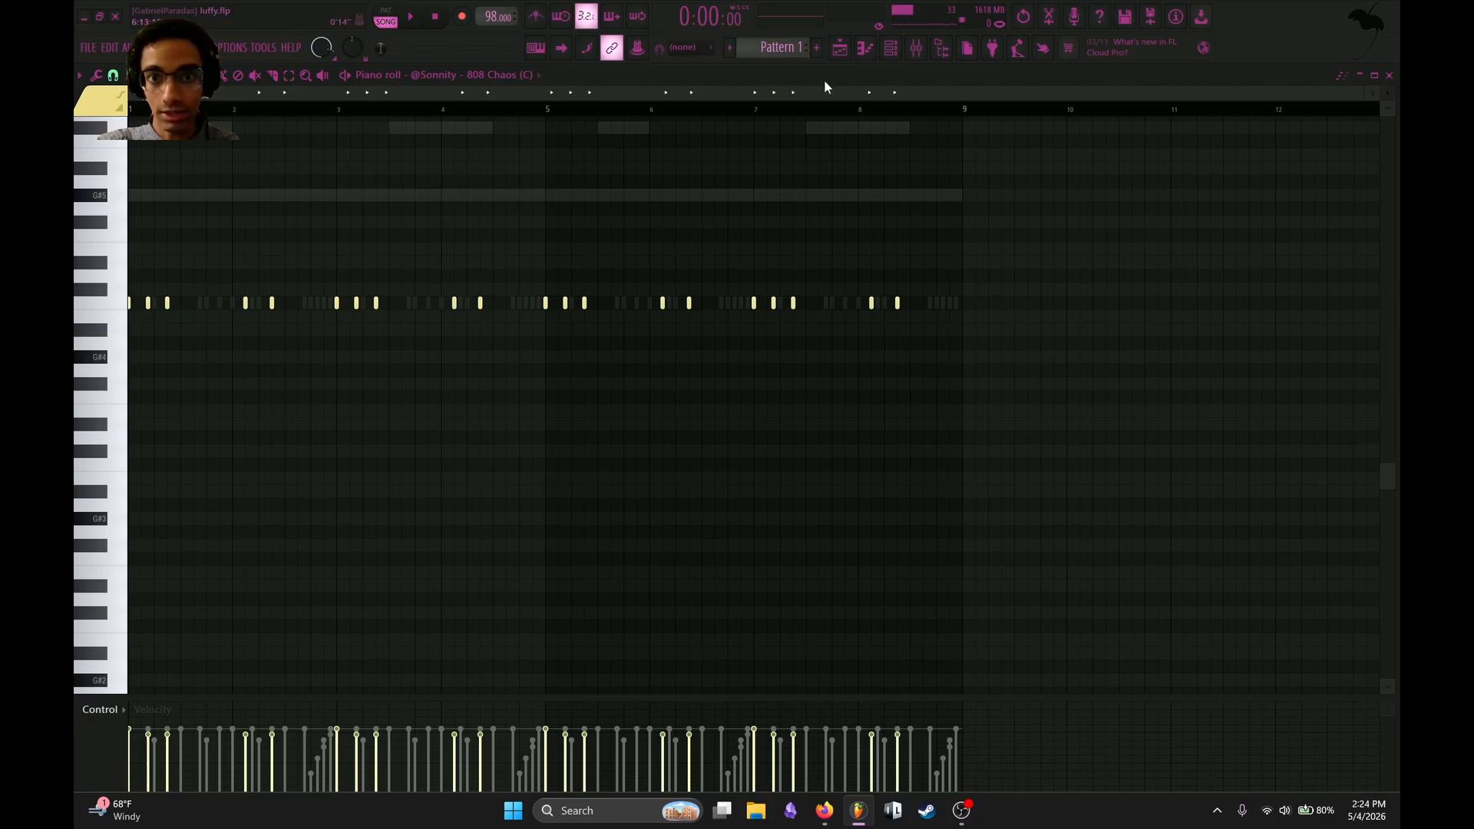
Split Pattern 1 by channel in the playlist.
click(866, 48)
right_click(115, 126)
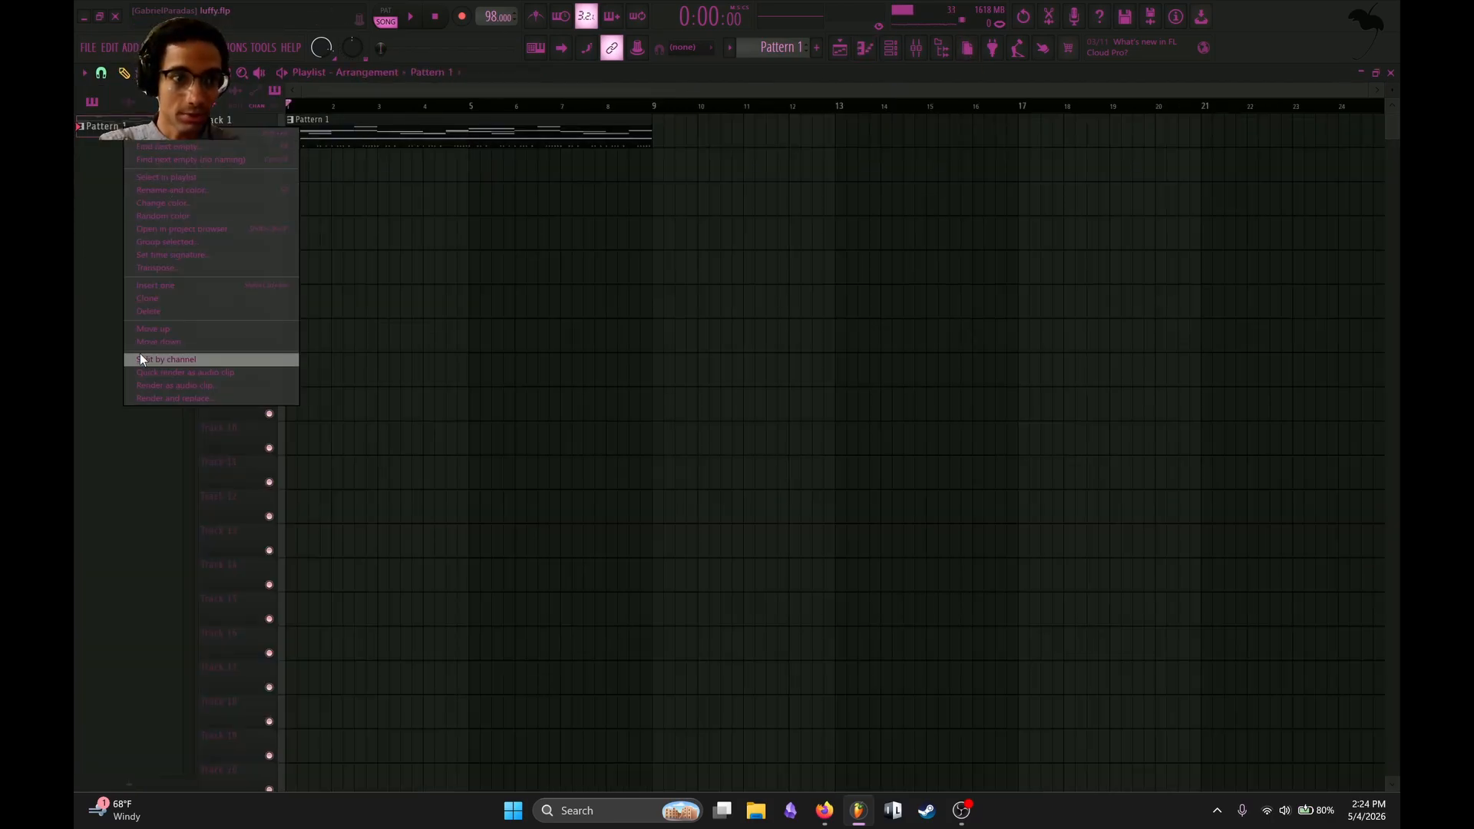
click(169, 356)
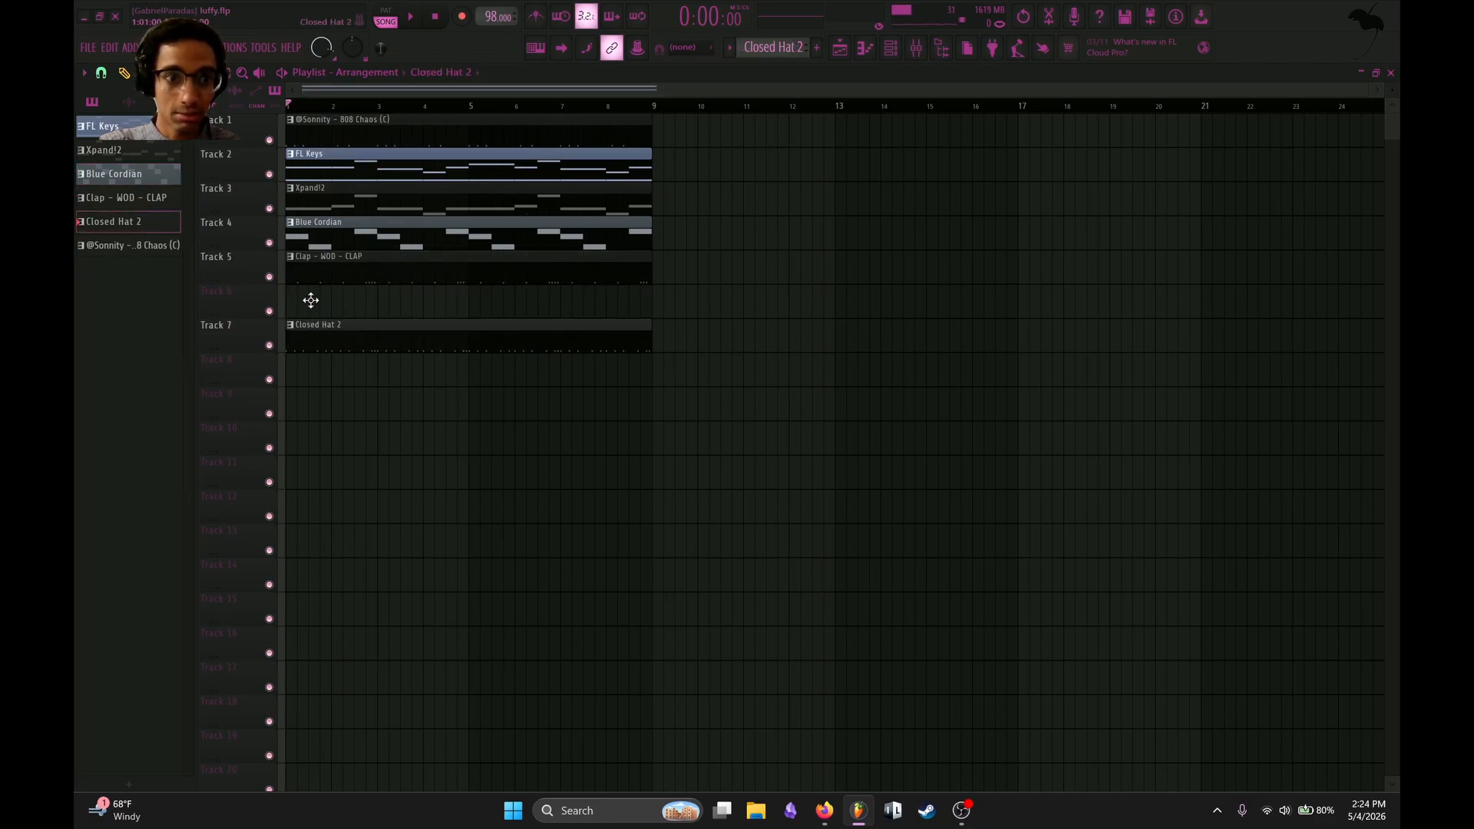
Reorder the playlist so the 808 clip sits directly below the Closed Hat 2 clip, and duplicate the eight-bar arrangement through bar 40.
drag(398, 128, 249, 328)
drag(388, 360, 472, 118)
key(ctrl+b)
key(ctrl+b)
key(ctrl+b)
key(ctrl+b)
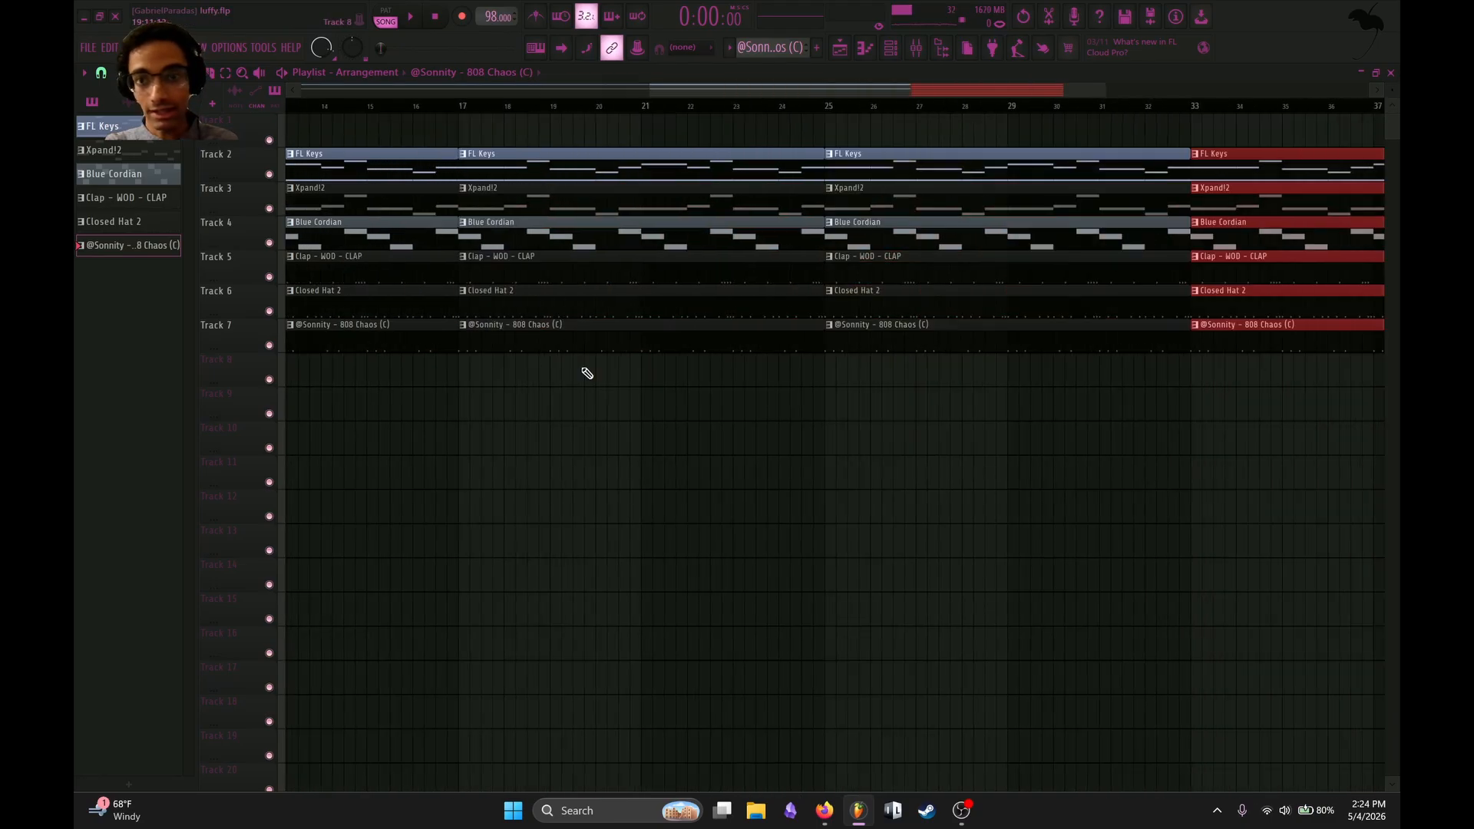
Shift all clips up one track, remove the clap, hat and 808 clips from the first eight bars, and start playback.
scroll(570, 380, down, 1)
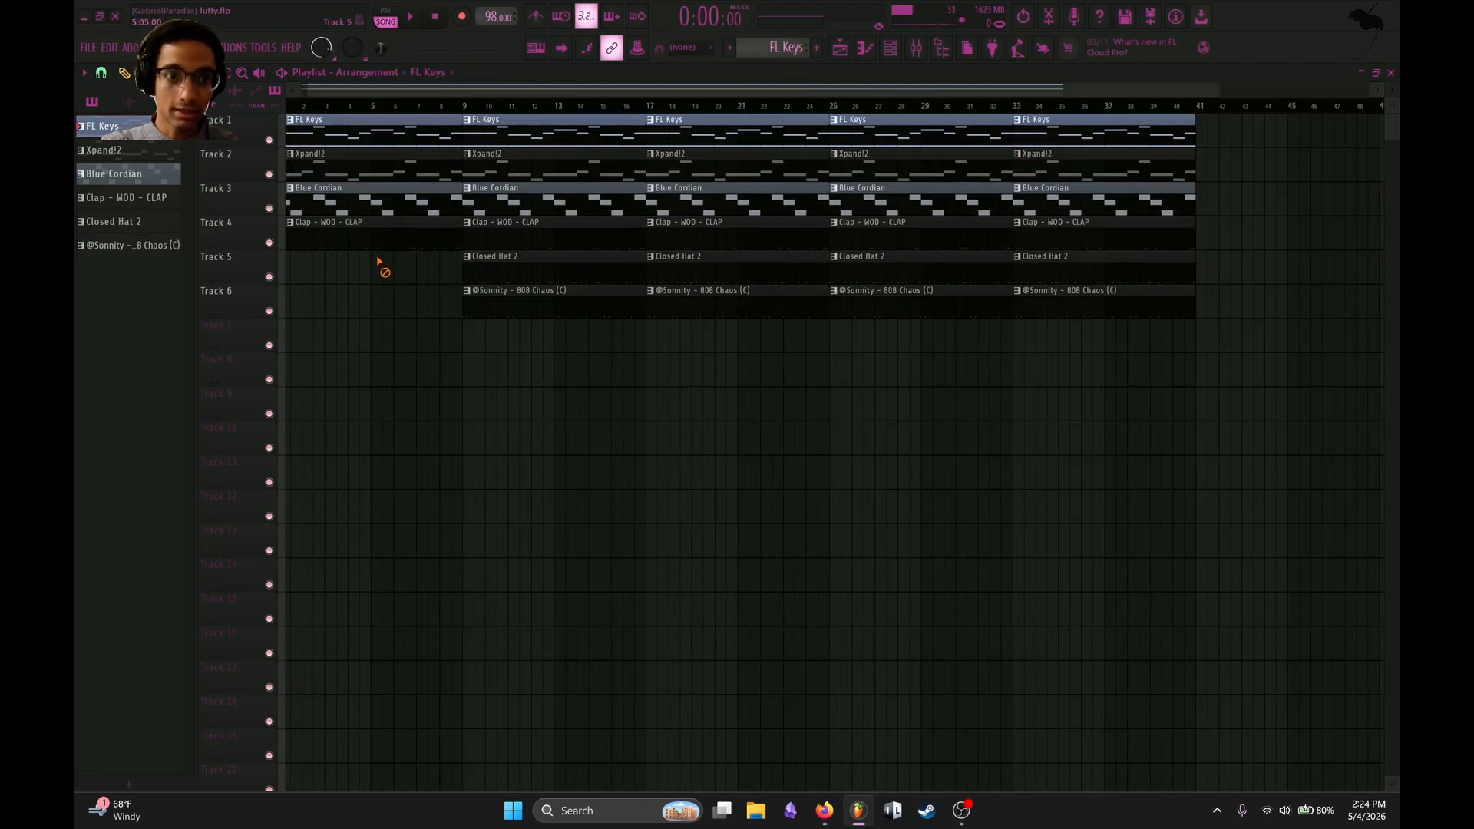
right_click(374, 246)
key(space)
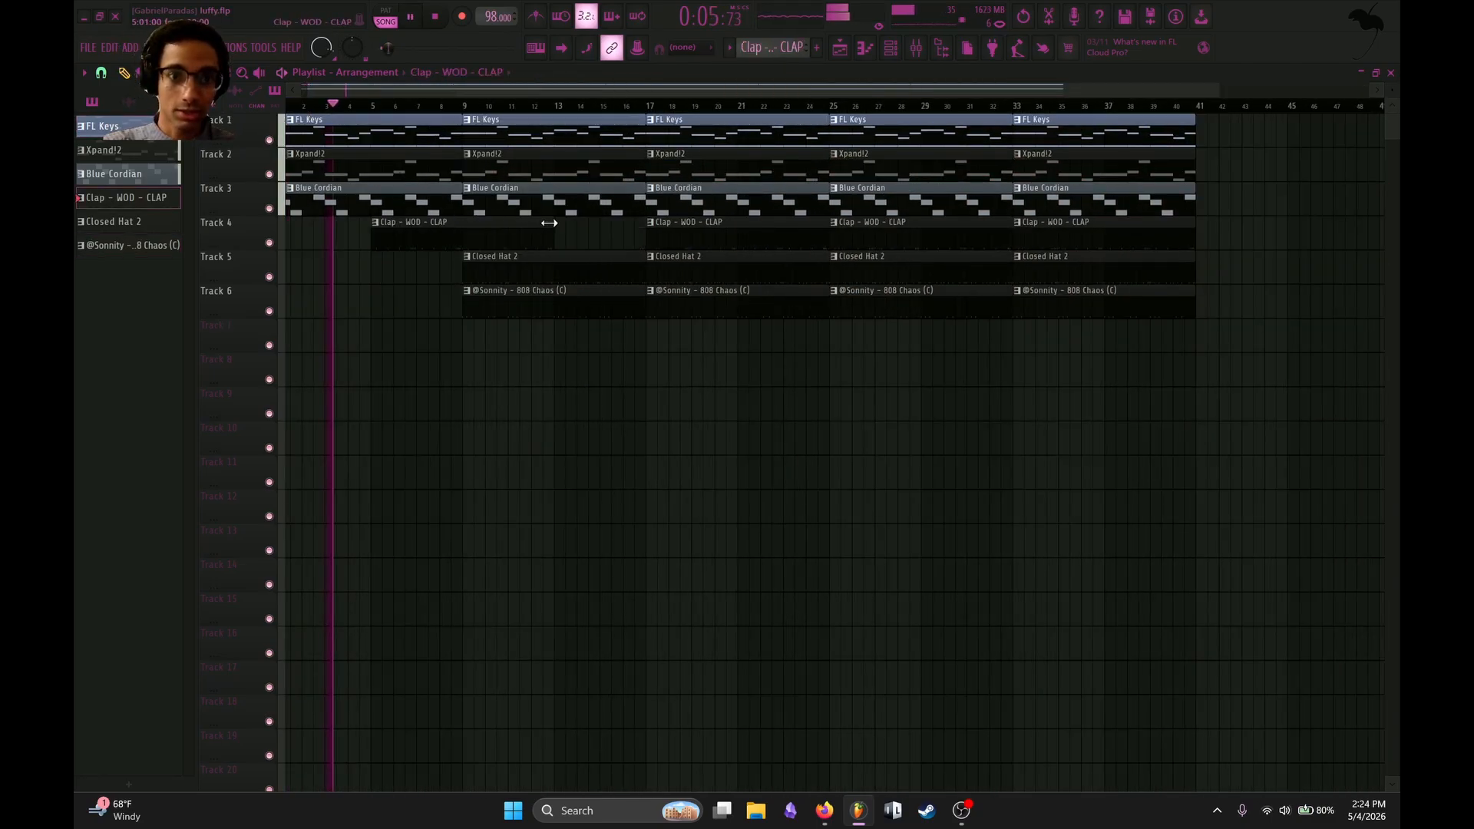
Bring the claps in with a four-bar clip at bar 5, and fill bars 9 to 24 with full-length clap clips.
drag(549, 223, 460, 223)
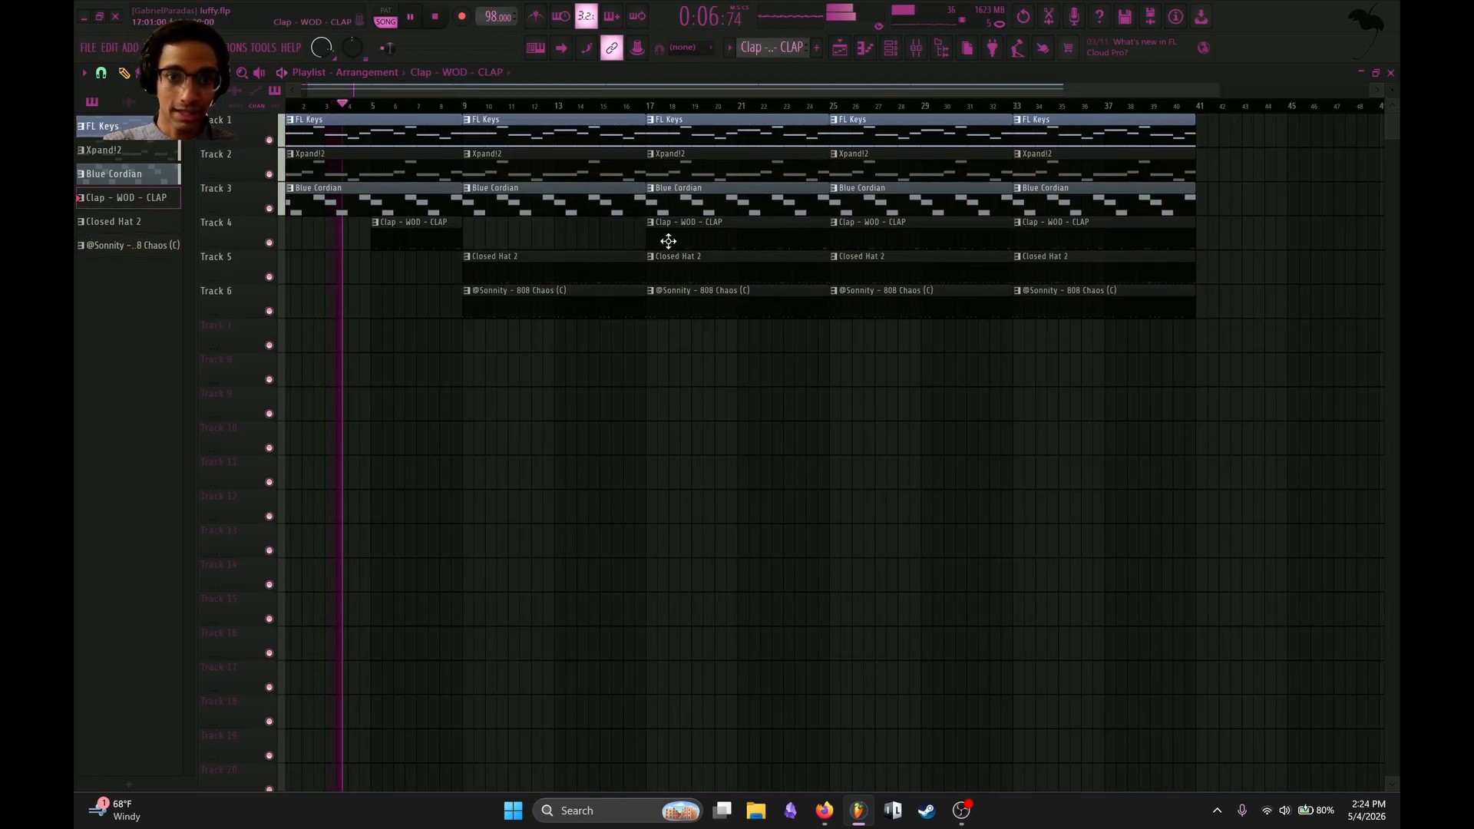
drag(665, 240, 504, 230)
ctrl+click(509, 237)
key(ctrl+b)
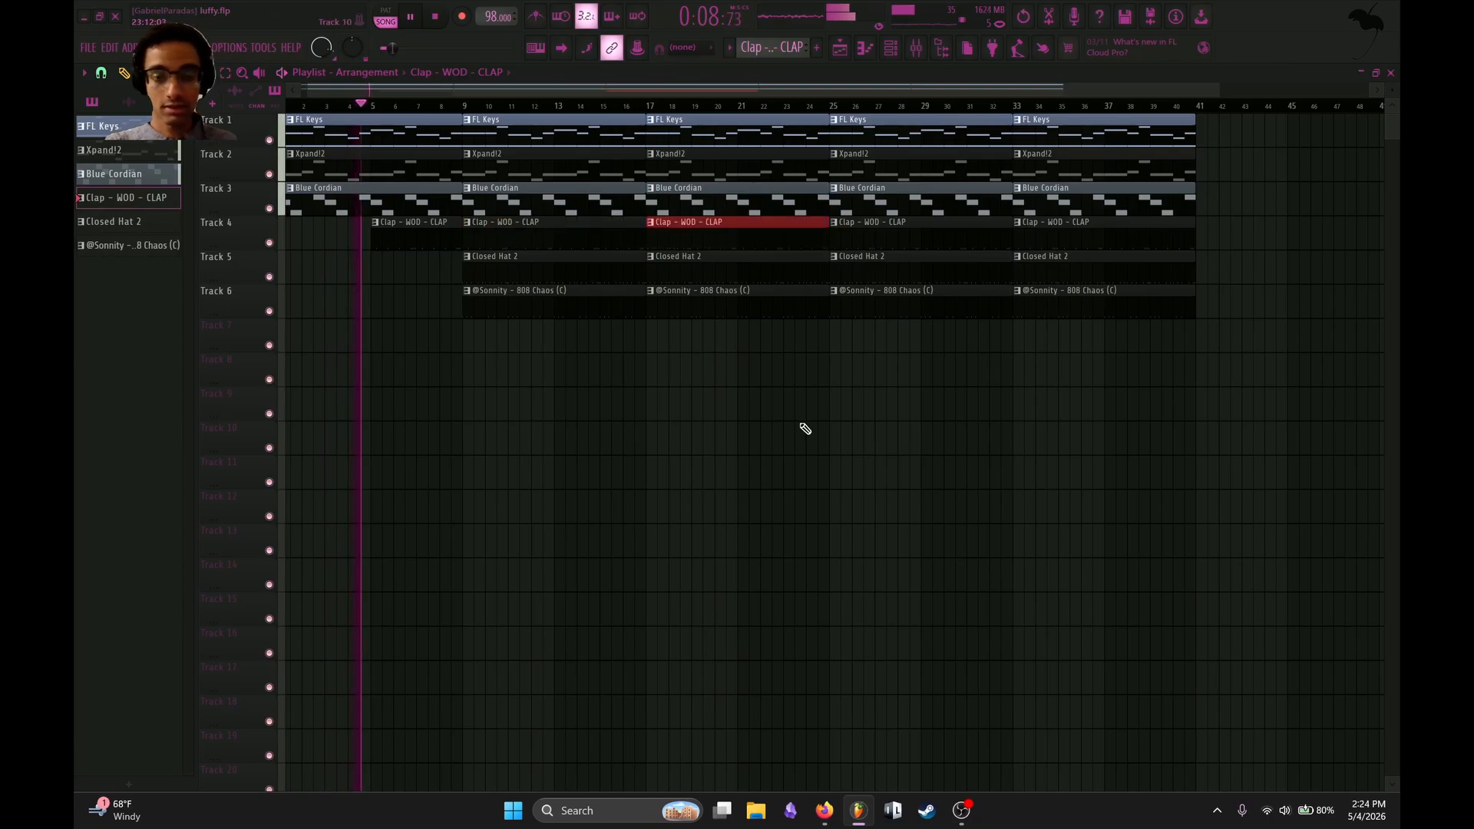
ctrl+click(803, 428)
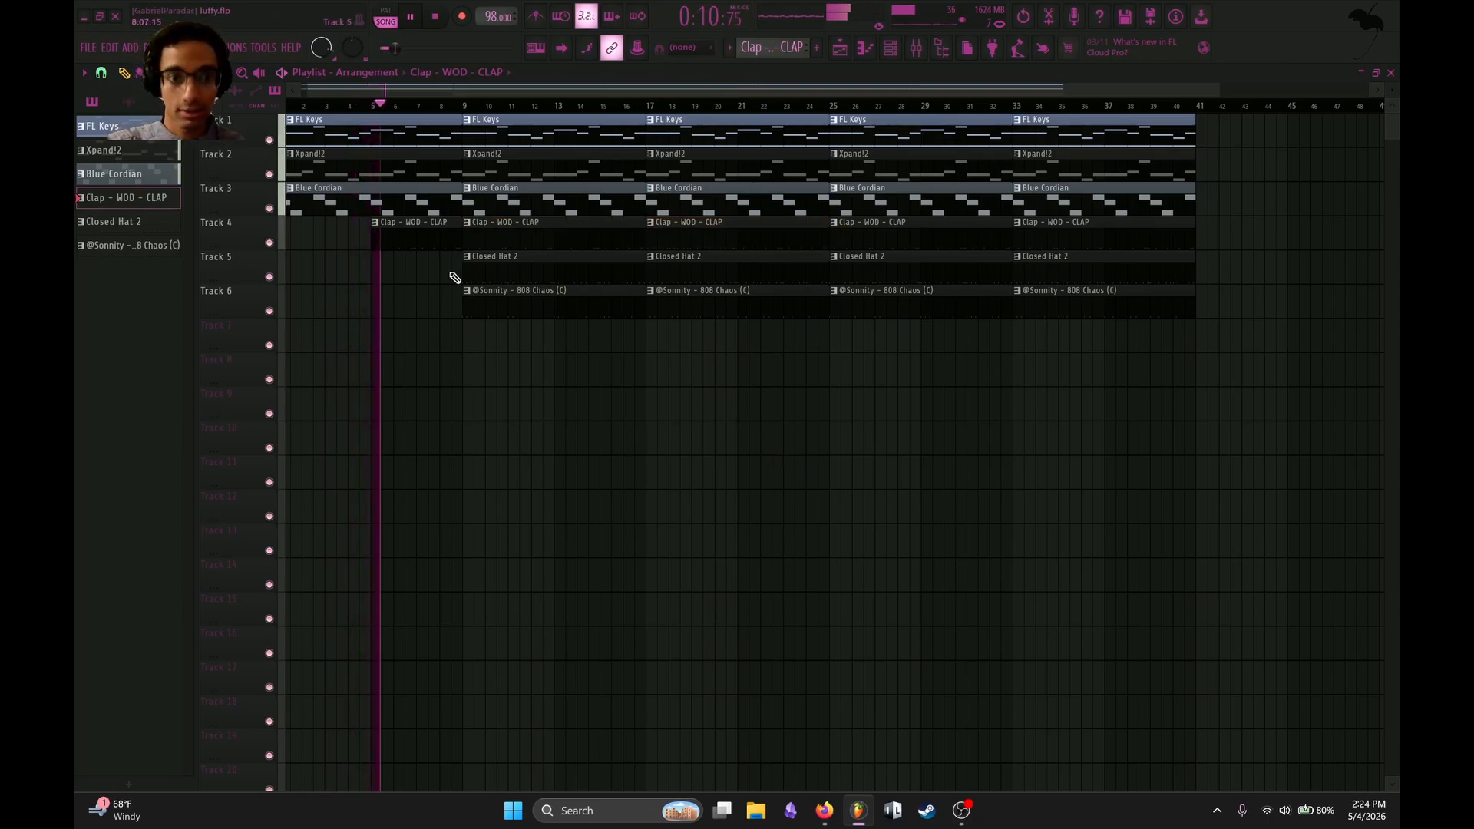
Bring the hats in with a two-bar Closed Hat 2 clip at bar 7, and fill bars 9 to 24 with full-length hat clips.
mouse_move(540, 264)
mouse_down()
mouse_move(471, 267)
mouse_move(513, 272)
mouse_up()
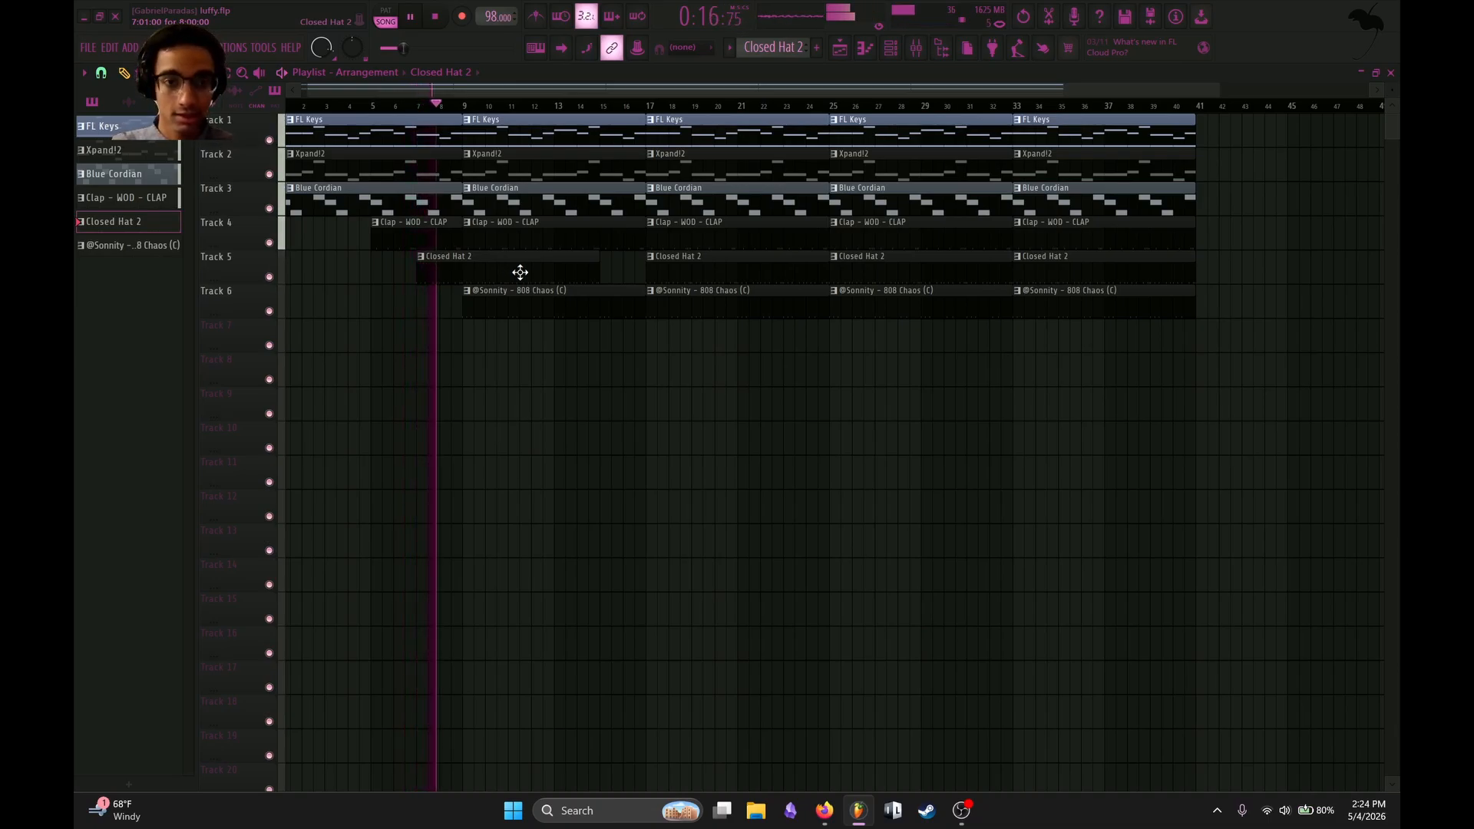
drag(598, 257, 455, 255)
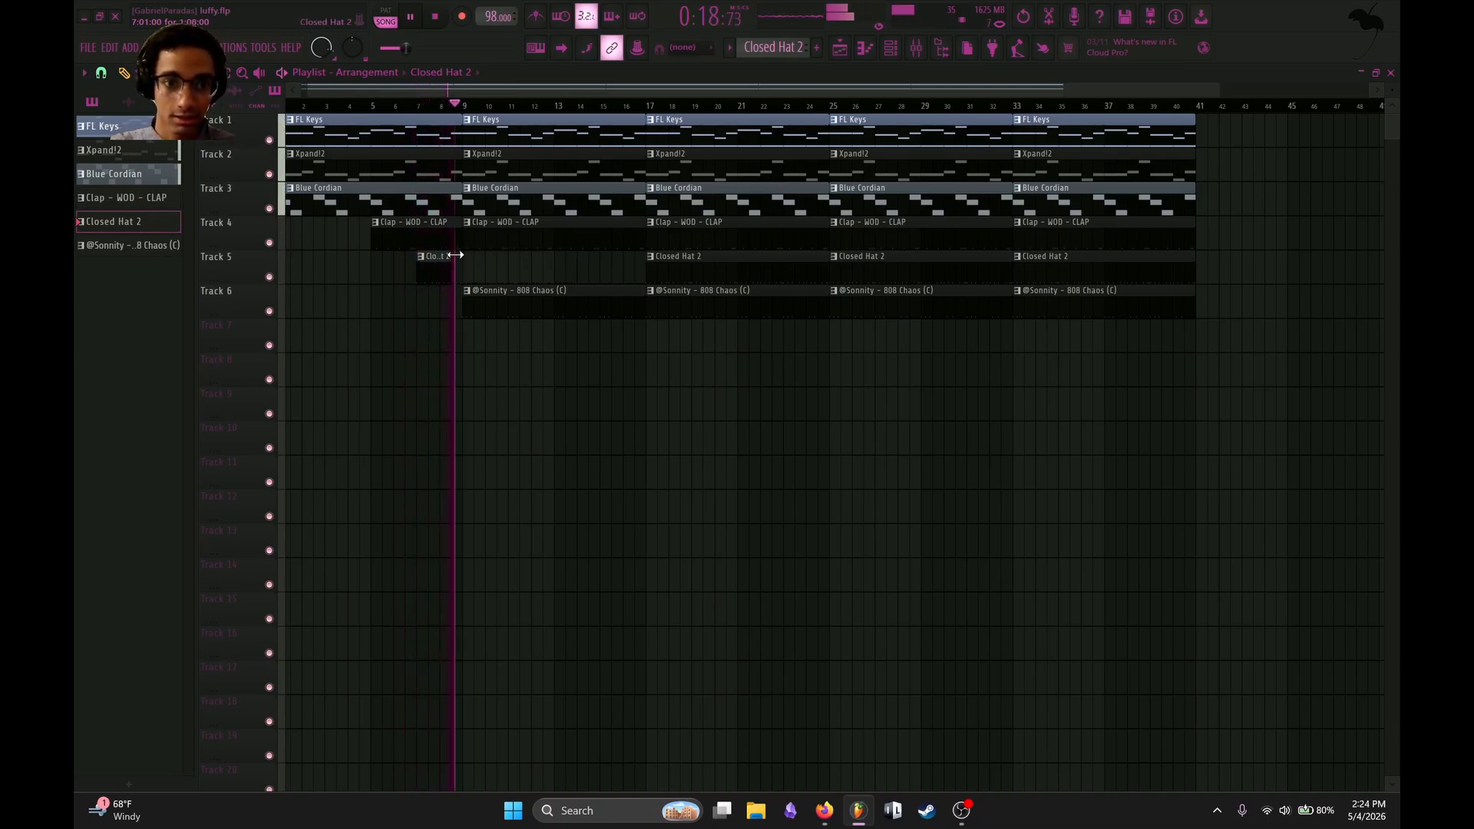
key(space)
drag(669, 268, 498, 267)
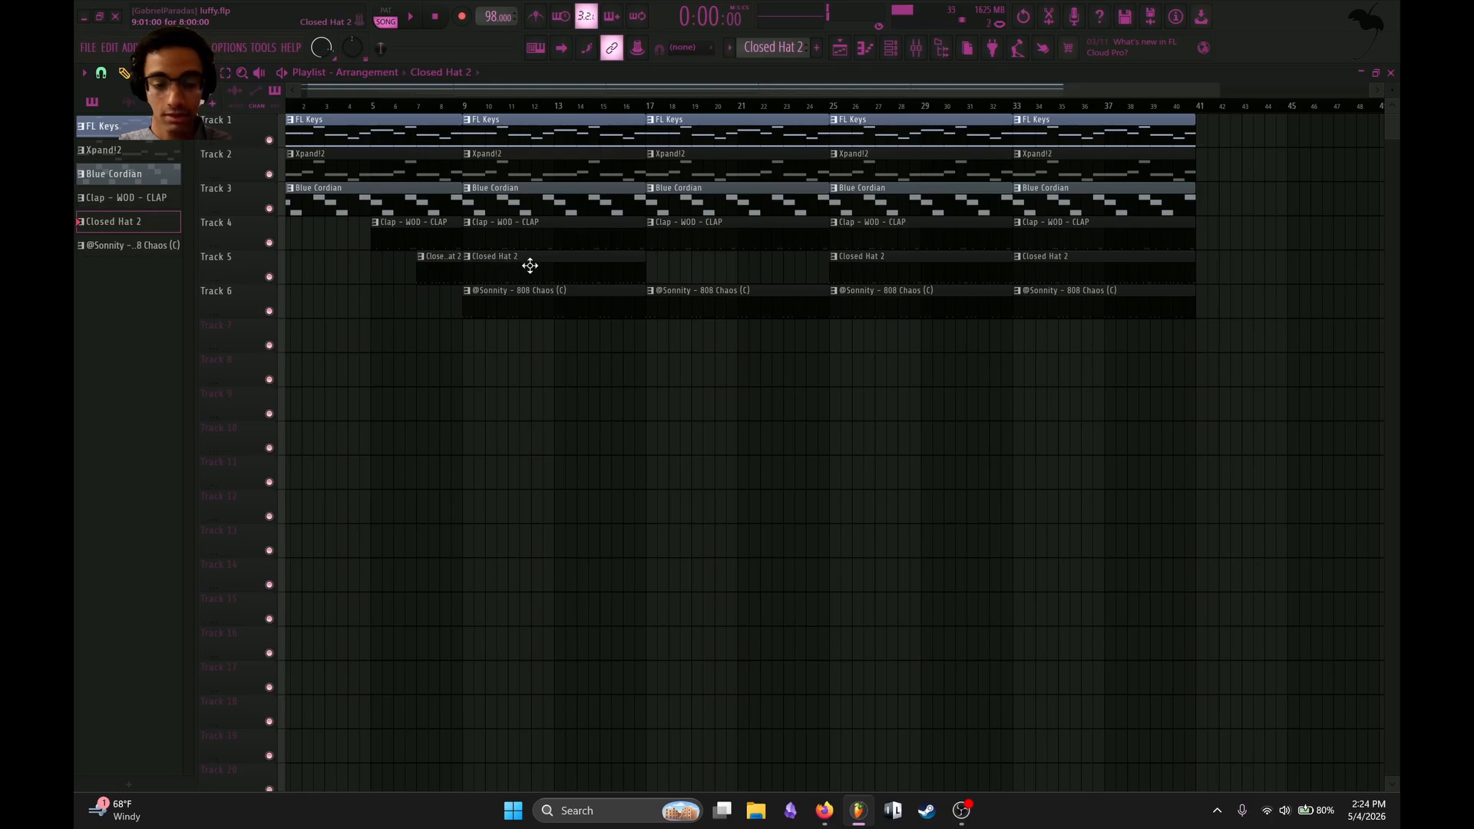
click(655, 269)
Examine the EQ 1 plugin's bands on the FINAL WHOLE BUS mixer track and close it.
key(F9)
scroll(574, 255, up, 3)
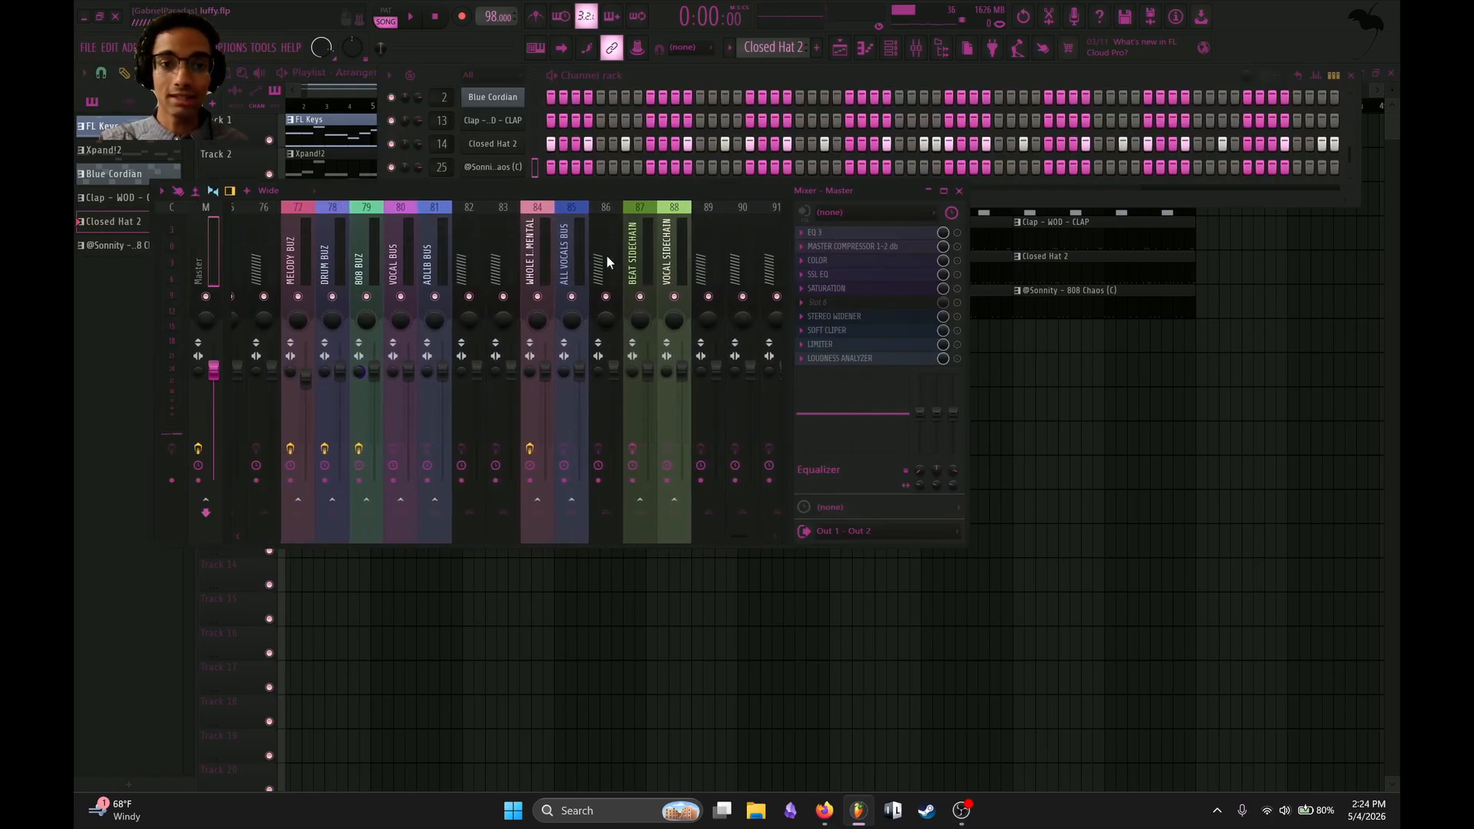
scroll(740, 253, down, 3)
click(740, 254)
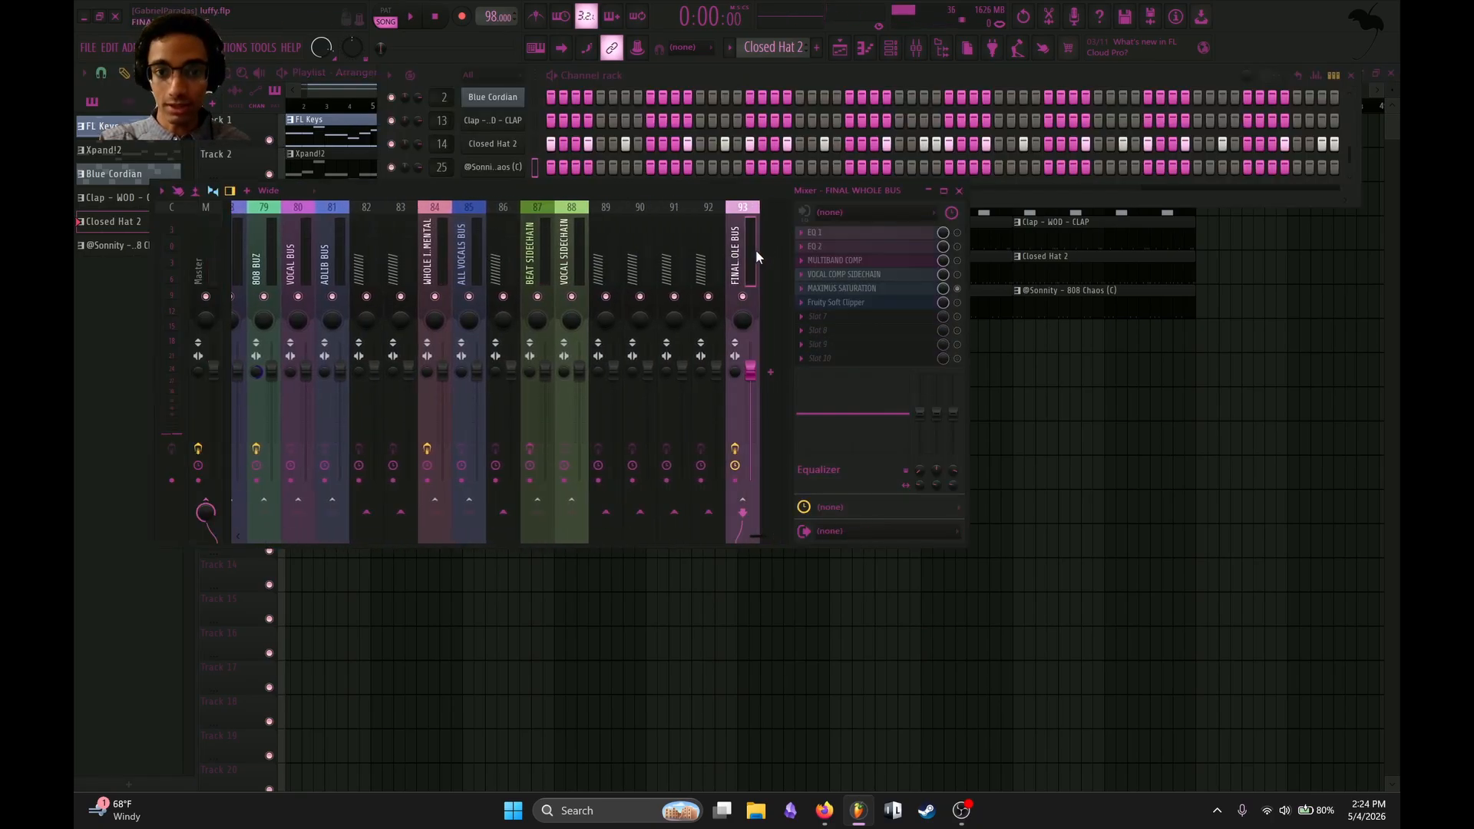
click(896, 233)
click(896, 233)
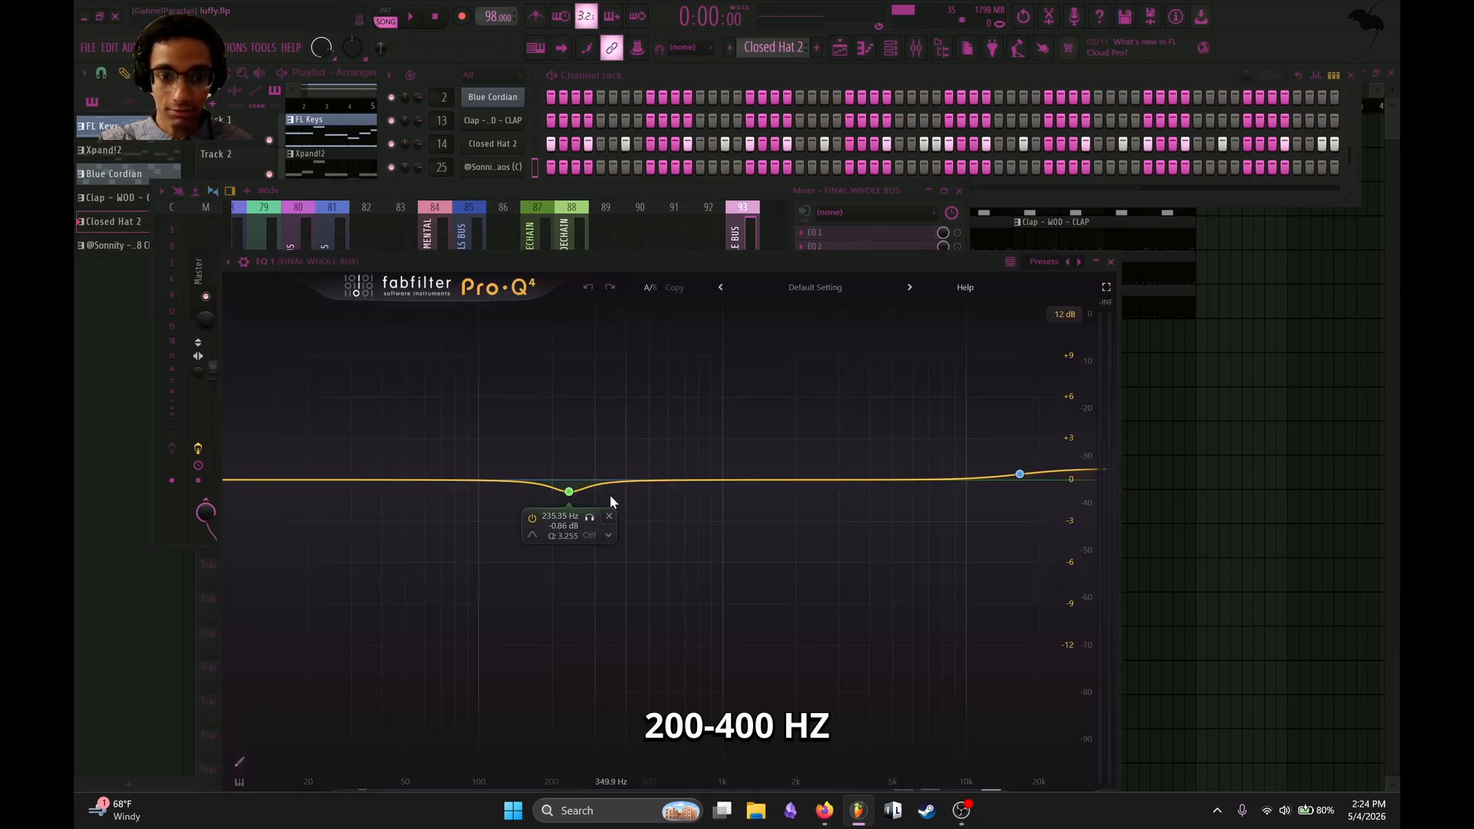
click(1111, 262)
click(868, 236)
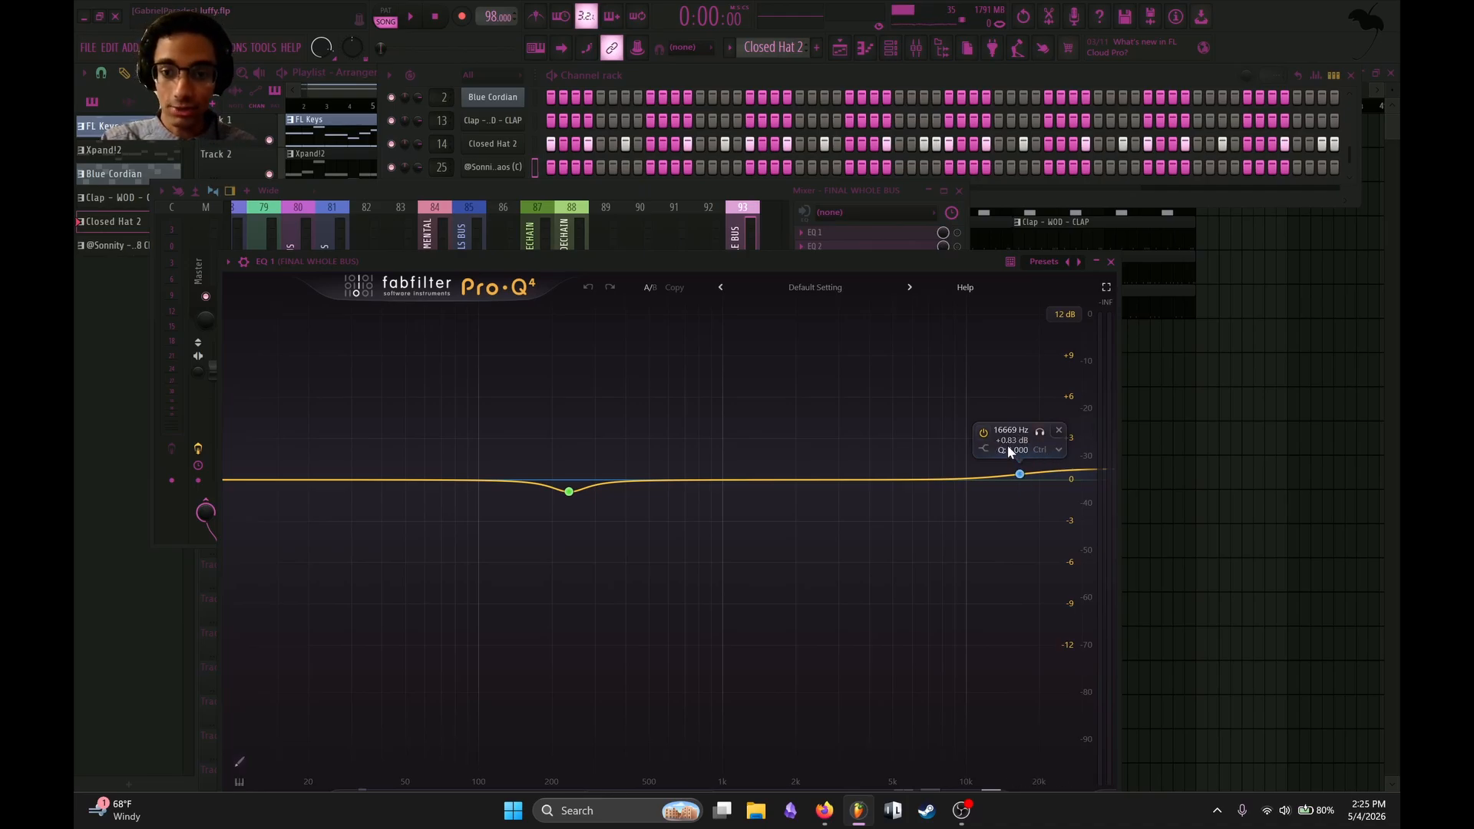
click(1111, 263)
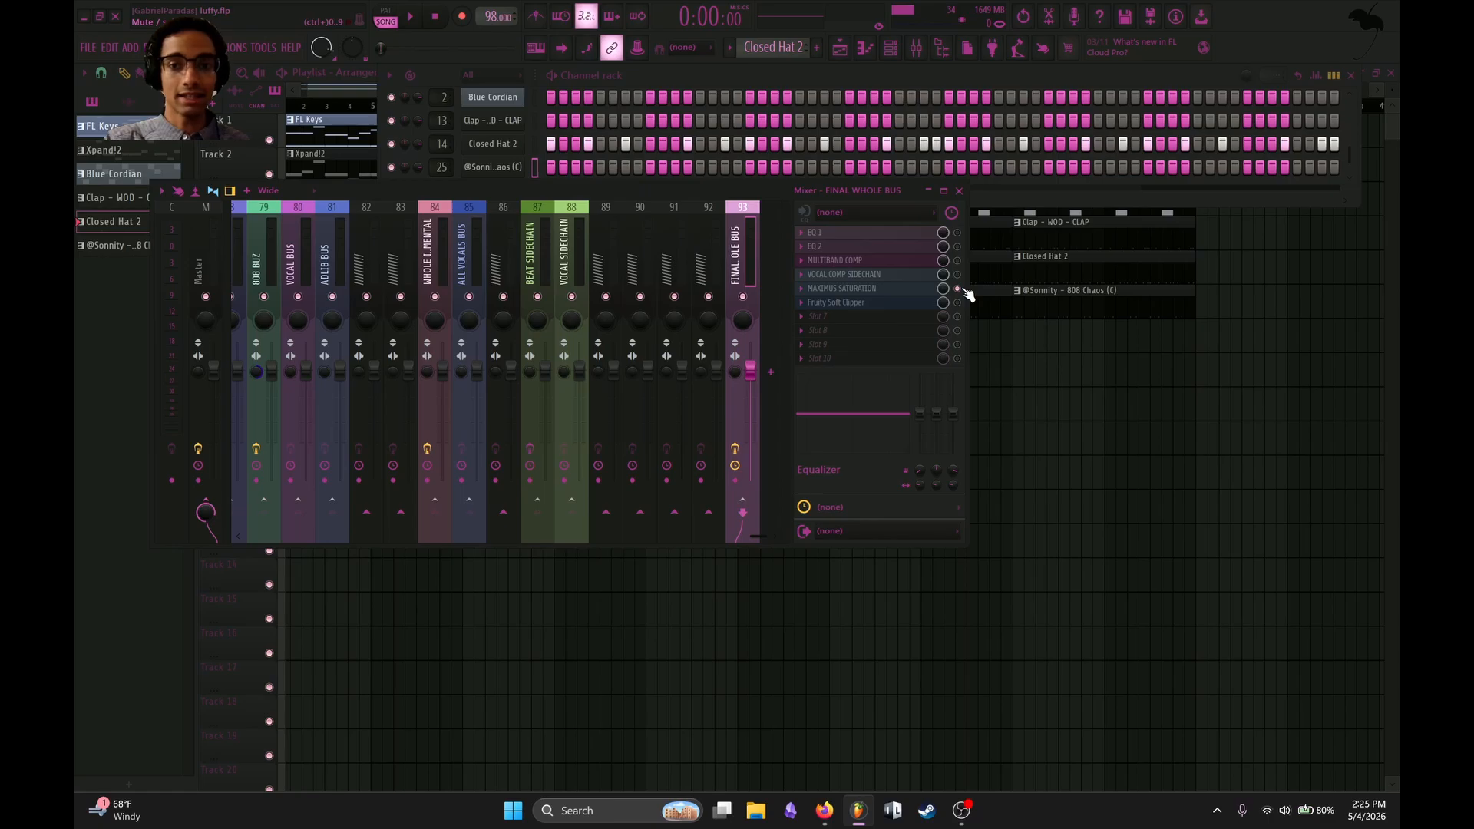
Enable EQ 1 on the FINAL WHOLE BUS track and move its high shelf band to about 17678 Hz.
click(906, 236)
click(958, 233)
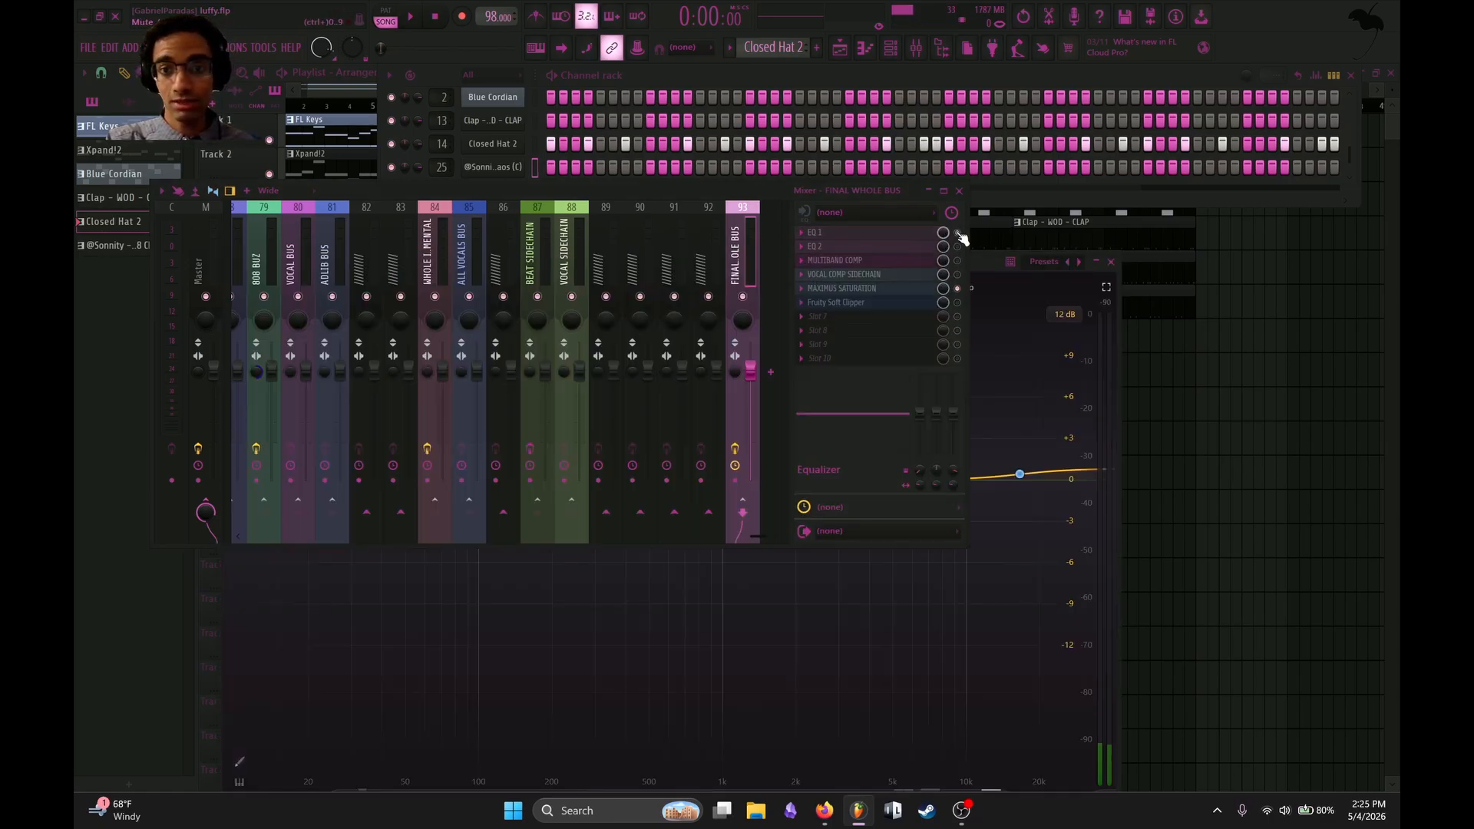
drag(1021, 471, 1031, 478)
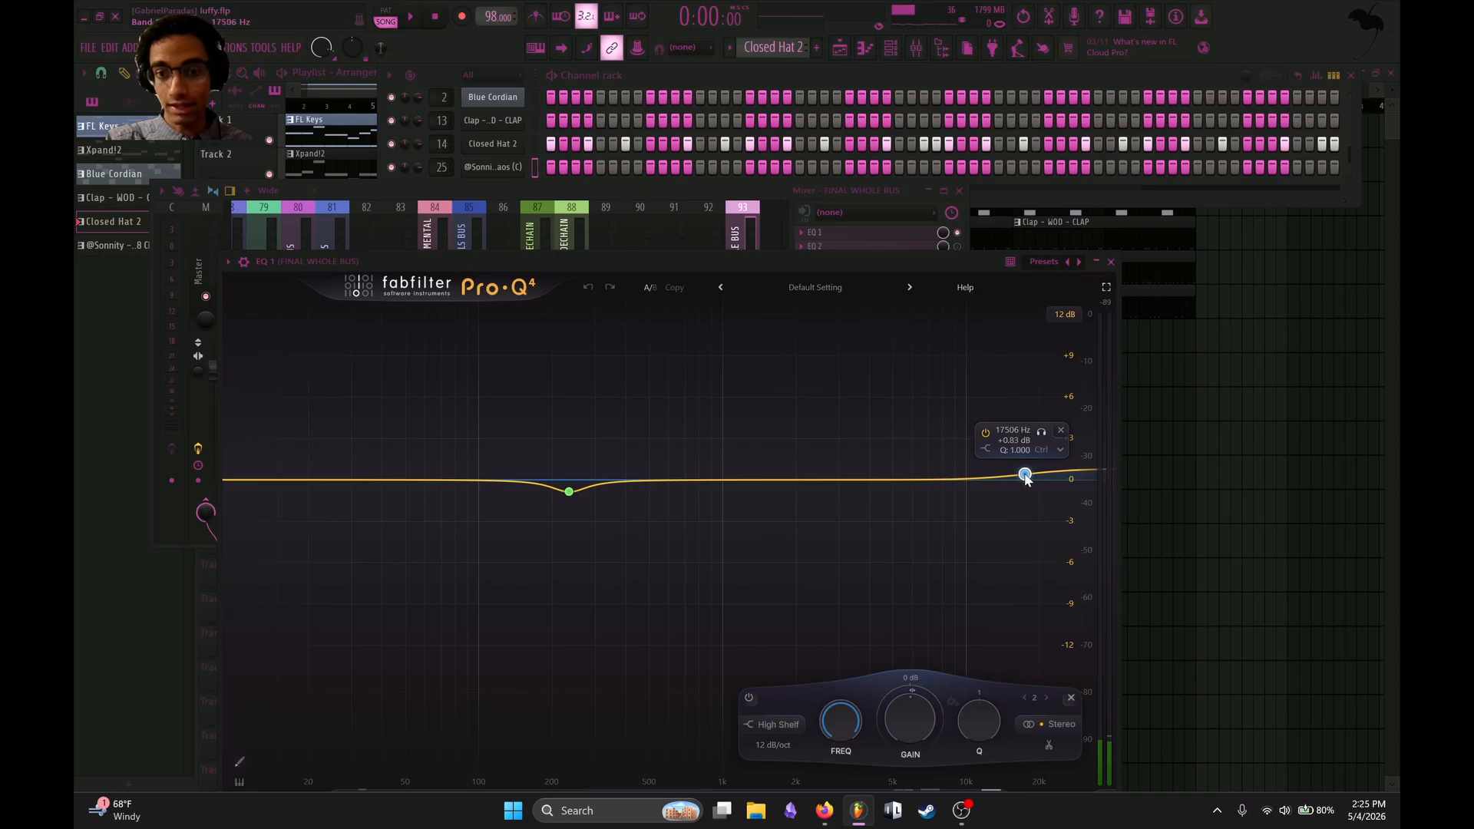
Play the song with the EQ 1 change, and check and enable EQ 2 on the FINAL WHOLE BUS track.
click(1111, 261)
key(space)
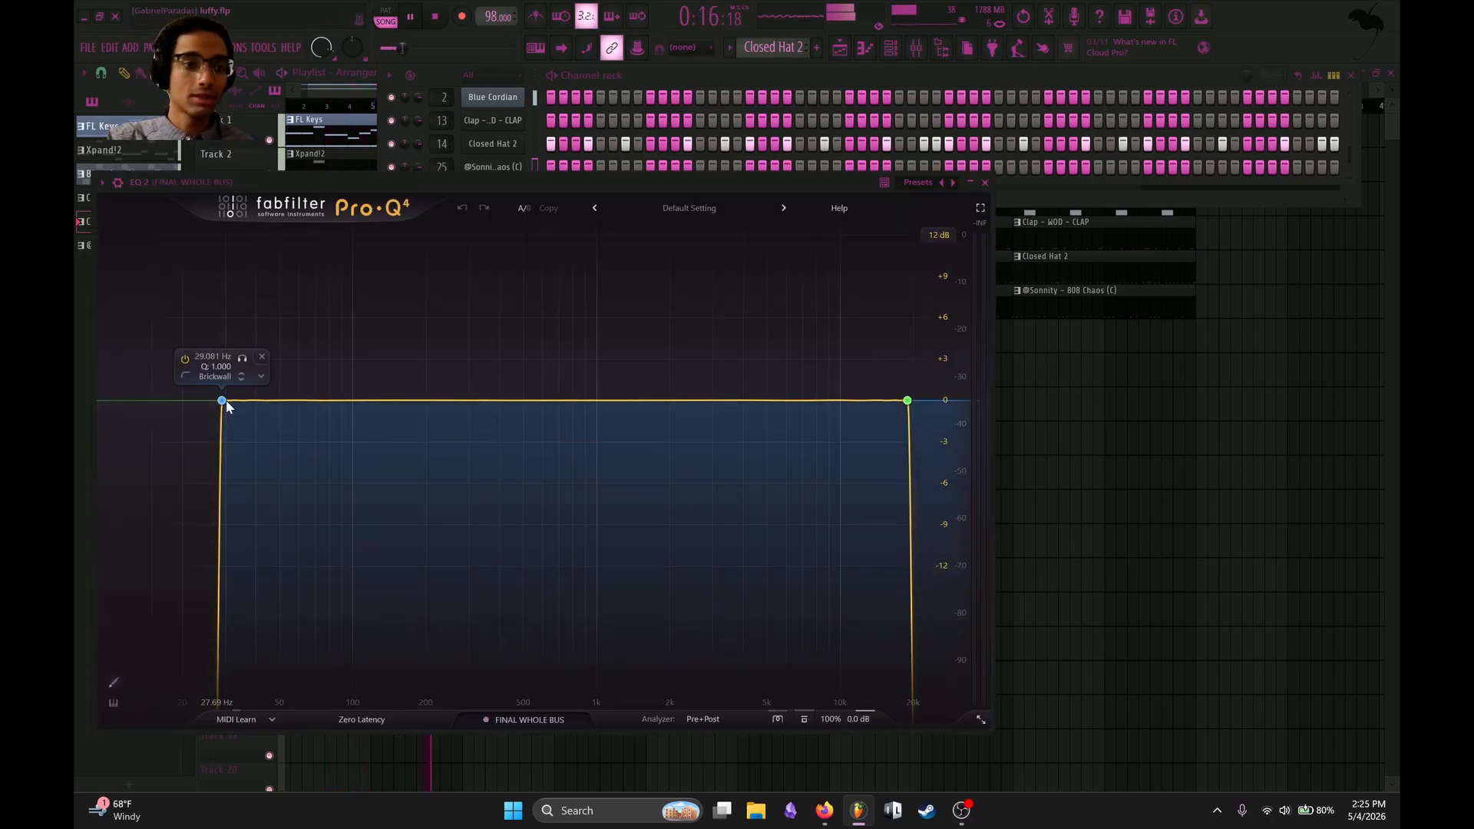
key(space)
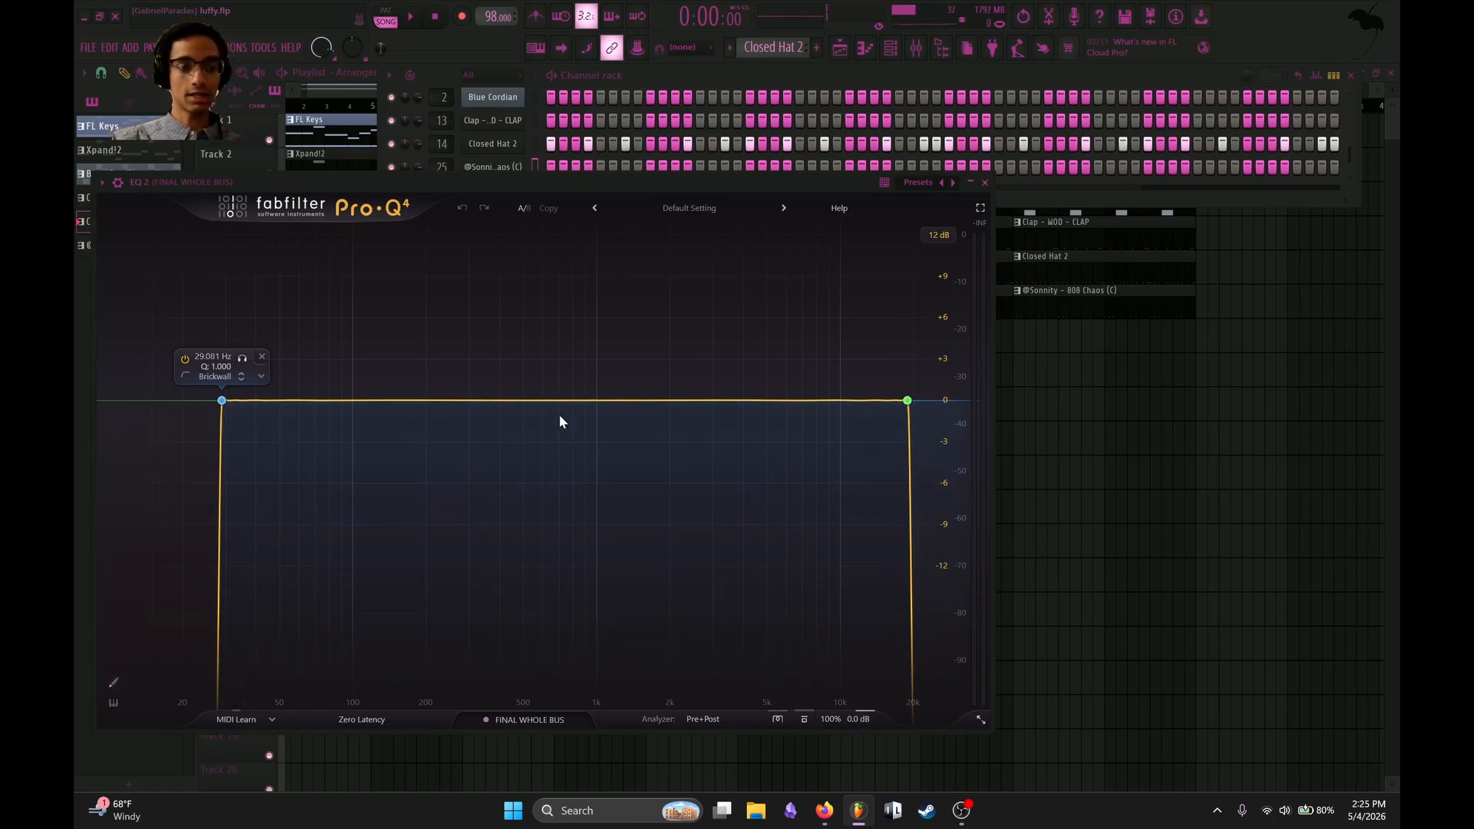
click(985, 183)
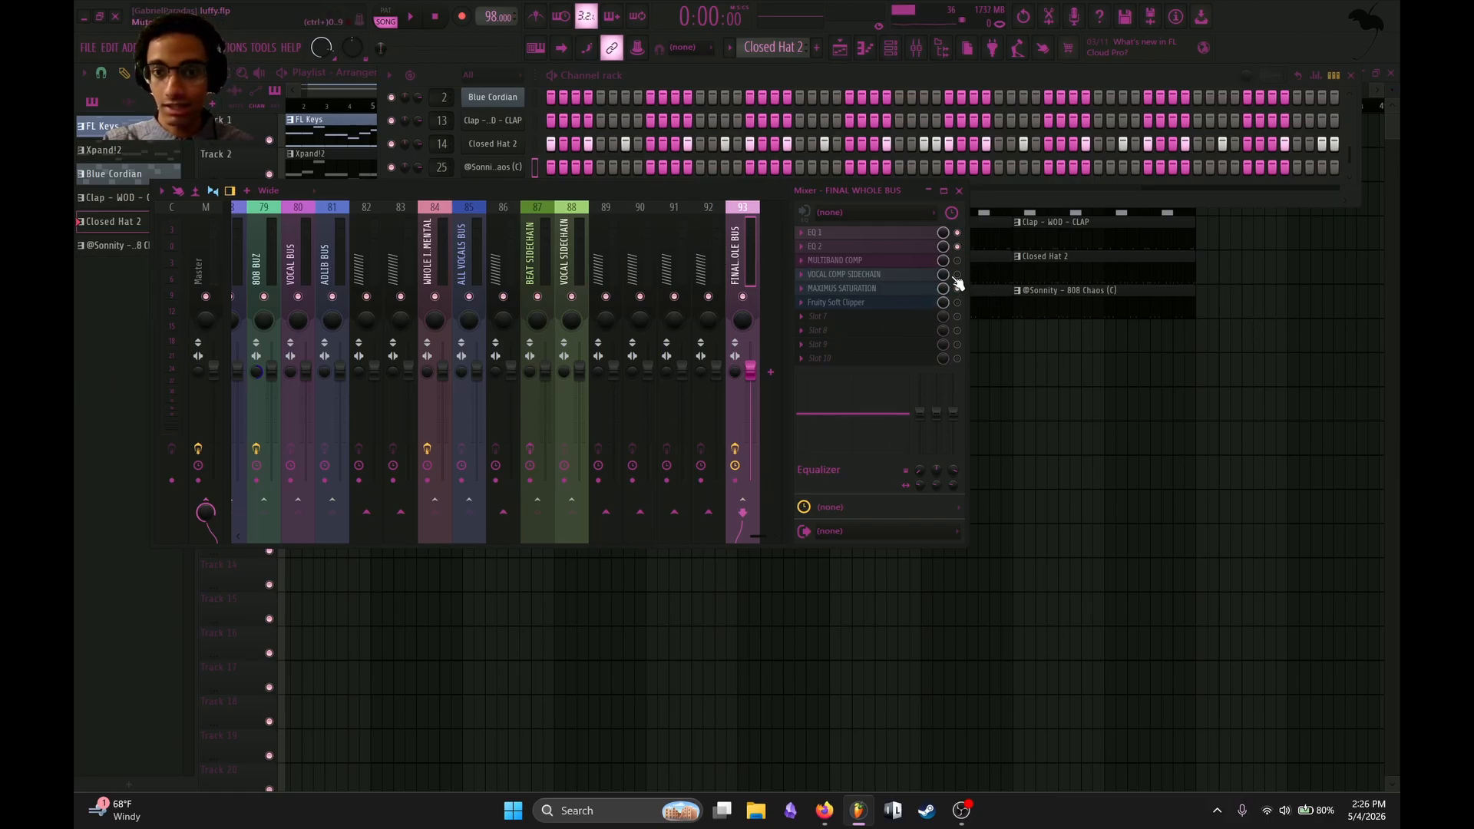
Load the GAMILA$ MASTER preset in the enabled MULTIBAND COMP on the FINAL WHOLE BUS track and bring its window into full view.
click(808, 262)
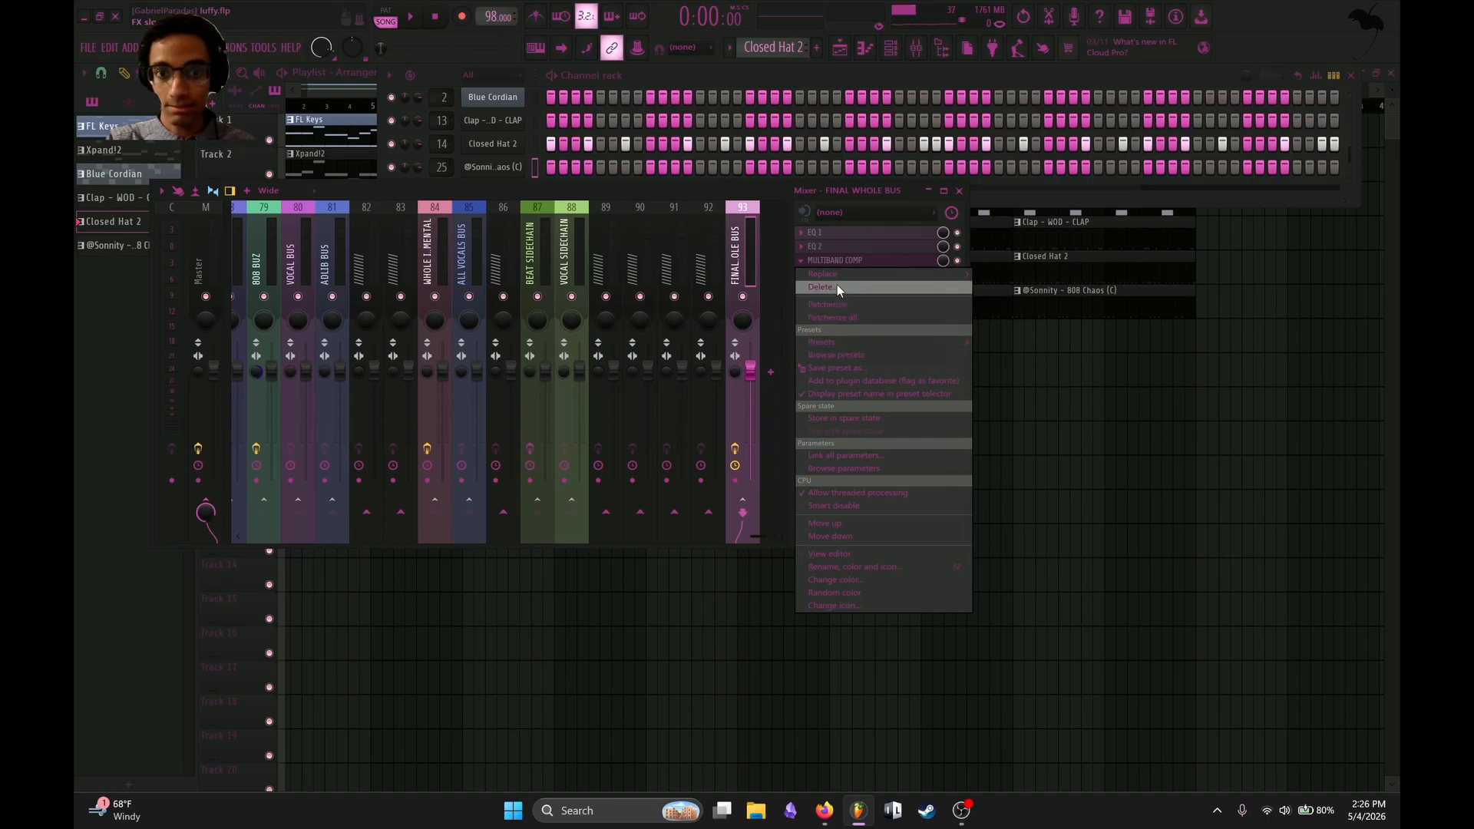
mouse_move(842, 278)
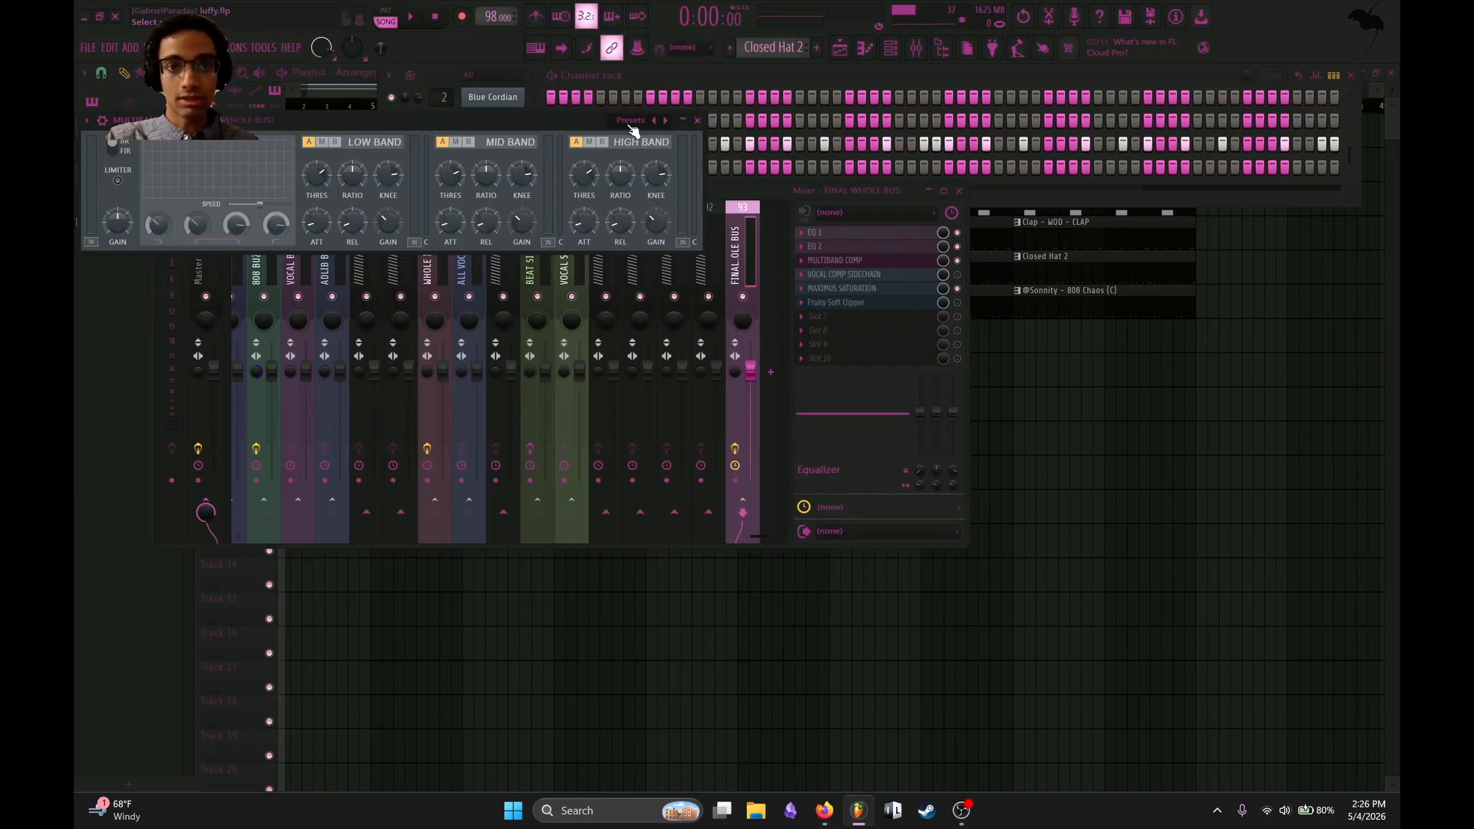
click(633, 130)
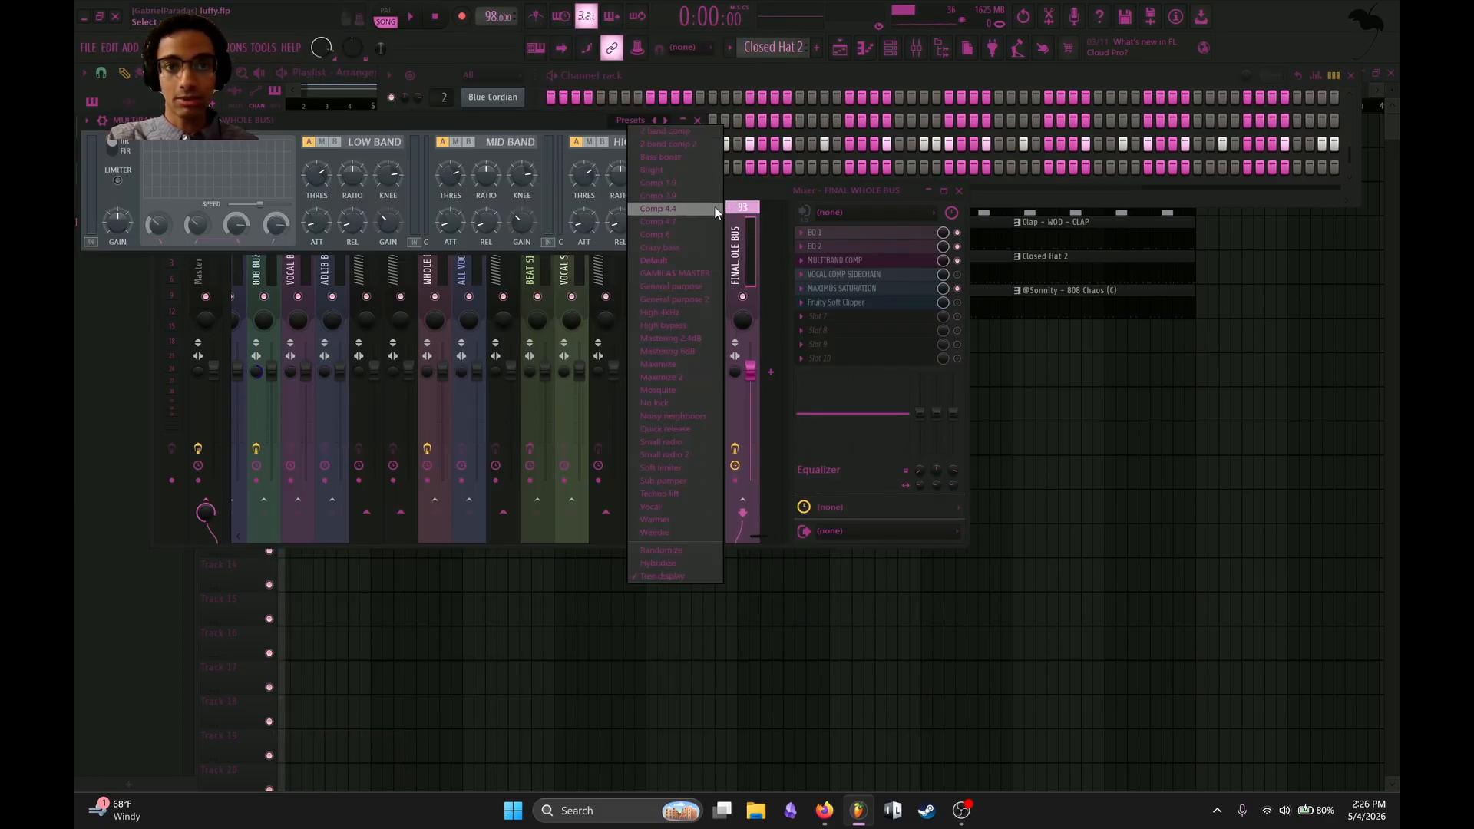
click(668, 275)
click(317, 219)
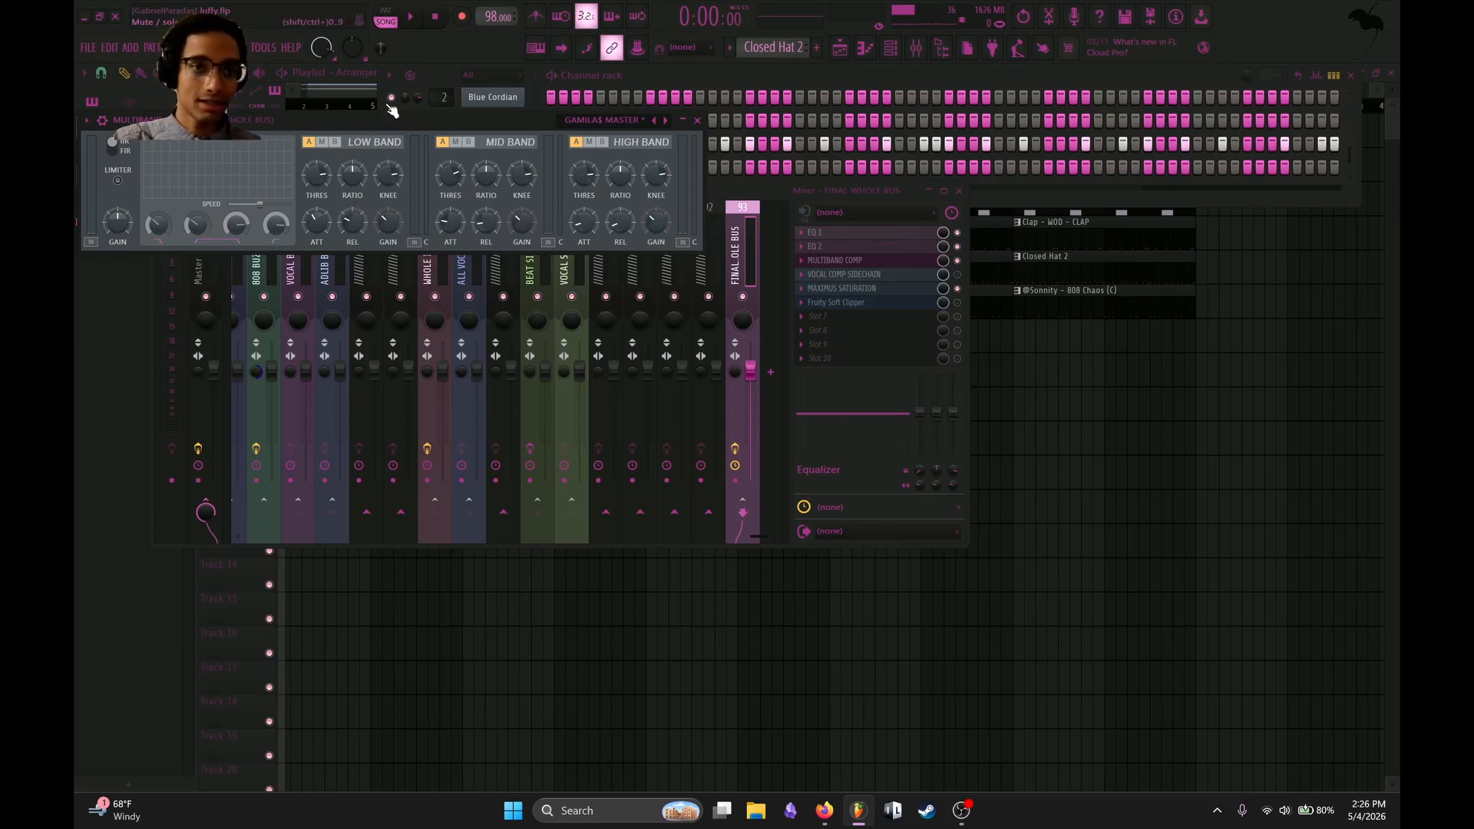
drag(394, 112, 508, 214)
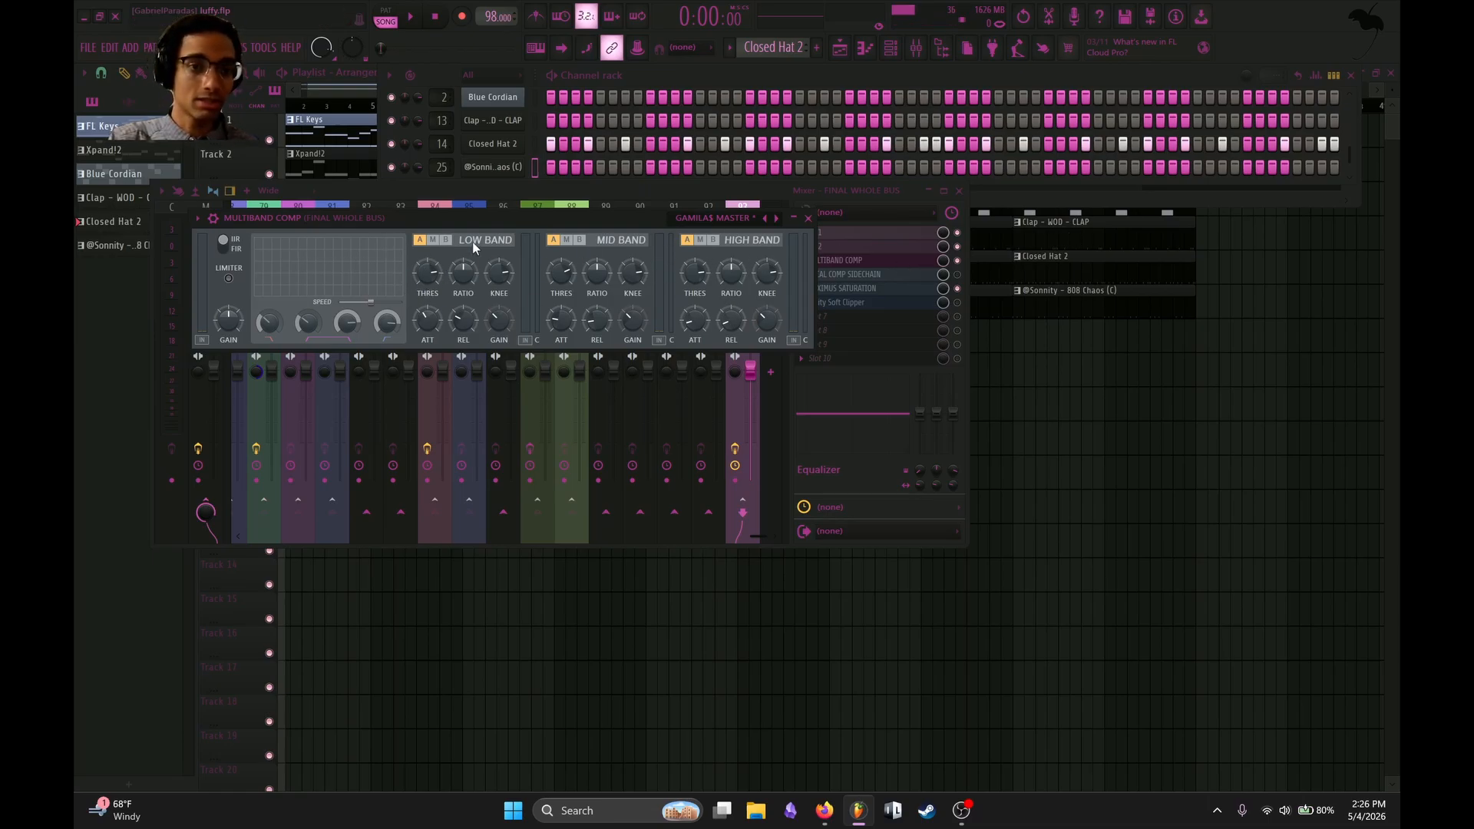
drag(475, 218, 602, 189)
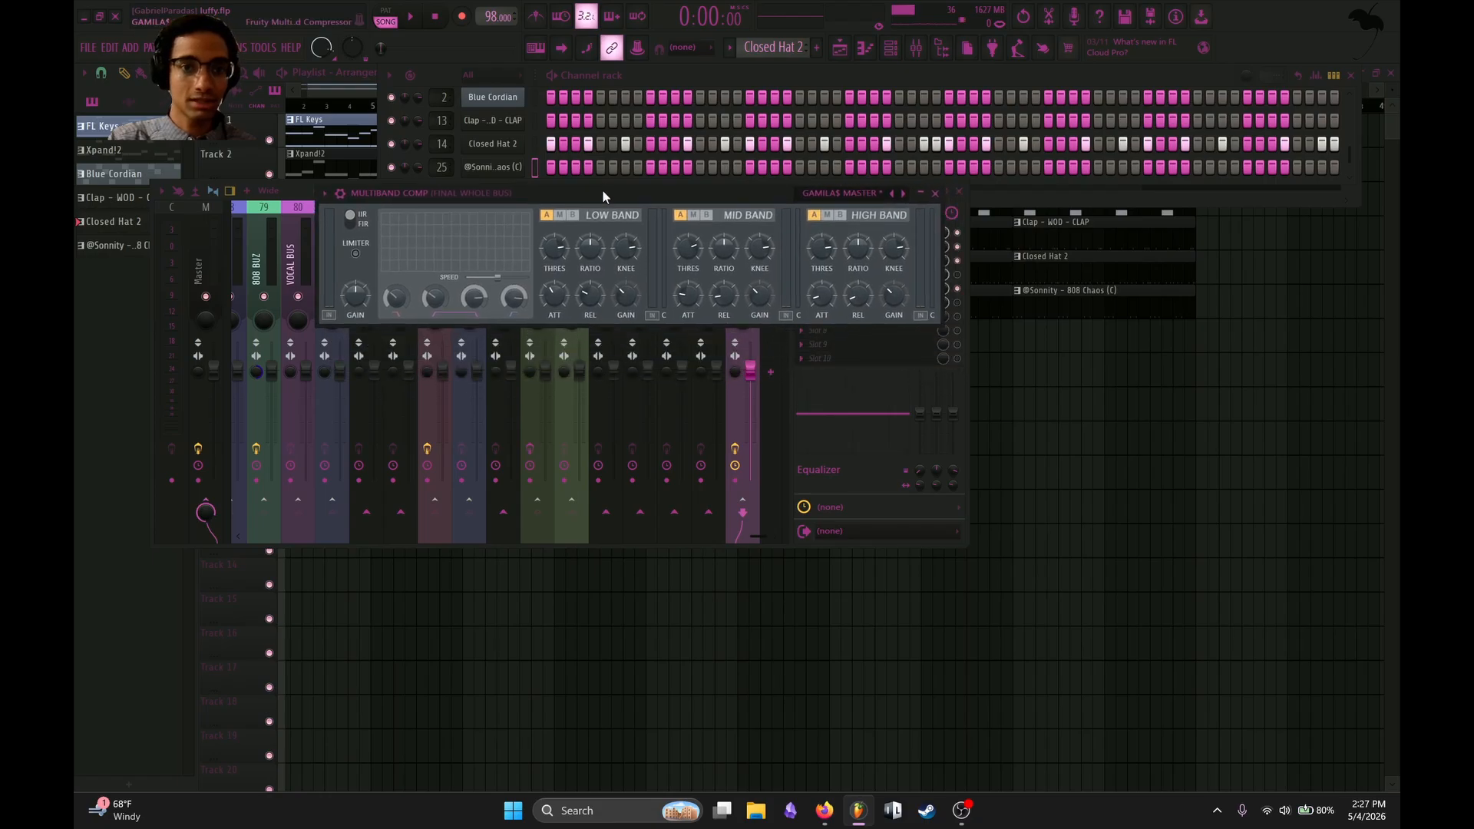
Play the song from the start and from about 0:29 to audition MULTIBAND COMP's low, mid and high bands, and close the plugin.
key(space)
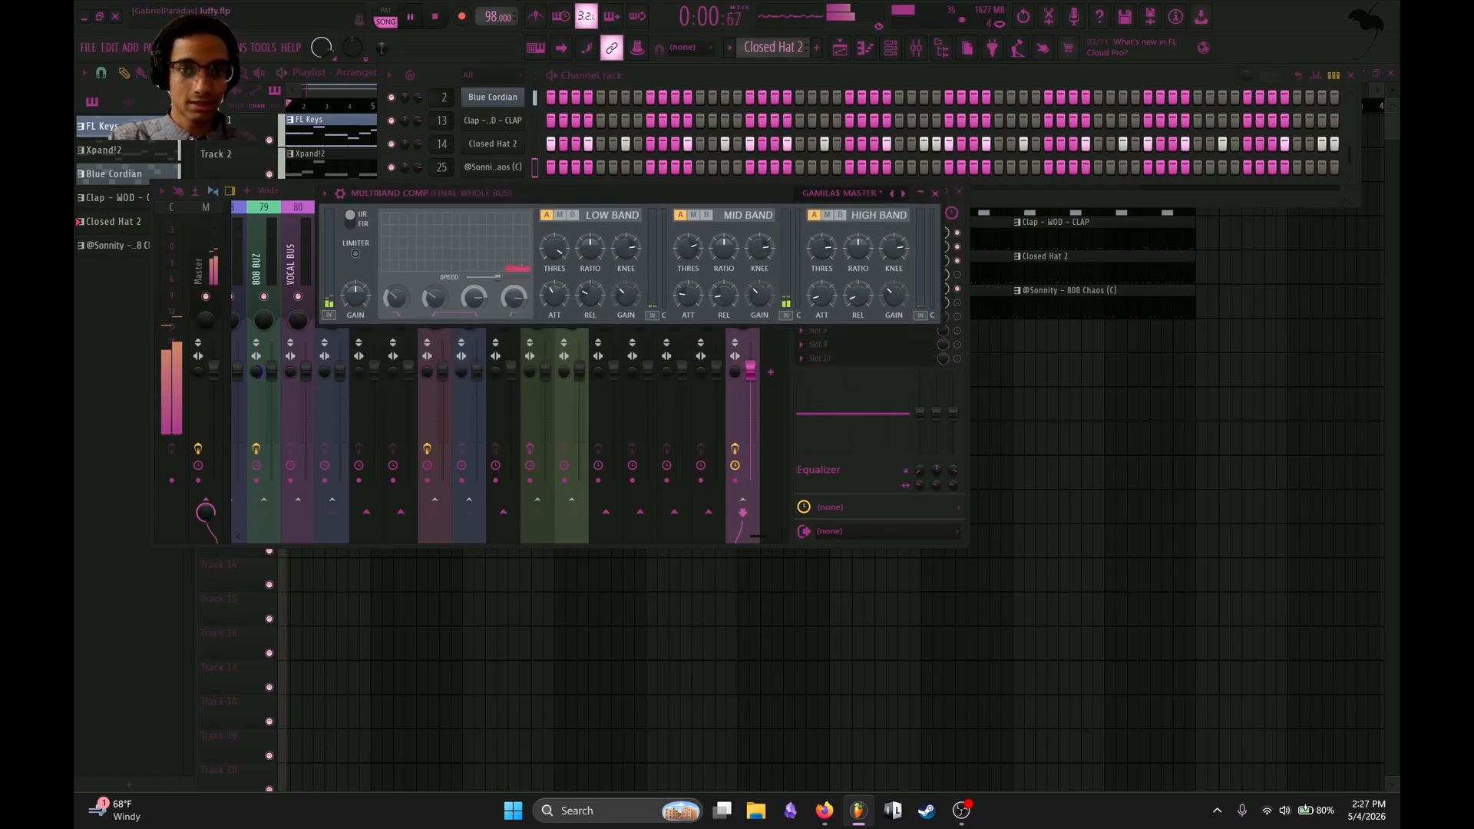
key(space)
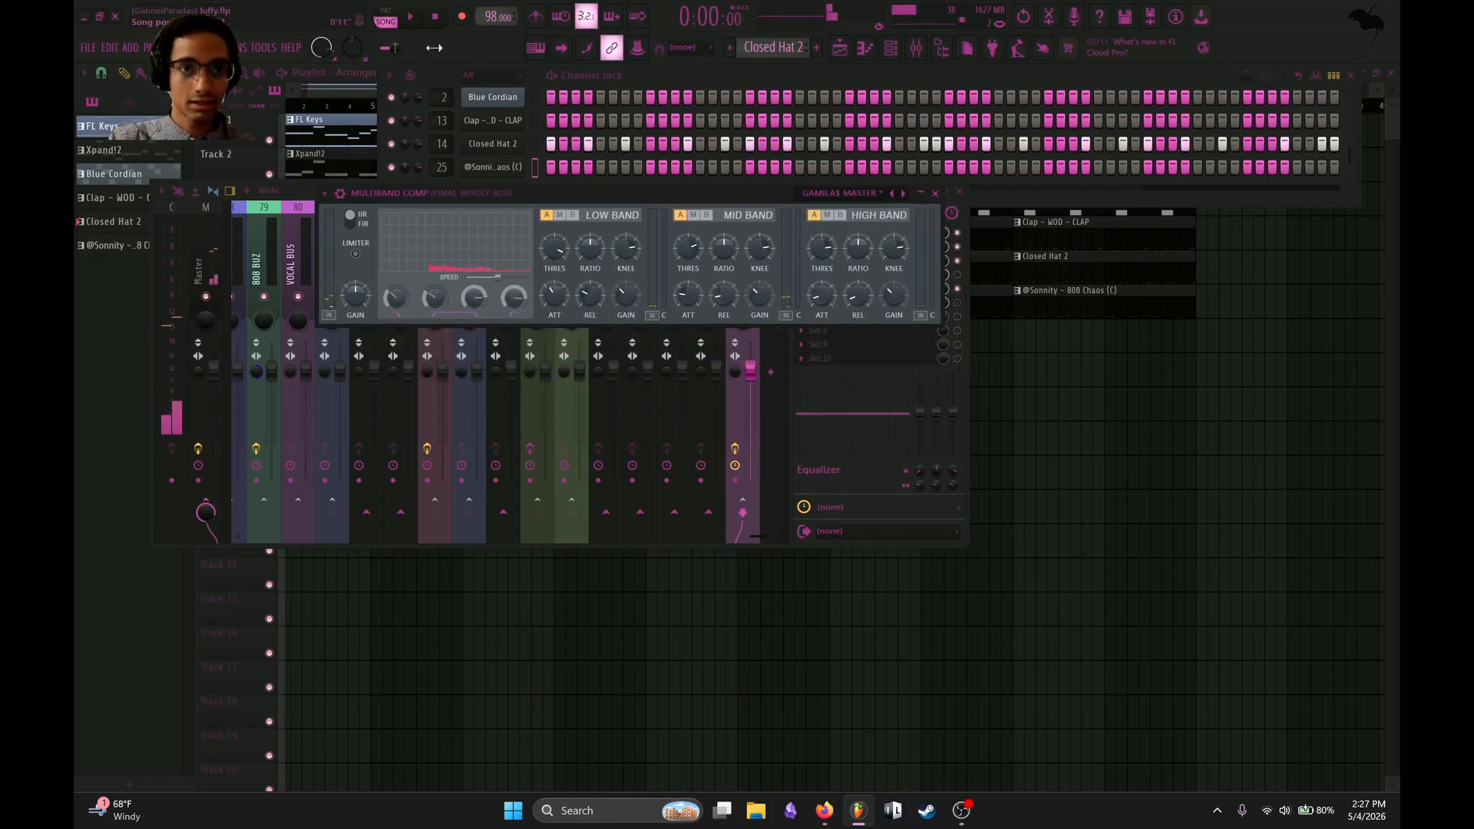
key(space)
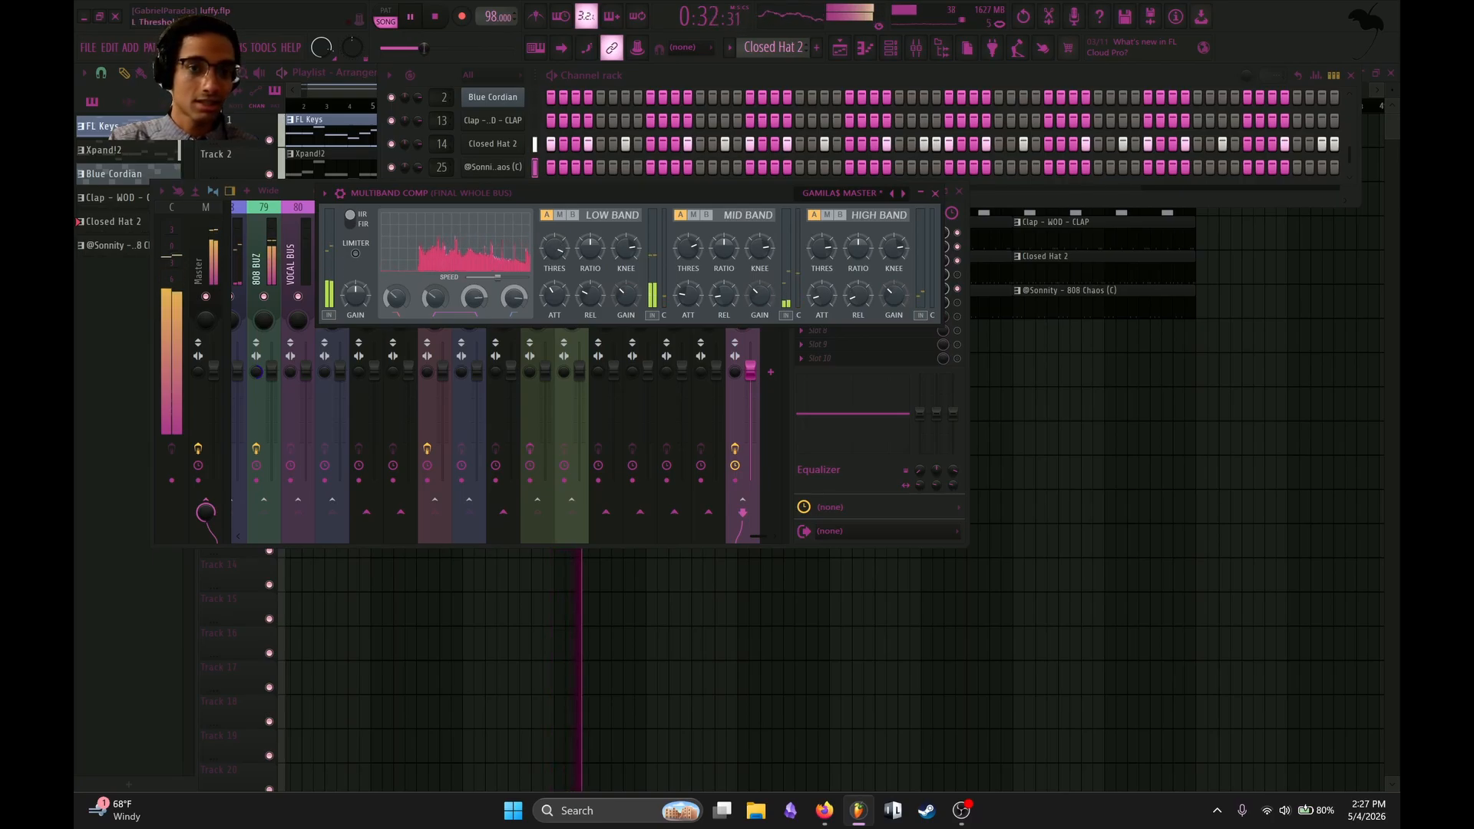
key(space)
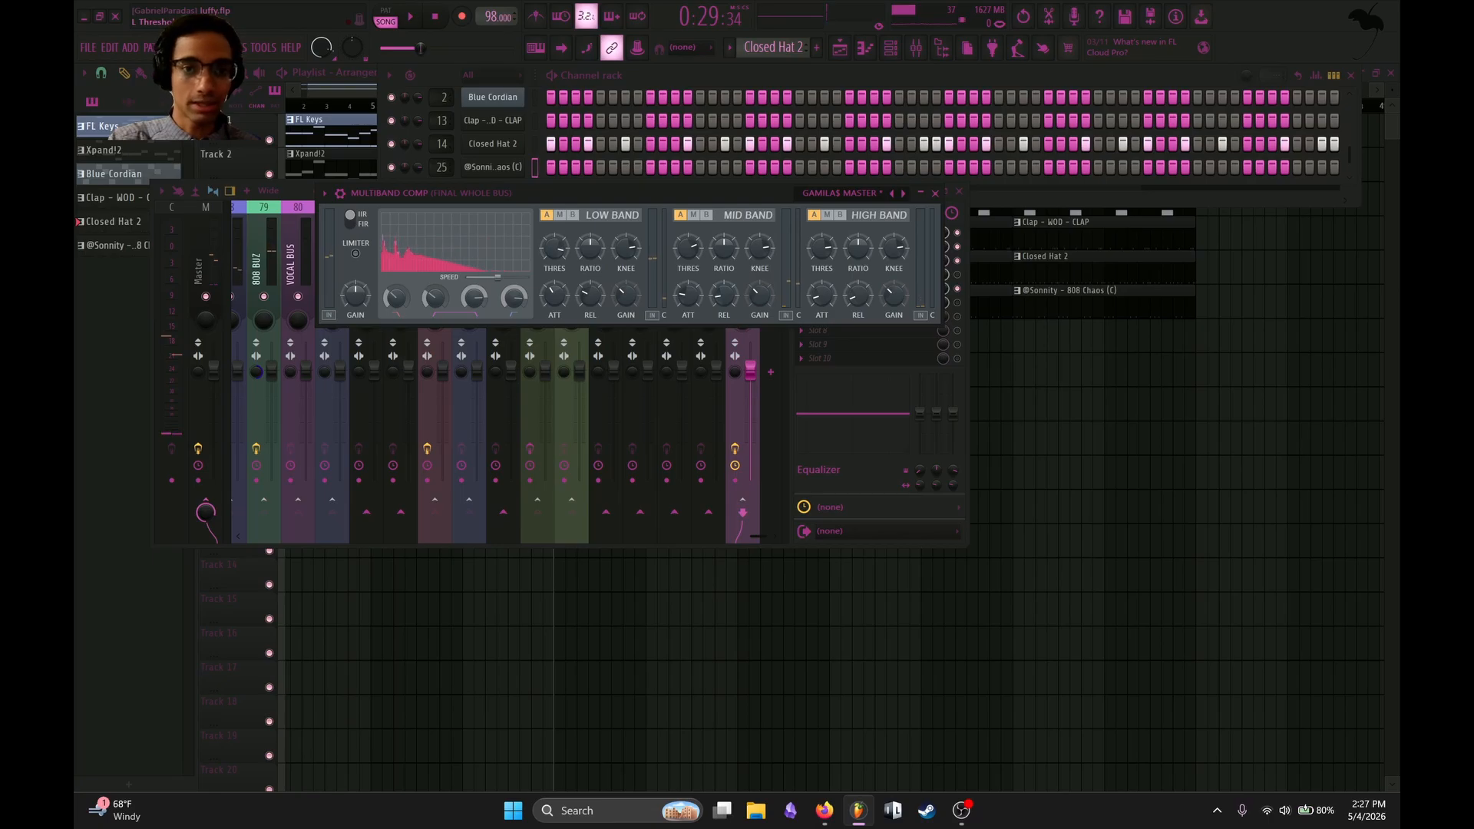
key(space)
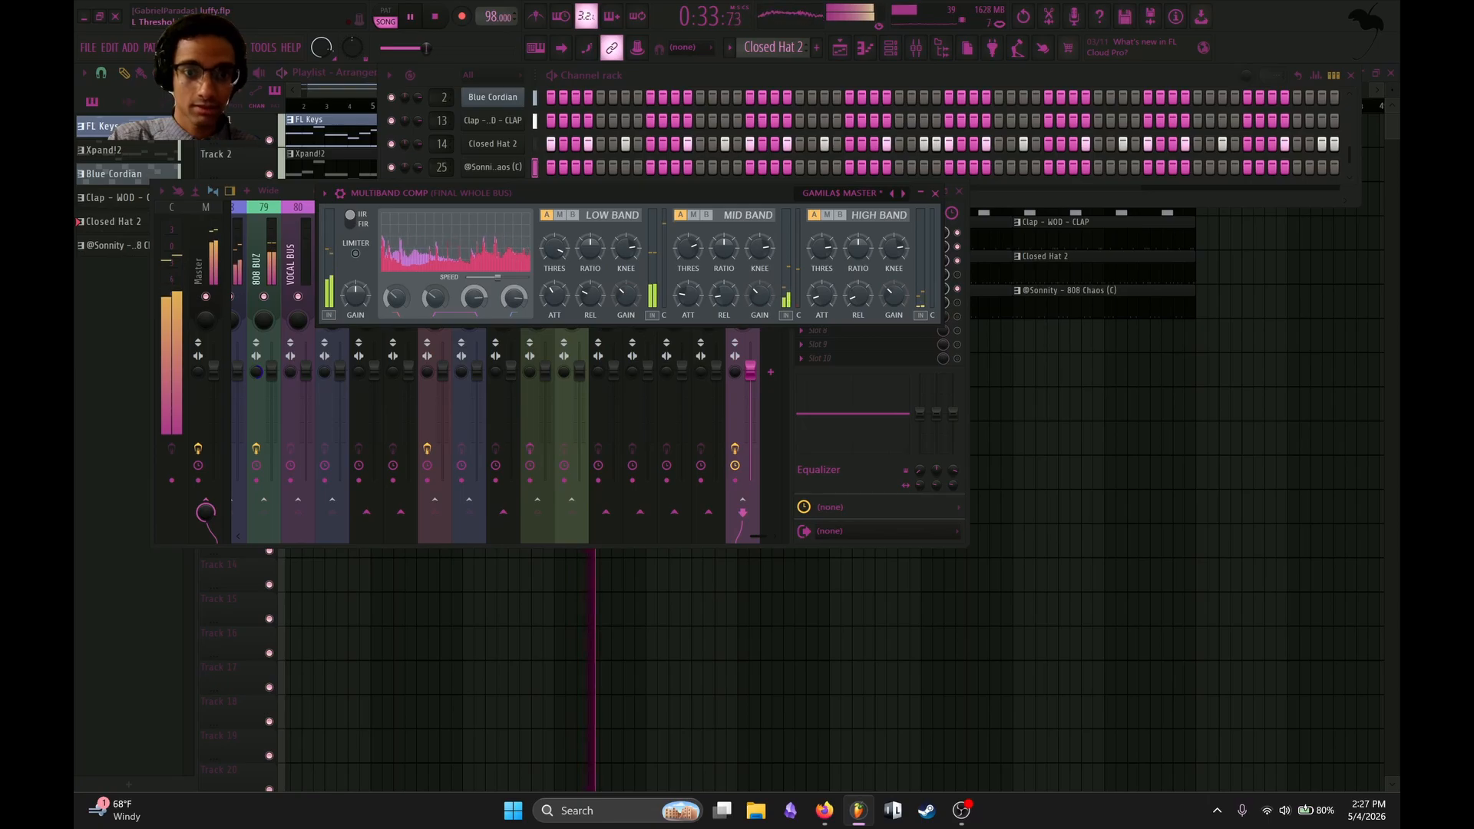
key(space)
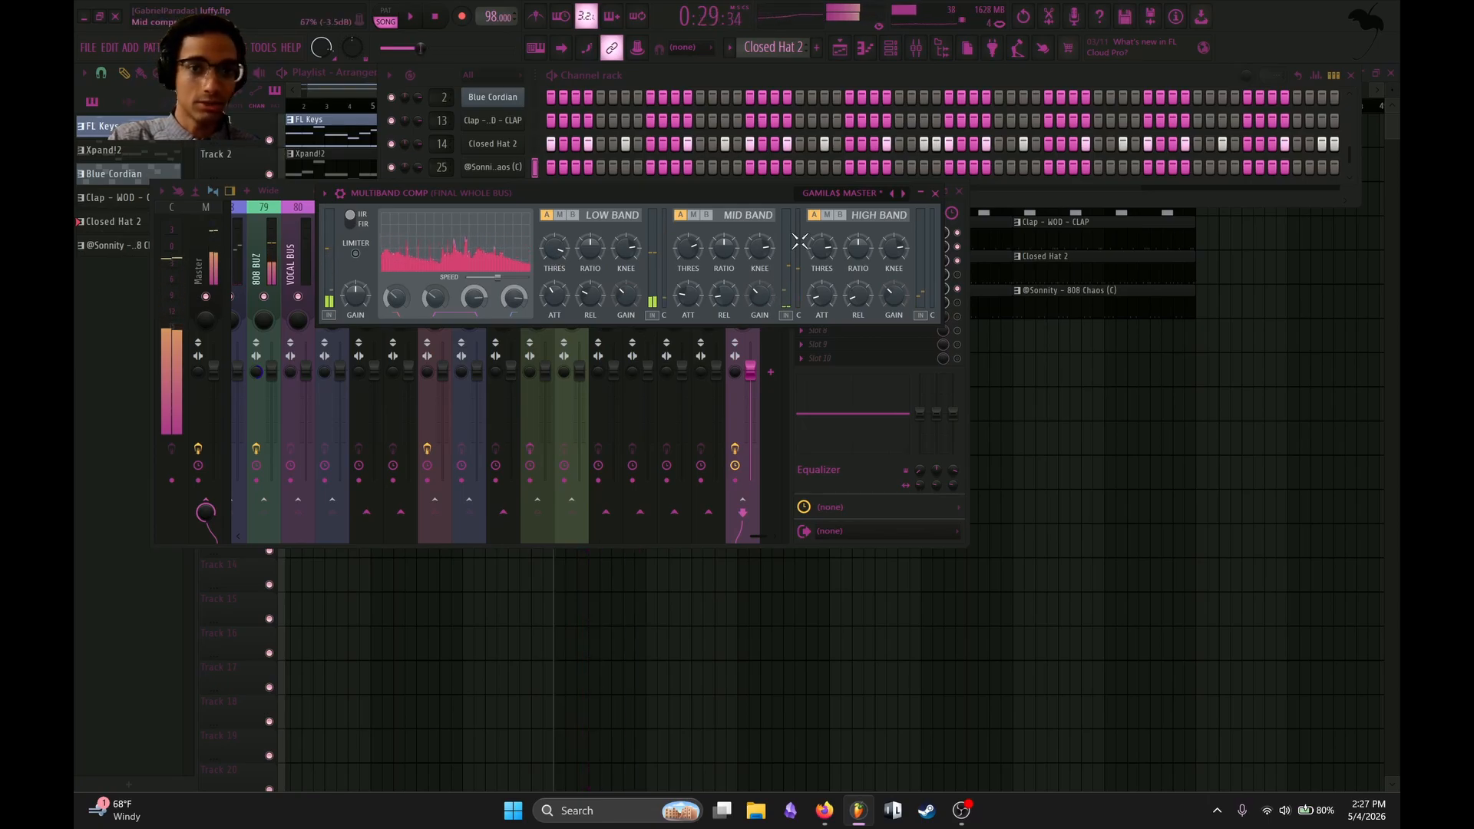
click(935, 193)
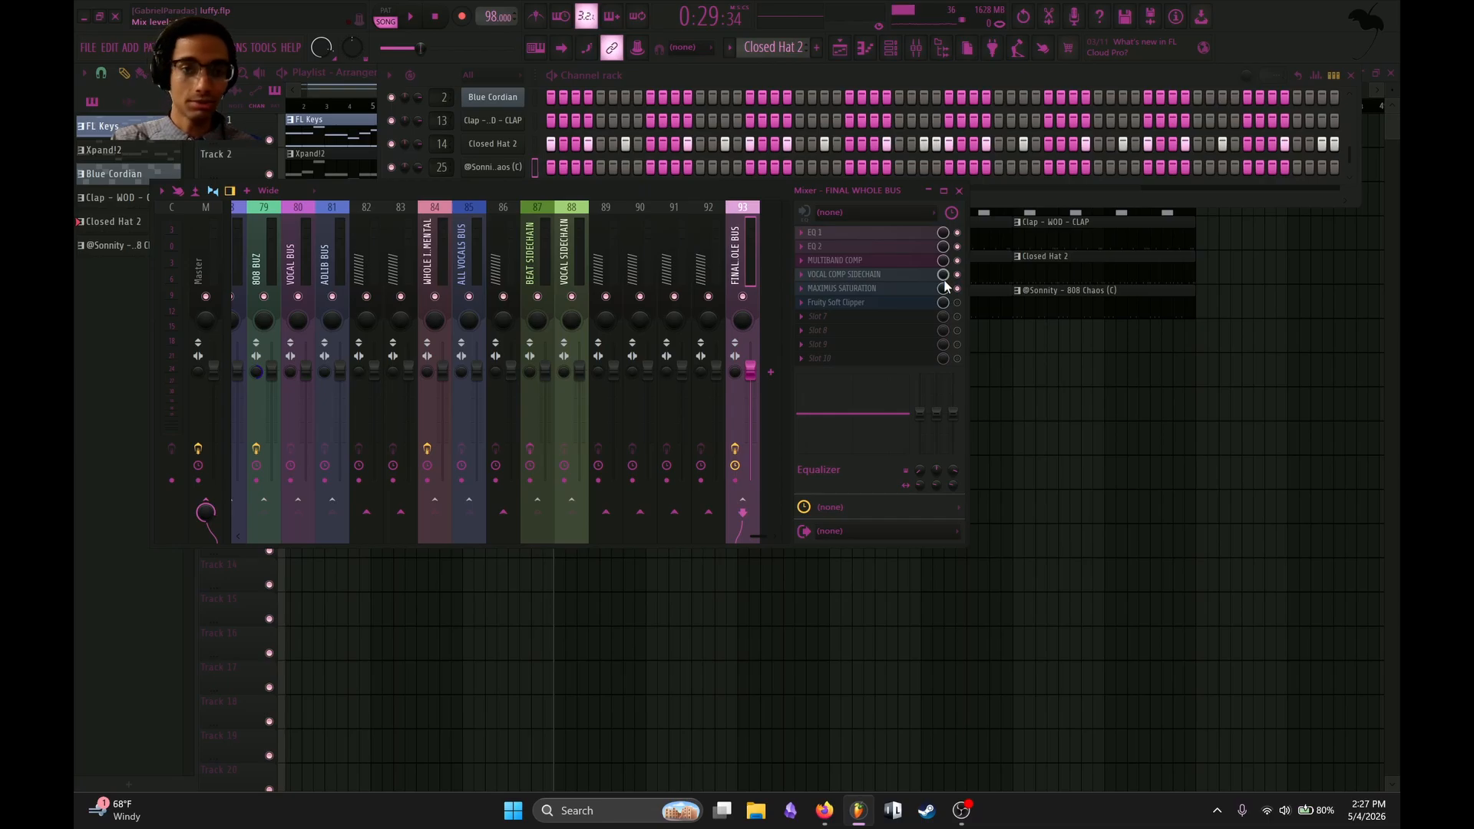
Review the mid, high and master bands of MAXIMUS SATURATION, and enable Fruity Soft Clipper on the FINAL WHOLE BUS while auditioning the song.
click(941, 293)
drag(356, 129, 547, 130)
click(303, 333)
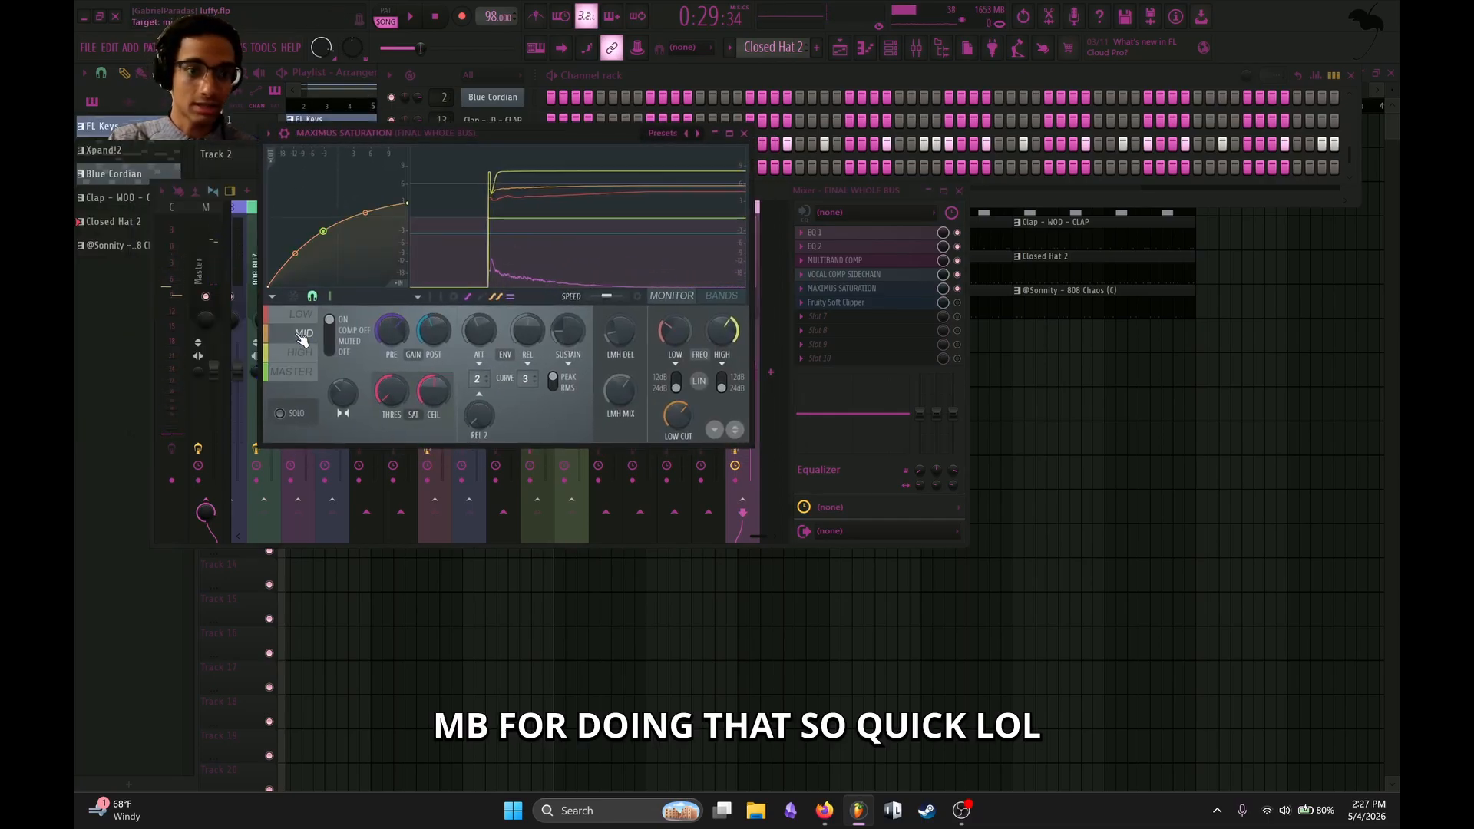
click(300, 353)
click(296, 372)
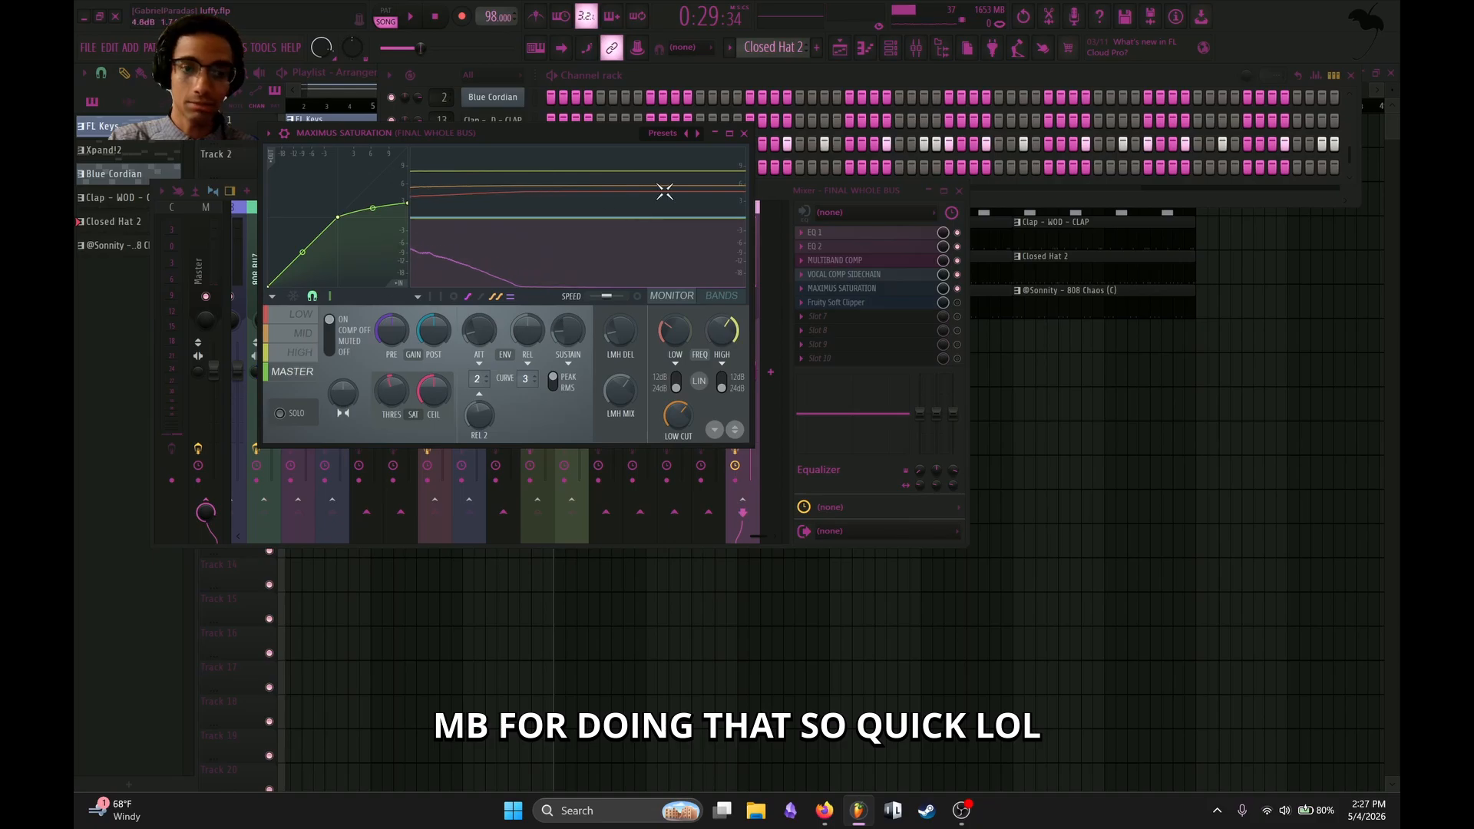
click(744, 134)
key(space)
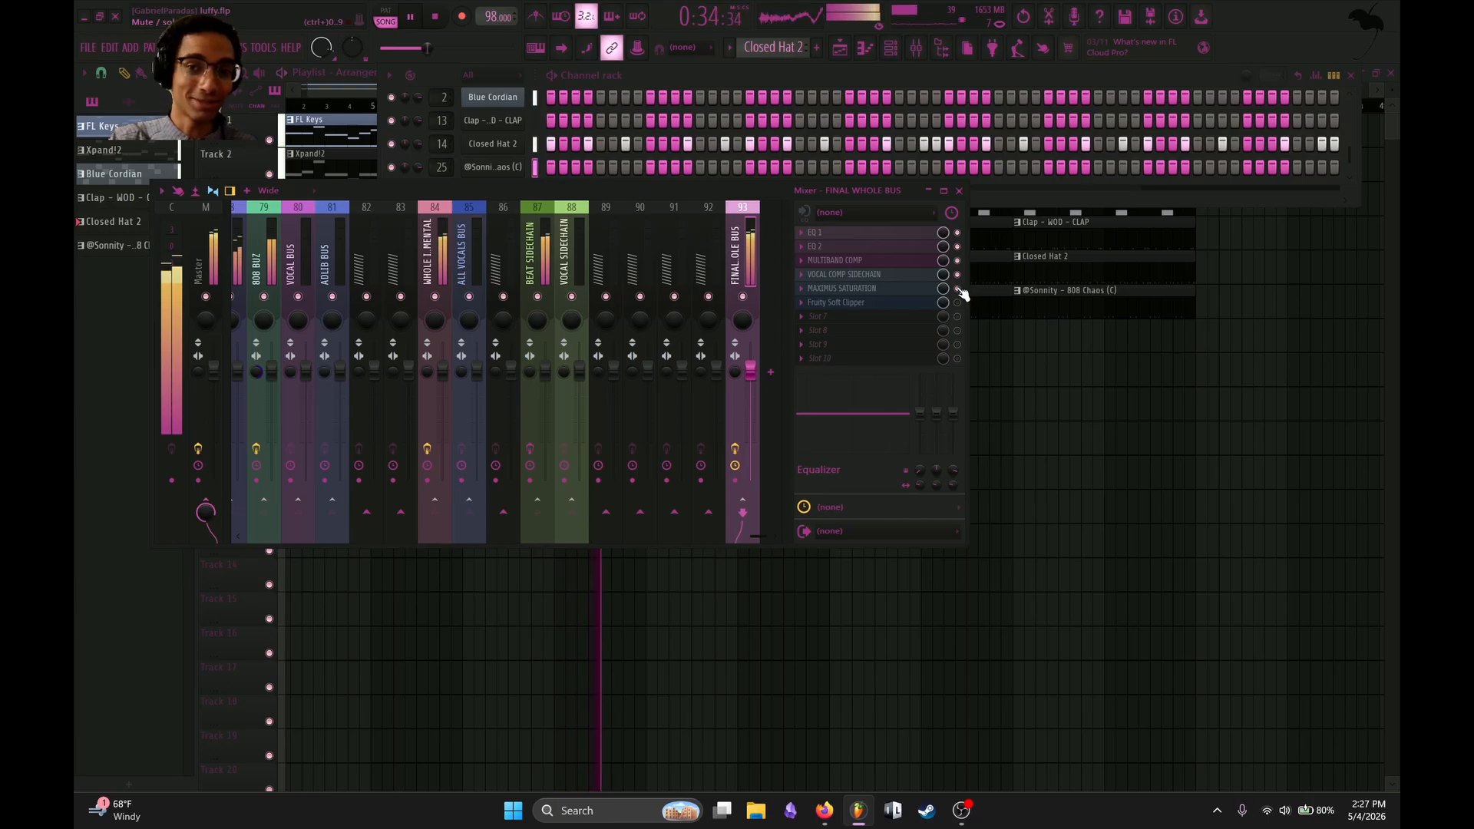
key(space)
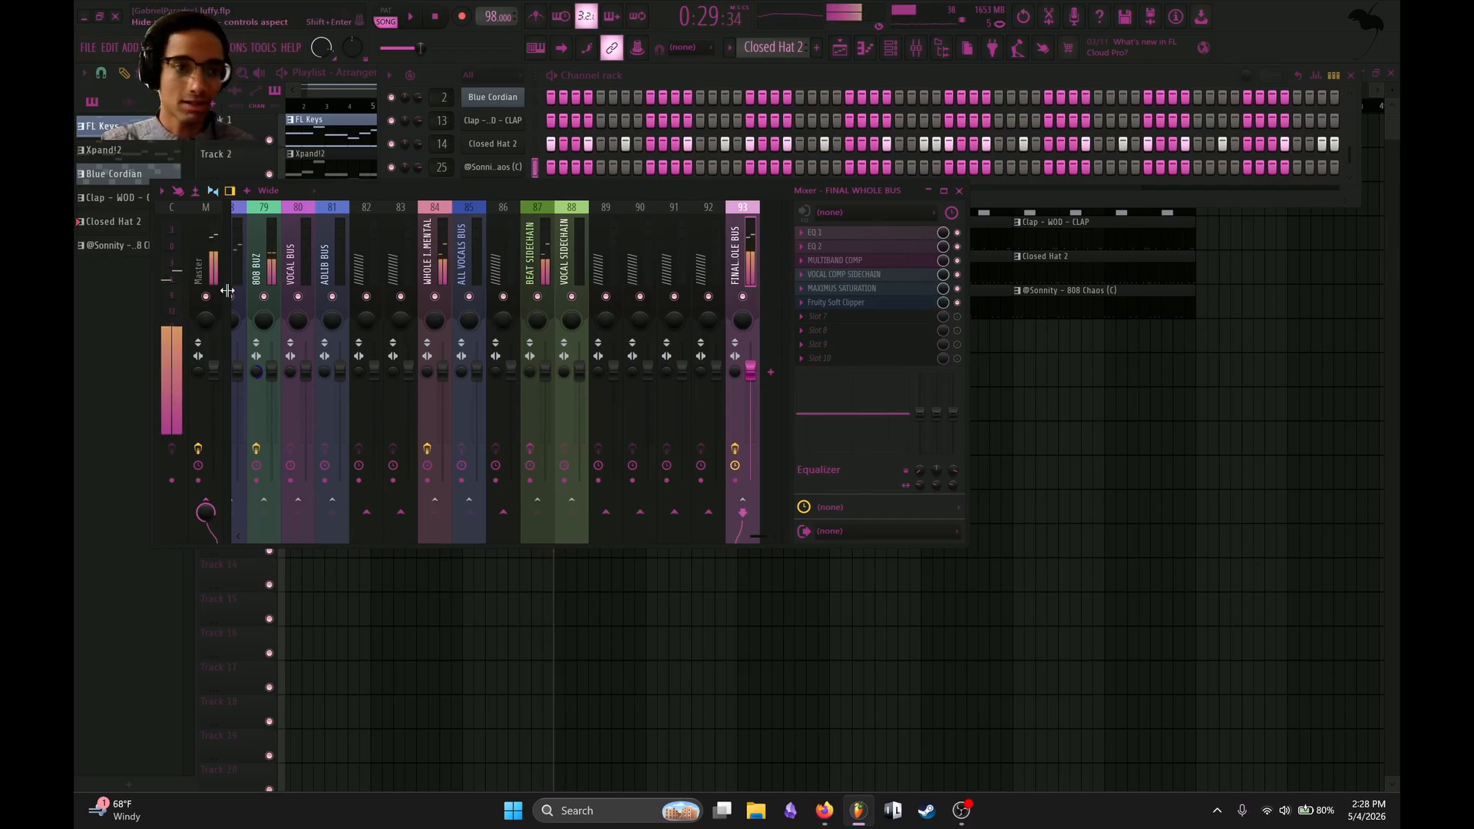
Select the Master track and inspect its EQ 3 and MASTER COMPRESSOR 1-2 db settings.
click(208, 268)
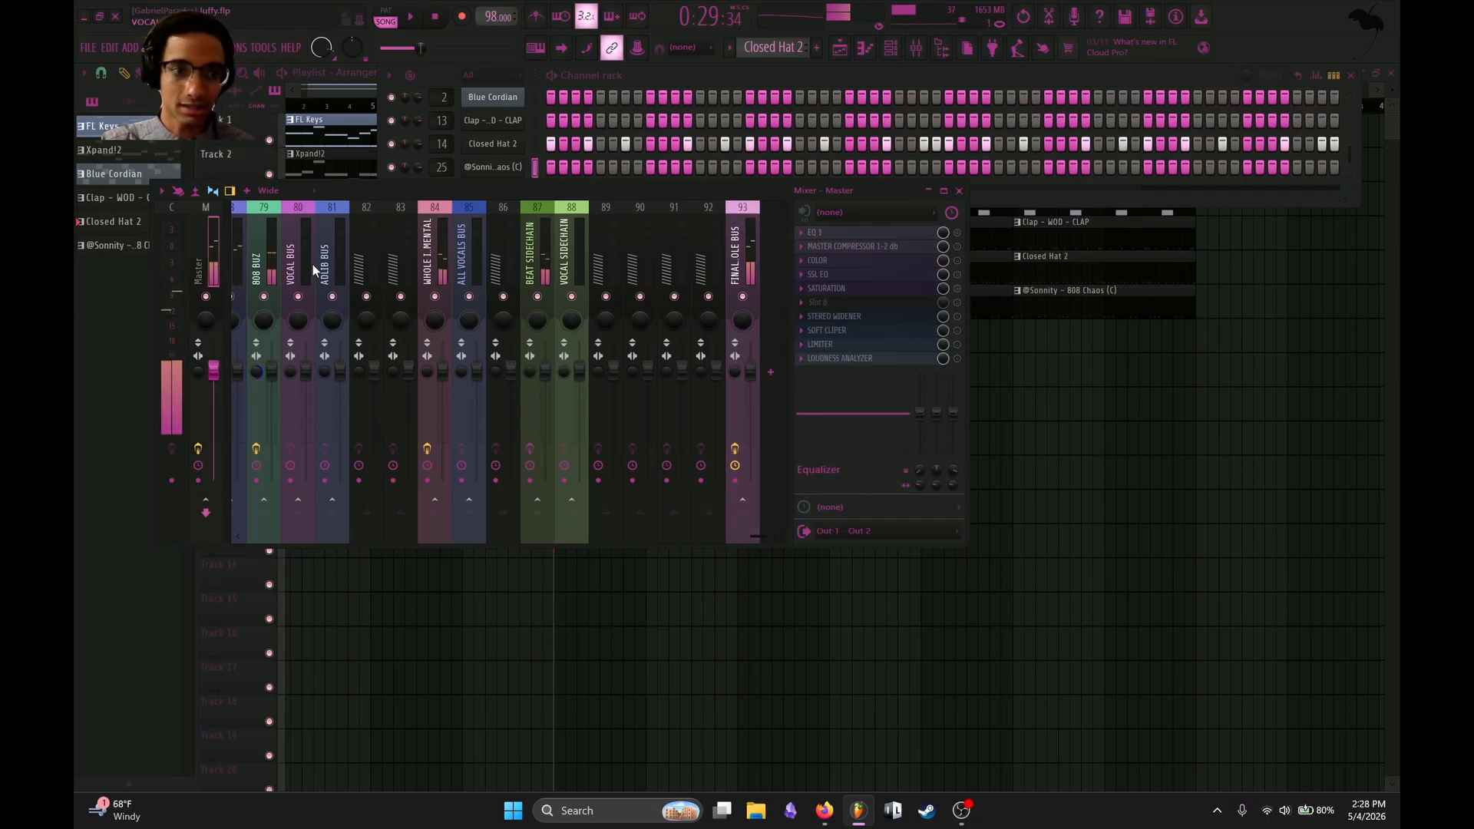
click(914, 234)
click(916, 235)
click(916, 246)
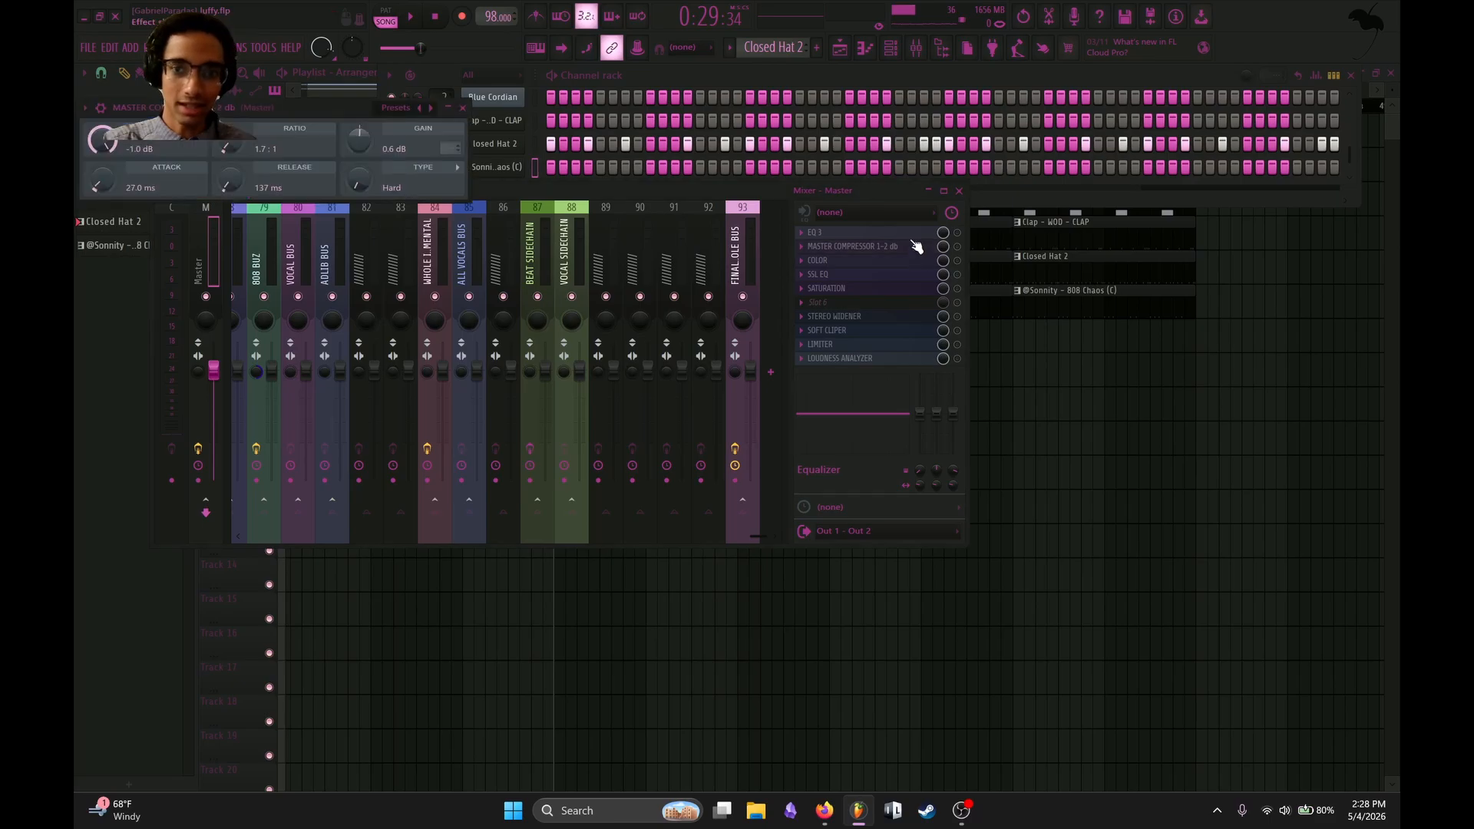
click(916, 246)
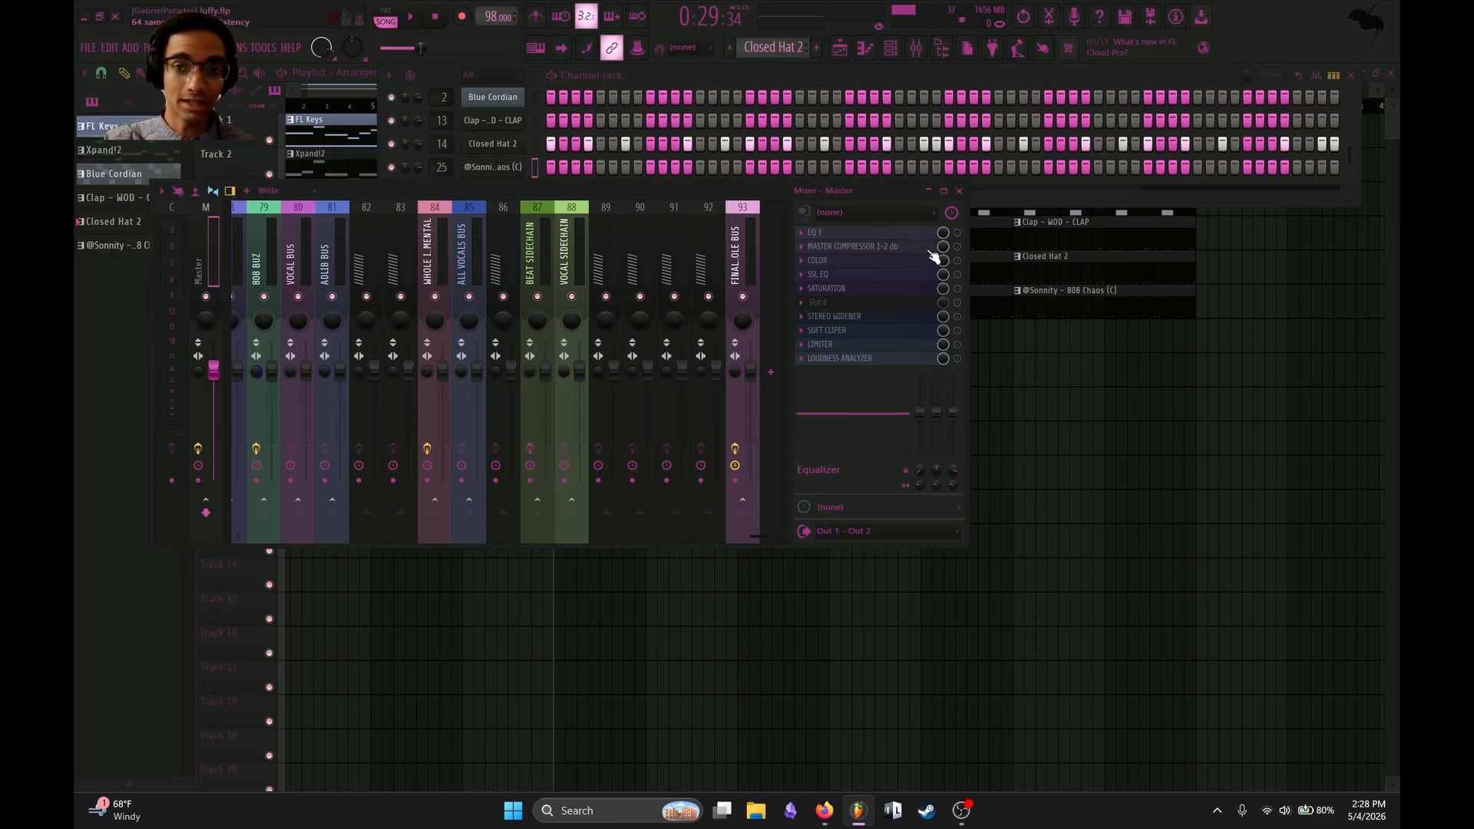
Enable the COLOR plugin on the Master track, audition it during playback, and close it.
click(915, 261)
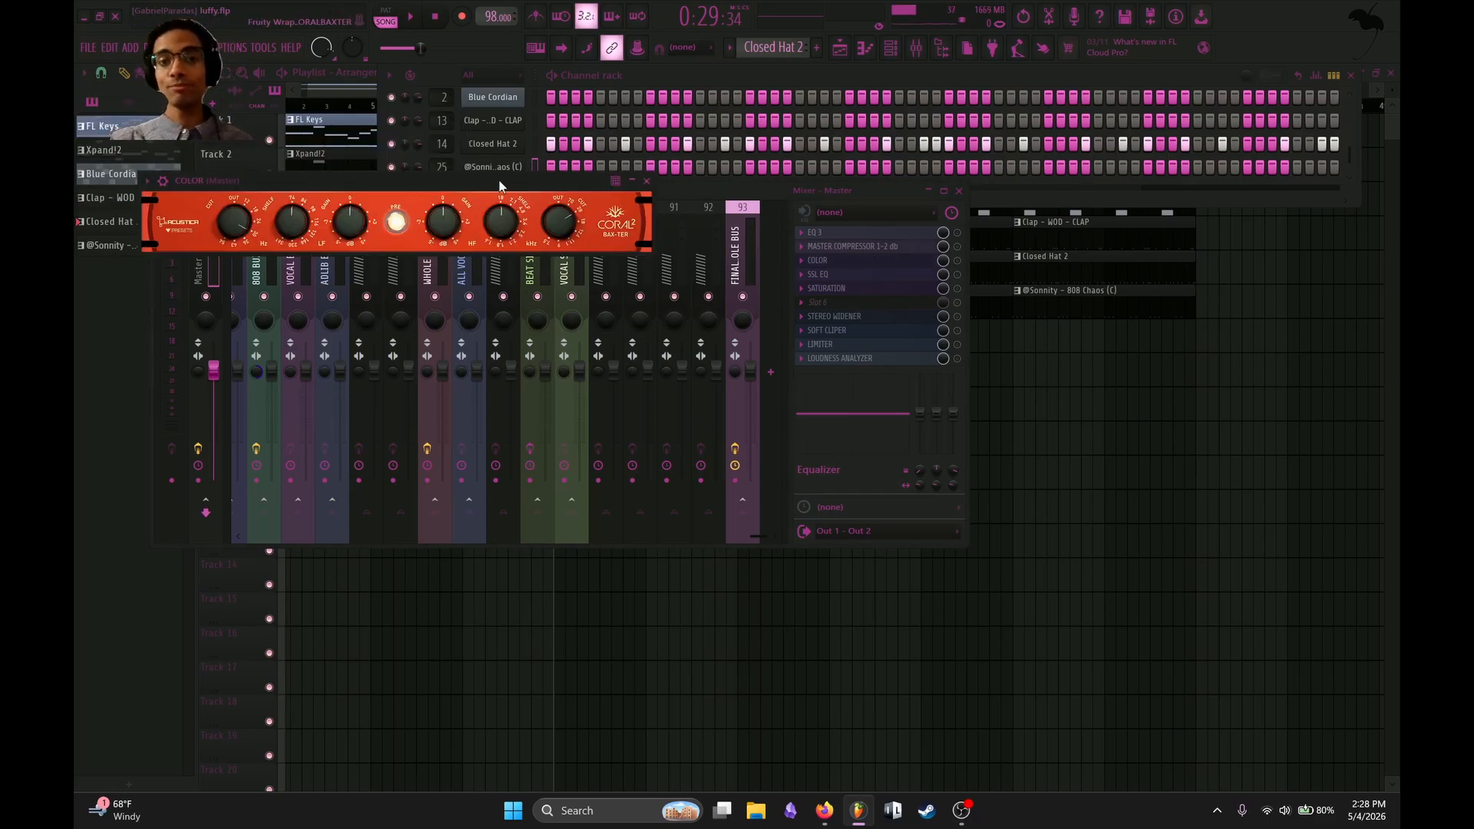
drag(428, 181, 530, 196)
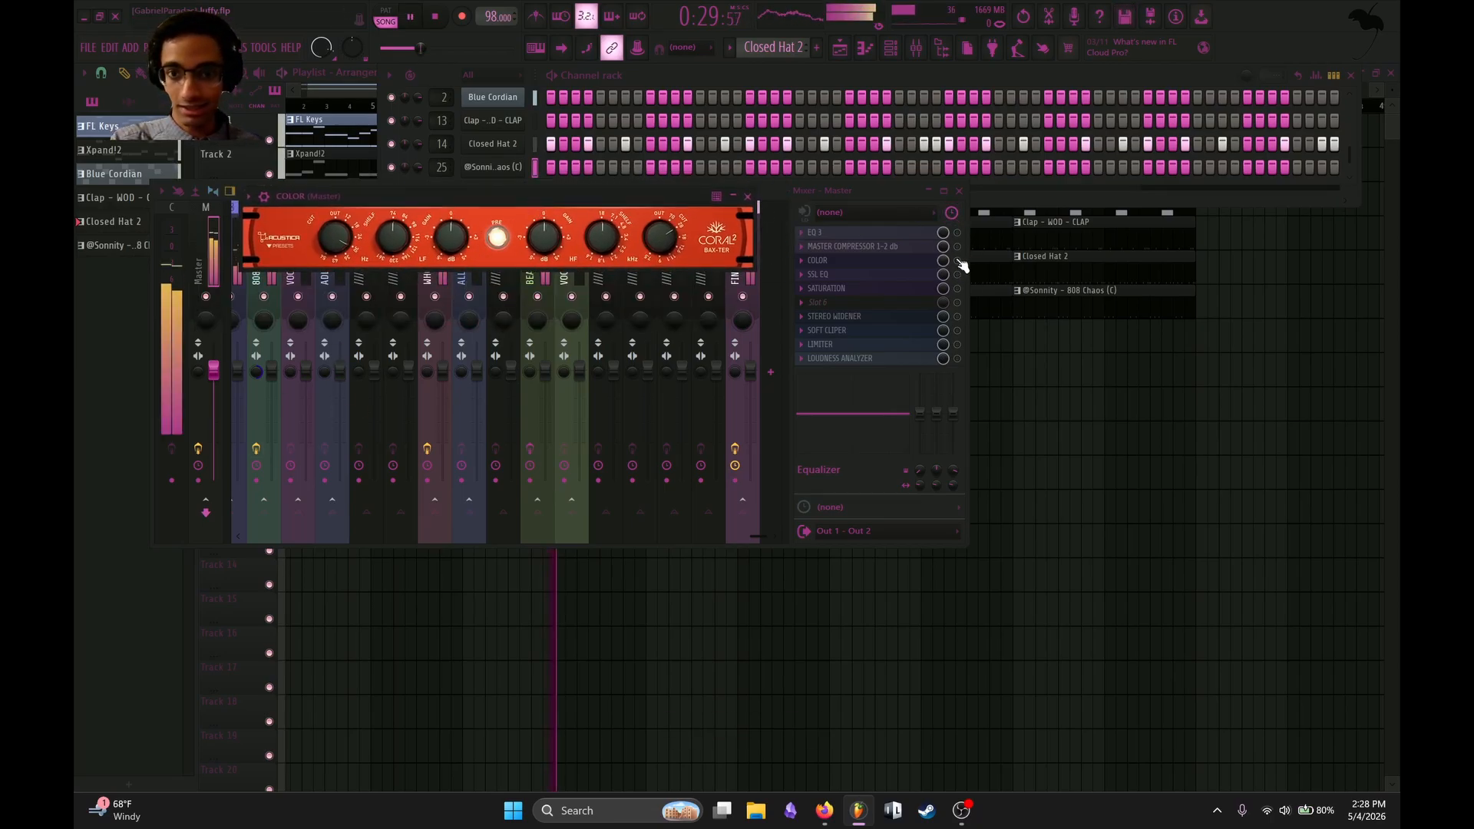
click(958, 261)
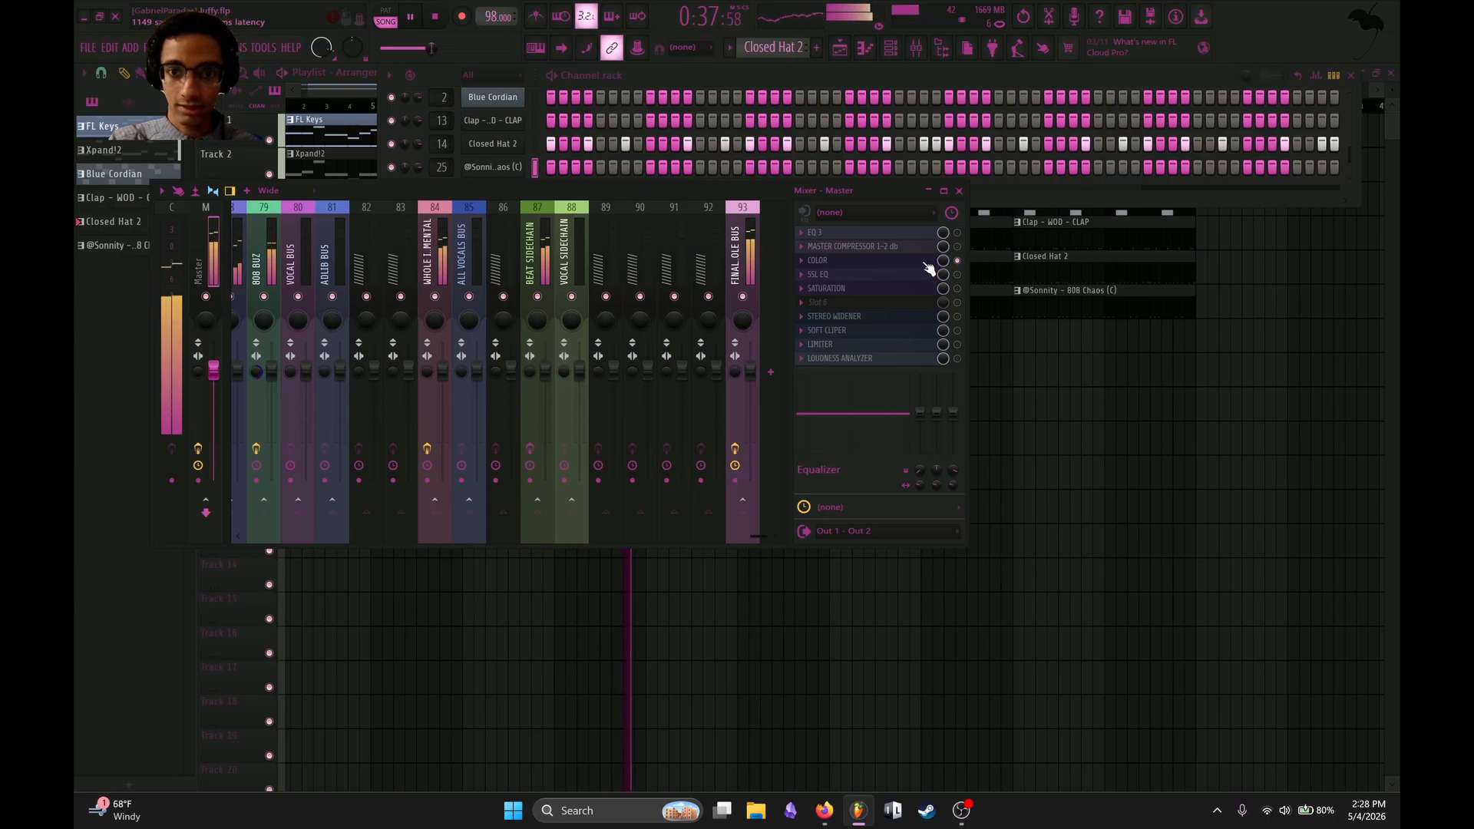
key(space)
click(828, 260)
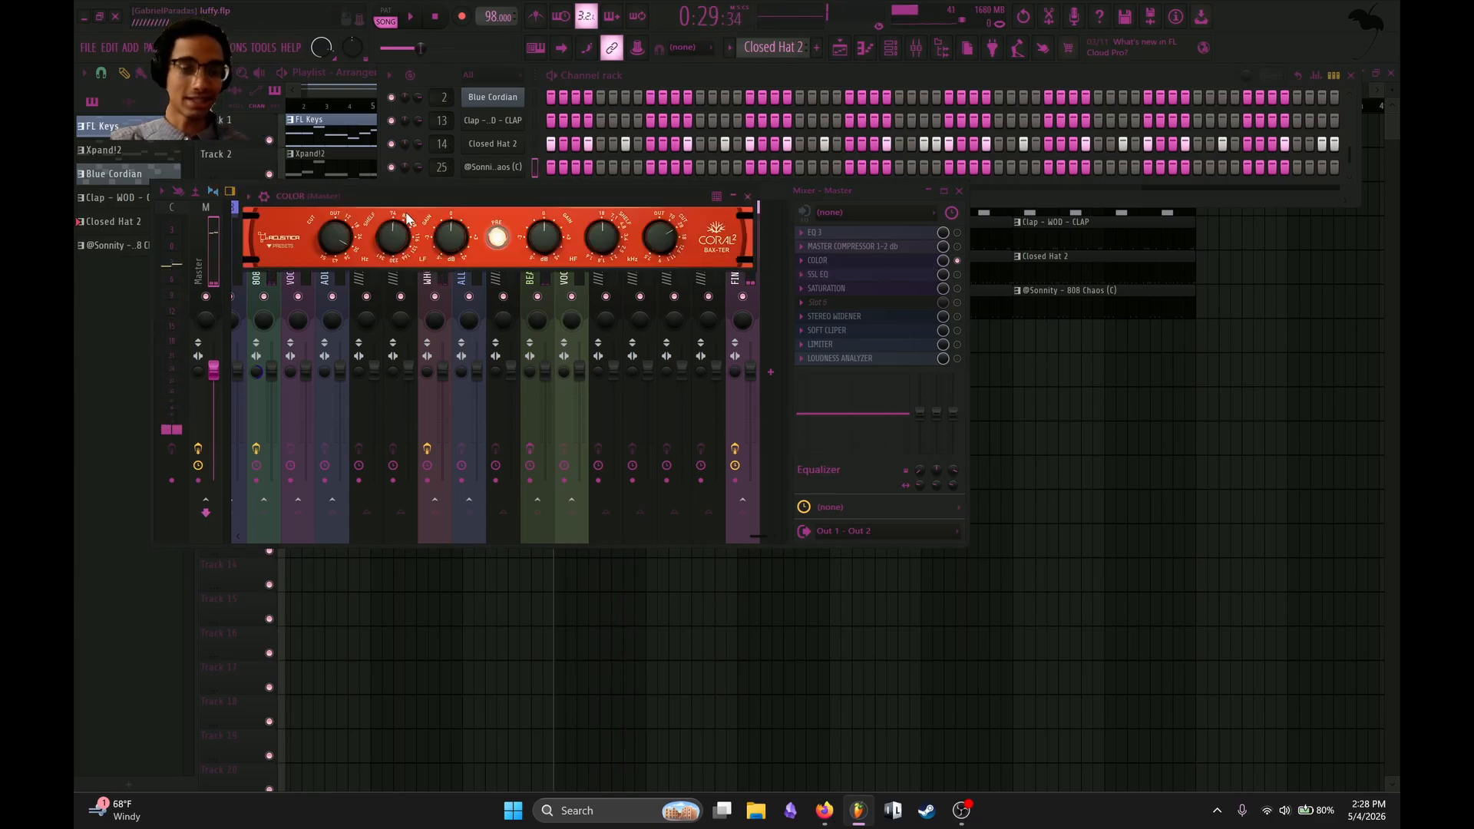
key(space)
key(space)
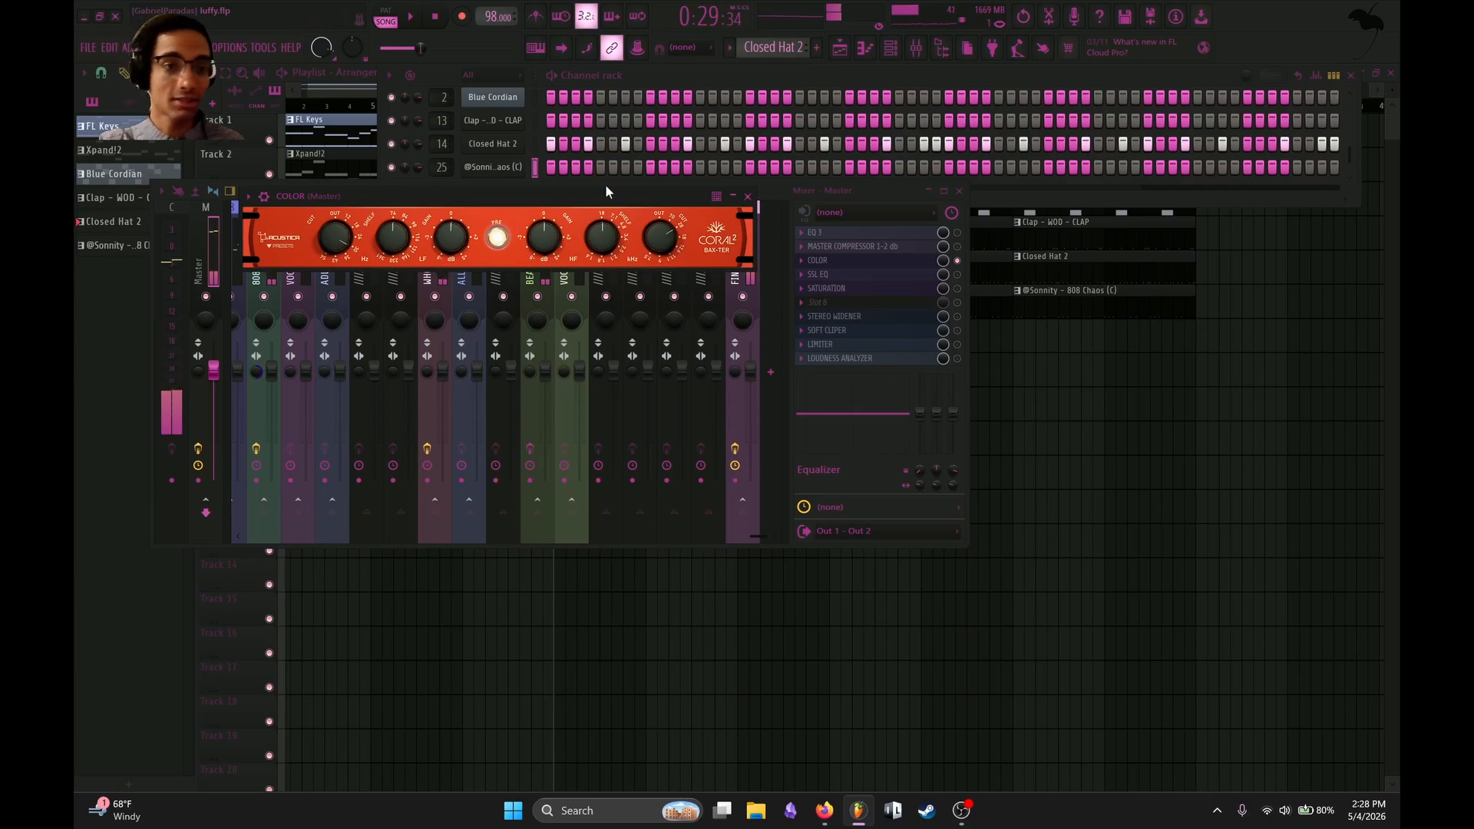
click(748, 198)
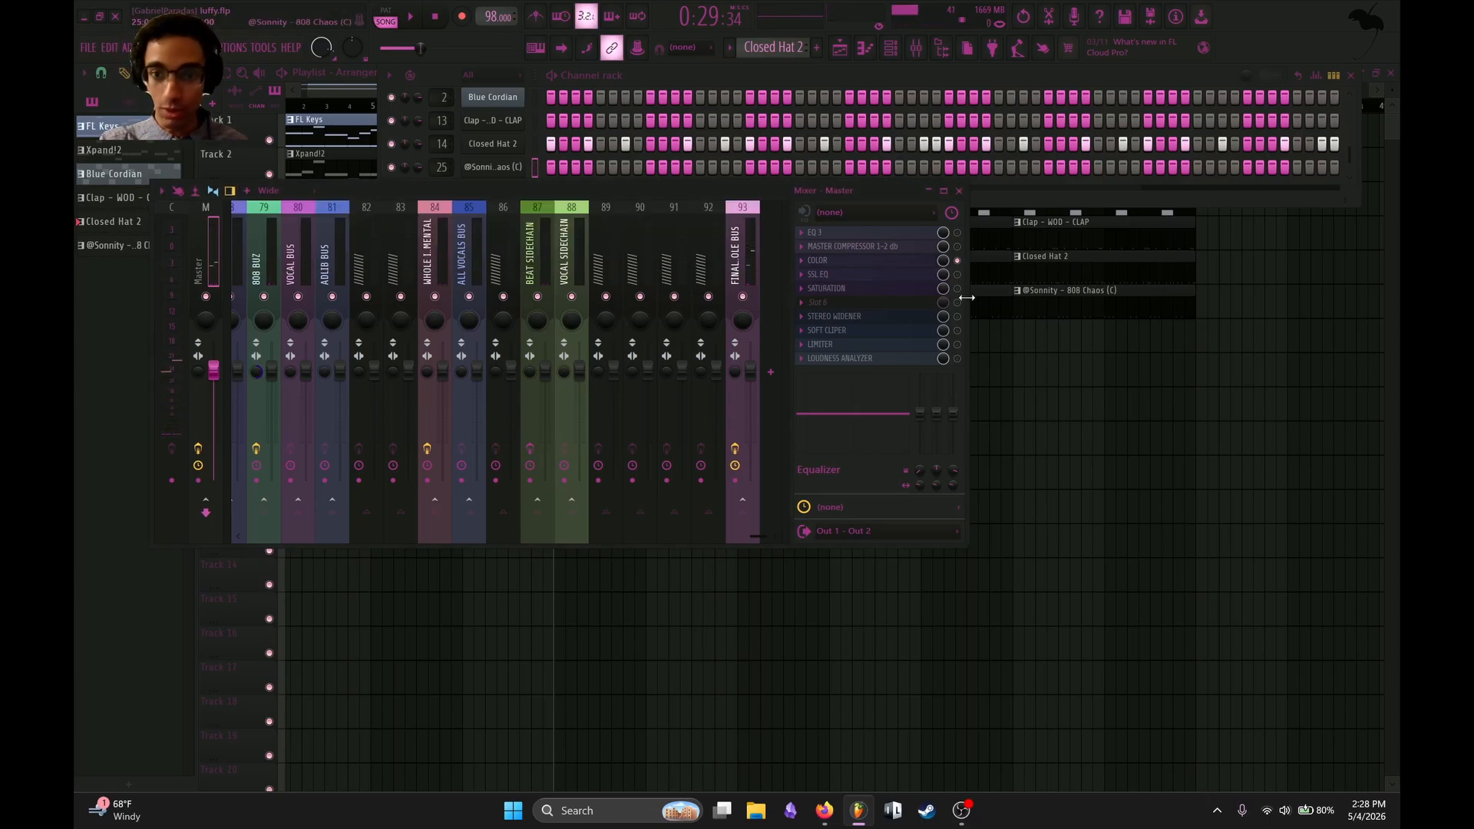
Enable SSL EQ on the Master track and open its editor clear of the other windows.
click(956, 274)
click(913, 275)
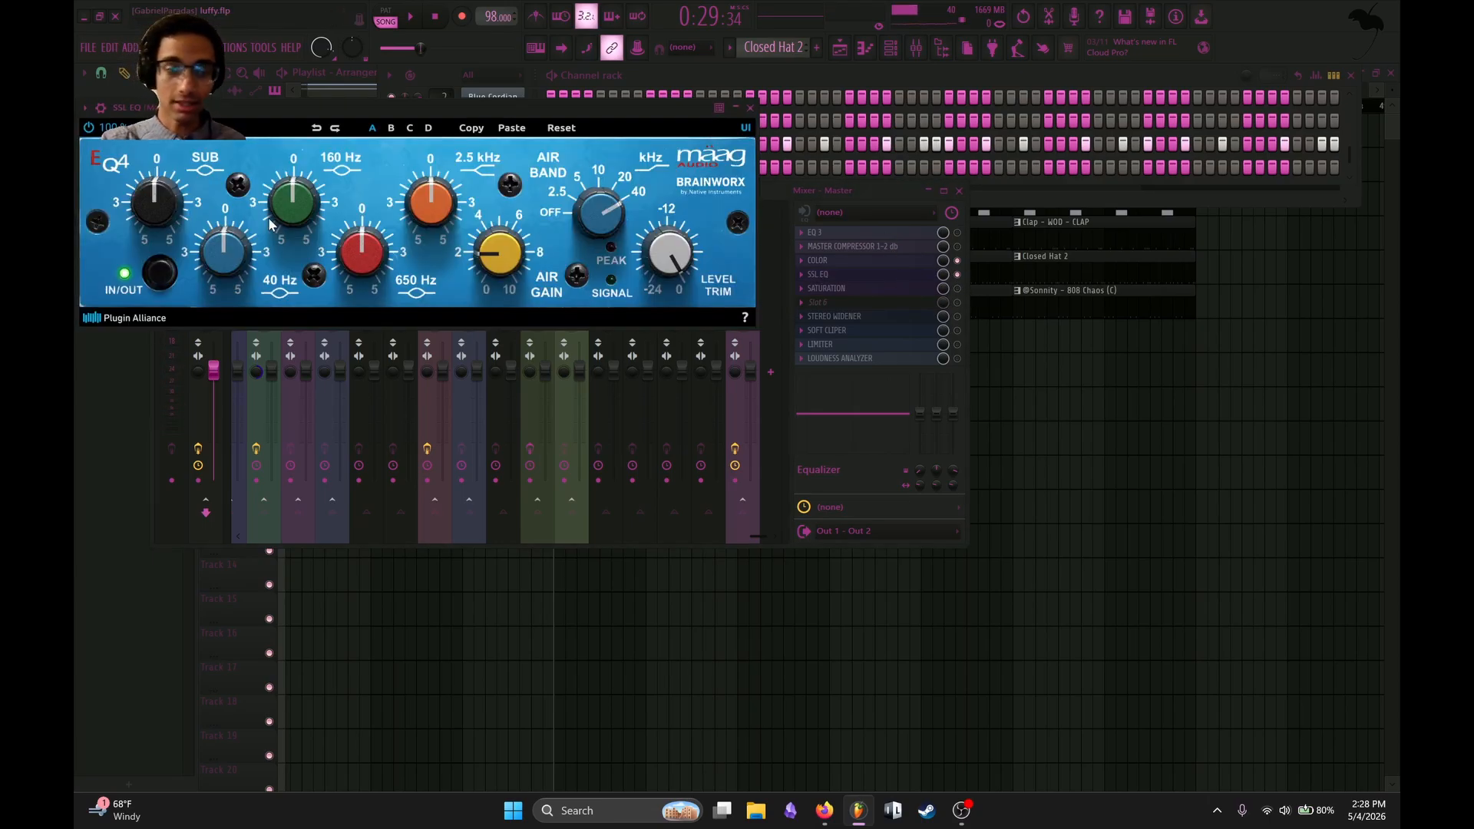
drag(354, 98, 551, 111)
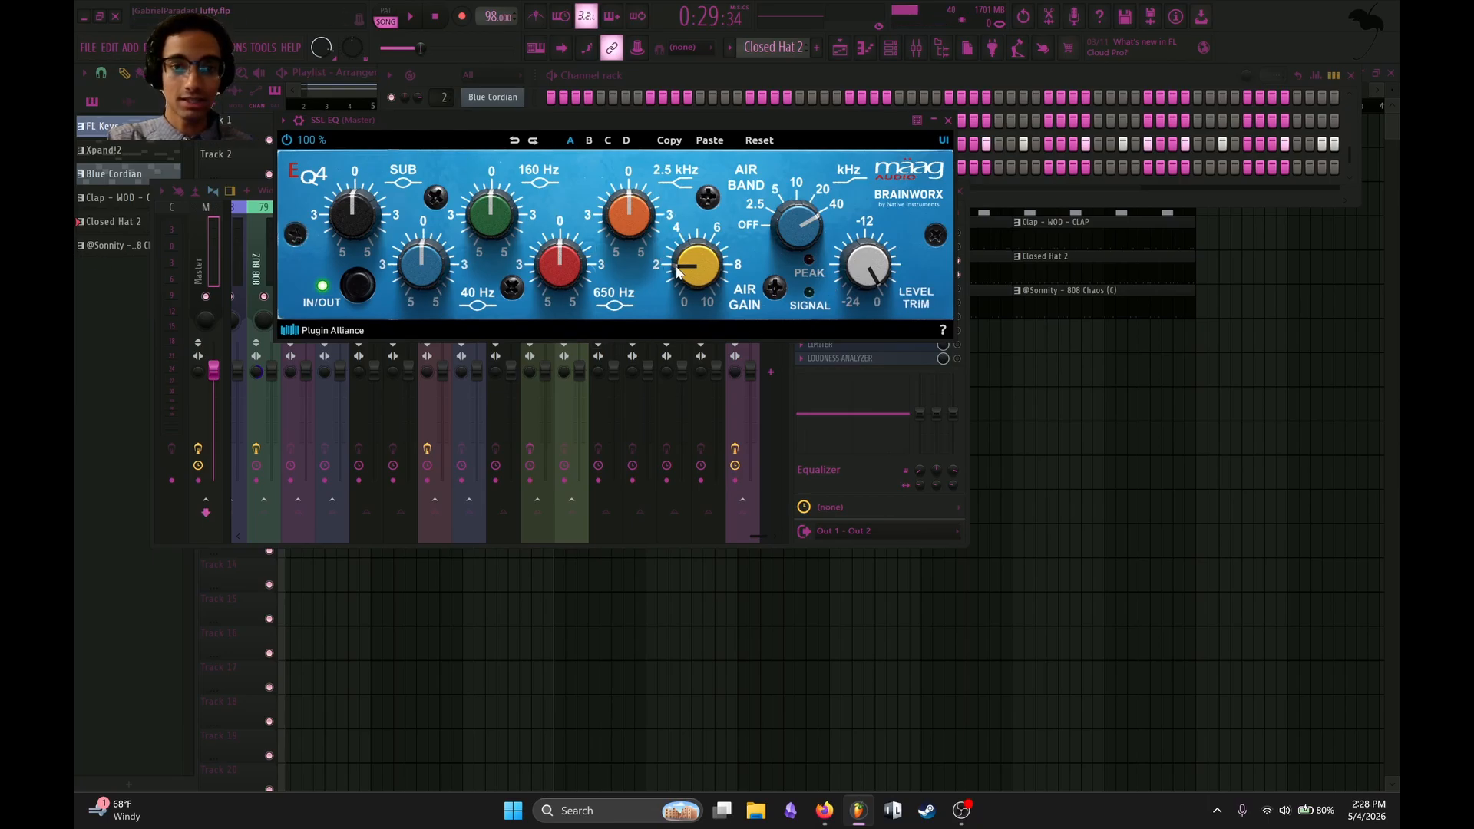
drag(815, 120, 831, 310)
Try a high shelf boost on band 7 of the Master track's EQ 3, and reset the band.
click(863, 234)
drag(510, 354, 527, 316)
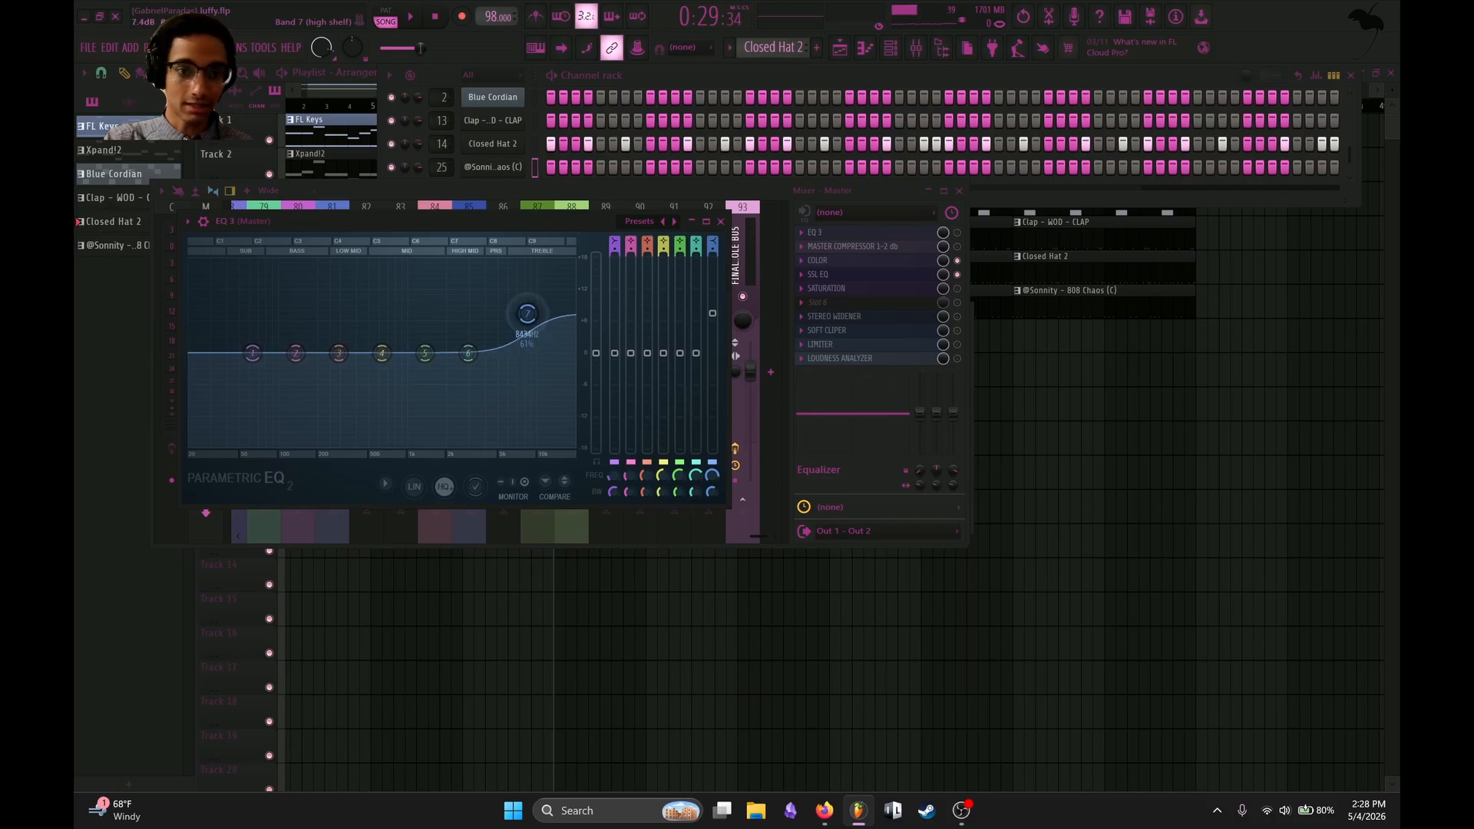
right_click(526, 315)
click(555, 331)
click(721, 222)
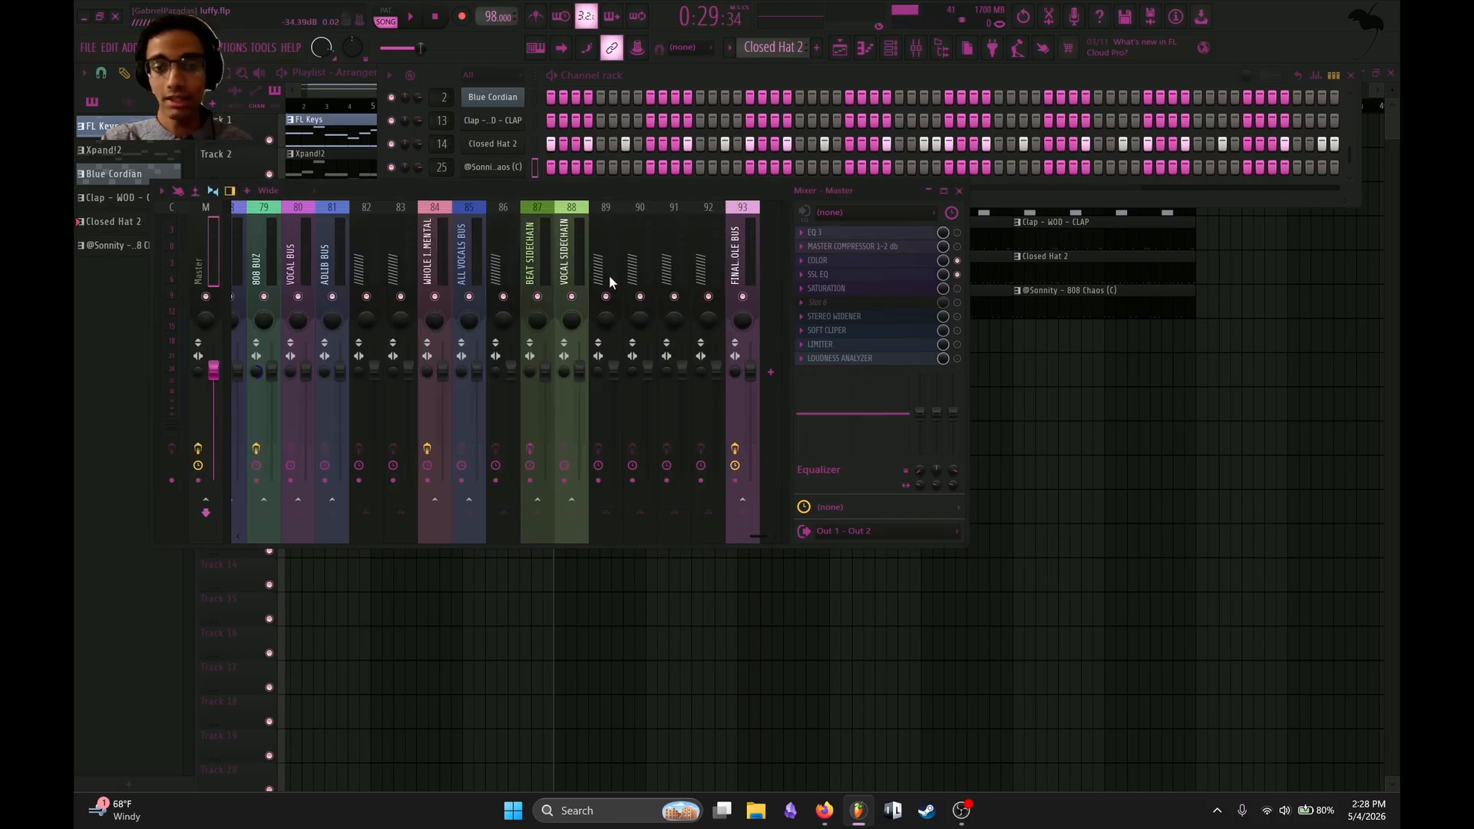
Audition SSL EQ on the Master track during playback, and enable and open the SATURATION plugin.
click(836, 278)
key(space)
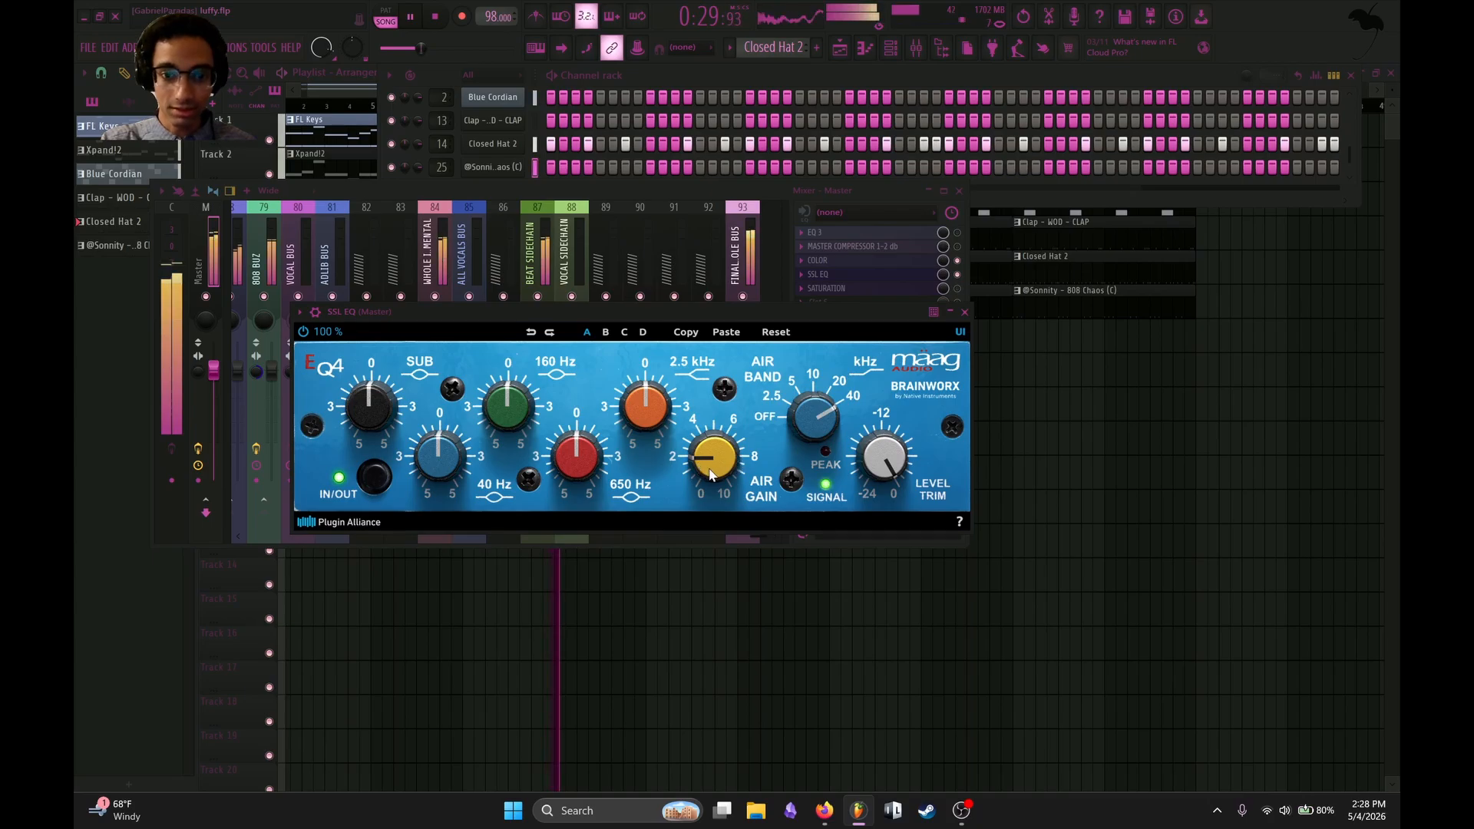
drag(723, 359, 732, 436)
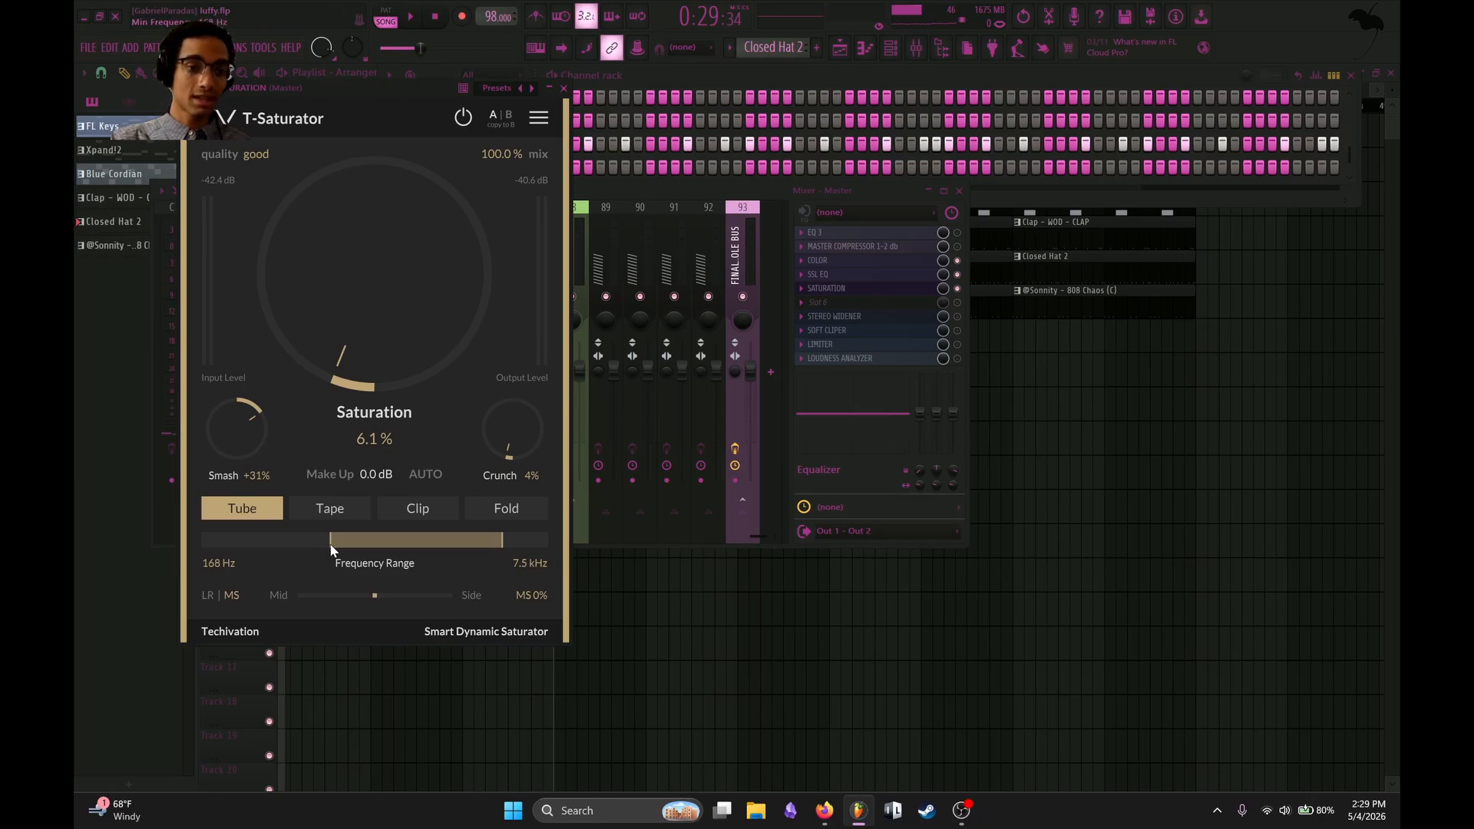
Narrow the saturator's frequency range to 254 Hz–7.0 kHz, set its saturation to 6.7 %, and close the plugin.
drag(335, 545, 345, 545)
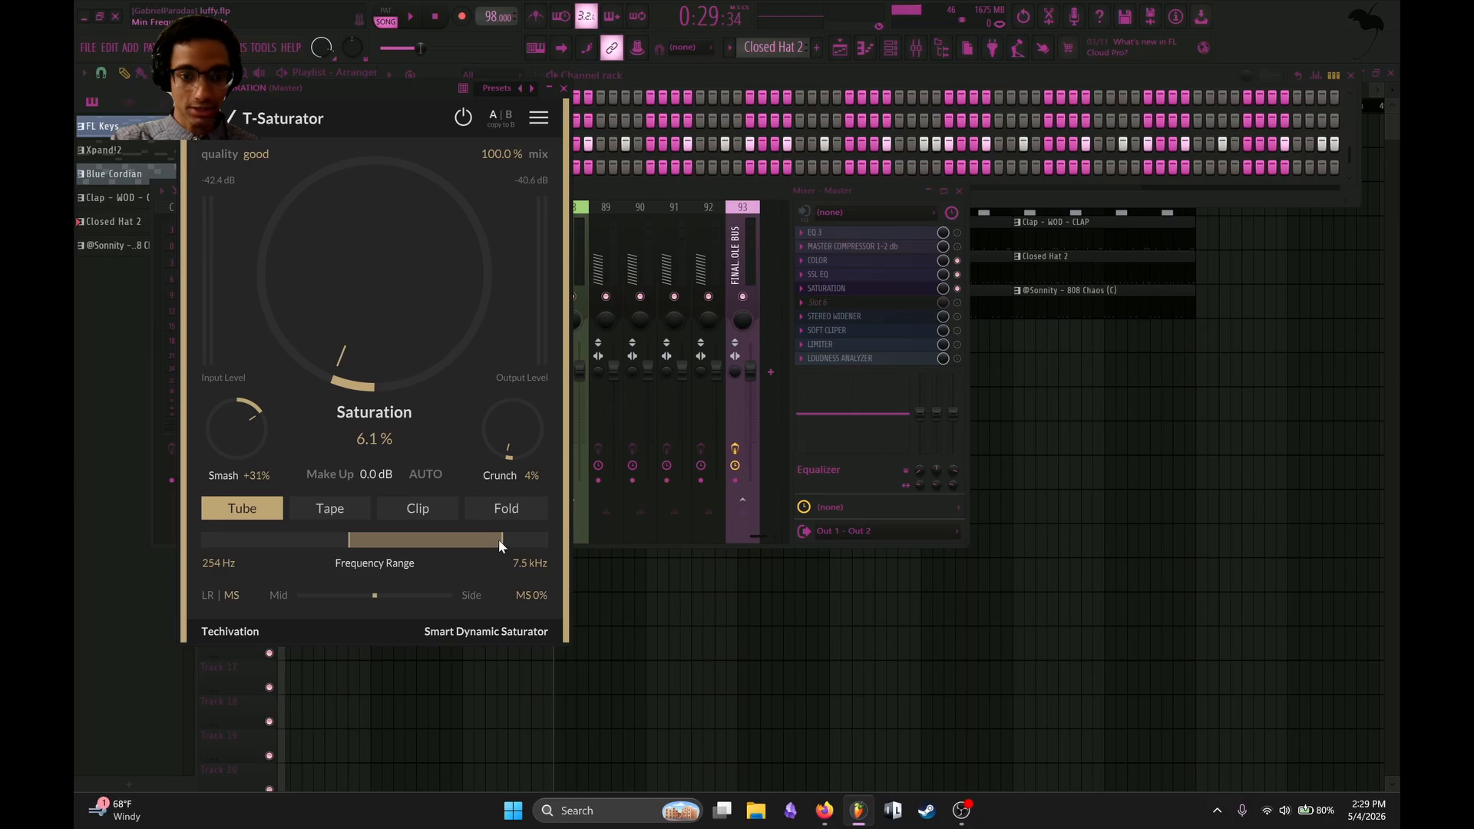
drag(495, 540, 499, 540)
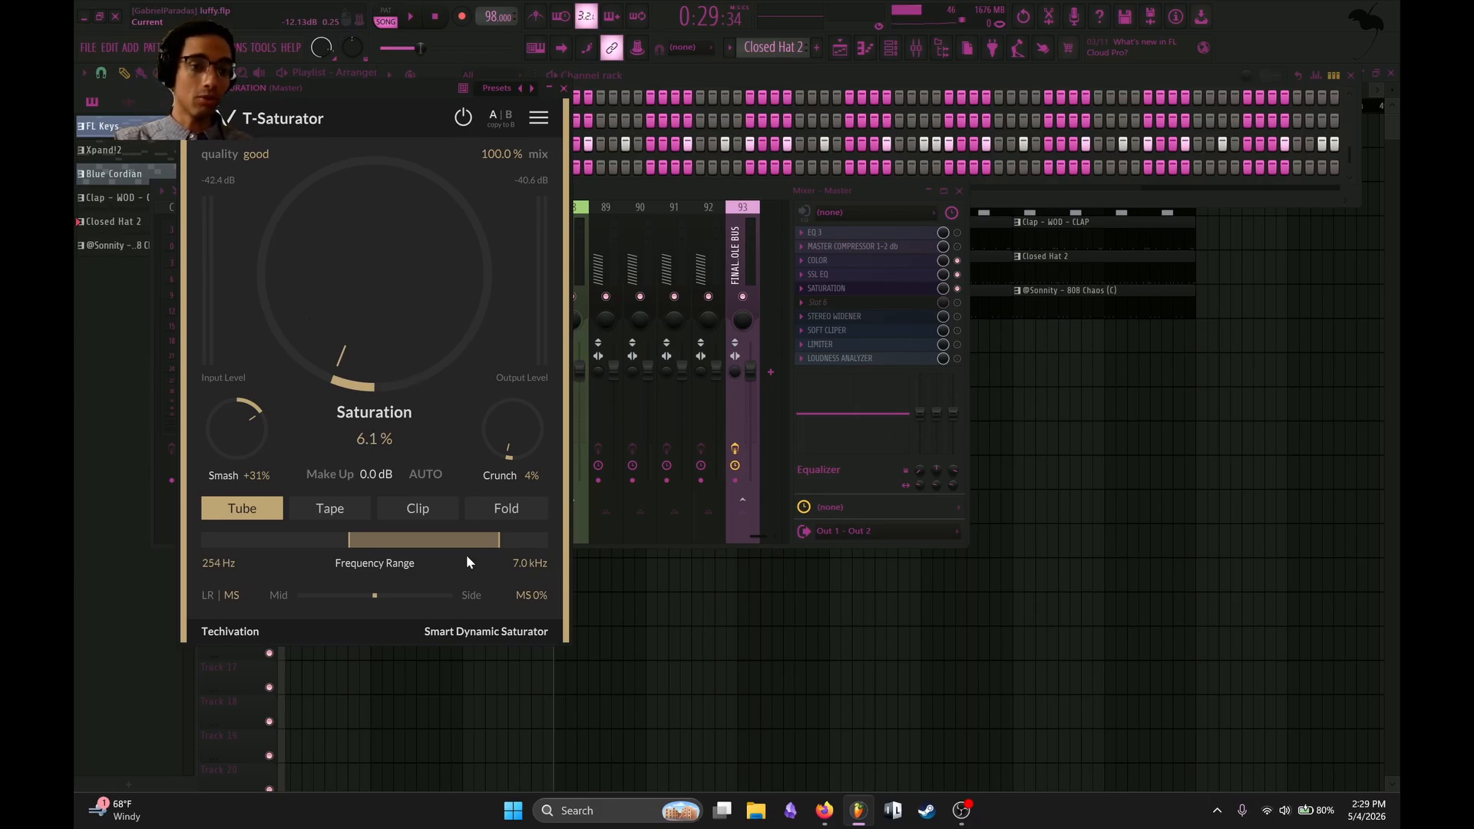
drag(227, 128, 470, 187)
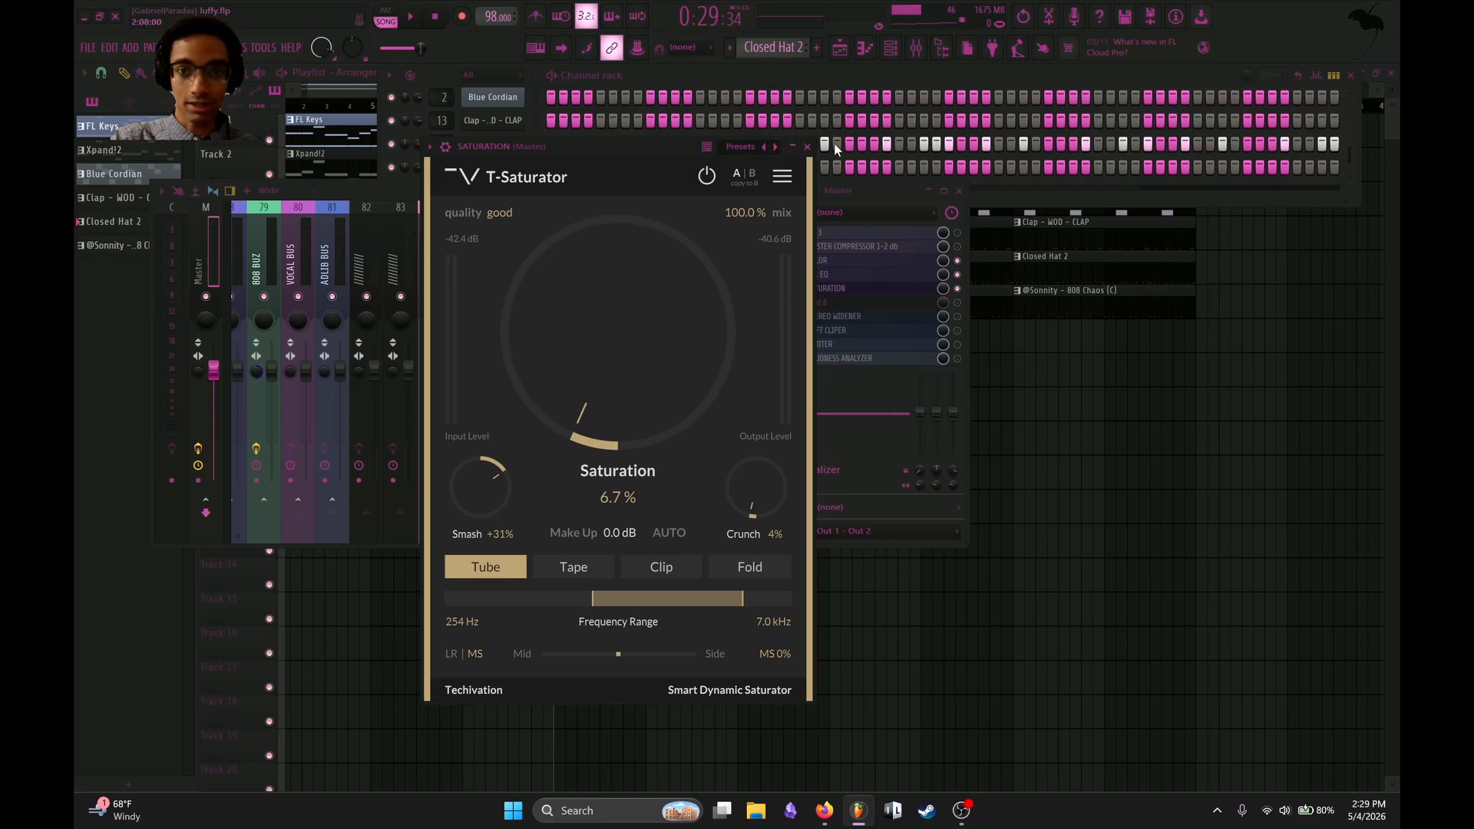
click(807, 146)
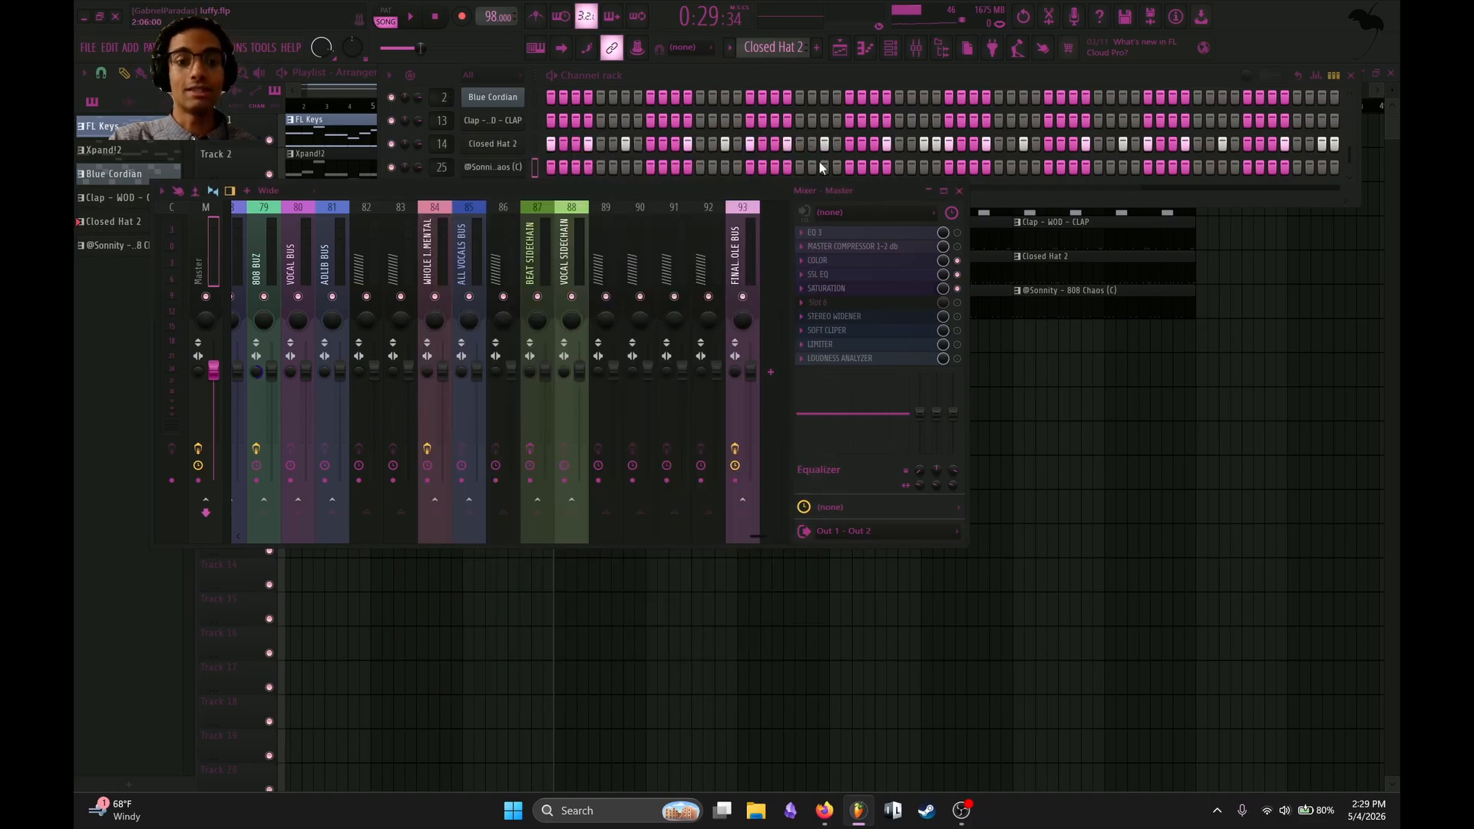
Enable and open STEREO WIDENER on the Master track, and position its editor over the middle of the mixer.
click(921, 318)
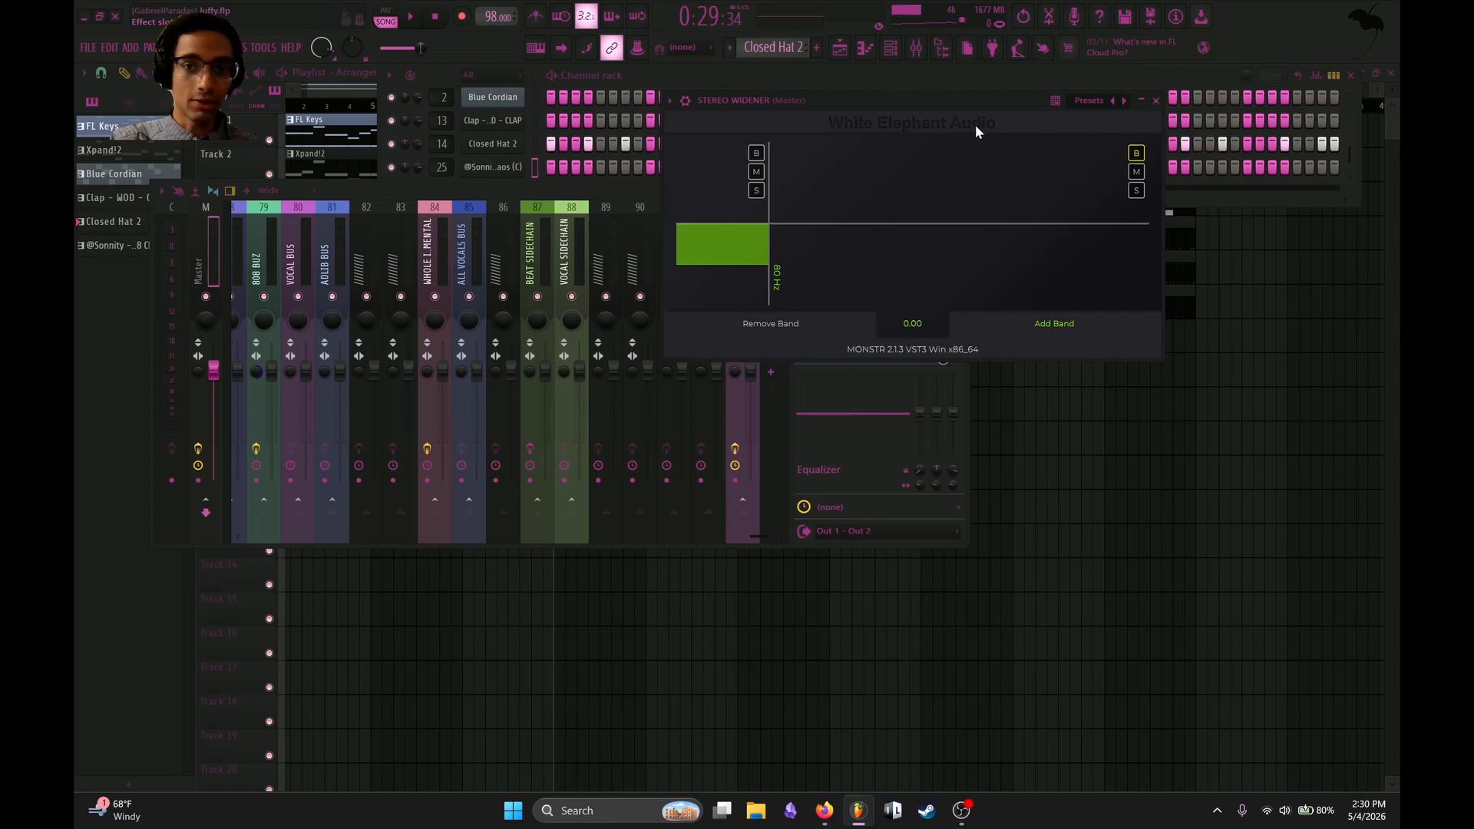
drag(926, 88, 595, 243)
click(885, 253)
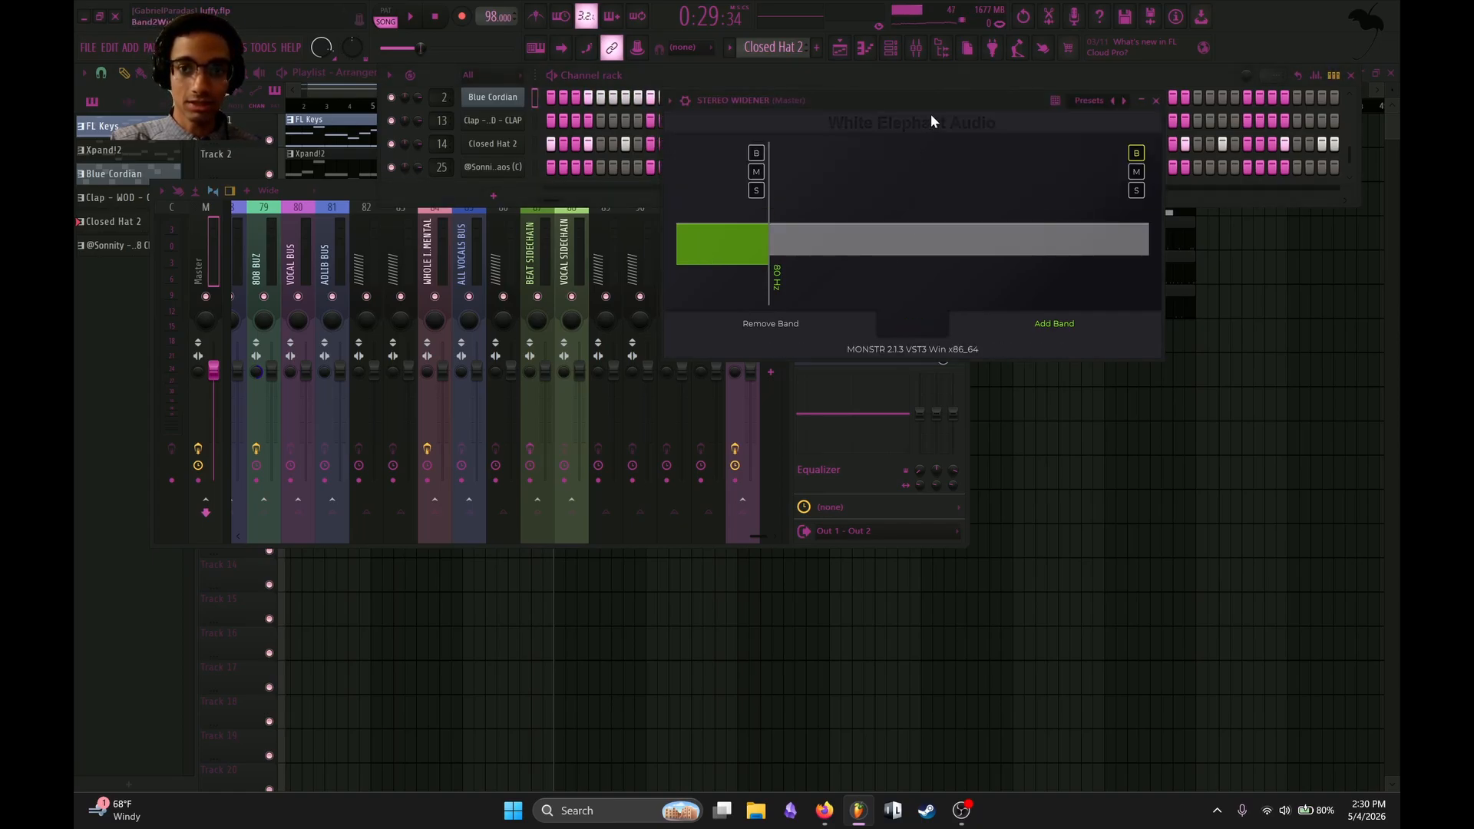
mouse_move(936, 96)
mouse_down()
mouse_move(444, 240)
mouse_move(685, 273)
mouse_up()
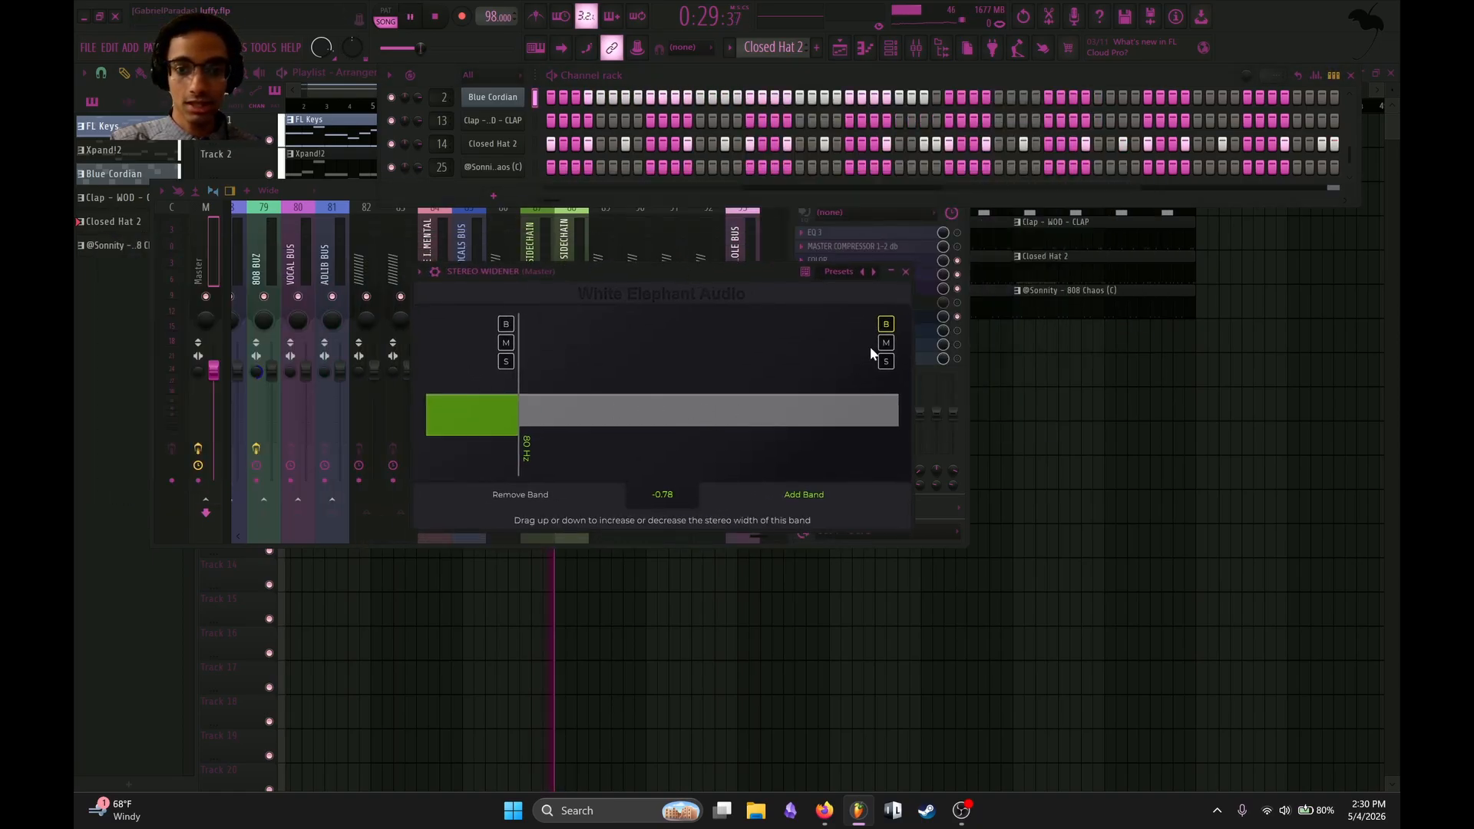
Audition the widener's band above 80 Hz during playback, and try raising its stereo width to 1.00.
key(space)
drag(822, 426, 840, 376)
click(888, 324)
click(412, 17)
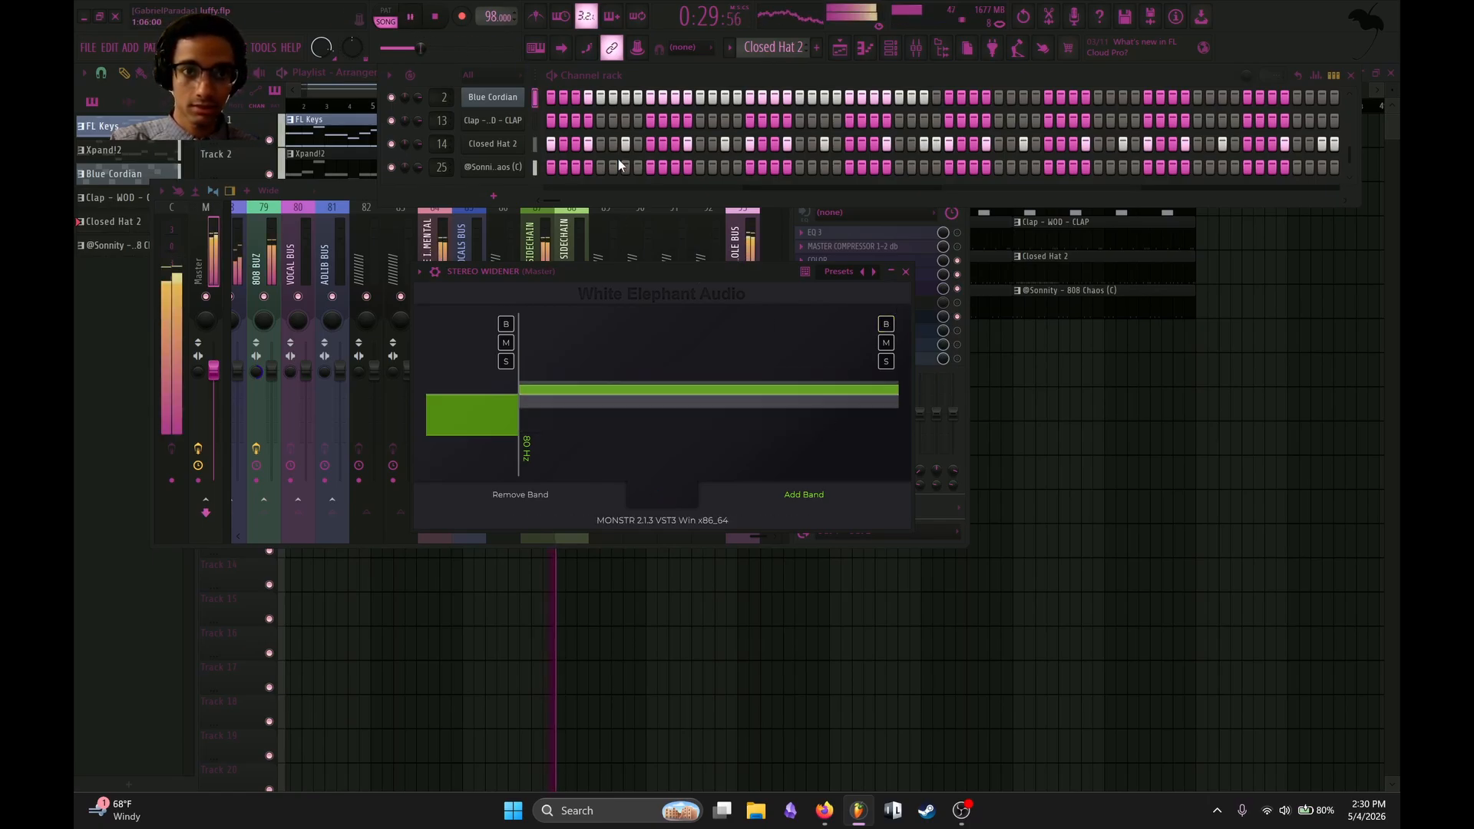
drag(748, 388, 758, 330)
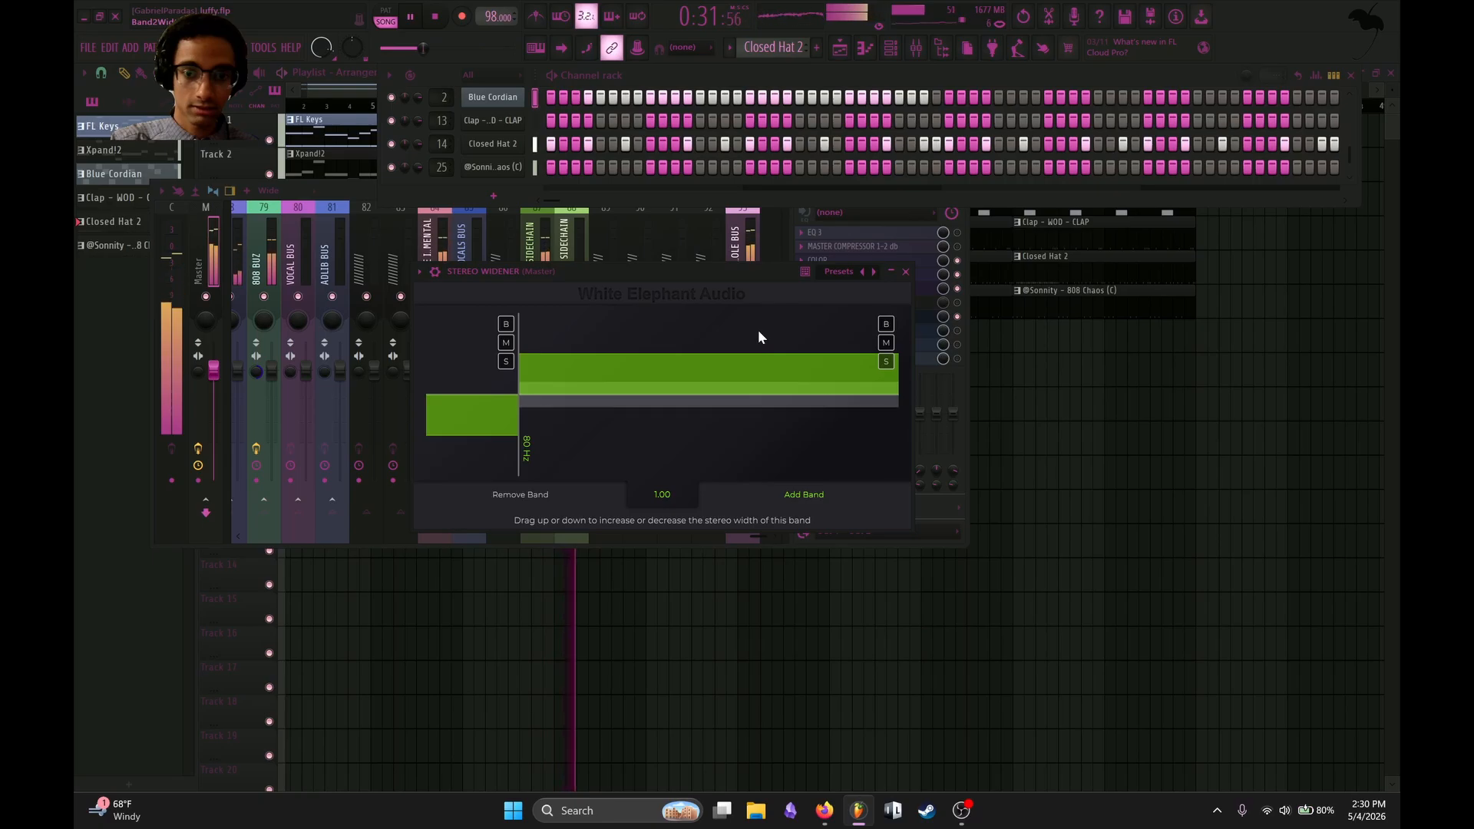
Add a third band to the widener with a crossover at 1648 Hz, and set the middle band's width to 0.19.
click(794, 496)
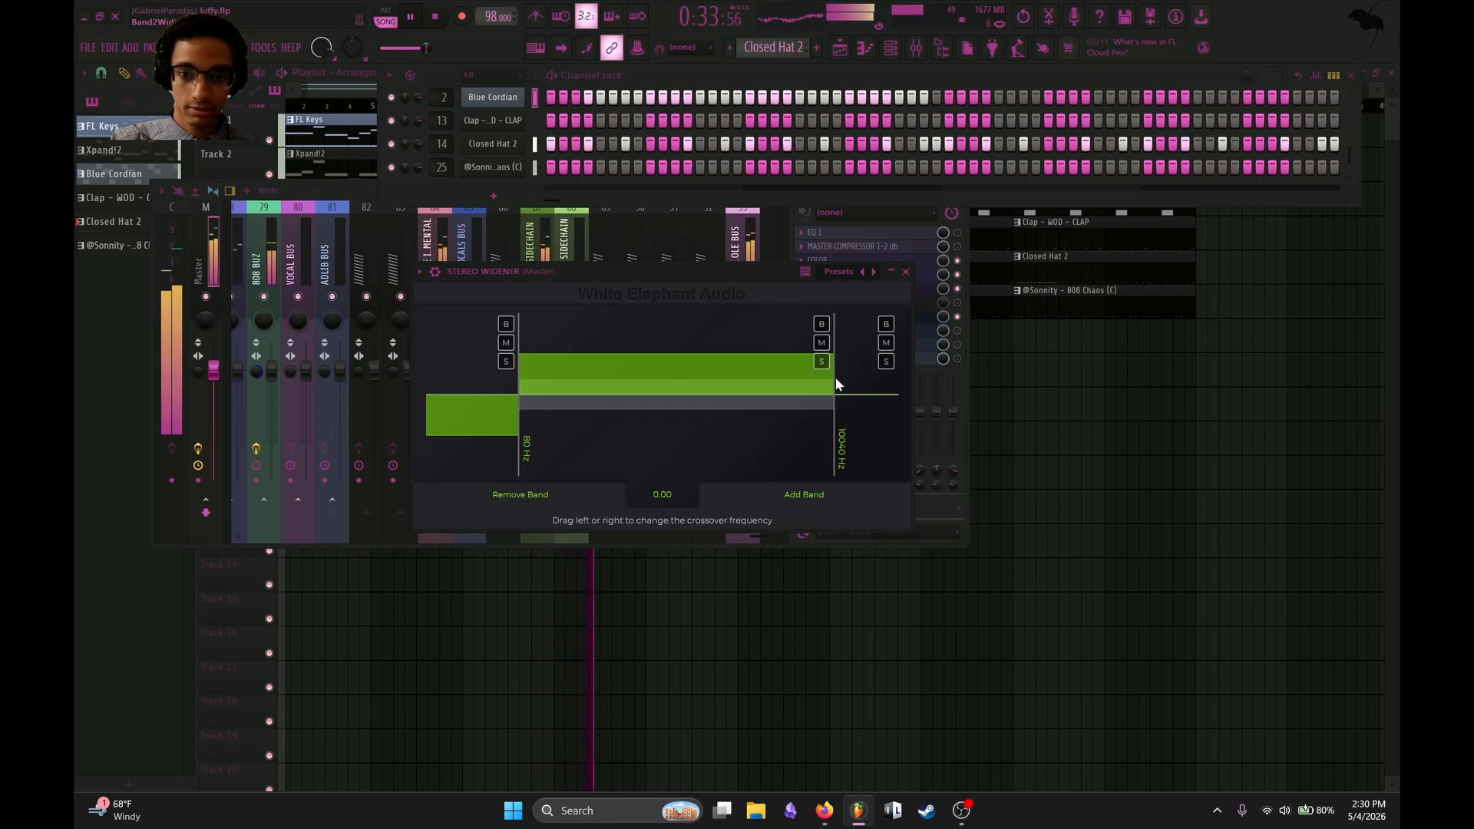
drag(834, 394, 722, 394)
drag(641, 369, 645, 394)
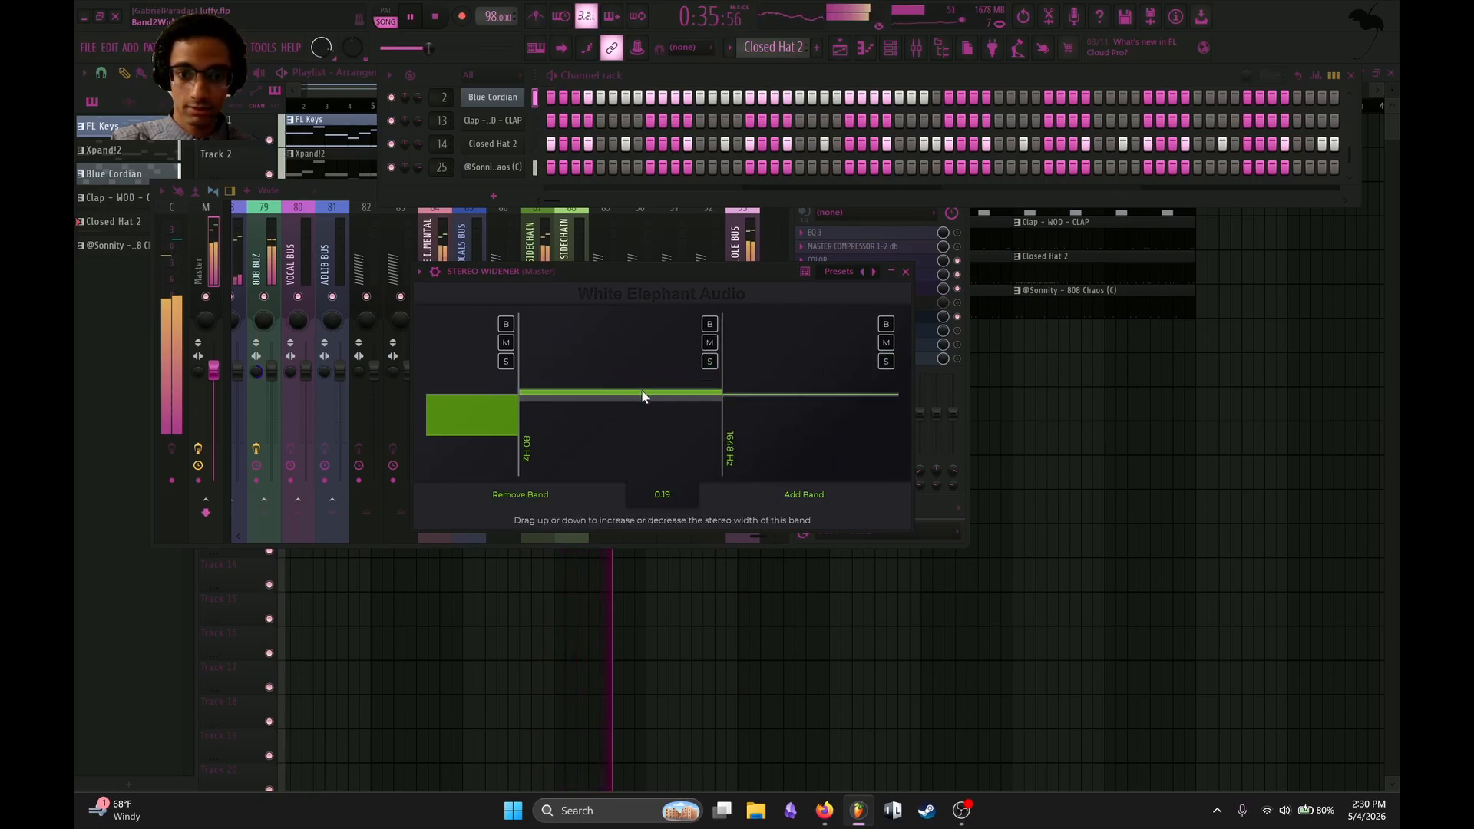
Try a stereo width of 1.00 on the high band, return it to about neutral, stop playback, and close the widener.
drag(745, 388, 759, 255)
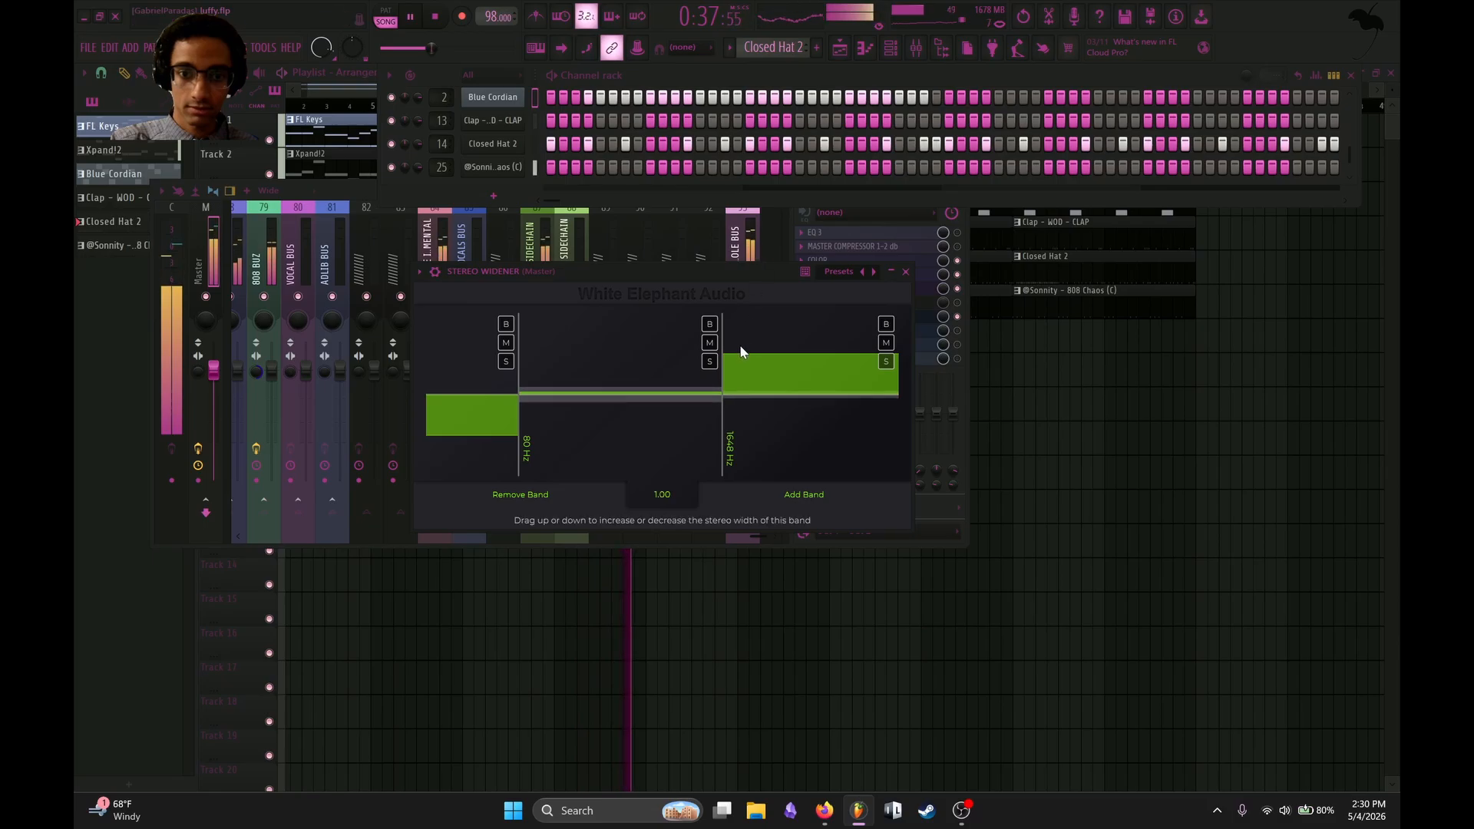
drag(740, 357, 744, 394)
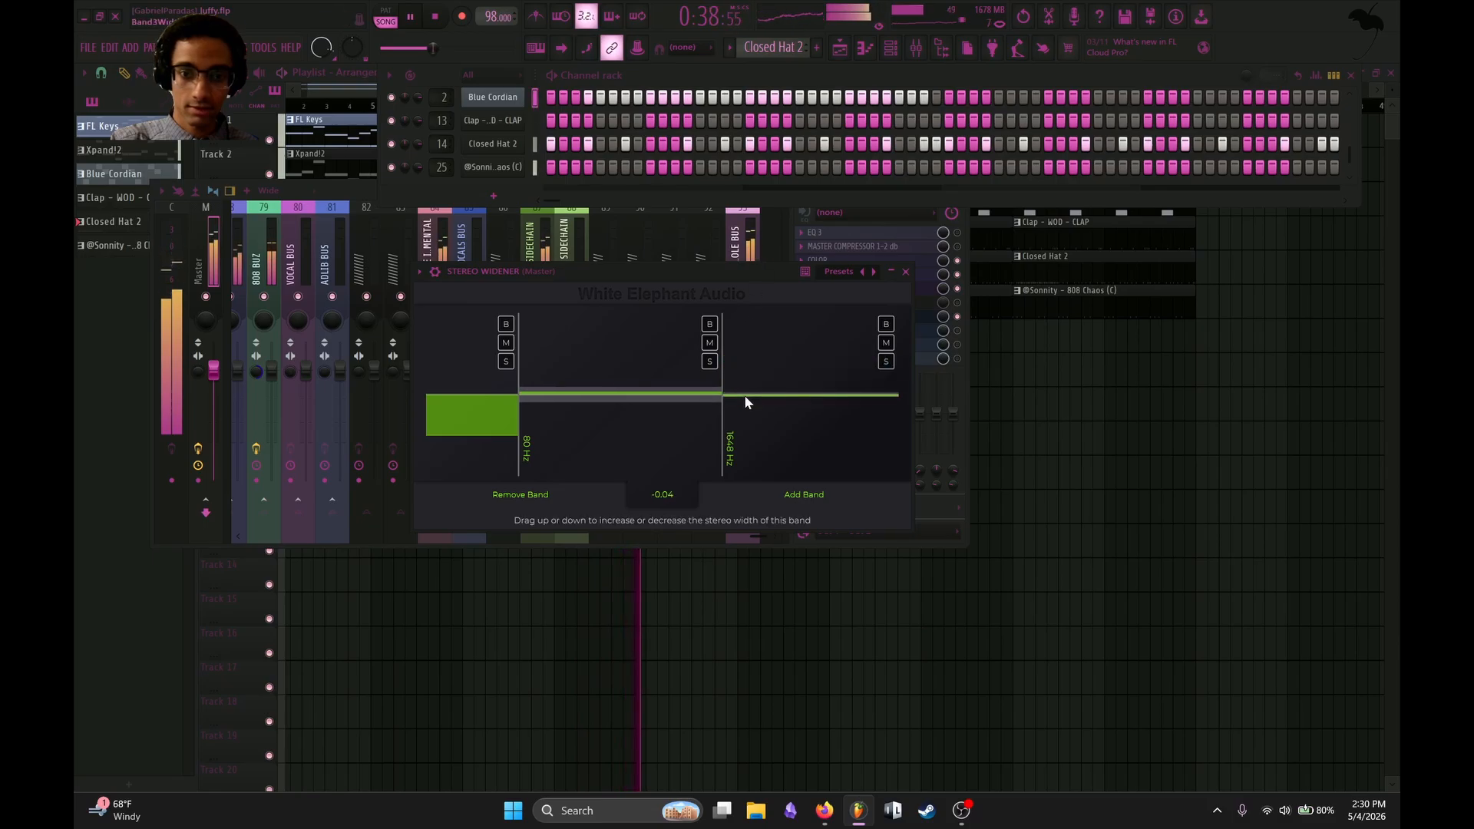
click(410, 16)
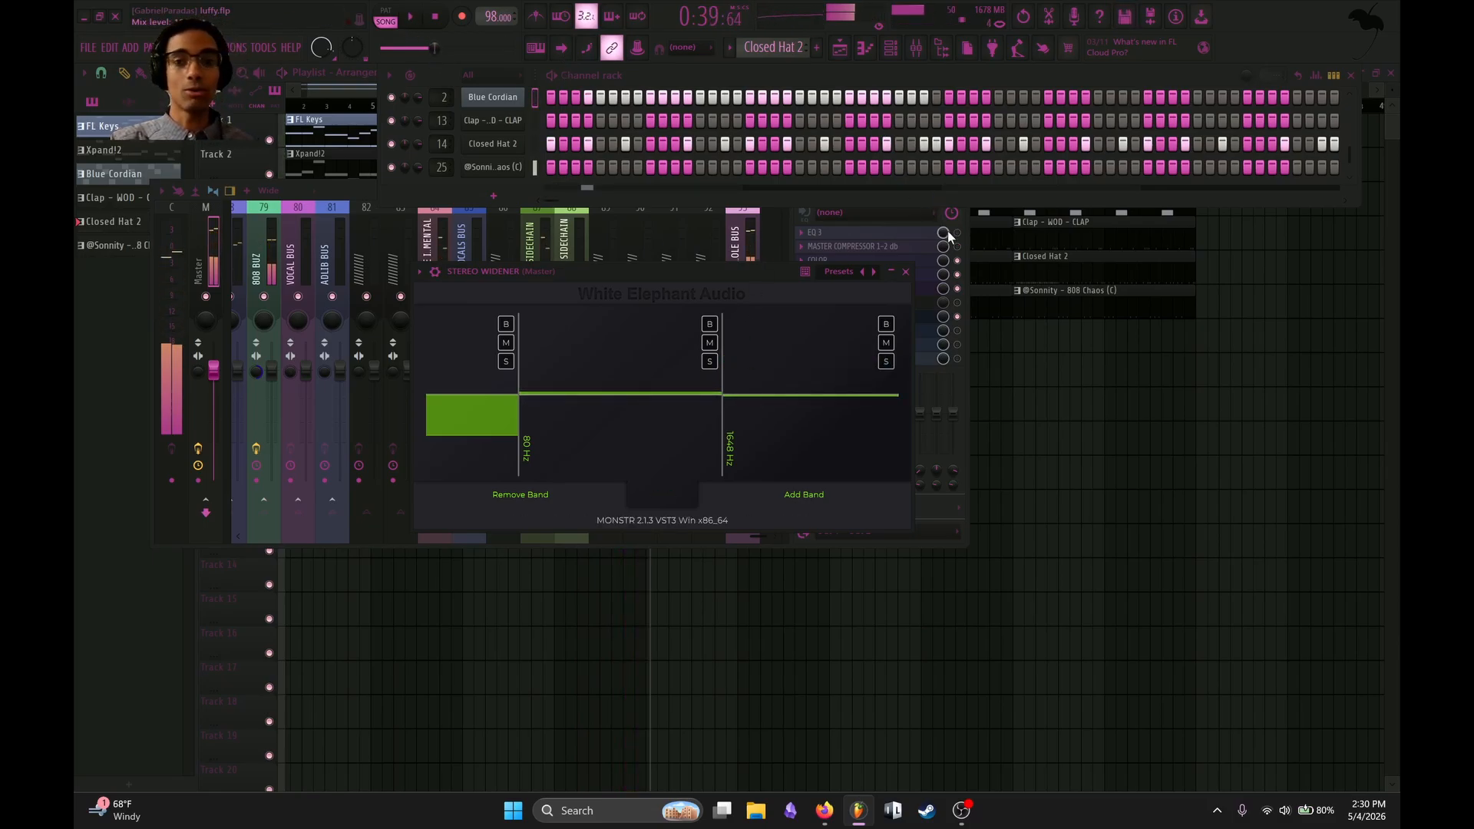
click(906, 271)
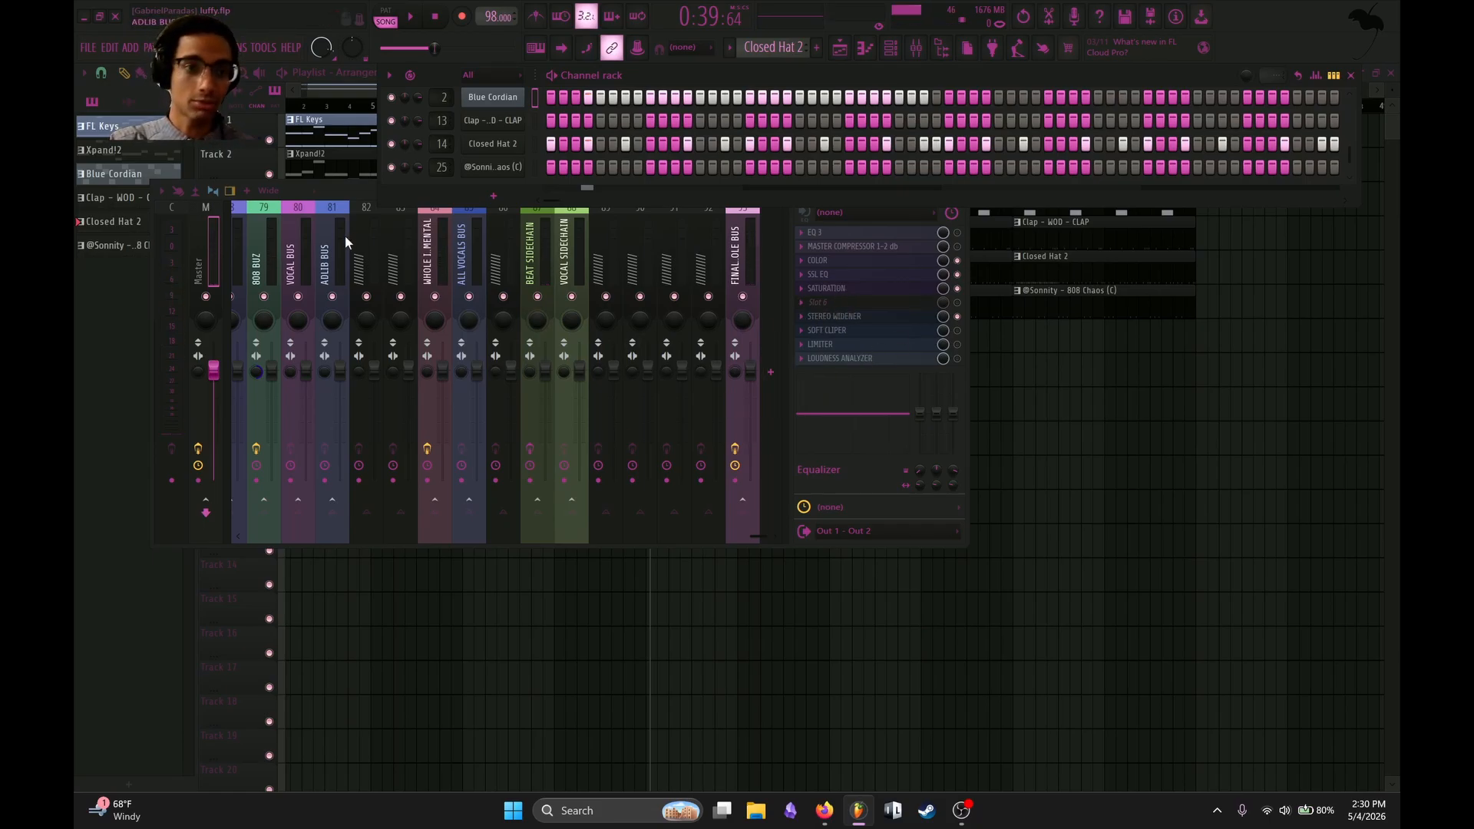
Switch the Master track from STEREO WIDENER to the SOFT CLIPER and LIMITER, and inspect the LIMITER's settings.
scroll(345, 237, up, 15)
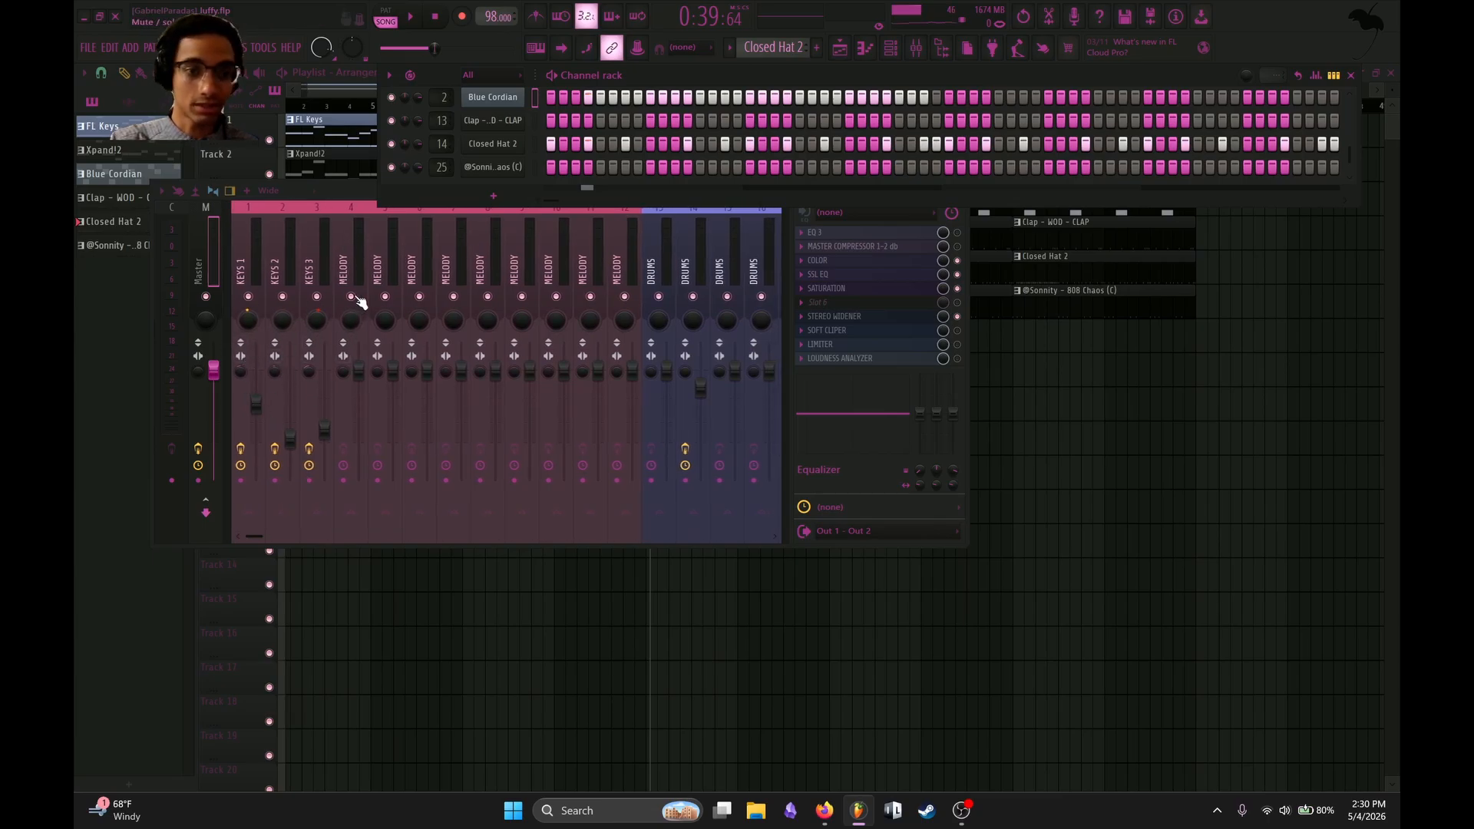
scroll(469, 250, down, 10)
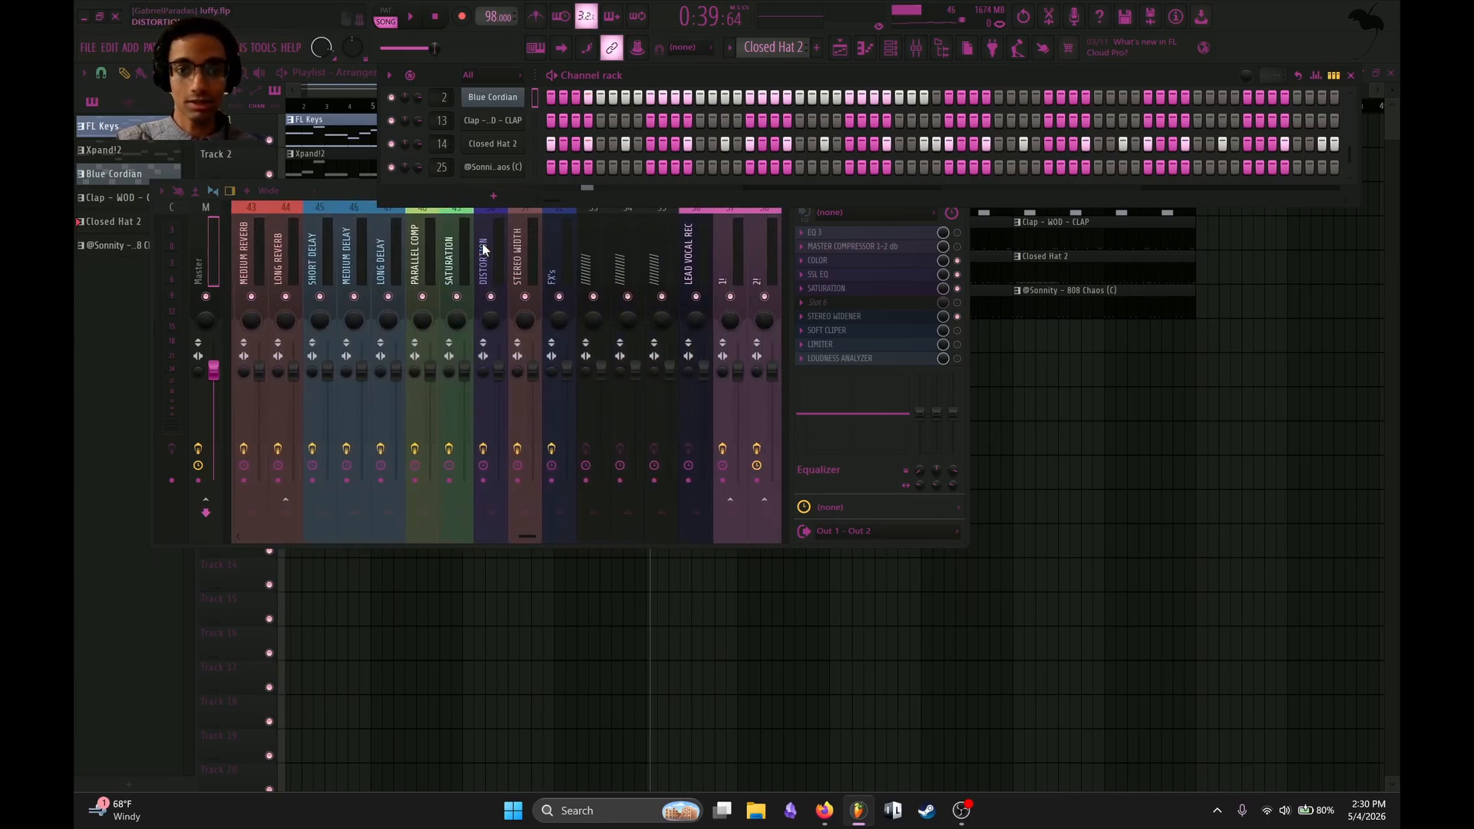
click(958, 316)
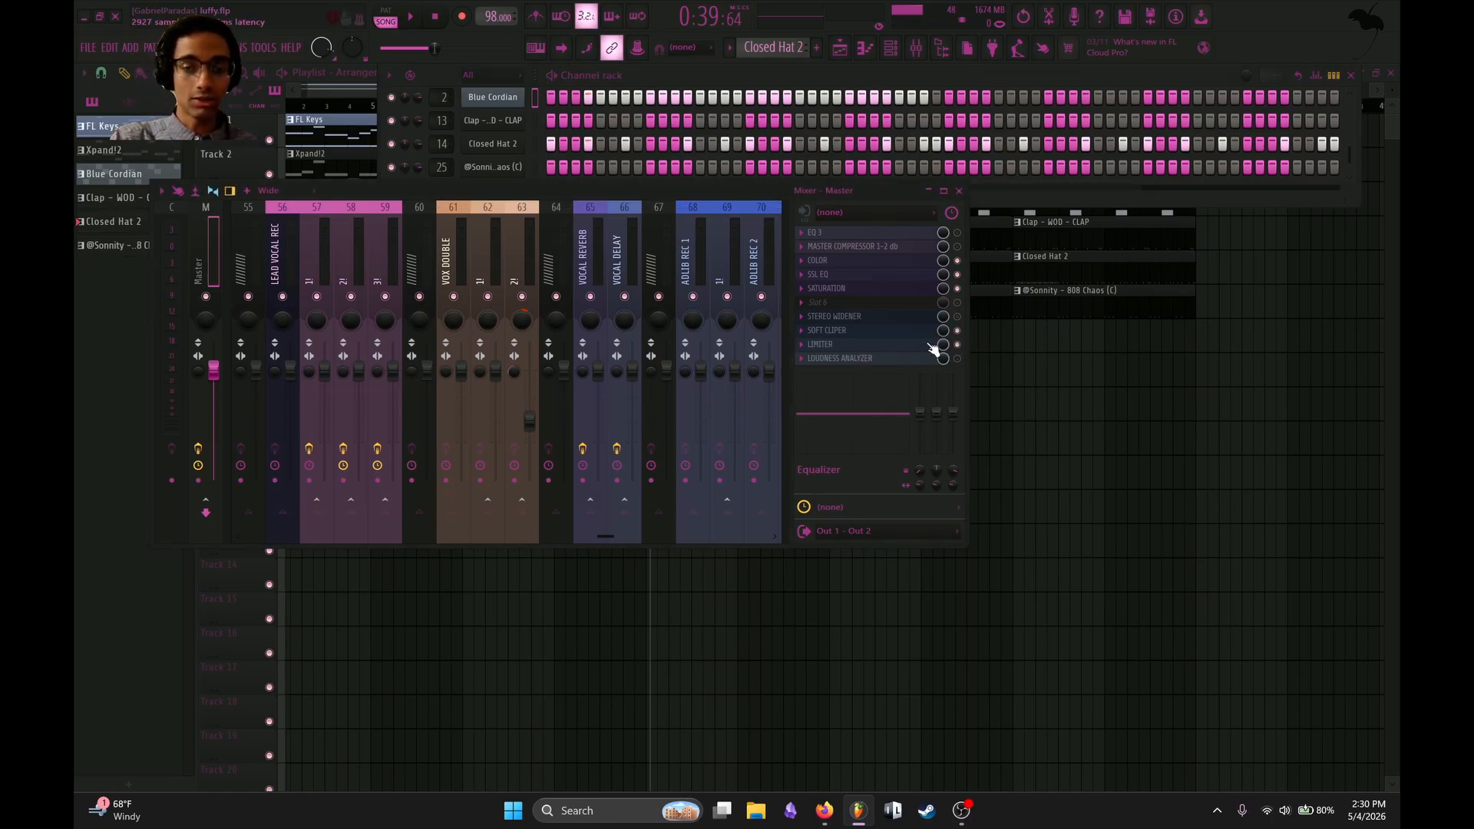
click(842, 345)
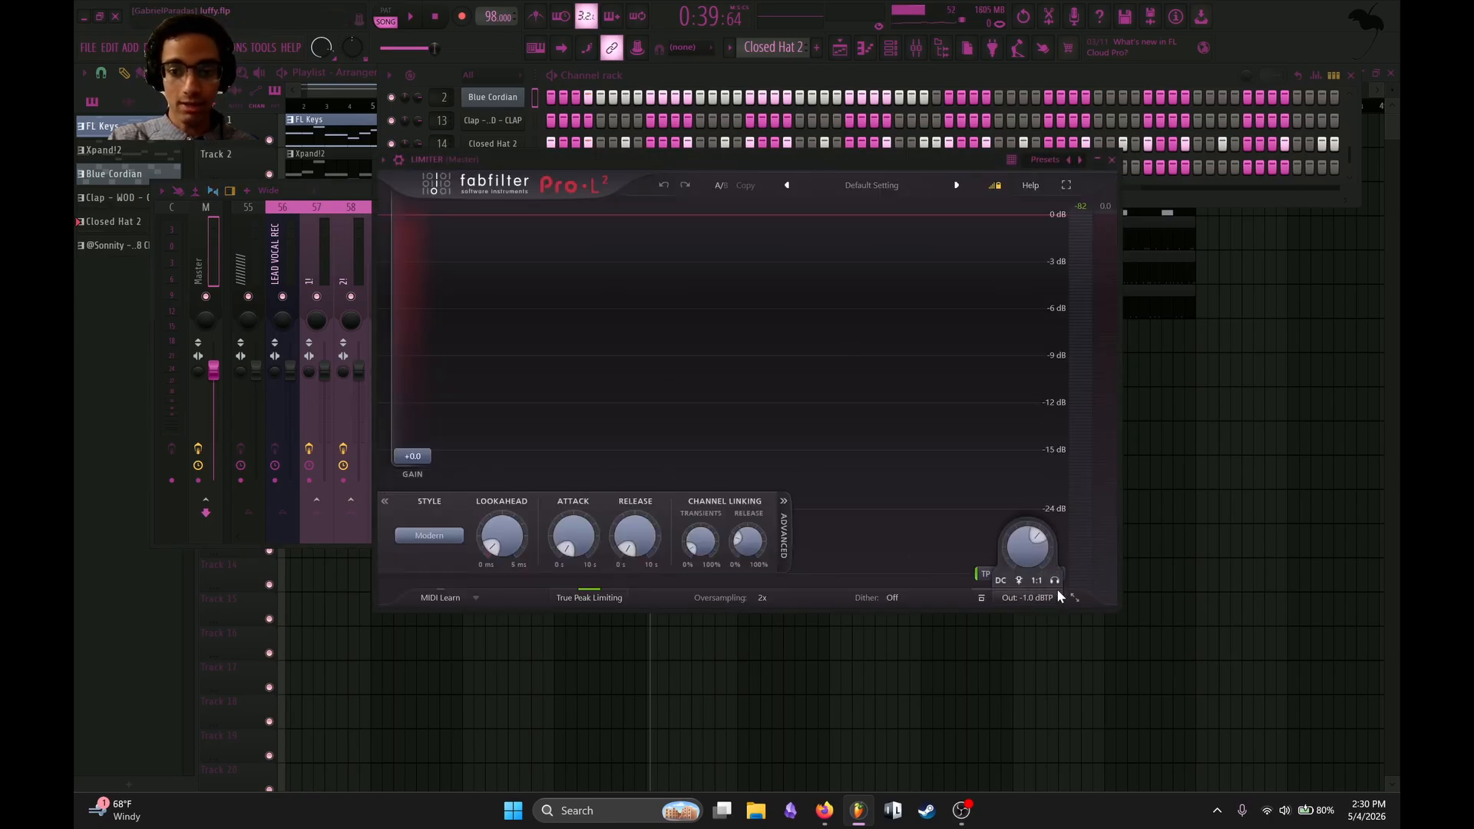
click(1111, 160)
Use Fruity Limiter in place of the LIMITER on the Master track, and adjust its ceiling.
click(824, 302)
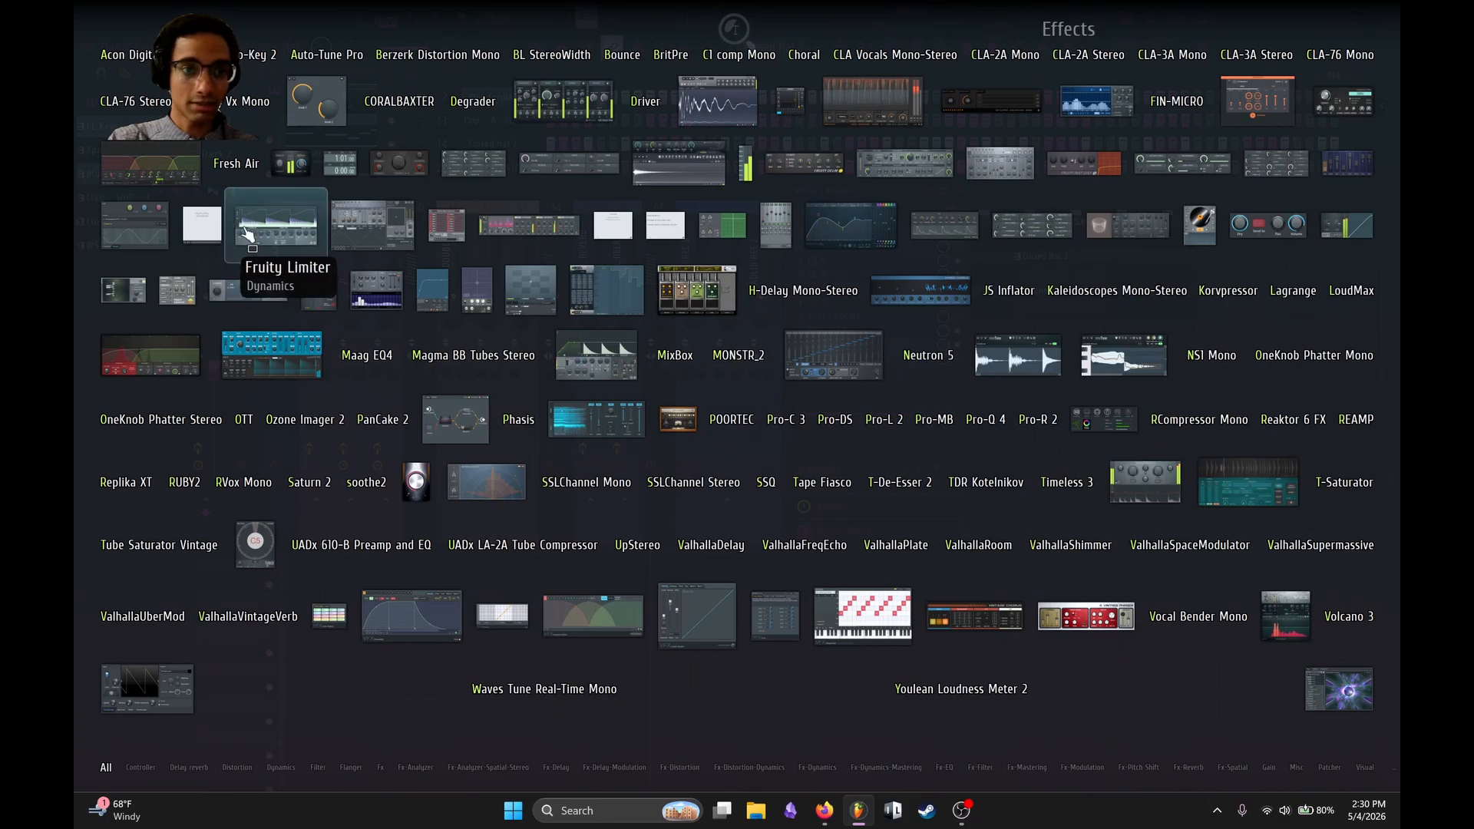
click(338, 214)
drag(336, 461, 336, 439)
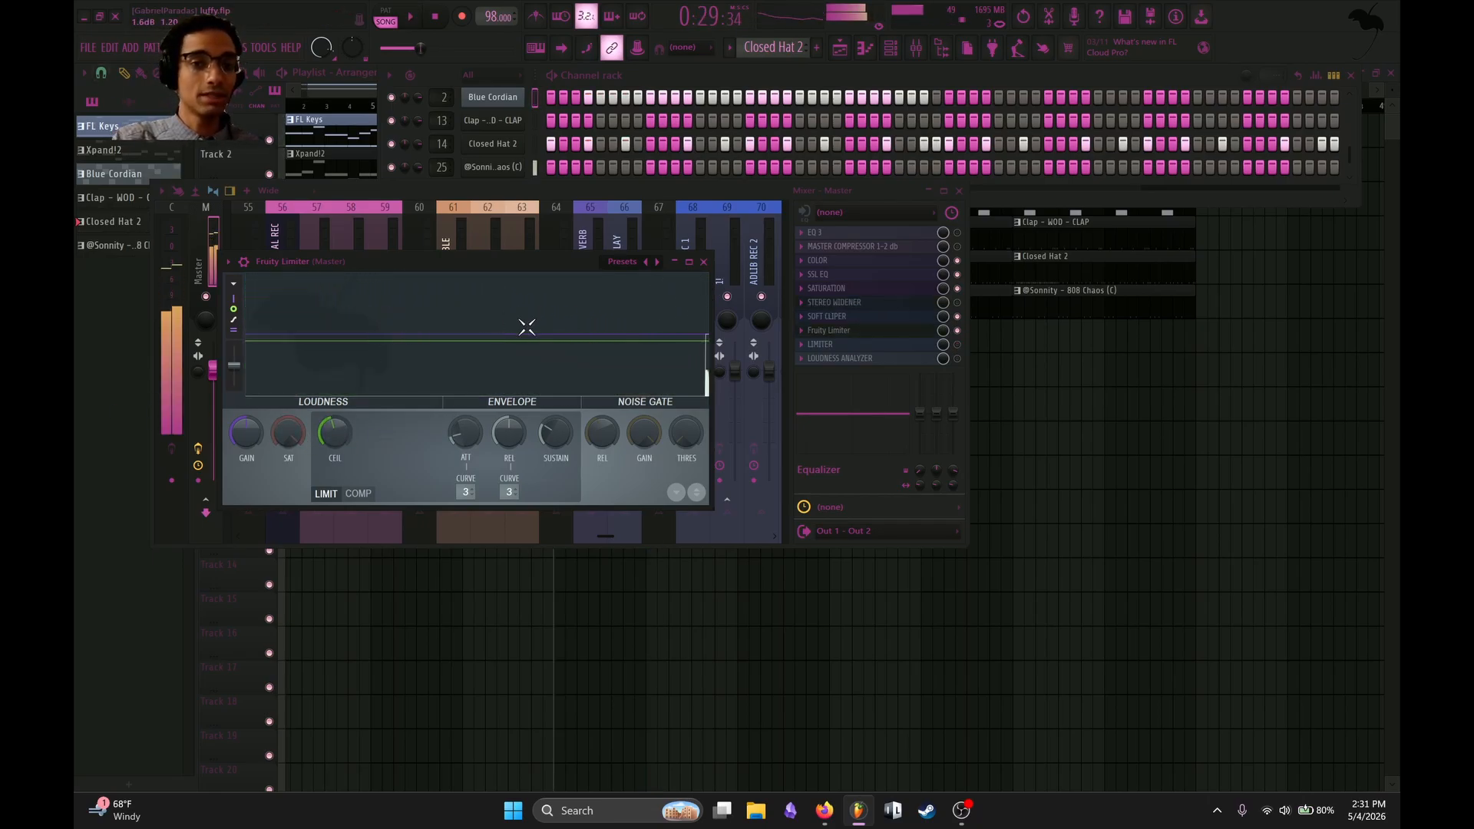
Enable and open the LOUDNESS ANALYZER on the Master track, and measure the beat's loudness during playback.
click(958, 346)
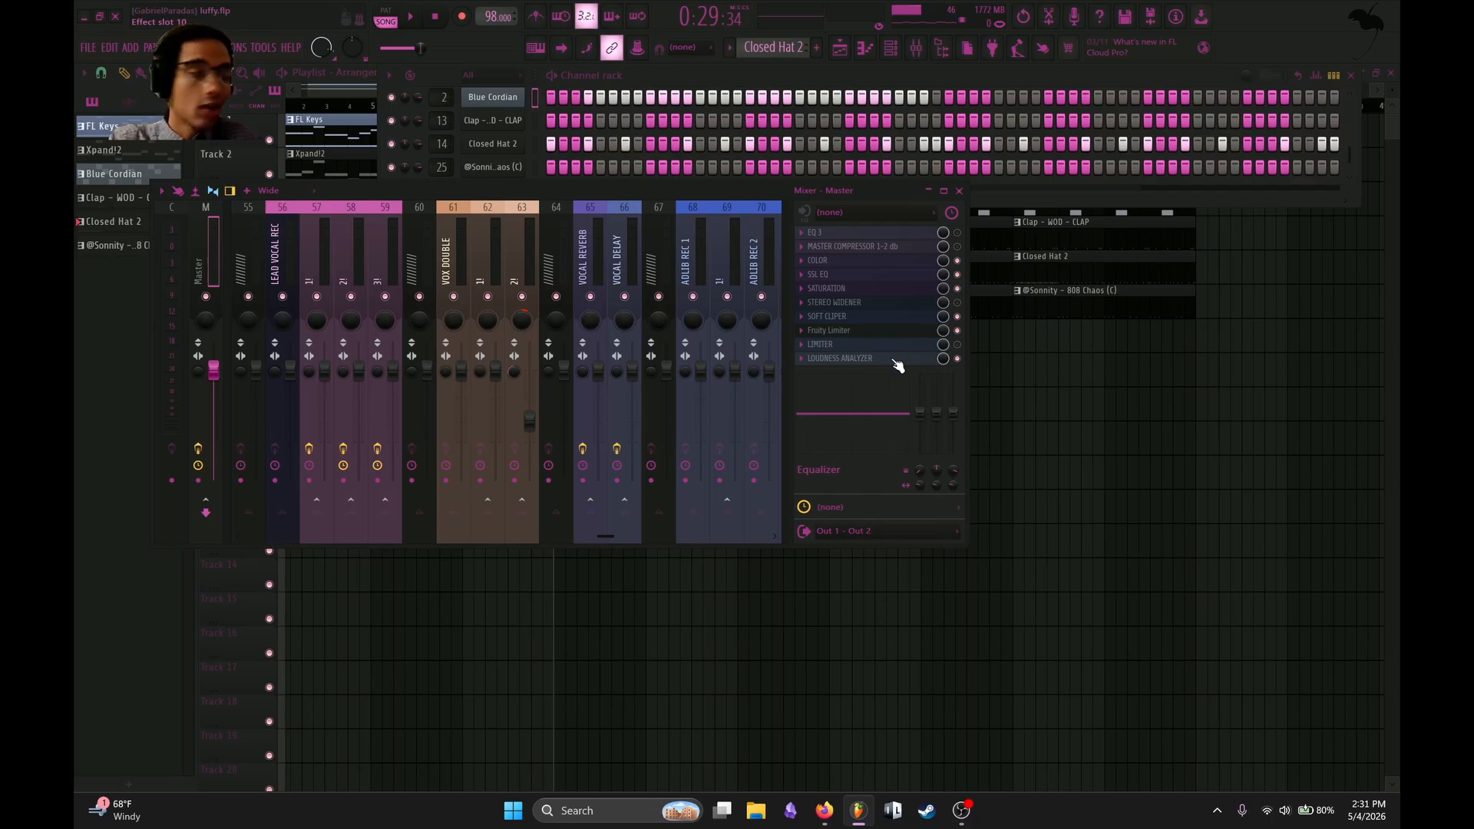
click(959, 351)
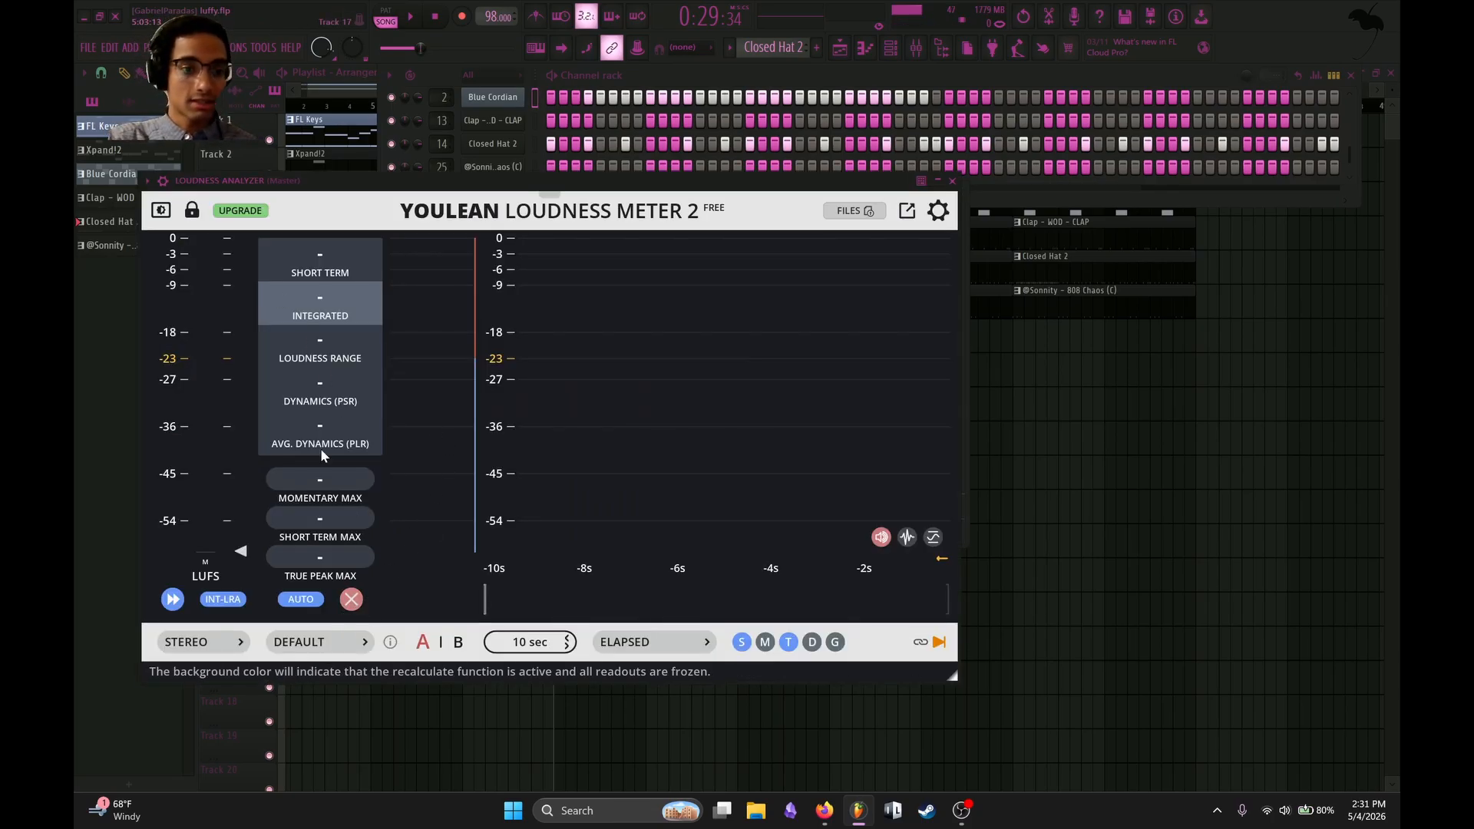
drag(825, 191, 990, 491)
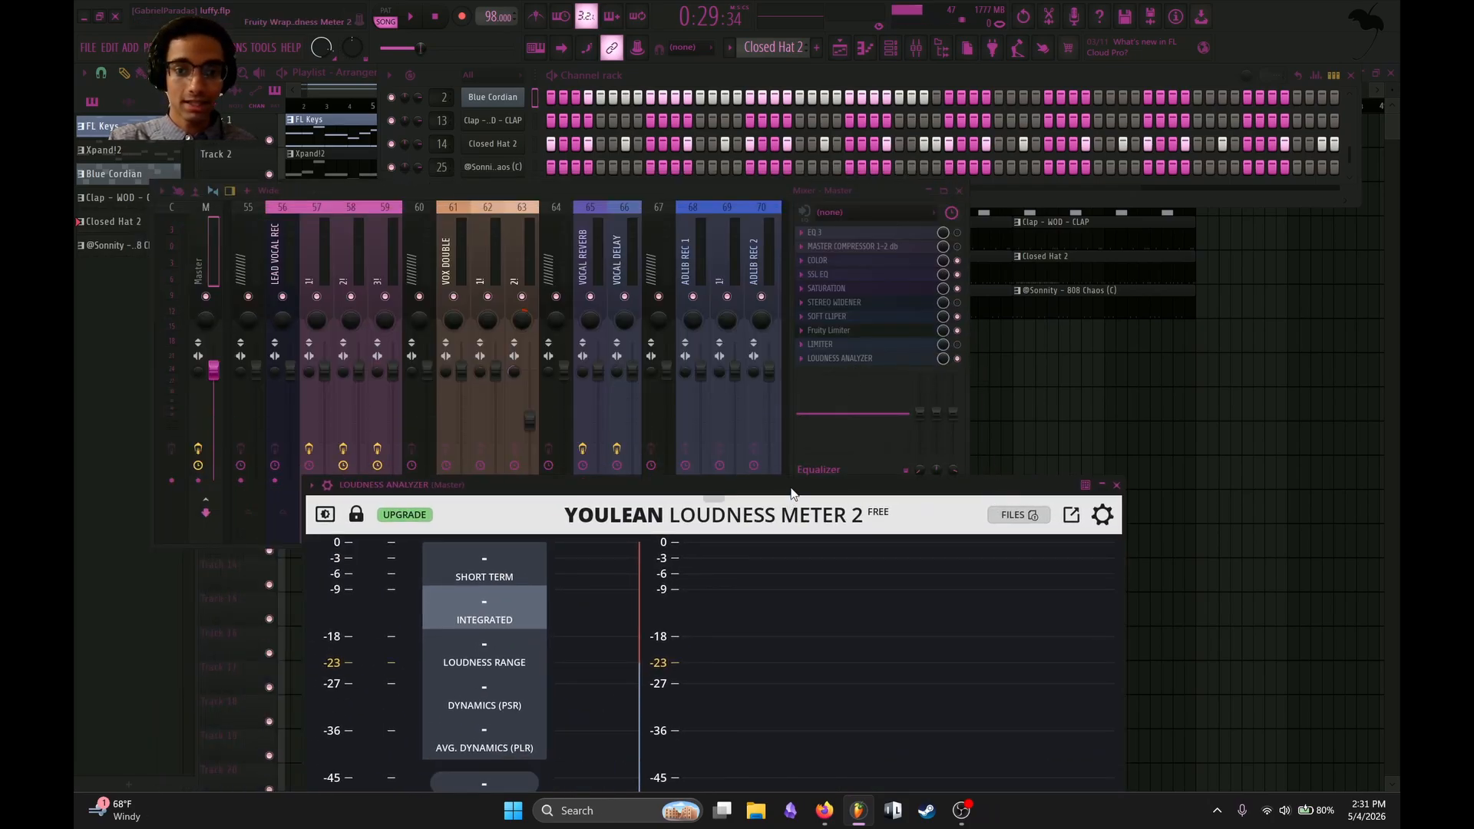
drag(790, 492, 790, 177)
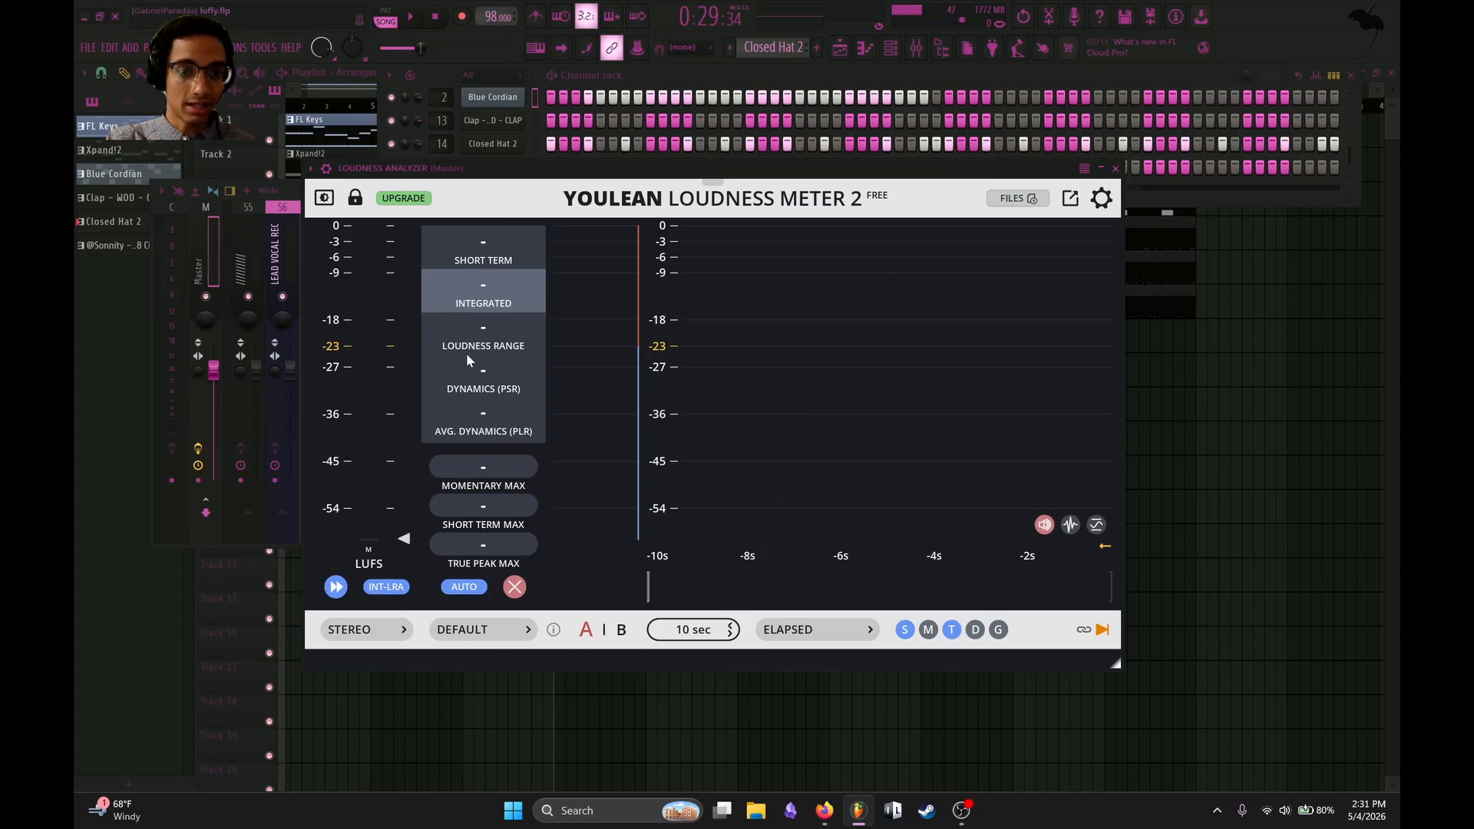
key(space)
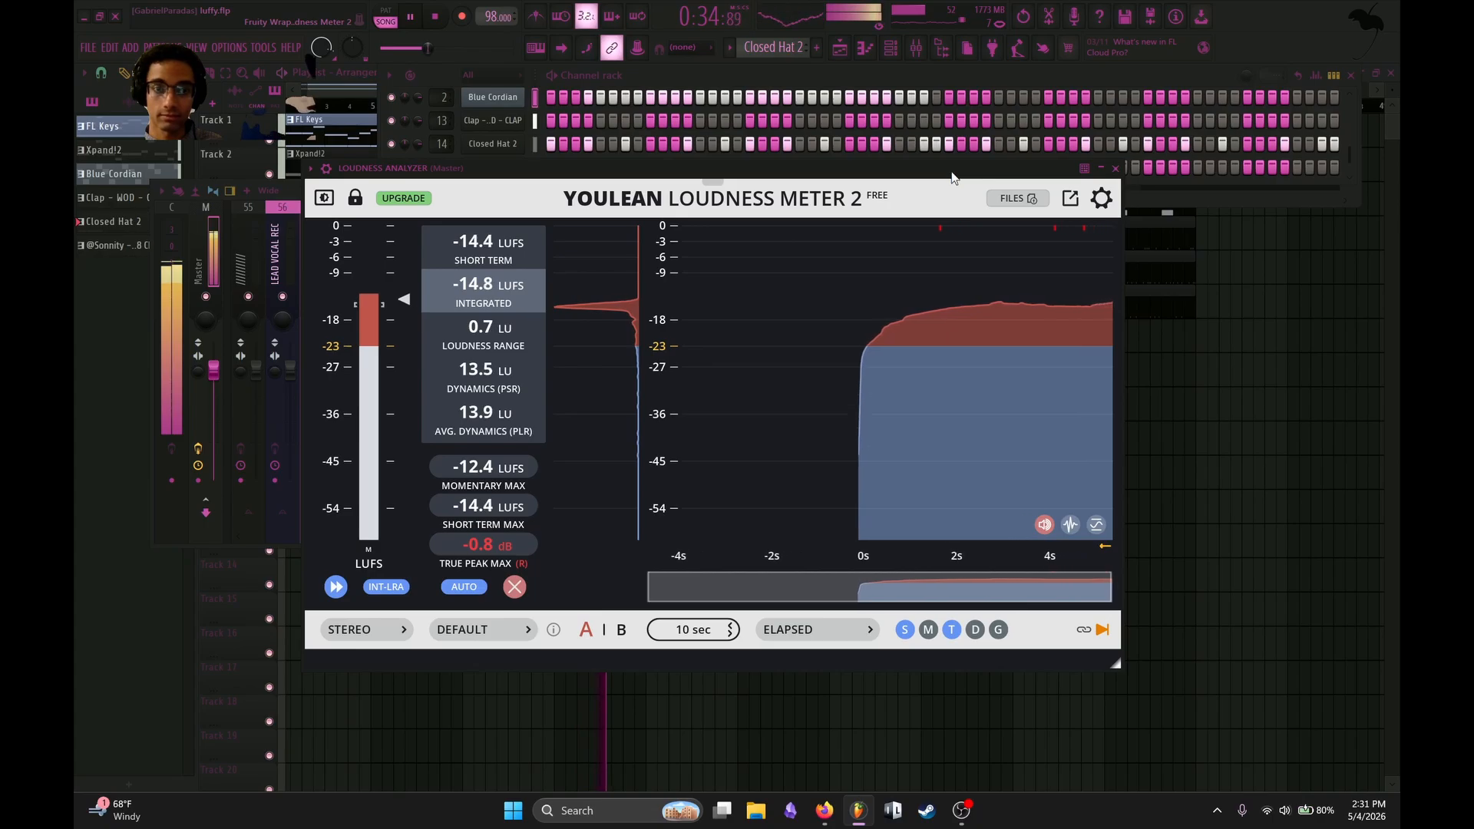
key(space)
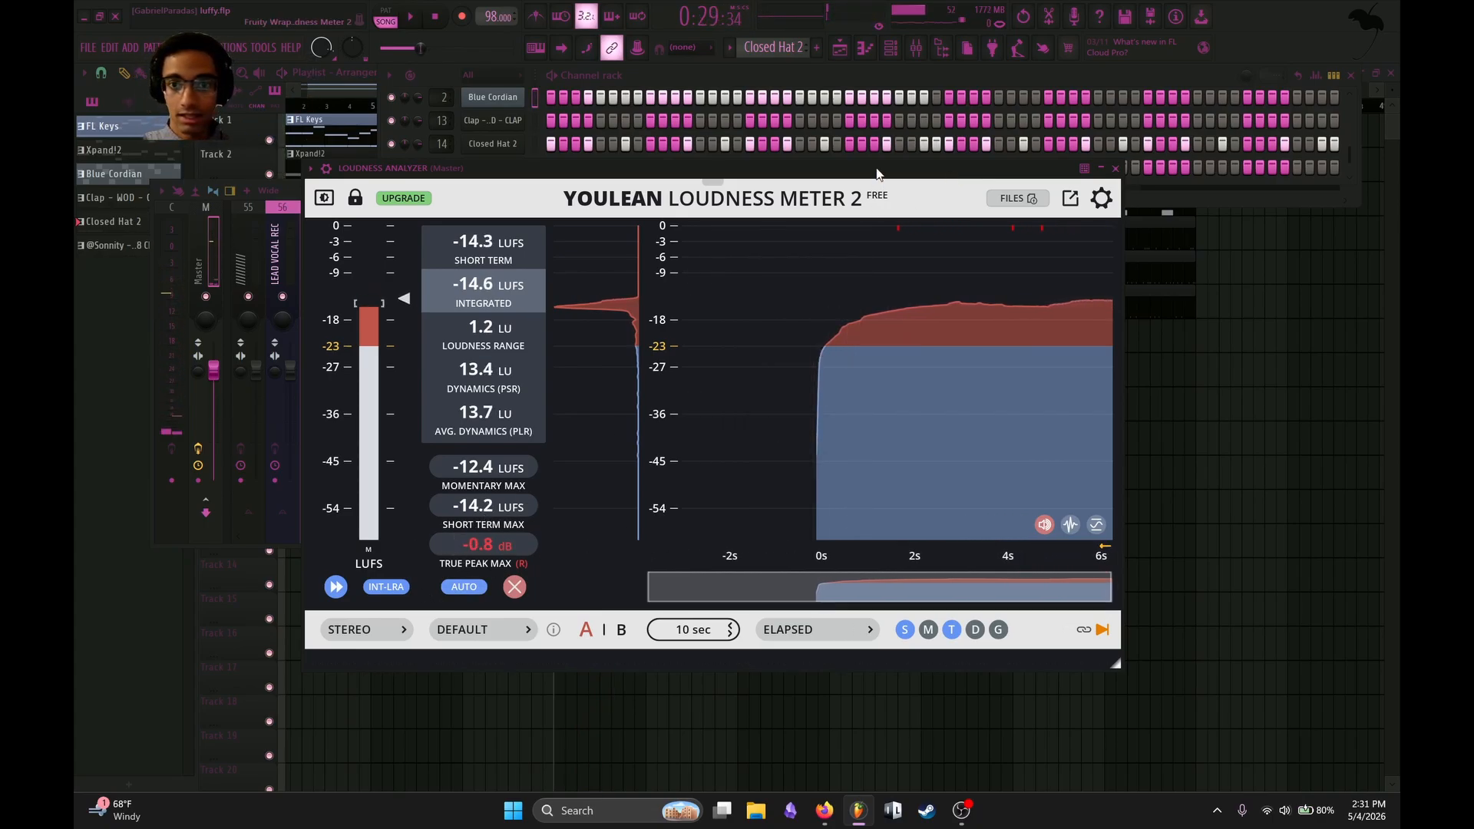
Lower the Fruity Limiter's ceiling to -2.1 dB on the Master track, keeping the loudness meter open below the mixer.
drag(876, 169, 807, 537)
click(874, 334)
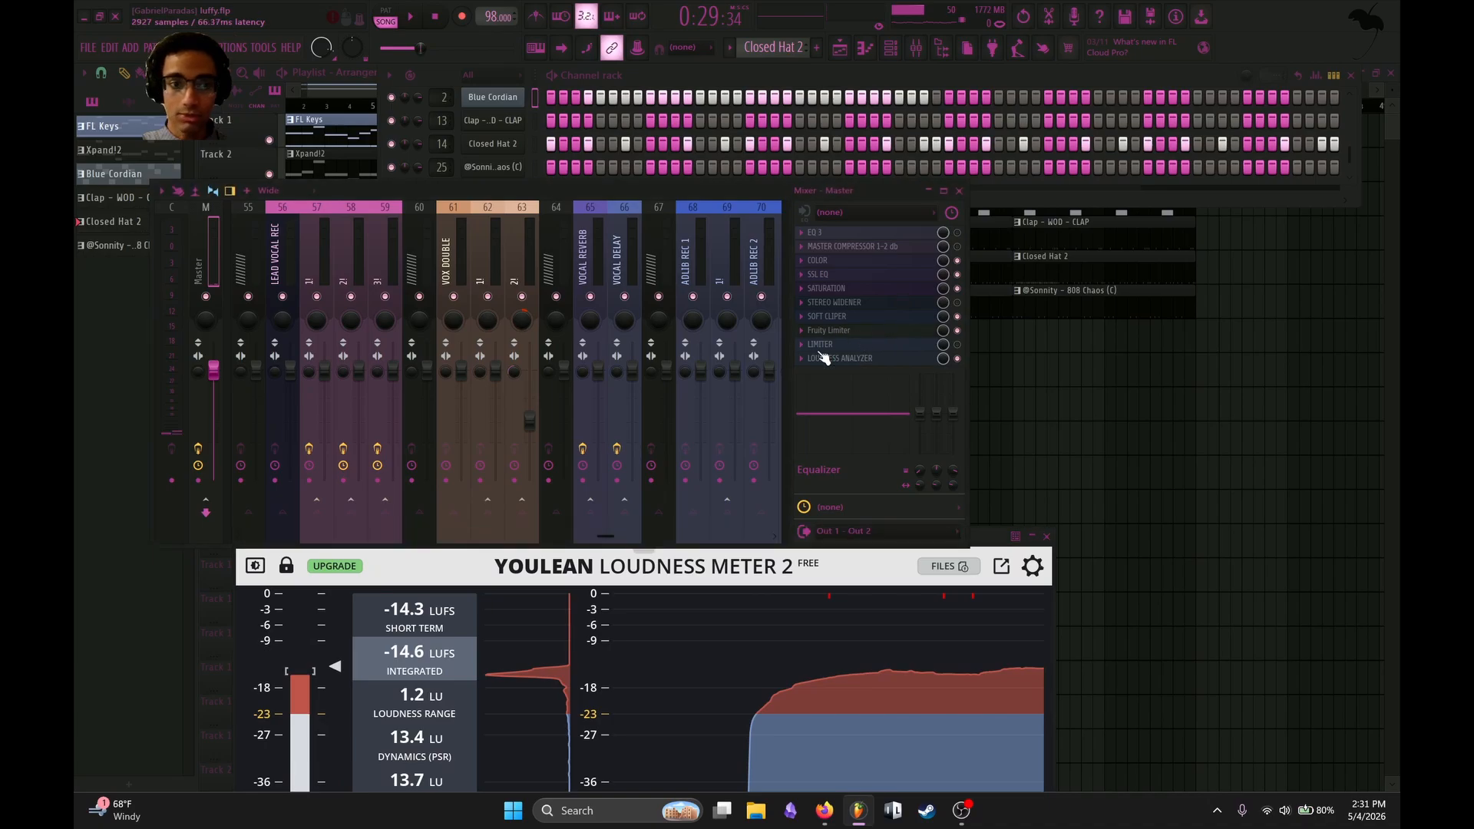
click(863, 333)
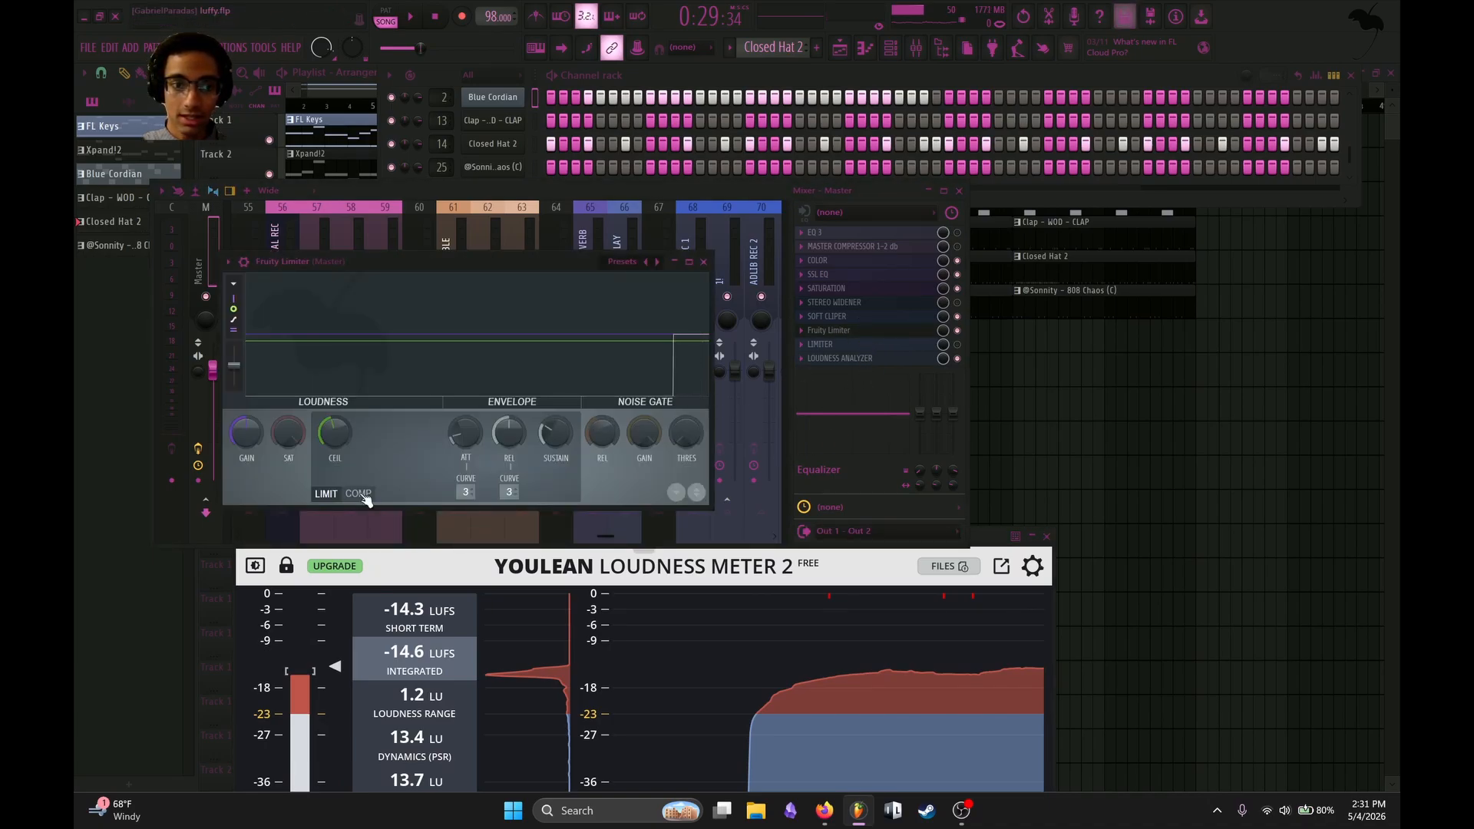
drag(336, 431, 335, 447)
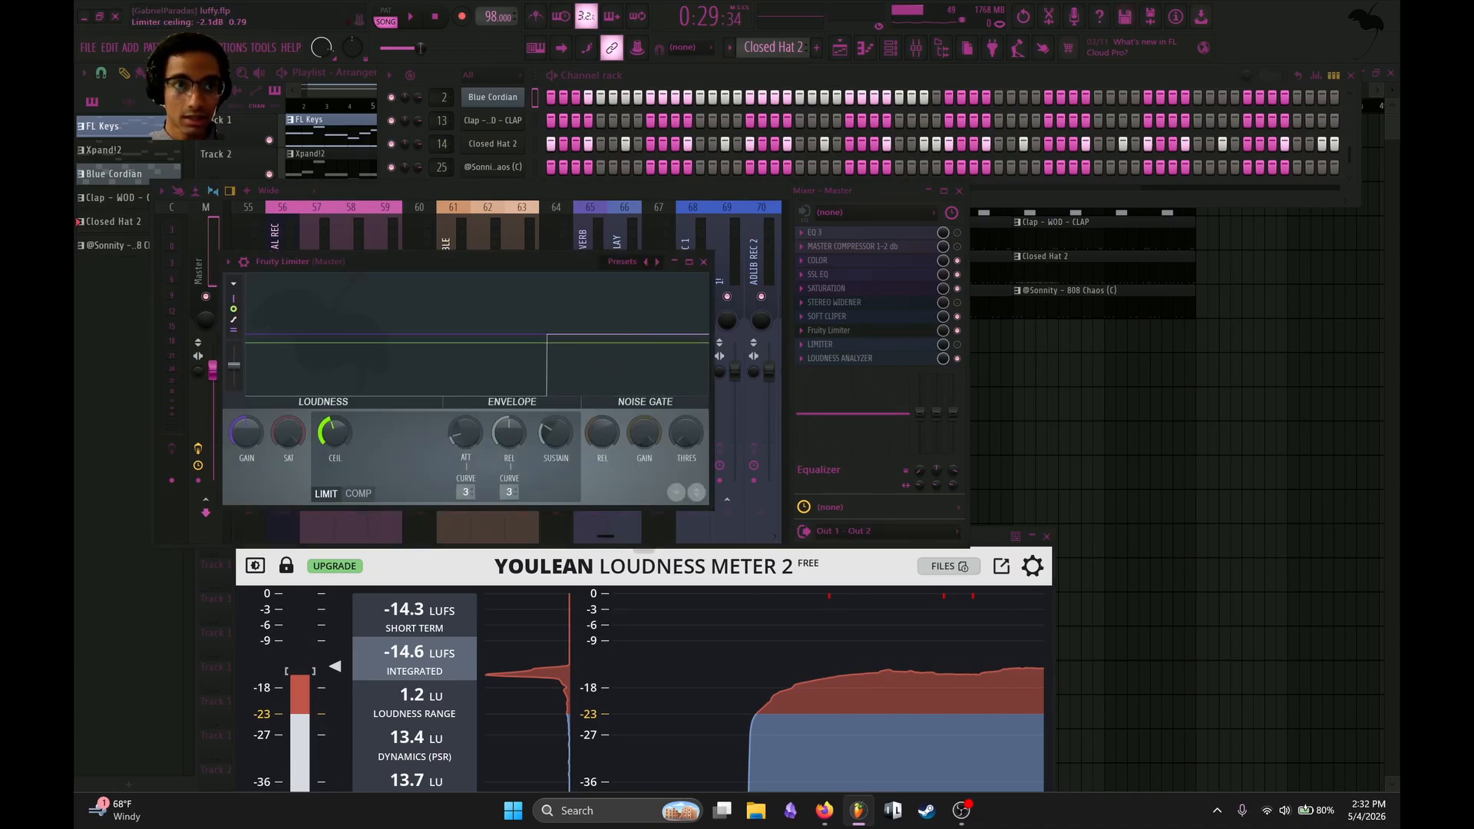
click(704, 263)
Measure the beat's loudness and true peak again during playback, and close the loudness meter.
key(space)
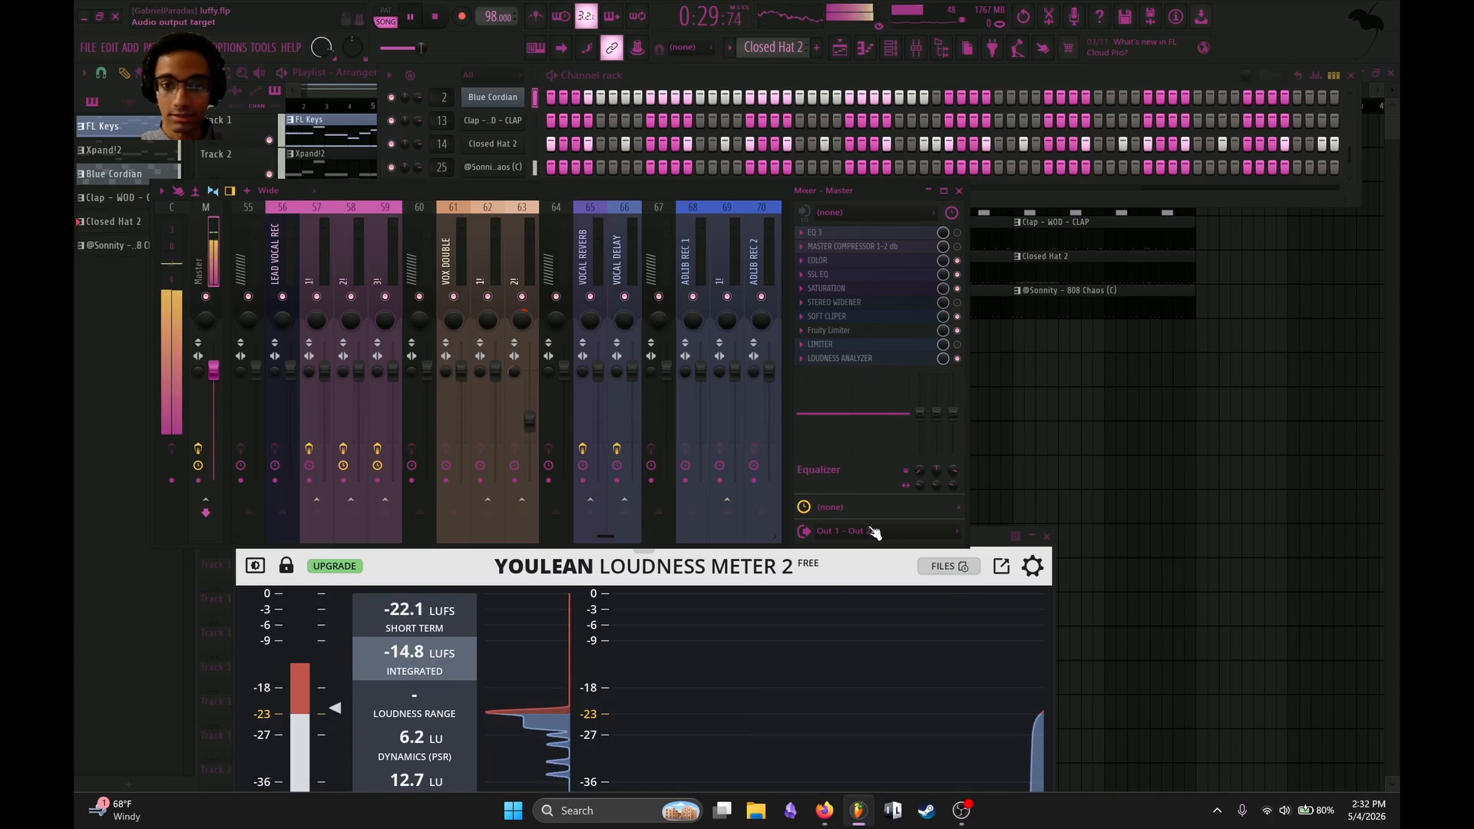
drag(1000, 545, 1049, 119)
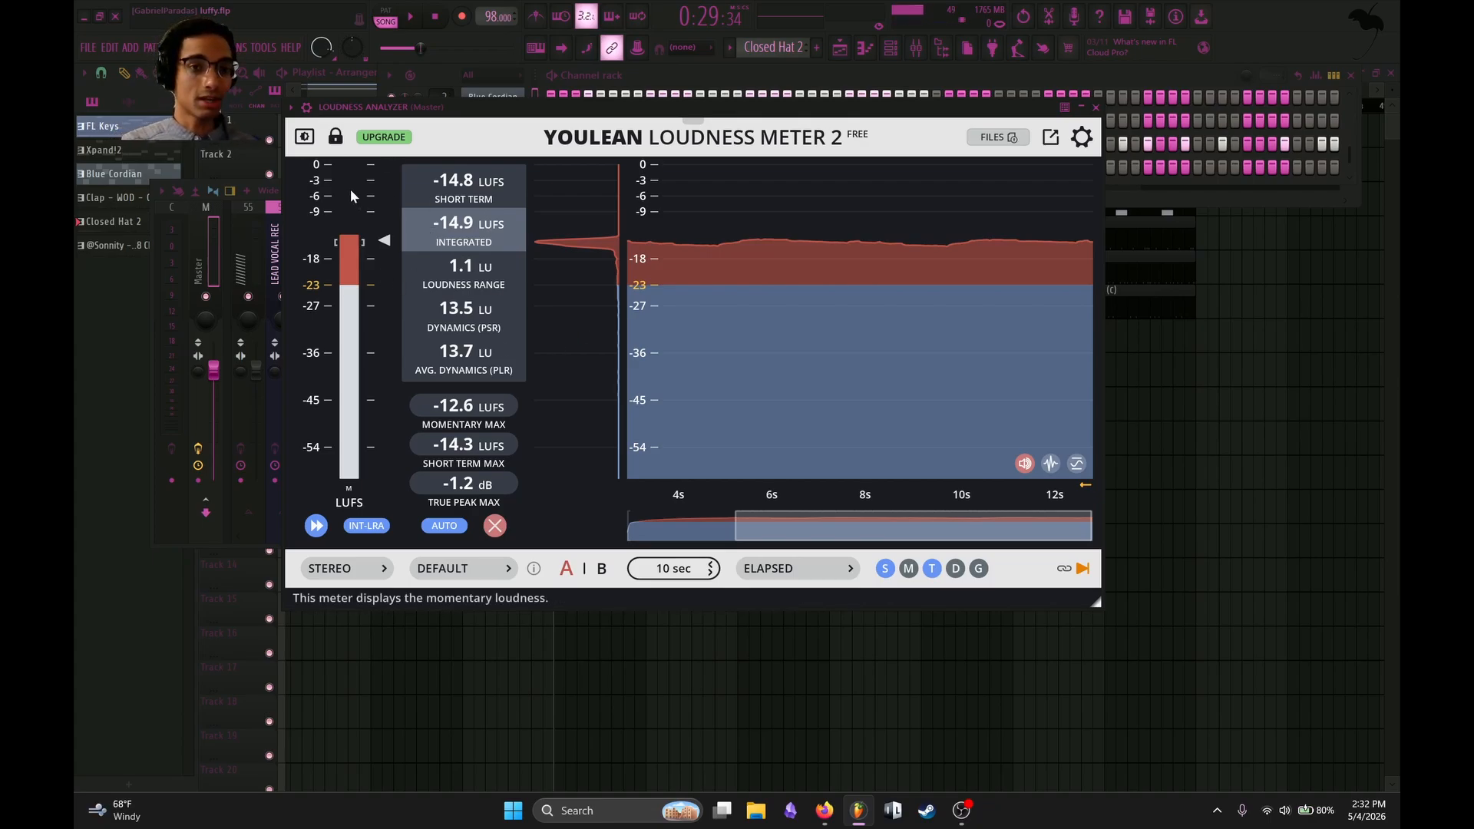
click(1096, 108)
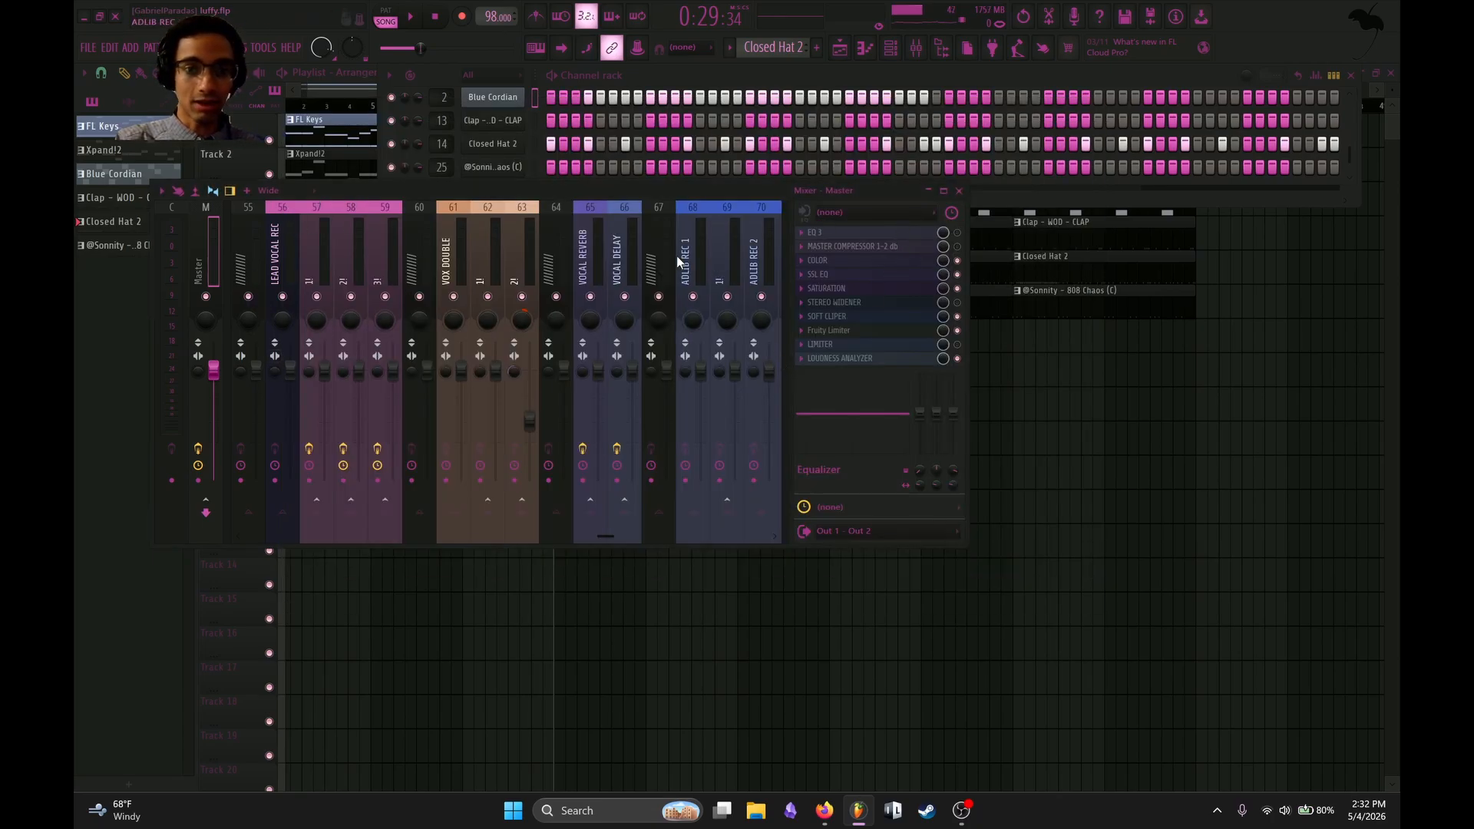
Load LoudMax into the free effect slot after Fruity Soft Clipper on the FINAL WHOLE BUS mixer track.
scroll(682, 261, down, 5)
scroll(605, 231, down, 3)
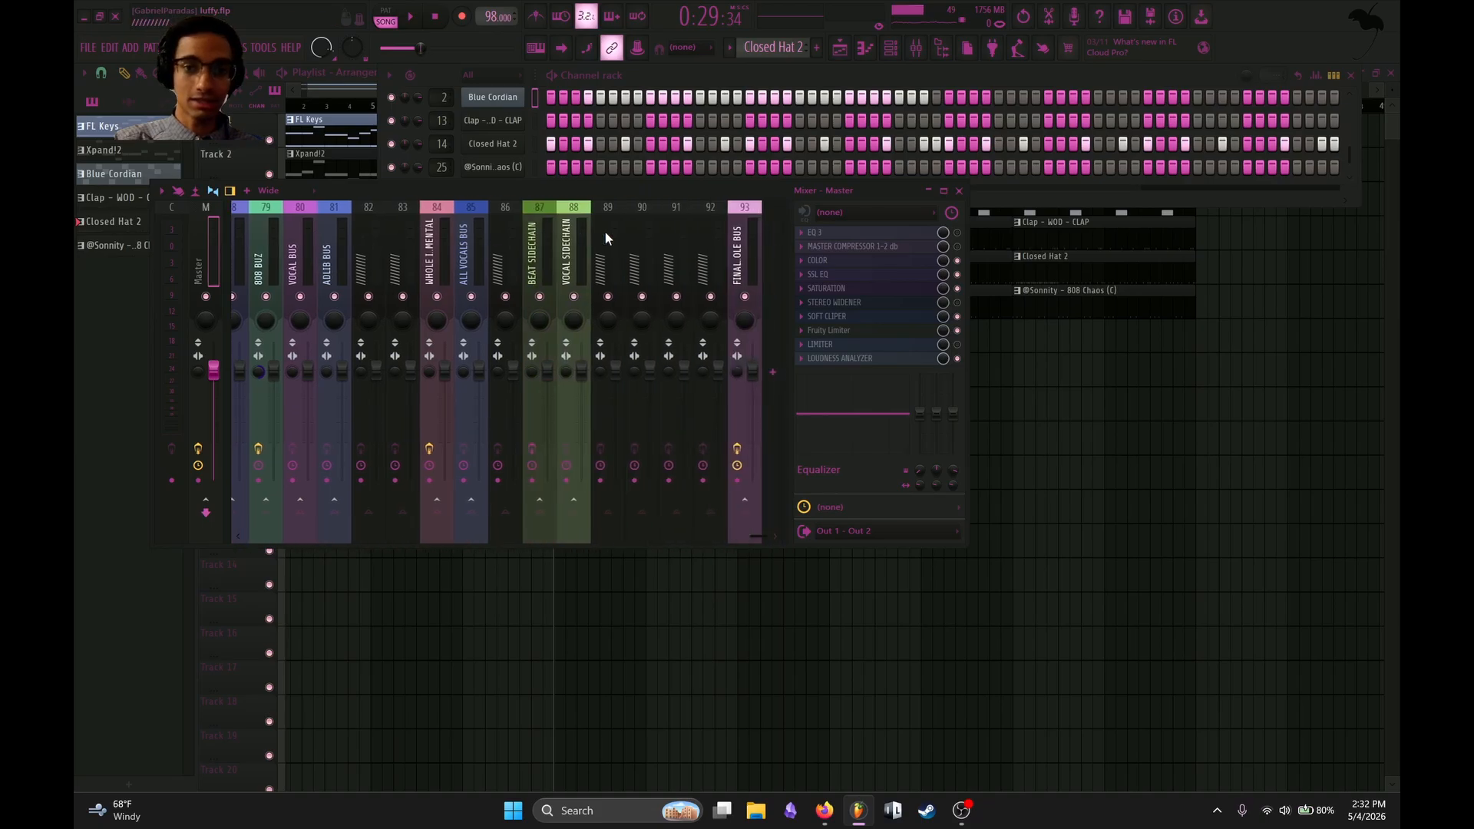
click(740, 238)
click(841, 324)
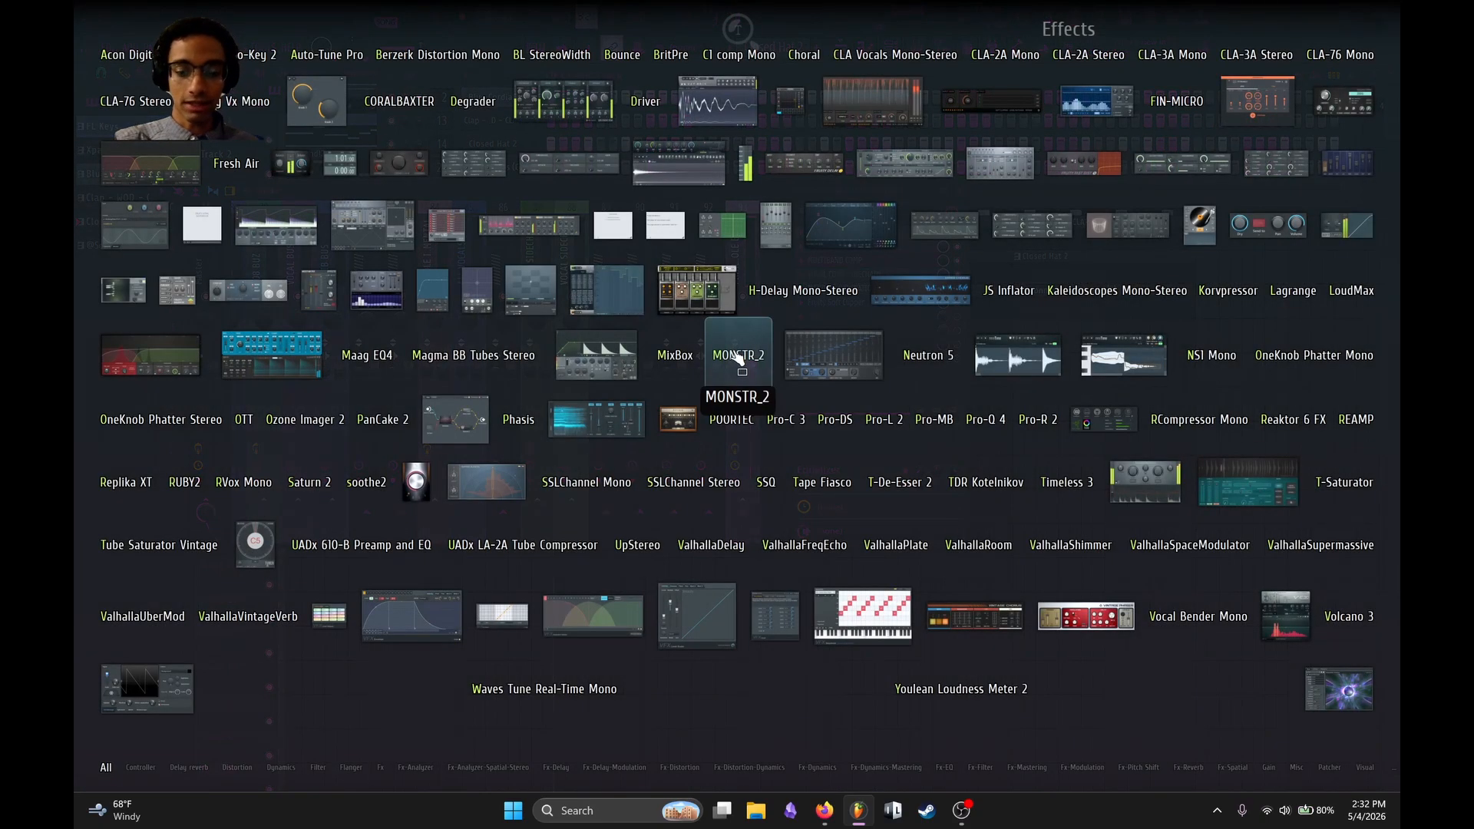
text(lou)
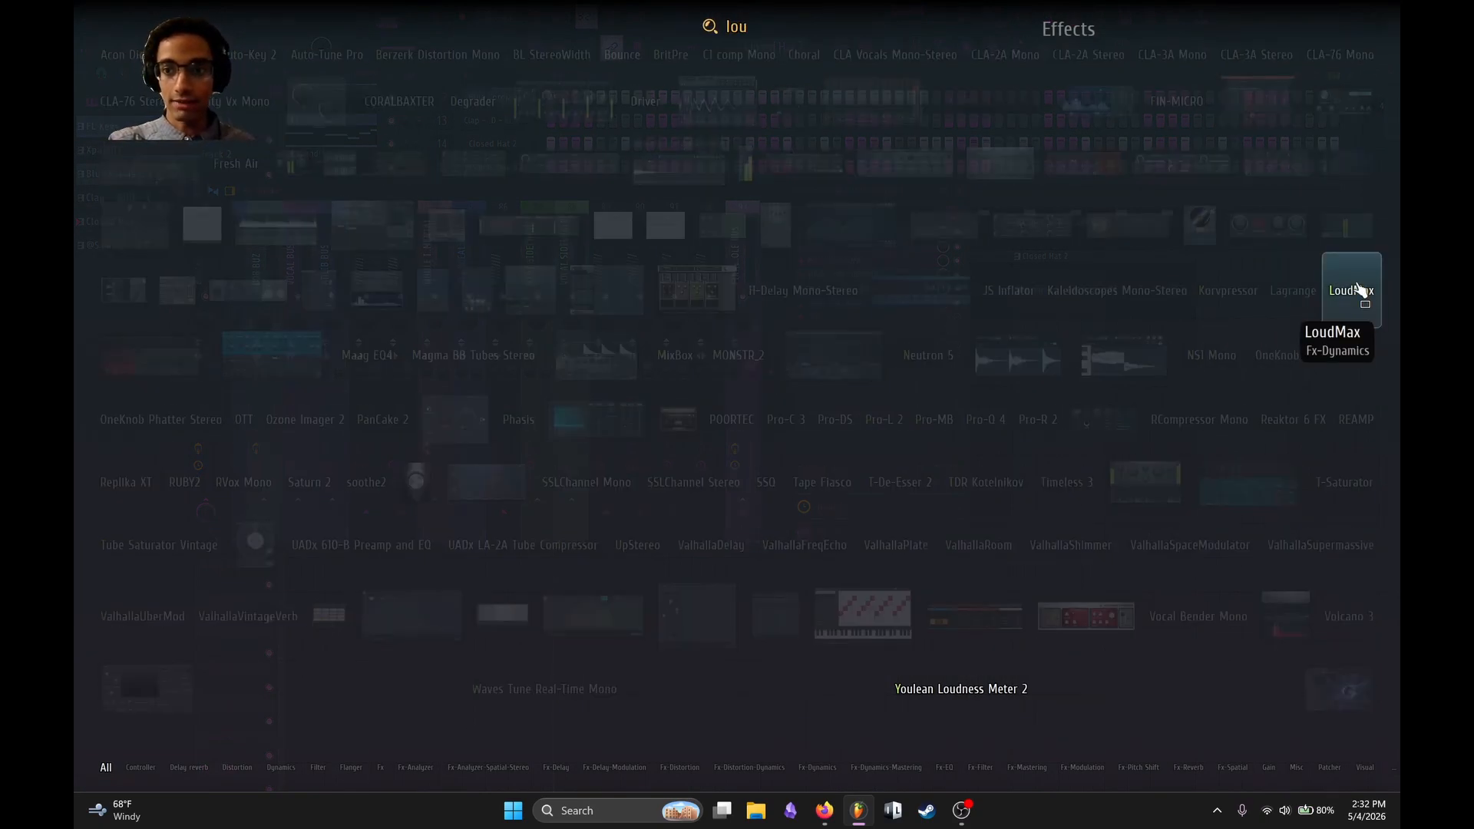
click(1353, 299)
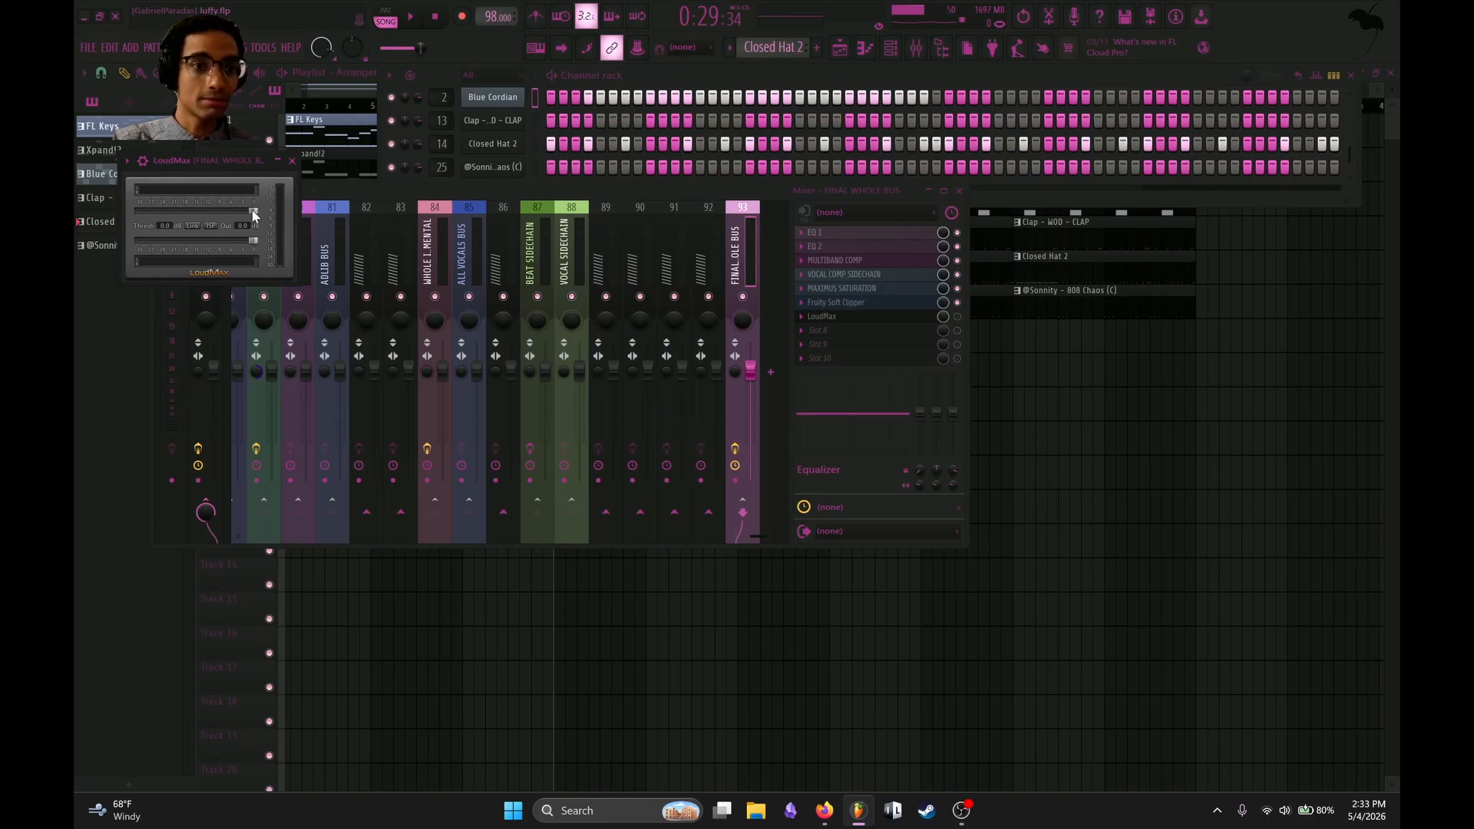
Try lowering the LoudMax threshold on the FINAL WHOLE BUS, and measure the loudness with the Master's loudness meter during playback.
mouse_move(253, 212)
mouse_down()
mouse_move(187, 212)
mouse_move(252, 214)
mouse_up()
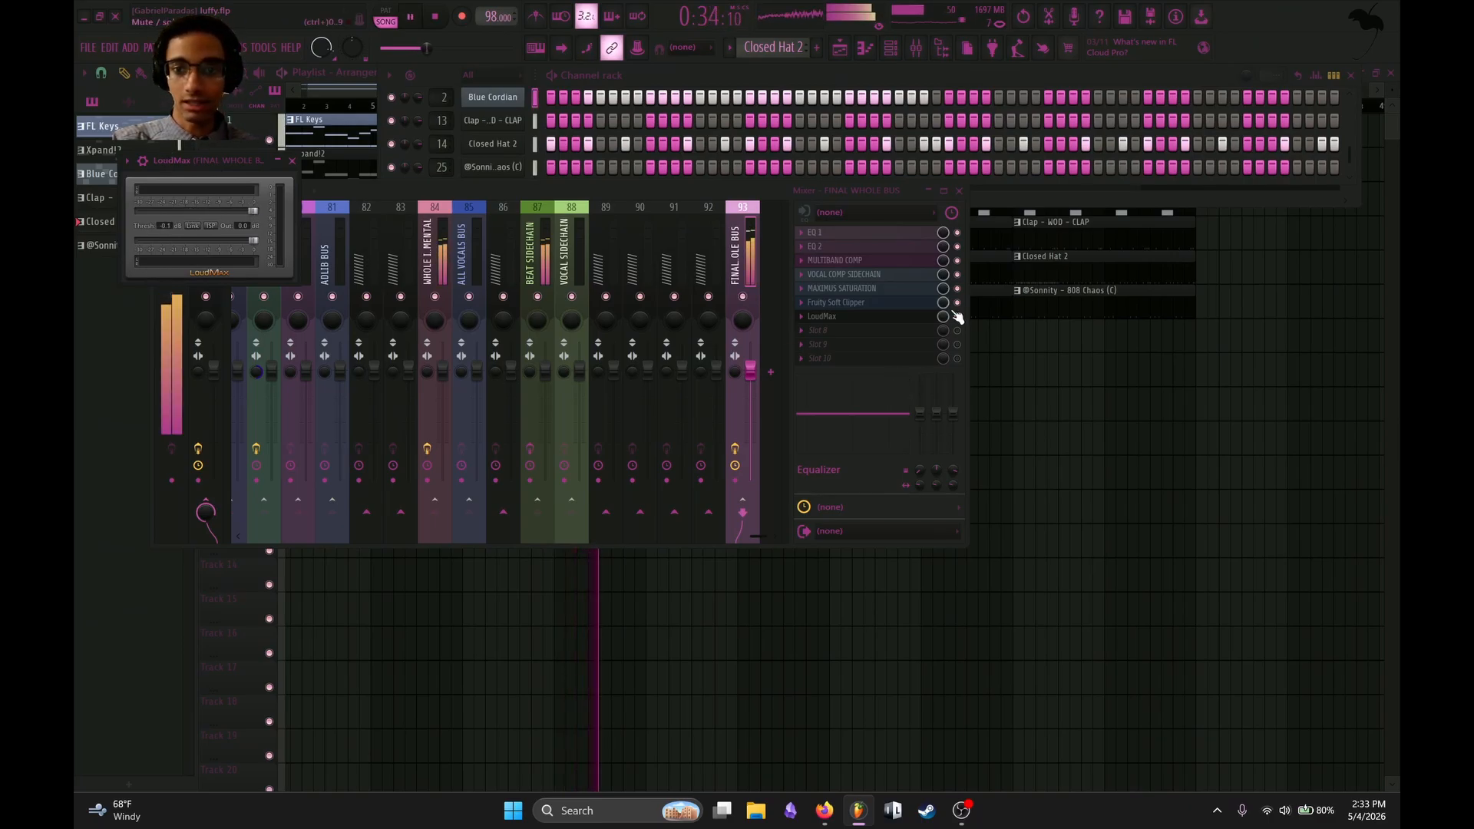
click(865, 303)
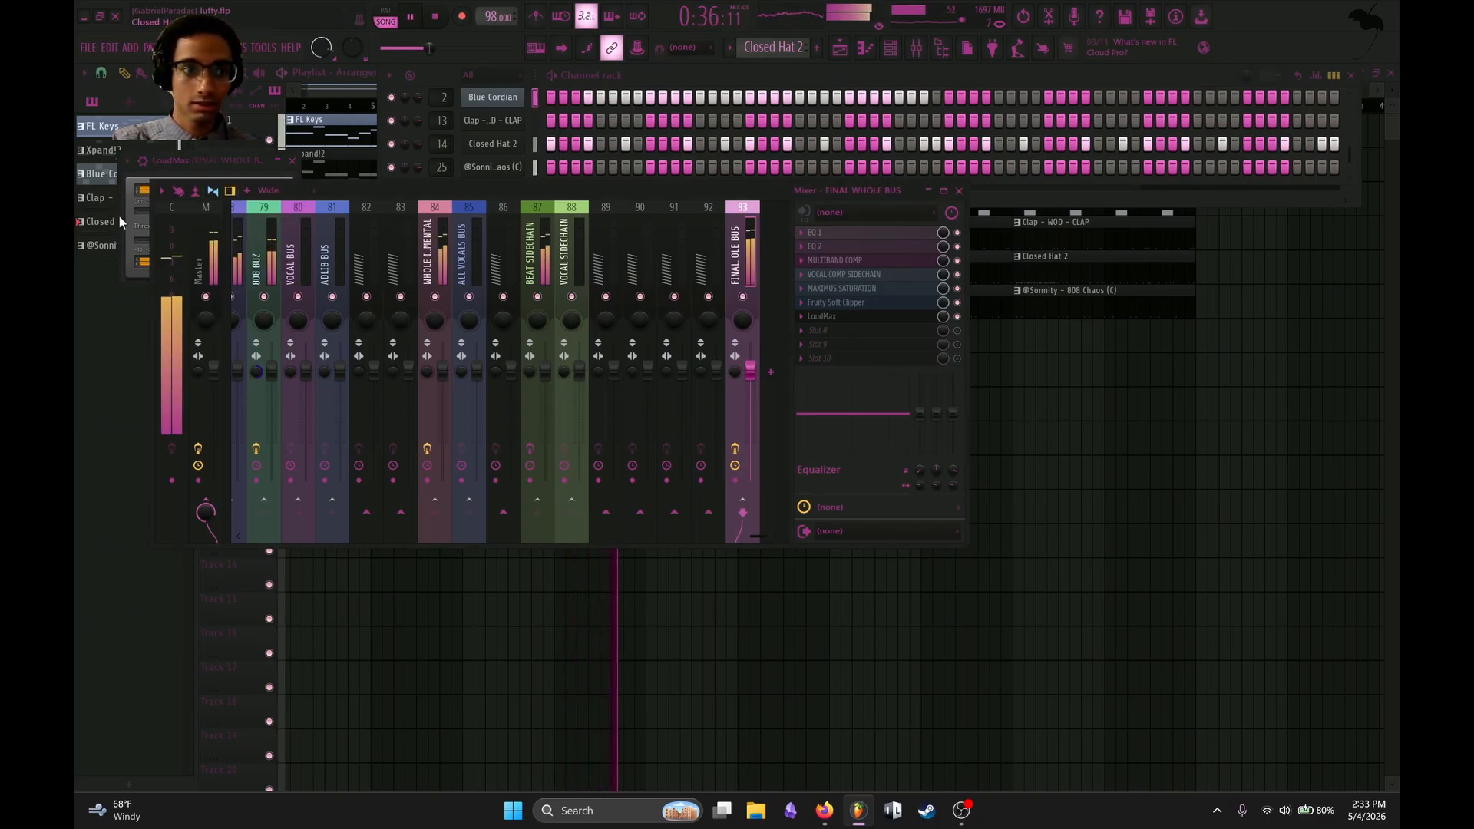
click(138, 215)
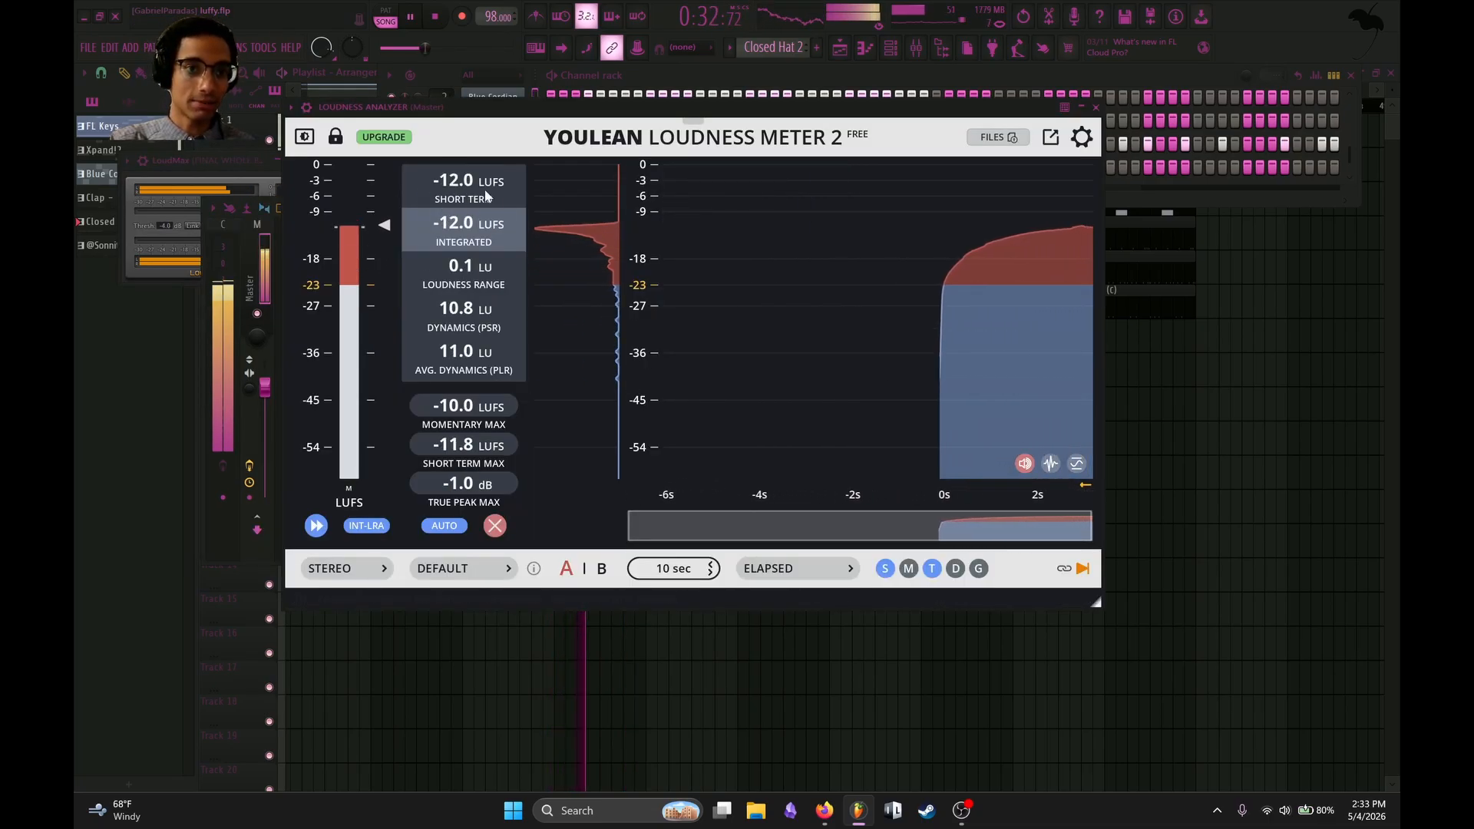
Raise the LoudMax threshold on the FINAL WHOLE BUS back up close to its maximum, and close the plugin.
click(206, 163)
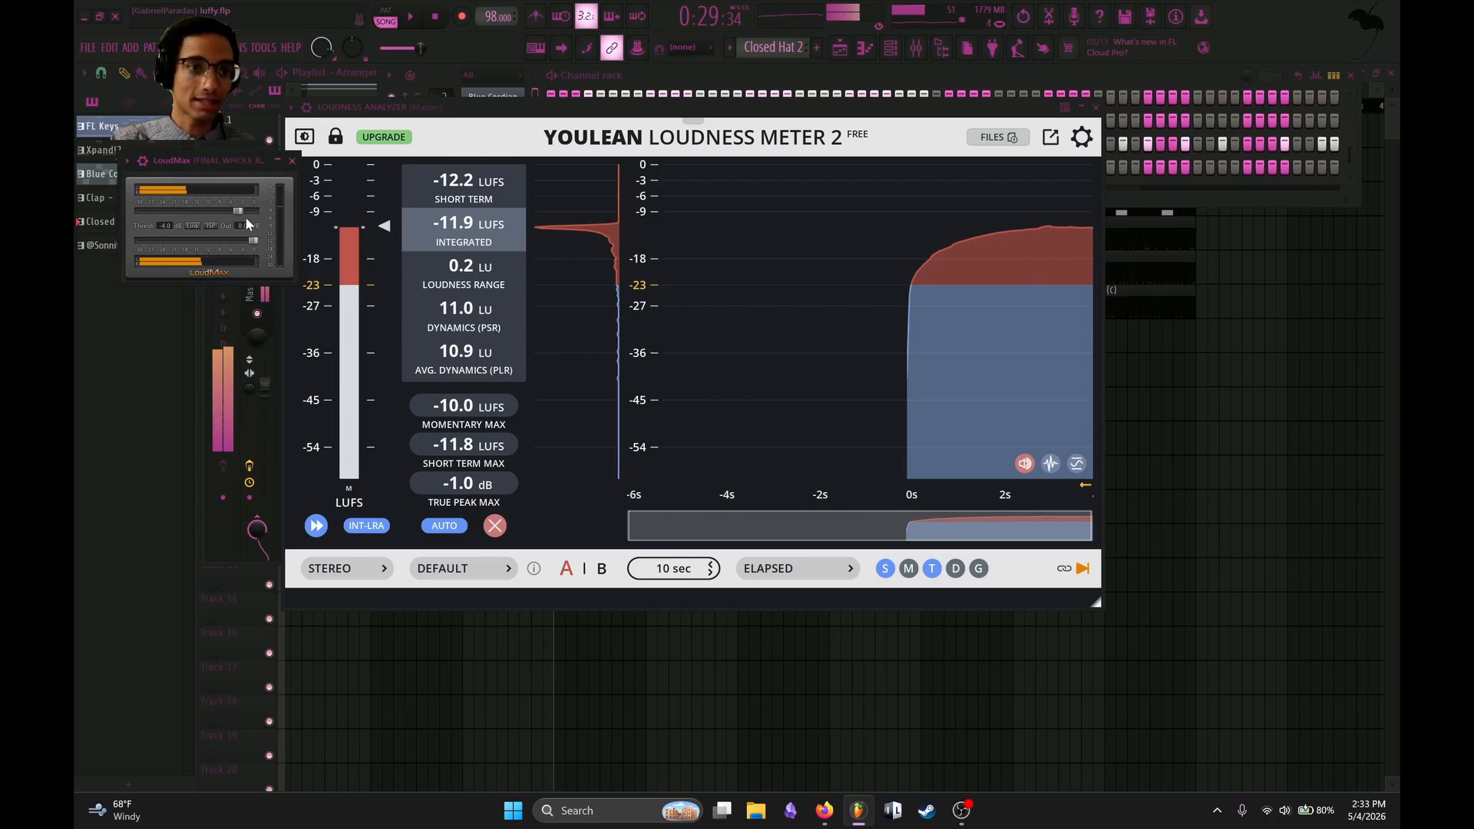
drag(240, 211, 251, 208)
click(291, 161)
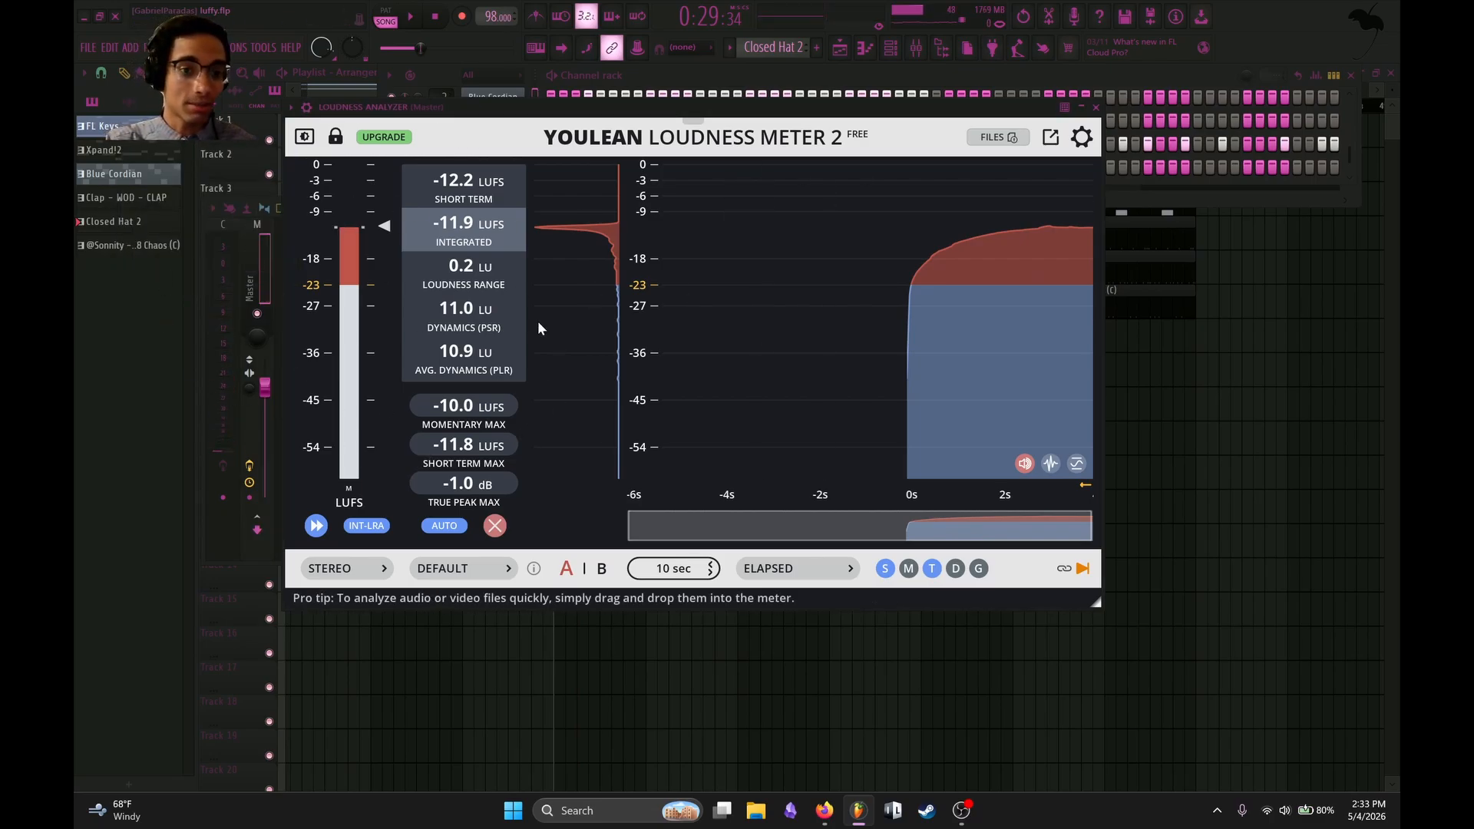
Close the loudness meter and clear the mixer and channel rack away to show the full playlist arrangement.
click(1096, 107)
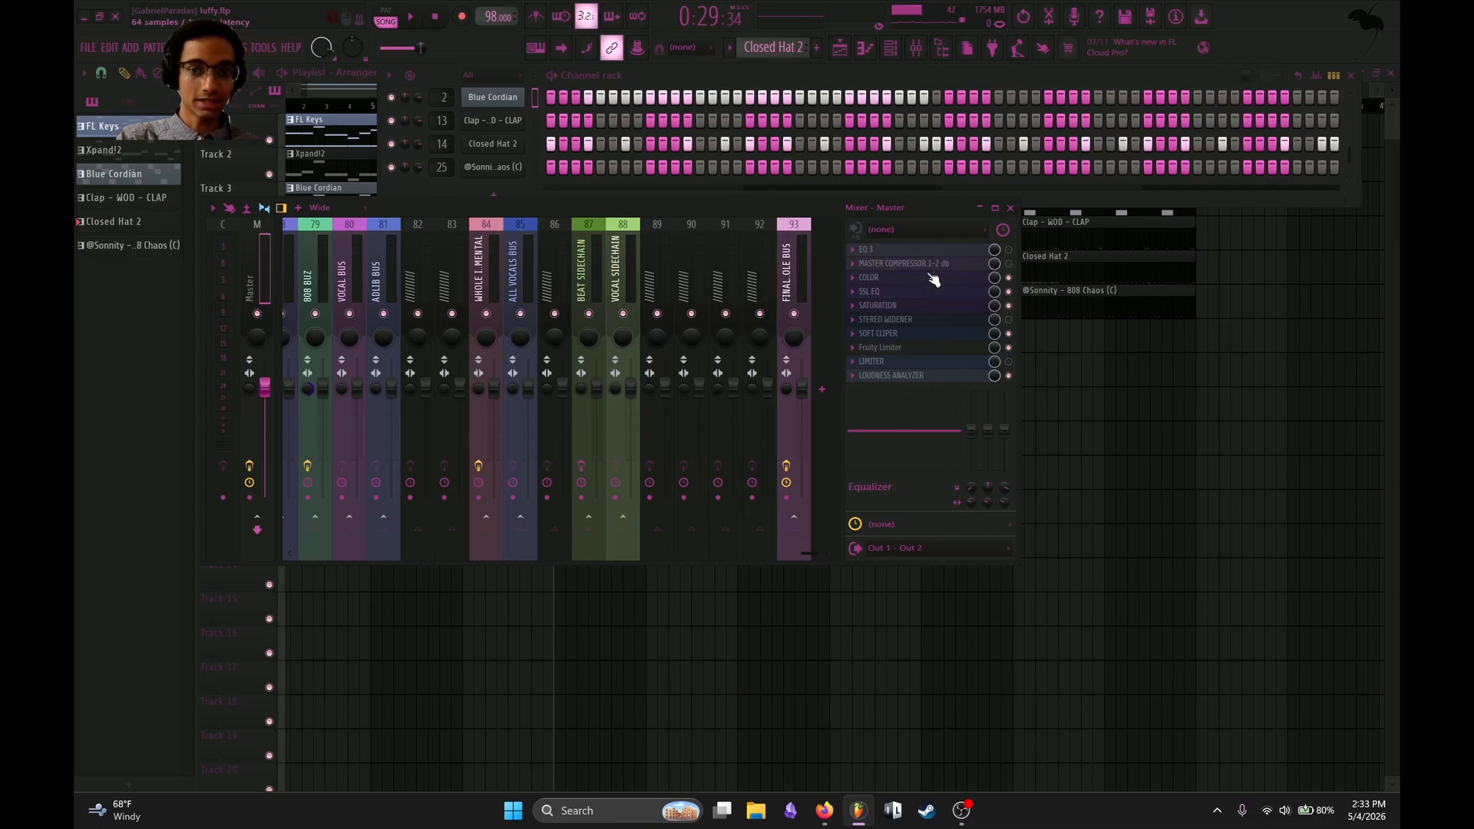
key(F5)
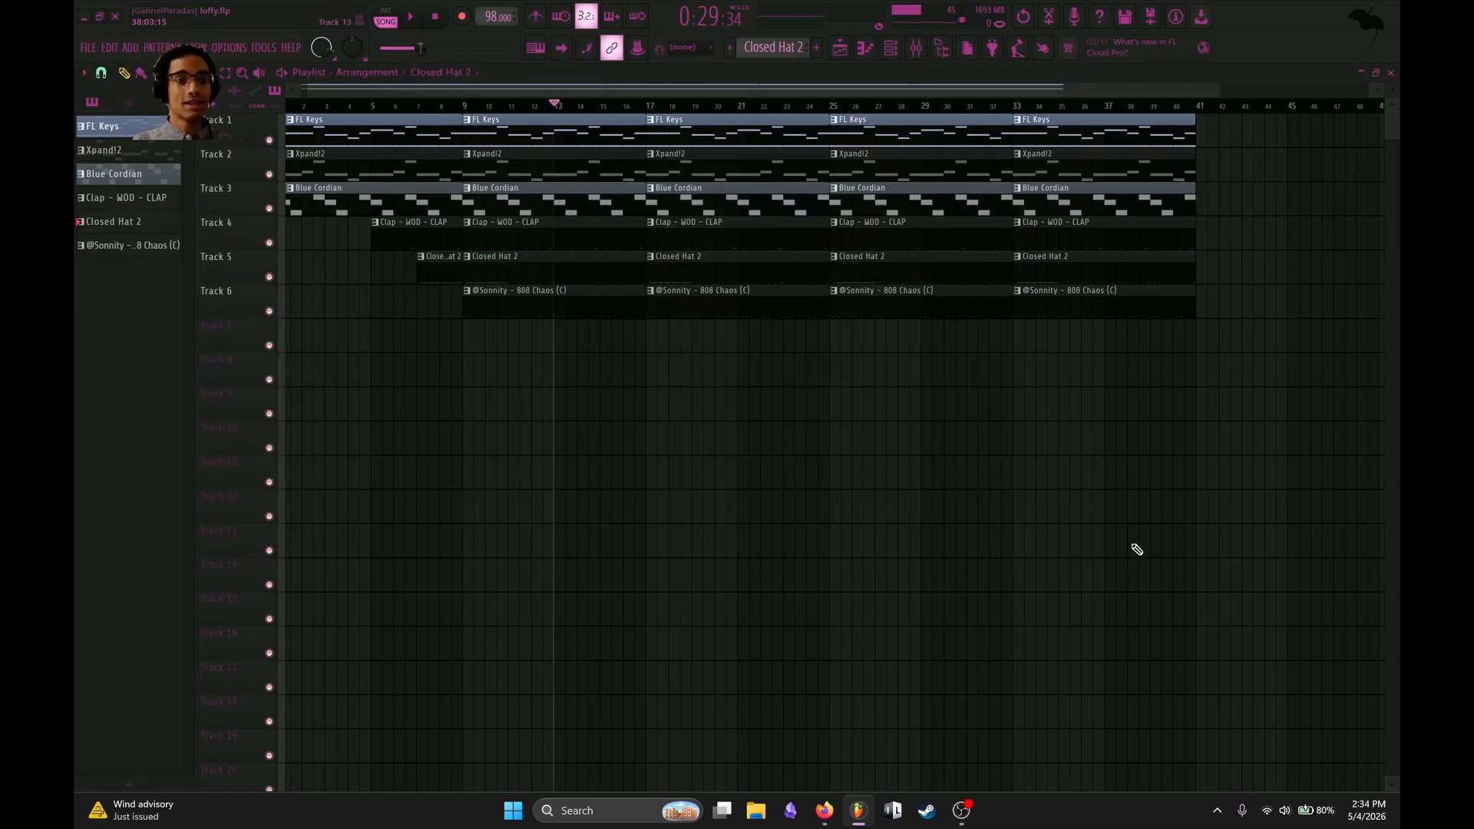